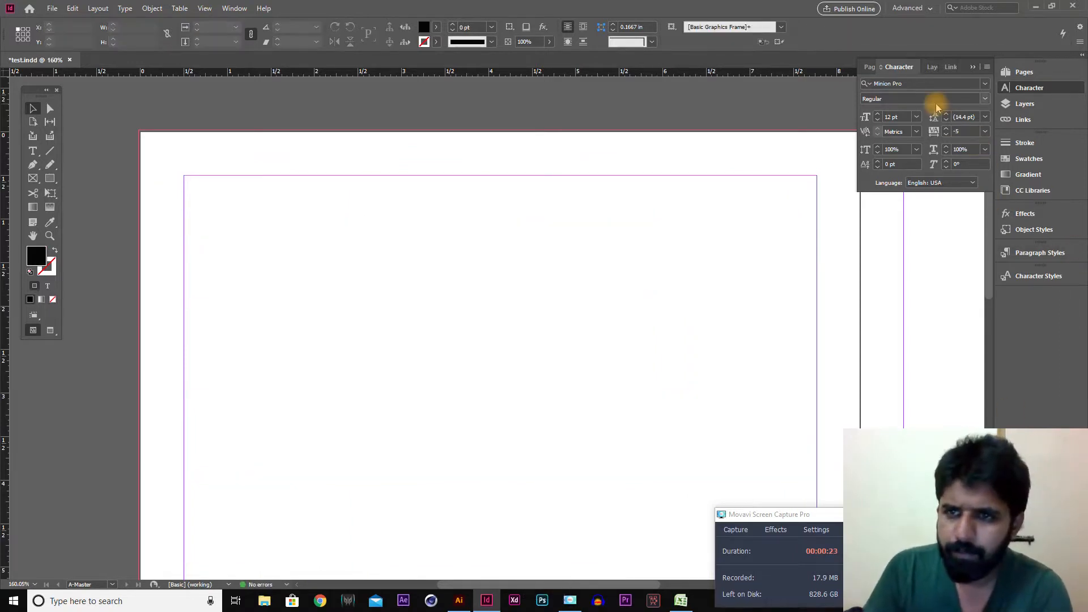
- Open the left page of the A-Master spread for editing
{"action": "left_click", "coordinate": [1028, 73]}
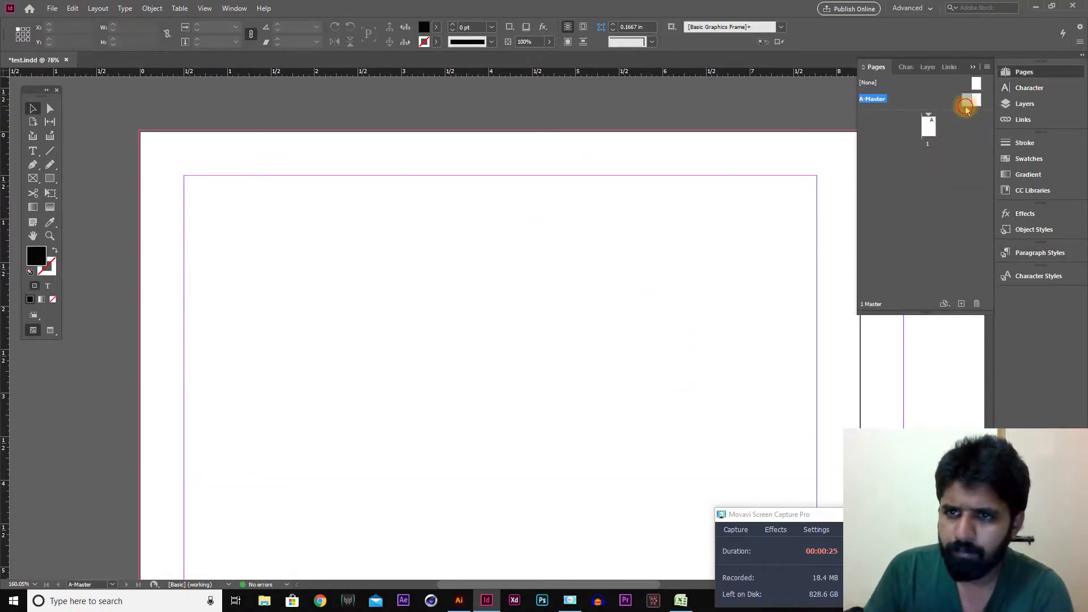
{"action": "double_click", "coordinate": [970, 101]}
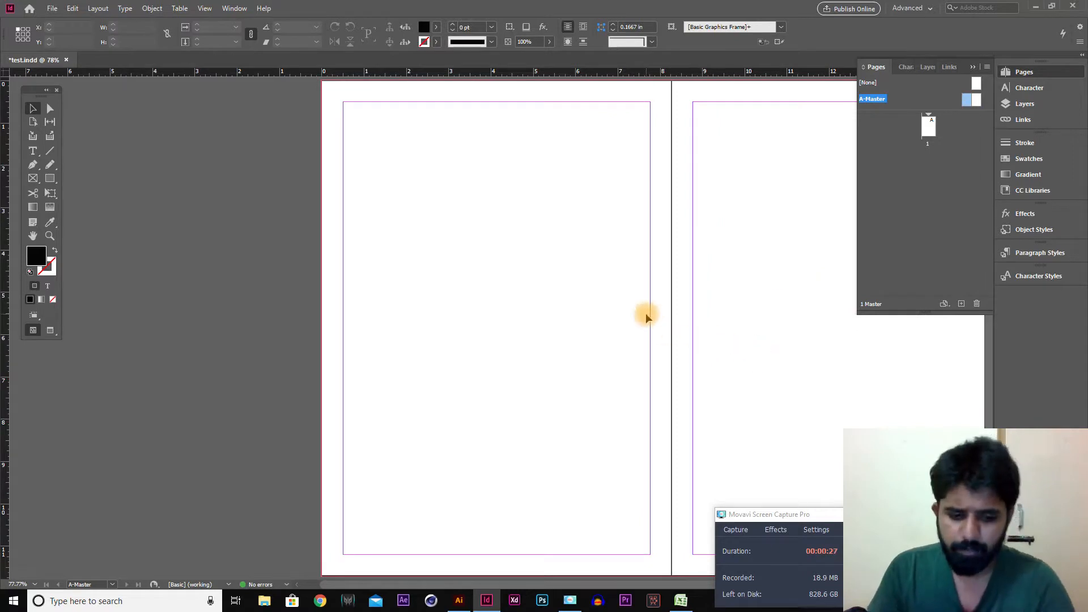
{"action": "key", "text": "space"}
{"action": "left_click_drag", "start_coordinate": [630, 314], "coordinate": [557, 313]}
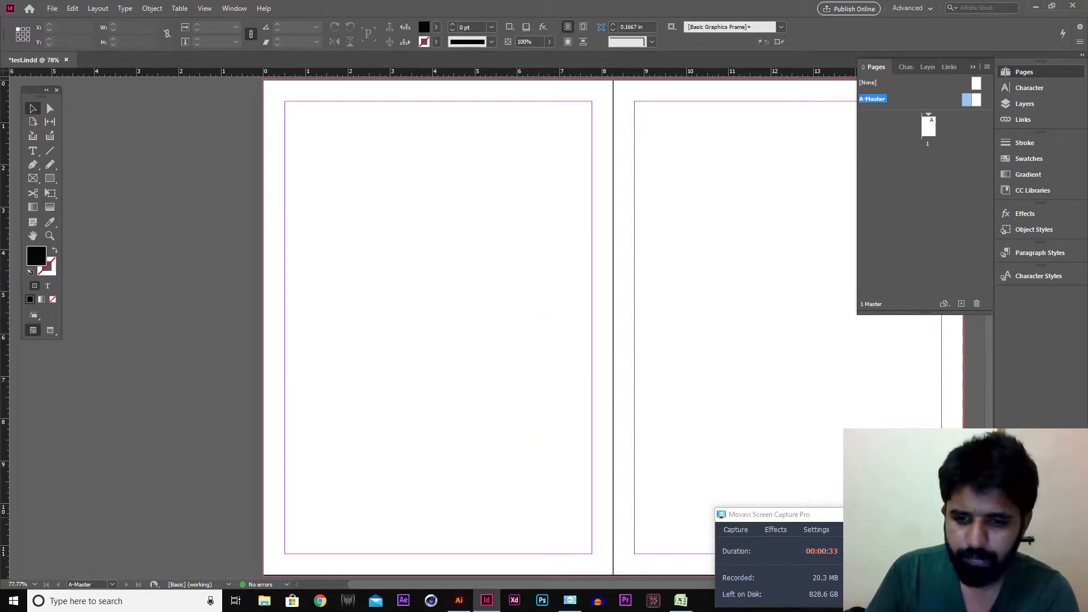
- Switch to Excel to examine the TOP UNITS price table layout, and return to InDesign
{"action": "left_click", "coordinate": [681, 600]}
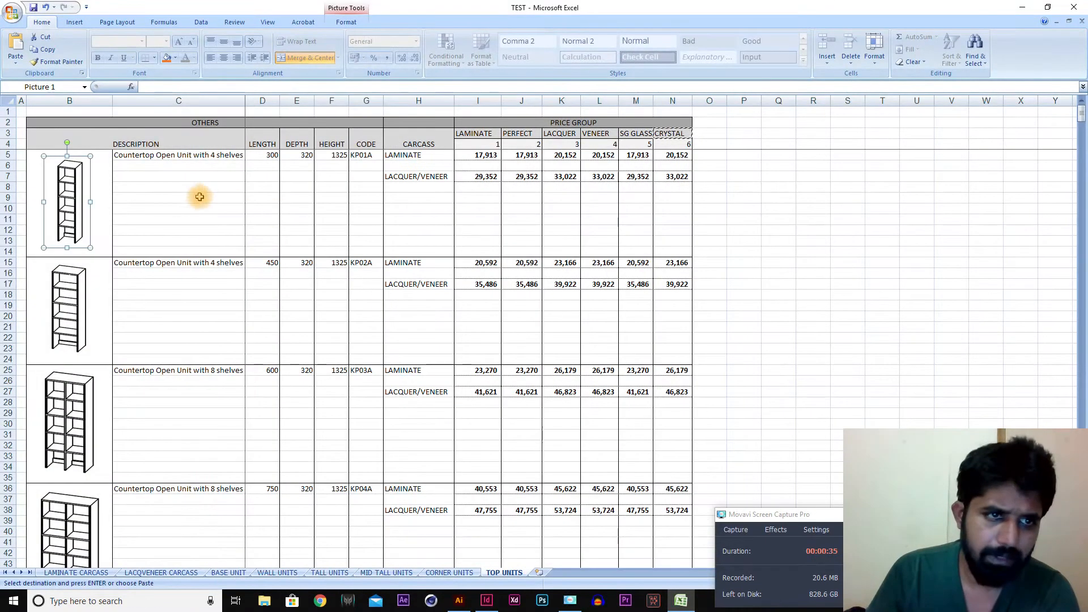
{"action": "left_click", "coordinate": [138, 132]}
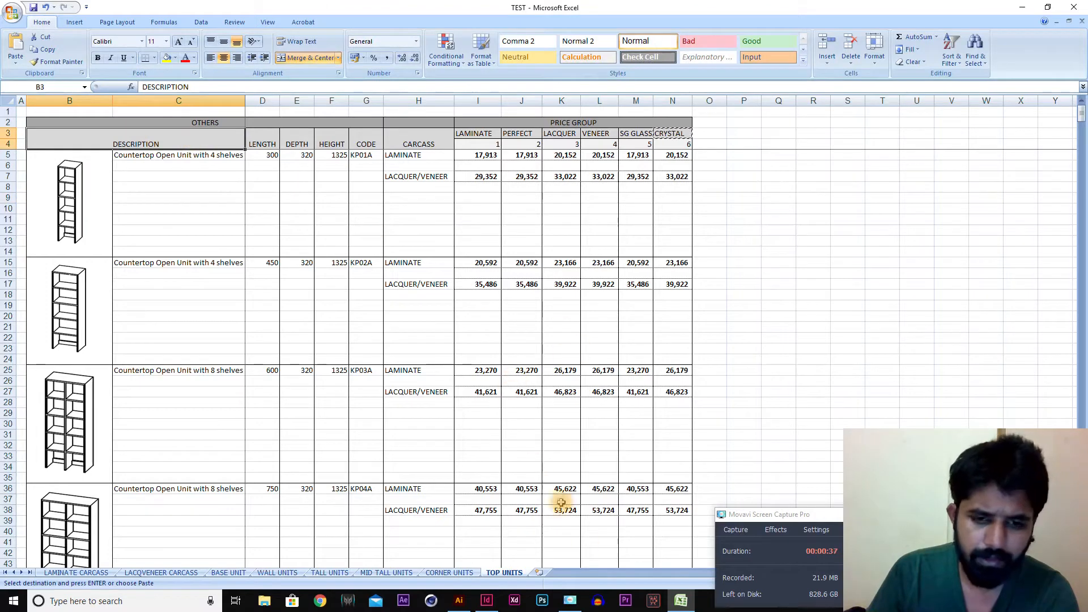
{"action": "left_click", "coordinate": [486, 600]}
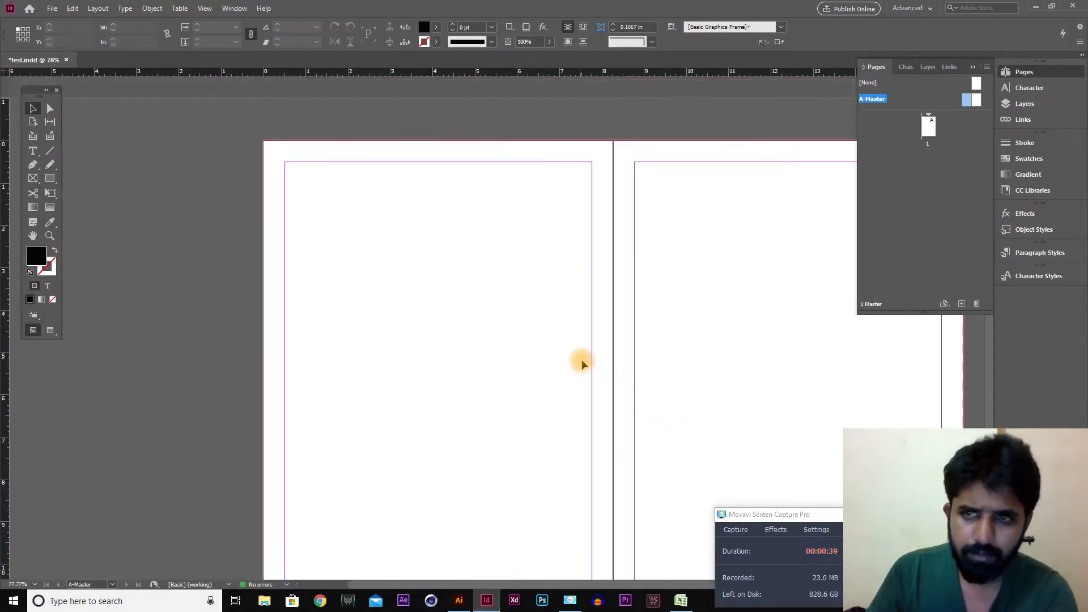
- Set all four margins of the left master page to 0.3 in
{"action": "left_click", "coordinate": [97, 8]}
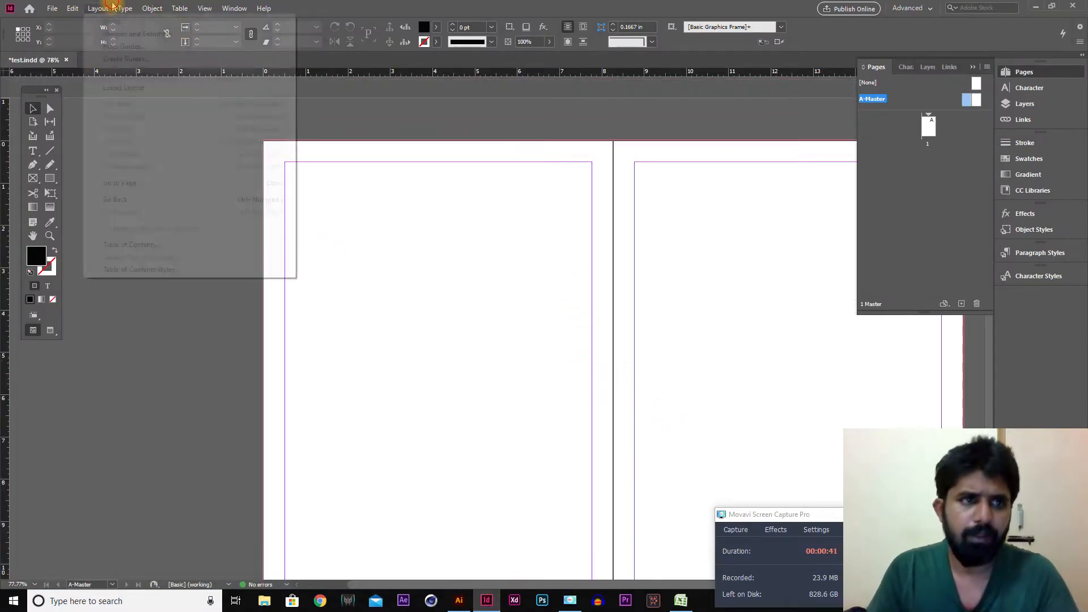
{"action": "left_click", "coordinate": [122, 29]}
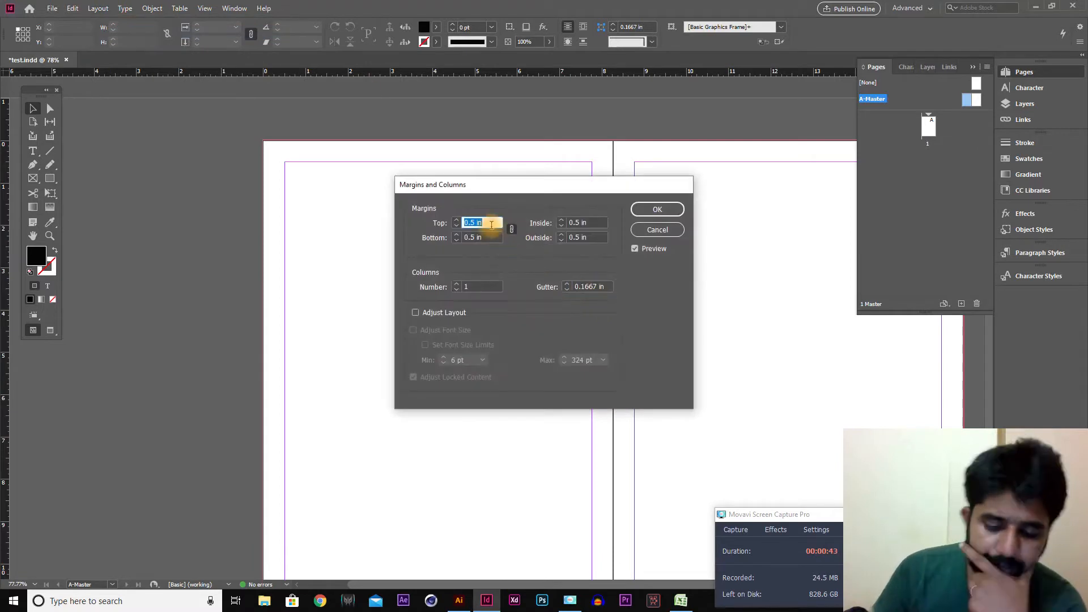
{"action": "key", "text": "Left"}
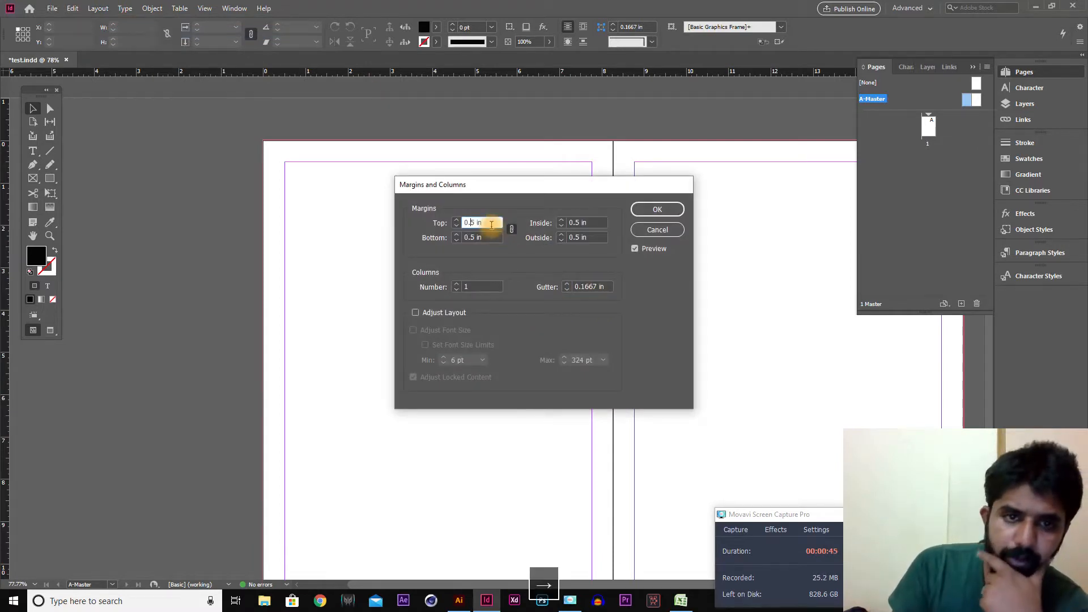
{"action": "key", "text": "BackSpace"}
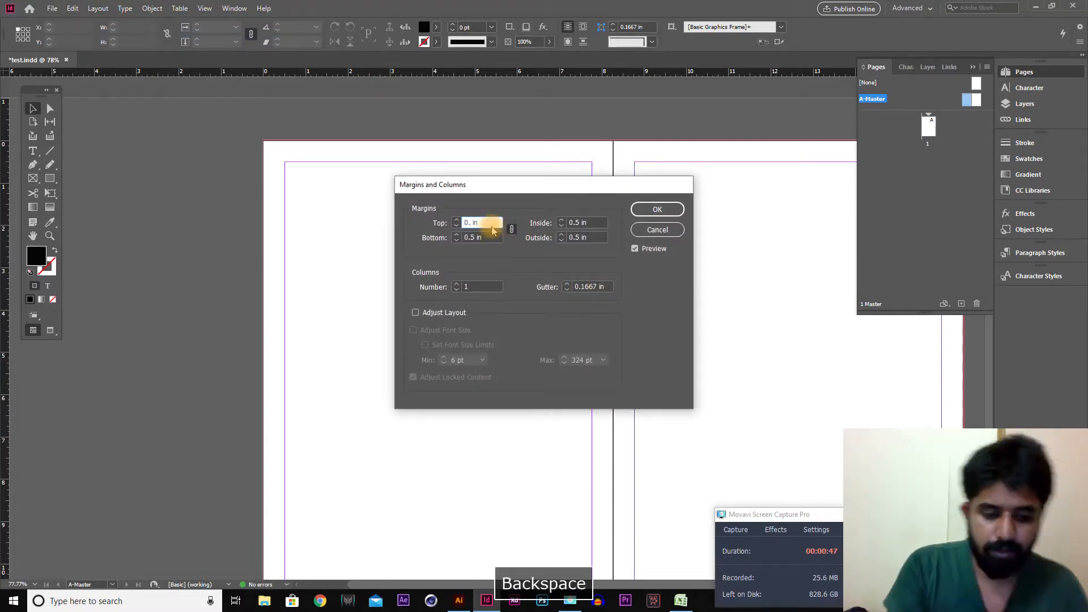
{"action": "type", "text": "33"}
{"action": "key", "text": "Tab"}
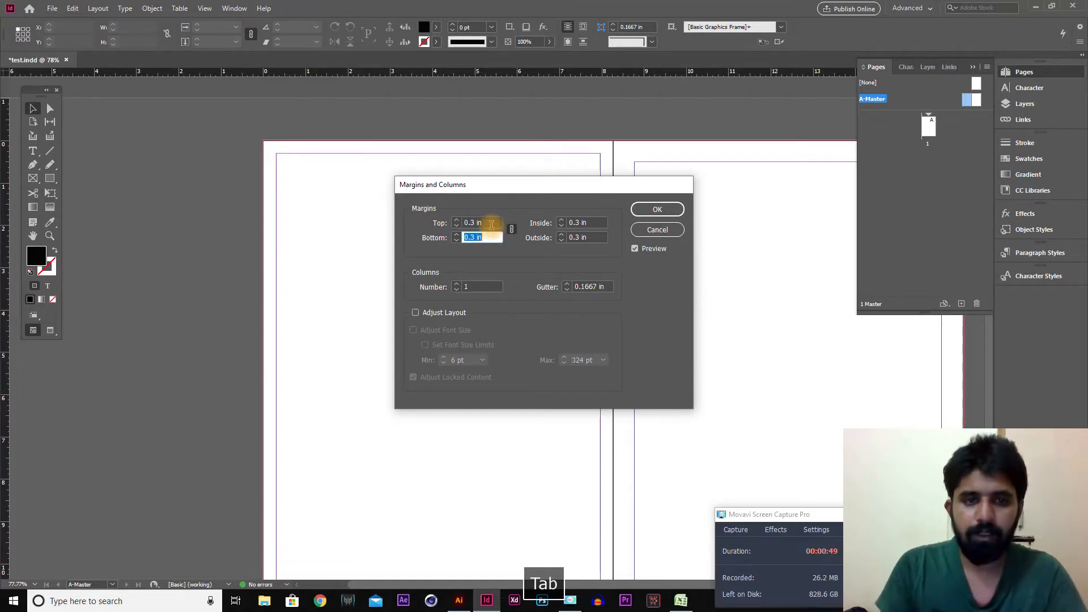
{"action": "left_click", "coordinate": [652, 209]}
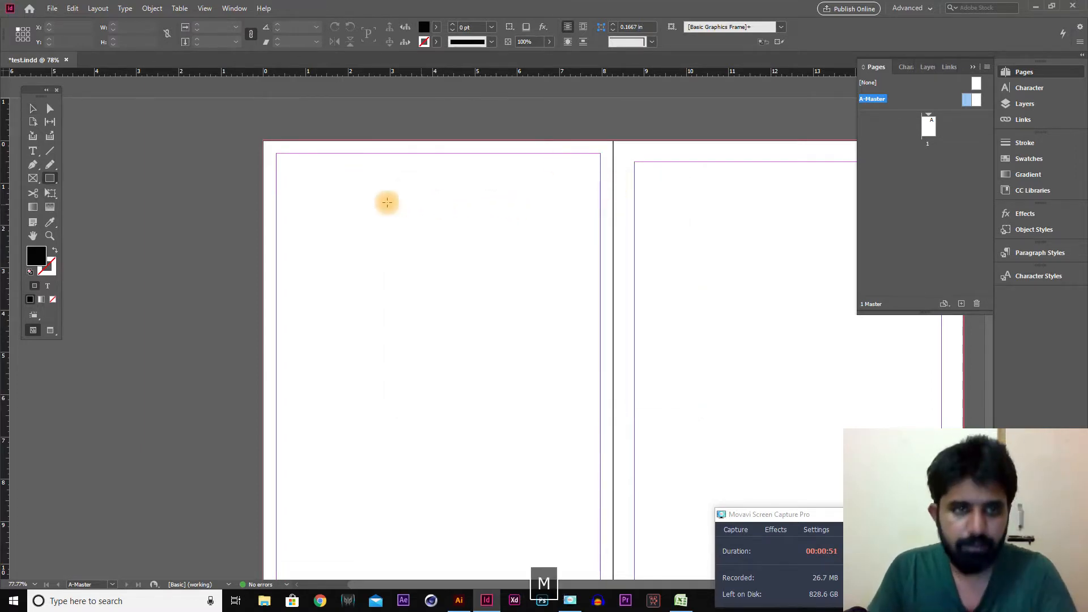
- Create a table with 10 body rows, 13 columns and 1 header row, filling the left master page within its margins
{"action": "left_click", "coordinate": [179, 8]}
{"action": "left_click", "coordinate": [214, 21]}
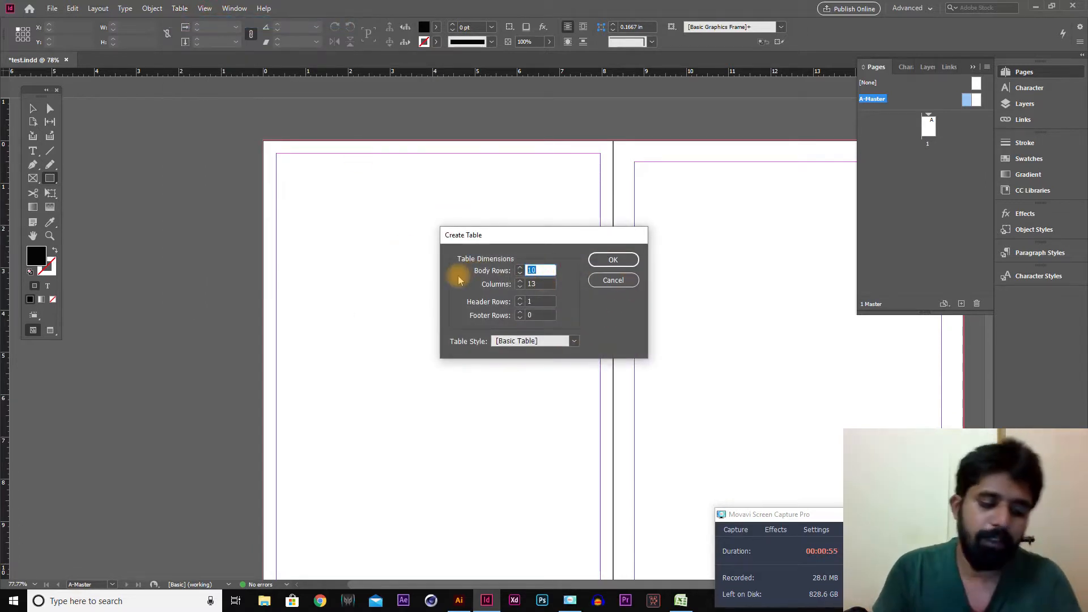
{"action": "type", "text": "1"}
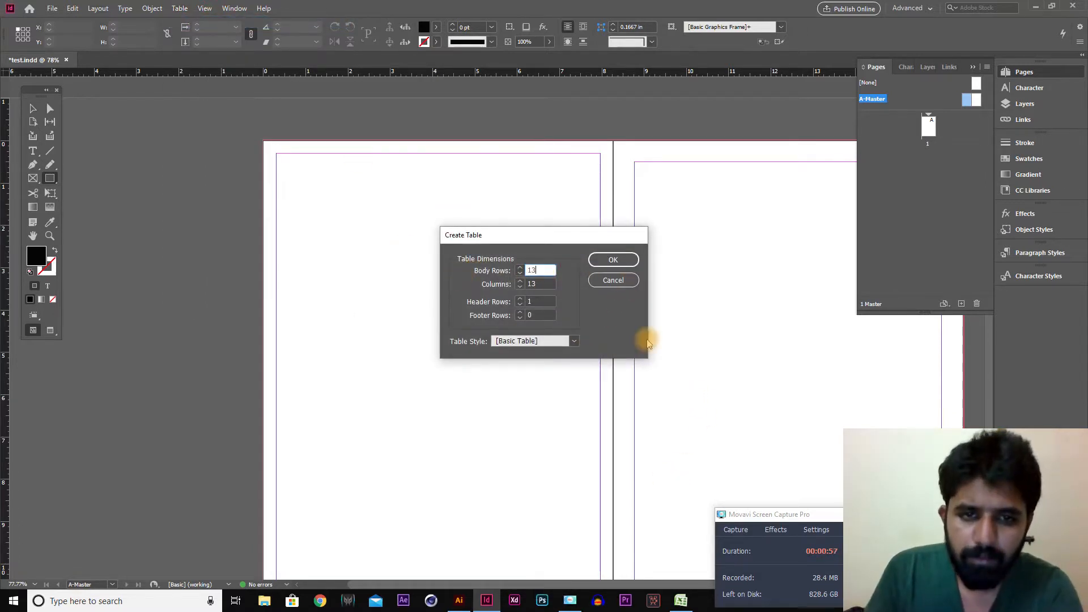
{"action": "double_click", "coordinate": [539, 270]}
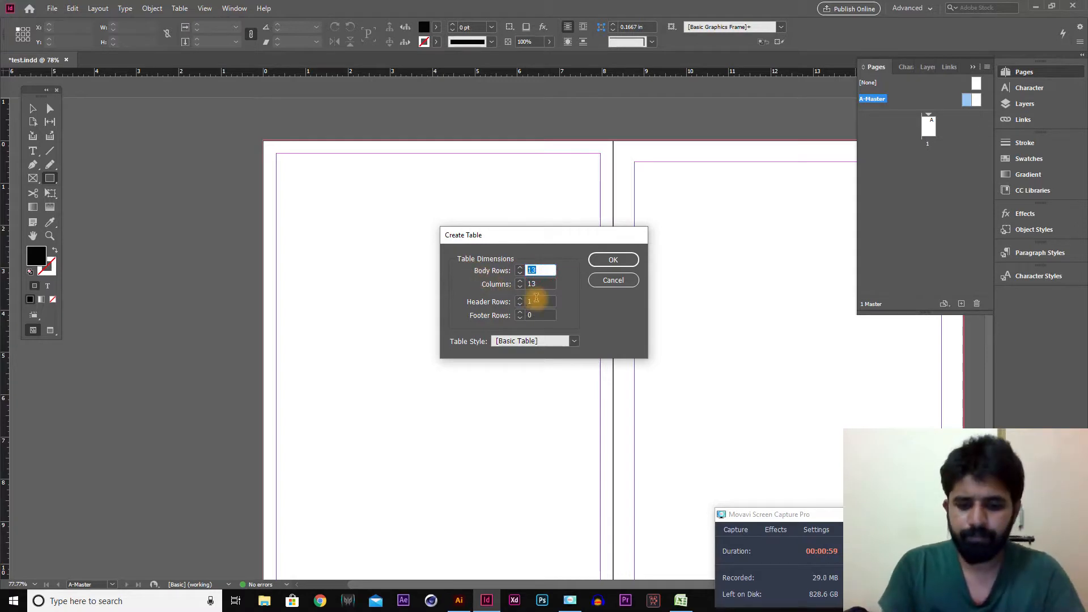
{"action": "type", "text": "10"}
{"action": "key", "text": "Tab"}
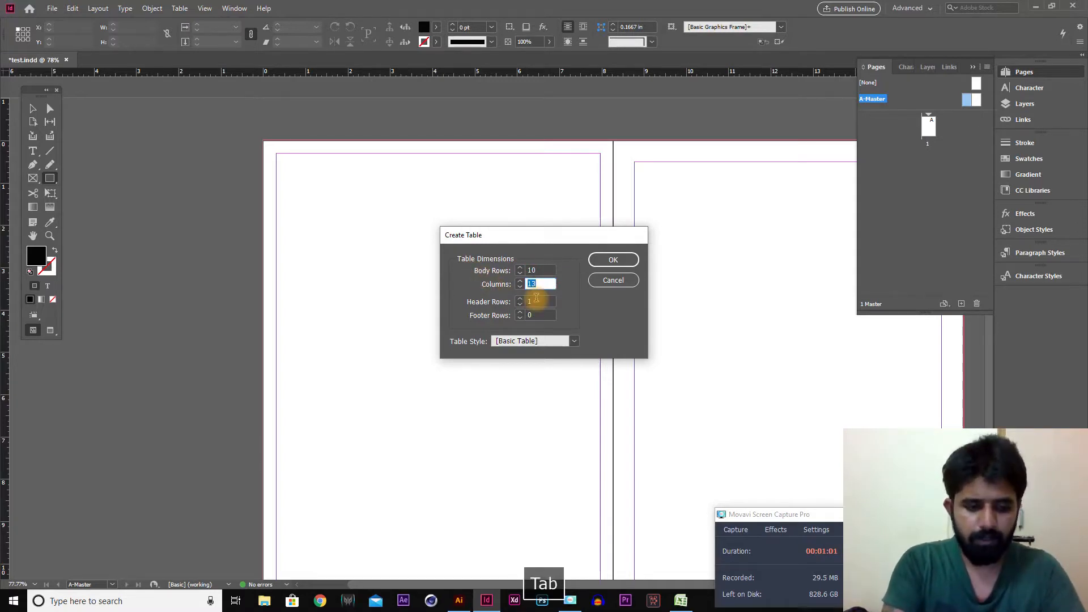
{"action": "type", "text": "1"}
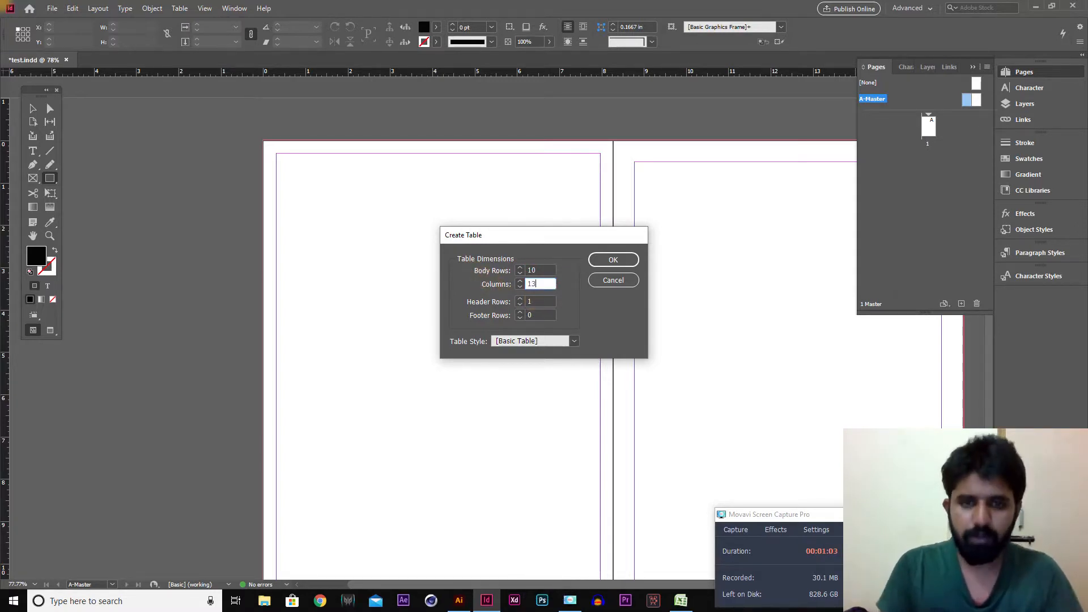
{"action": "left_click", "coordinate": [623, 259]}
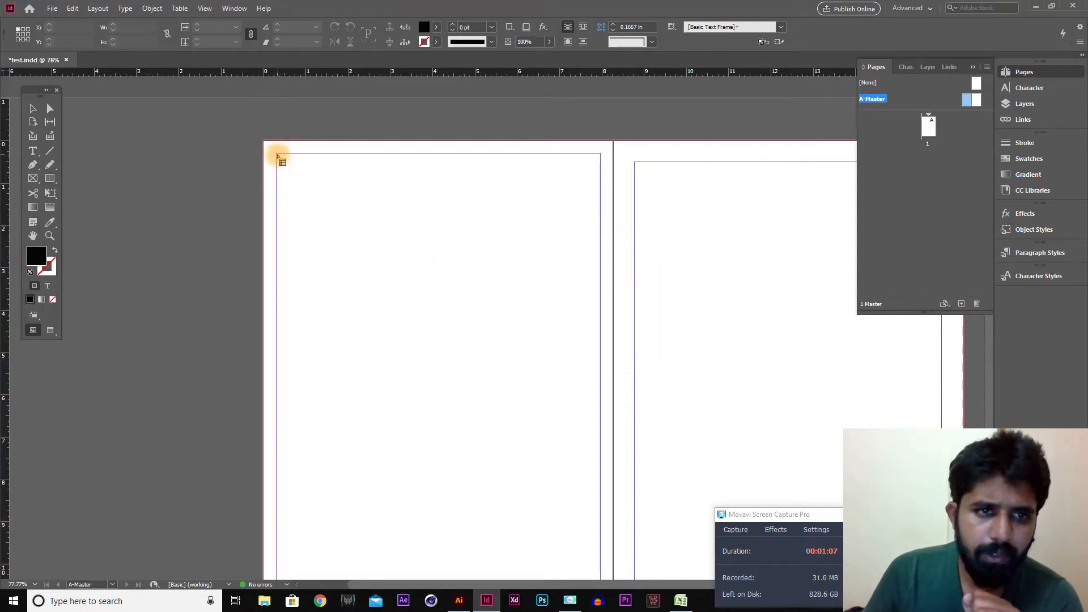
{"action": "left_click_drag", "start_coordinate": [278, 154], "coordinate": [601, 524]}
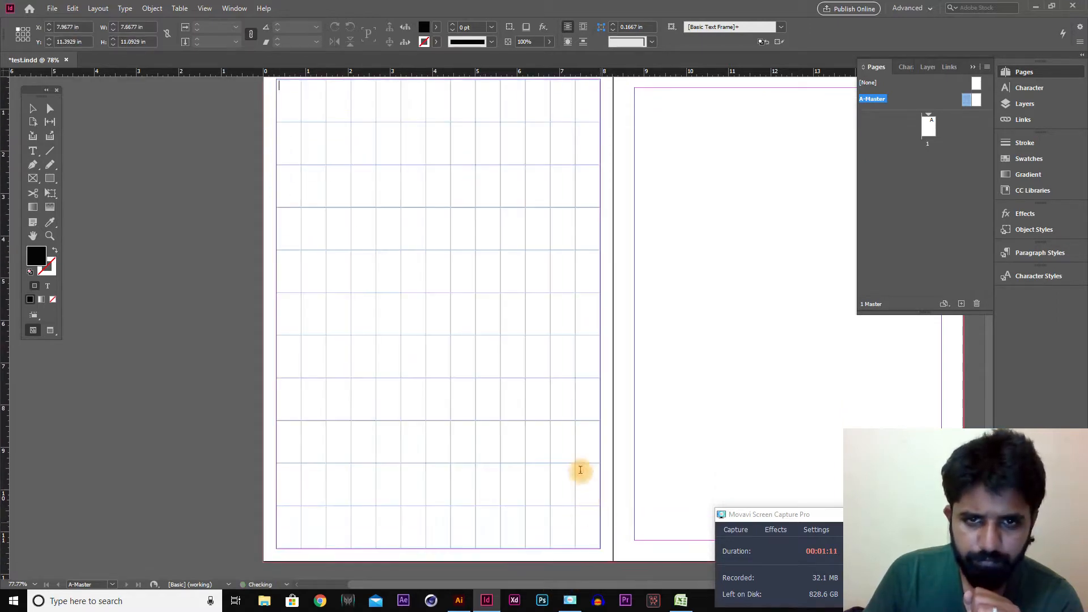
{"action": "scroll", "coordinate": [555, 440], "scroll_direction": "up", "scroll_amount": 1}
- Switch to Excel to examine the columns of the TOP UNITS table across the first unit, and return to InDesign
{"action": "left_click", "coordinate": [678, 603]}
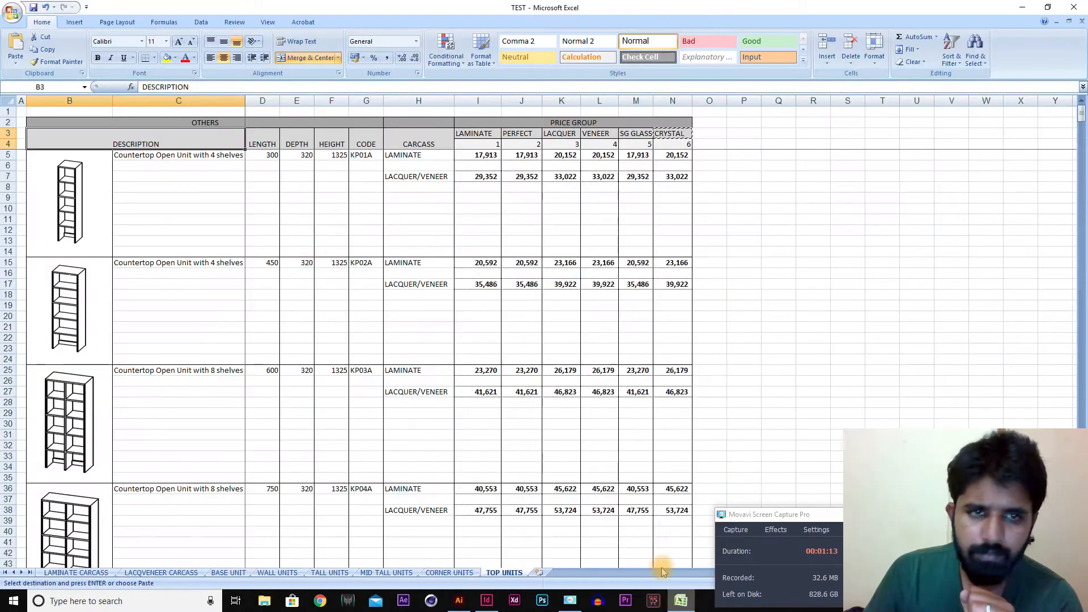
{"action": "left_click", "coordinate": [136, 198]}
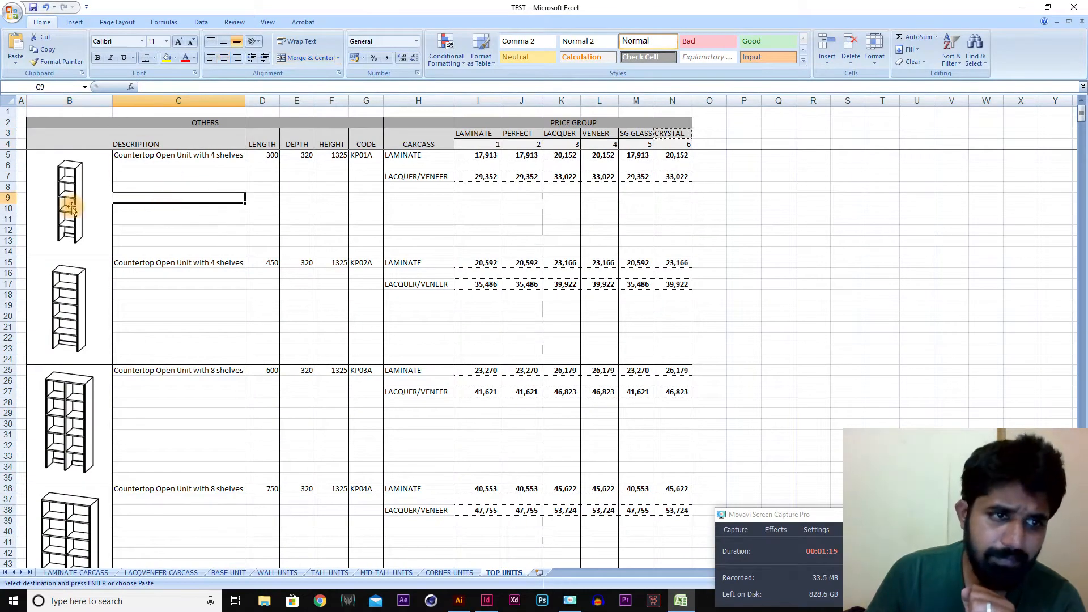
{"action": "left_click", "coordinate": [363, 221]}
{"action": "left_click", "coordinate": [414, 221]}
{"action": "left_click", "coordinate": [521, 221]}
{"action": "left_click", "coordinate": [561, 222]}
{"action": "left_click", "coordinate": [630, 230]}
{"action": "left_click", "coordinate": [682, 229]}
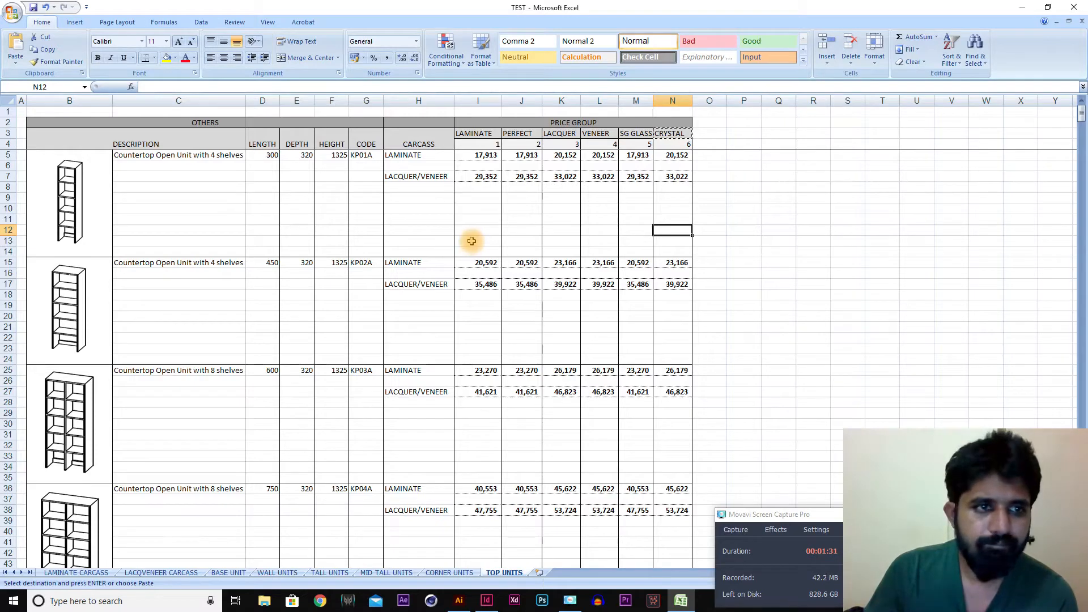
{"action": "key", "text": "alt+Tab"}
{"action": "left_click_drag", "start_coordinate": [290, 176], "coordinate": [584, 184]}
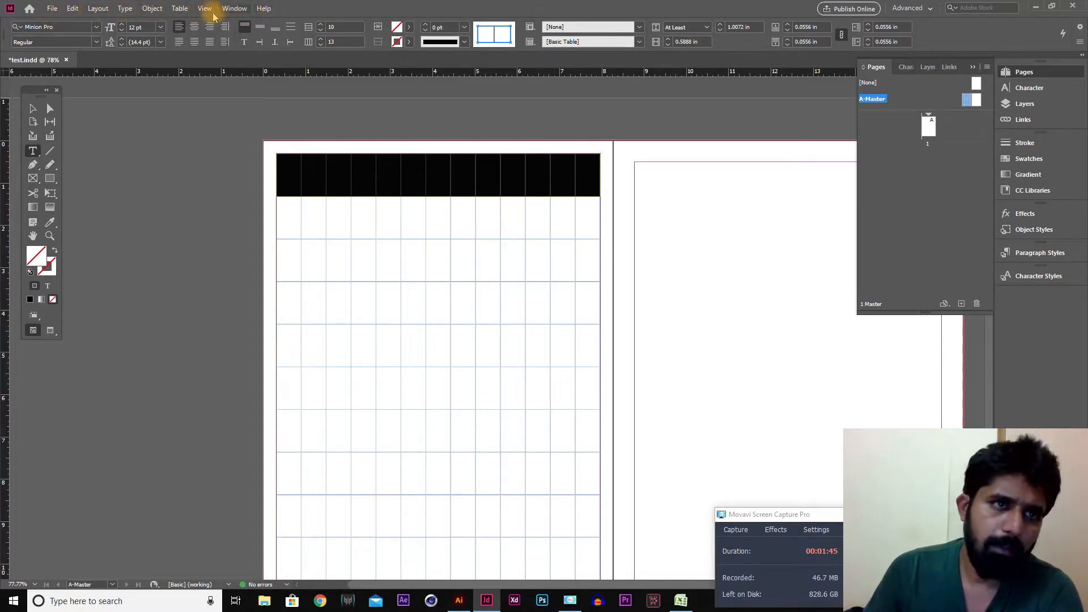
{"action": "left_click", "coordinate": [182, 12]}
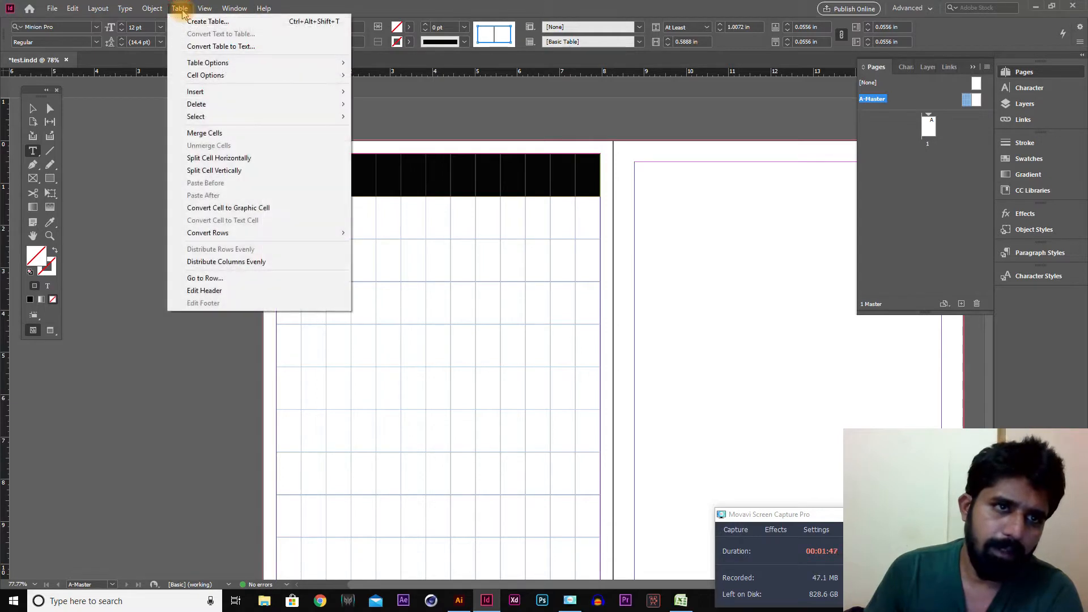
{"action": "left_click", "coordinate": [130, 230]}
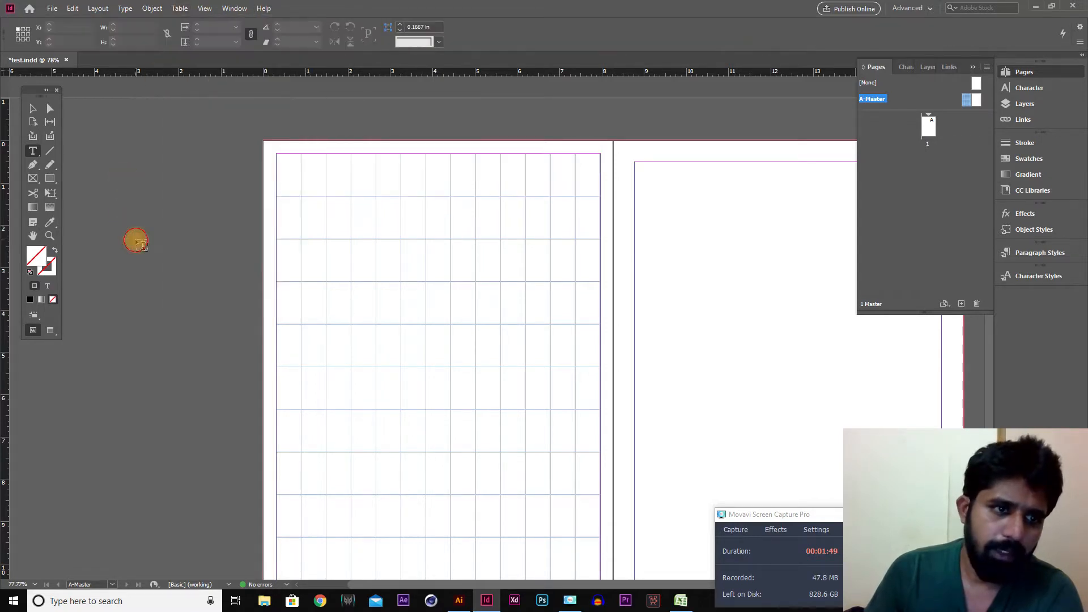
- Insert one row above the header row of the table on the left master page
{"action": "left_click", "coordinate": [343, 179]}
{"action": "left_click_drag", "start_coordinate": [288, 179], "coordinate": [588, 177]}
{"action": "right_click", "coordinate": [588, 177]}
{"action": "mouse_move", "coordinate": [634, 210]}
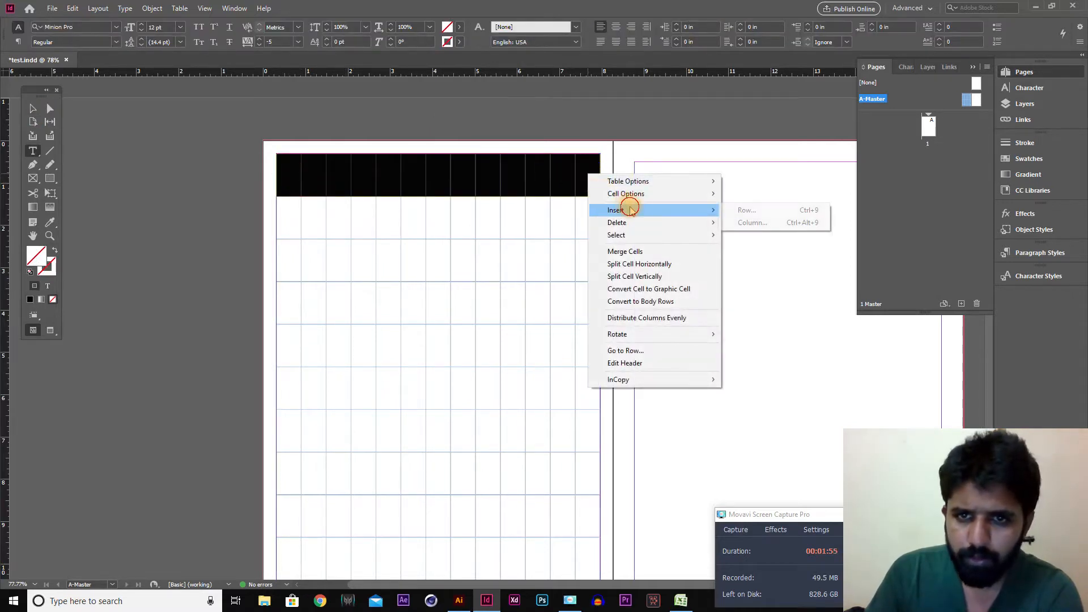
{"action": "left_click", "coordinate": [760, 212]}
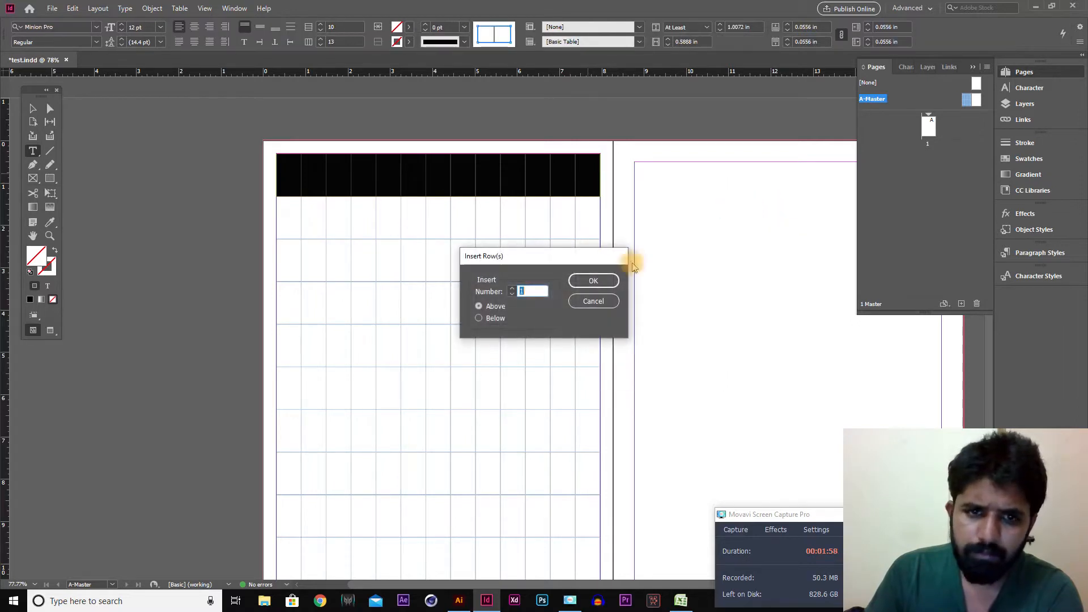
{"action": "left_click", "coordinate": [593, 281]}
{"action": "left_click", "coordinate": [331, 175]}
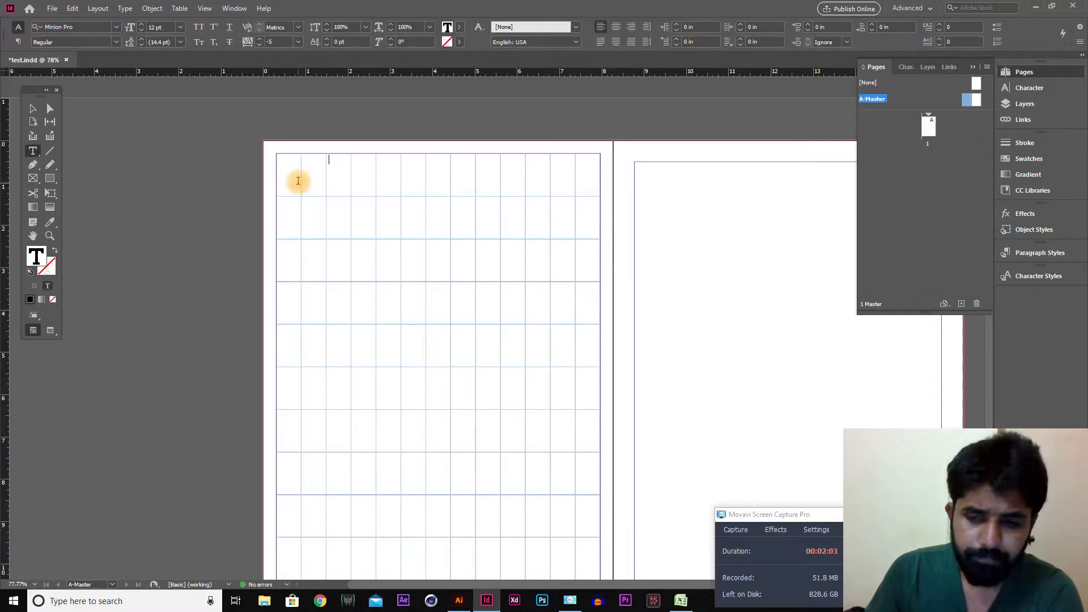
- Switch to Excel and go through the table's column headings from DESCRIPTION to CRYSTAL GLASS, clearing the pending copy selection
{"action": "left_click", "coordinate": [681, 601]}
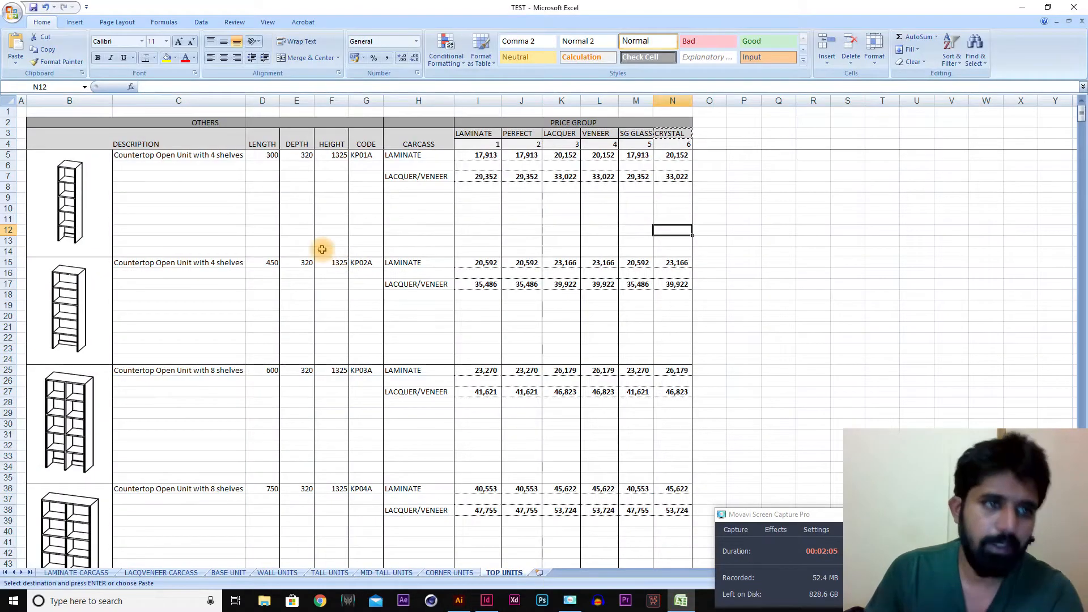
{"action": "left_click", "coordinate": [187, 144]}
{"action": "left_click", "coordinate": [263, 142]}
{"action": "left_click", "coordinate": [304, 144]}
{"action": "left_click", "coordinate": [332, 143]}
{"action": "left_click", "coordinate": [366, 143]}
{"action": "left_click", "coordinate": [417, 144]}
{"action": "left_click", "coordinate": [473, 135]}
{"action": "left_click", "coordinate": [527, 134]}
{"action": "left_click", "coordinate": [561, 134]}
{"action": "left_click", "coordinate": [588, 134]}
{"action": "left_click", "coordinate": [630, 133]}
{"action": "left_click", "coordinate": [670, 134]}
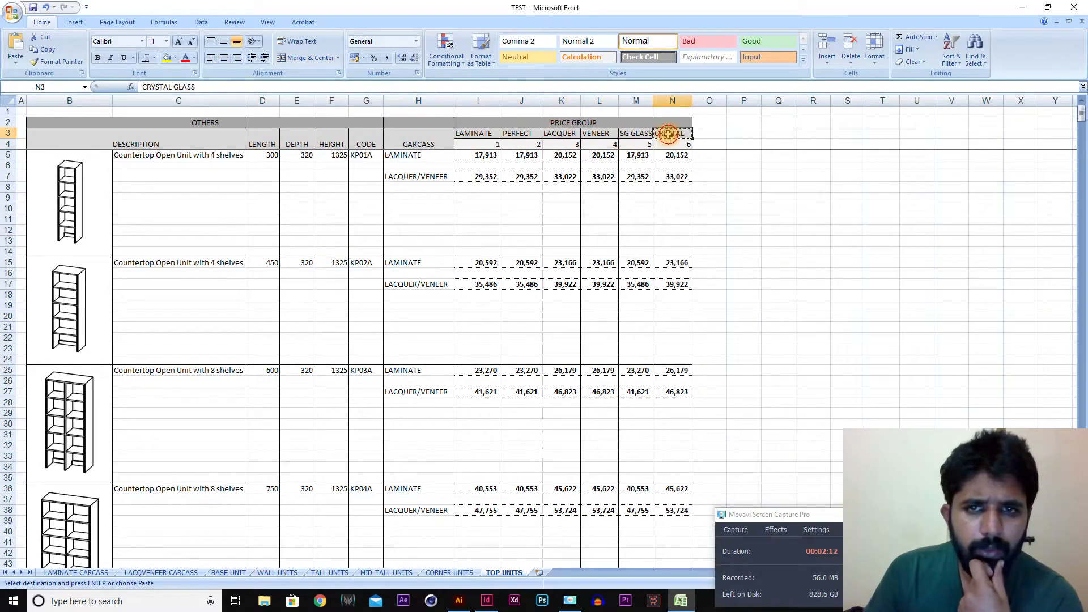
{"action": "left_click", "coordinate": [708, 163]}
{"action": "key", "text": "Escape"}
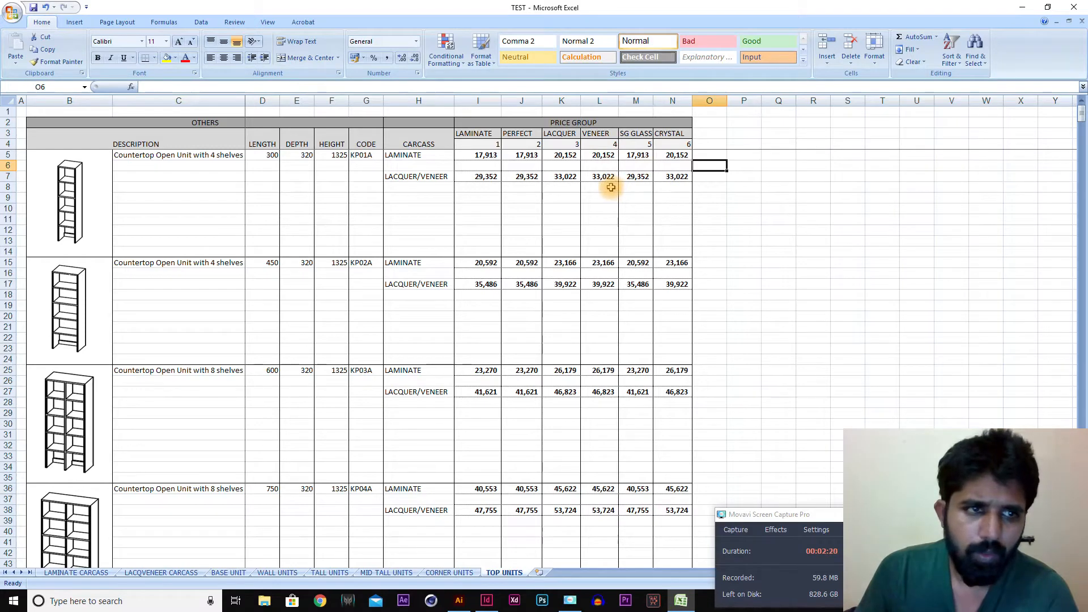
- Compare the Excel table's merged DESCRIPTION heading and picture column with the table in InDesign
{"action": "left_click", "coordinate": [240, 142]}
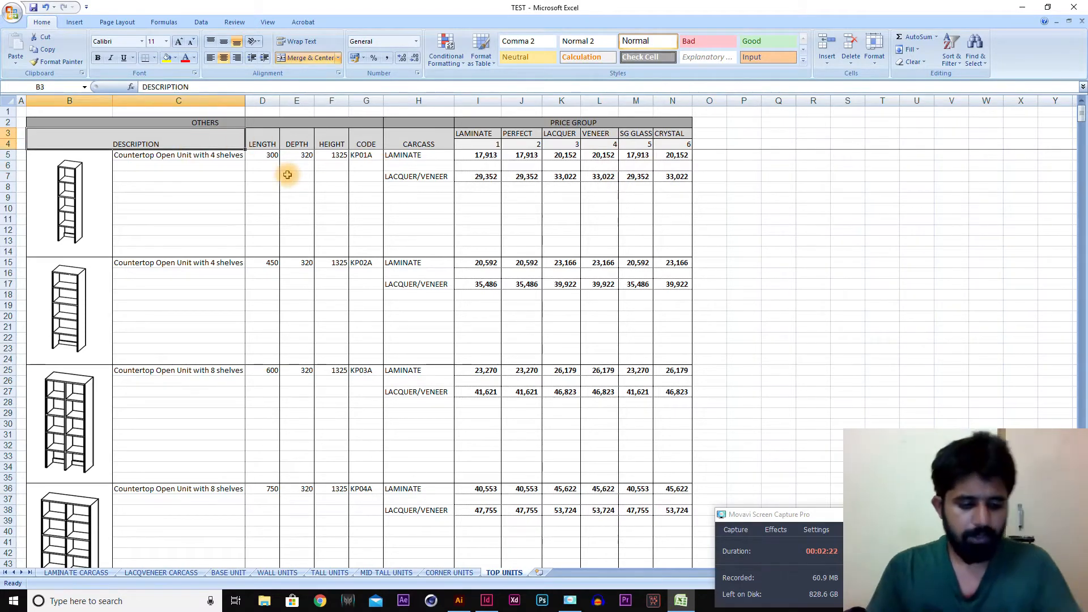
{"action": "key", "text": "alt+Tab"}
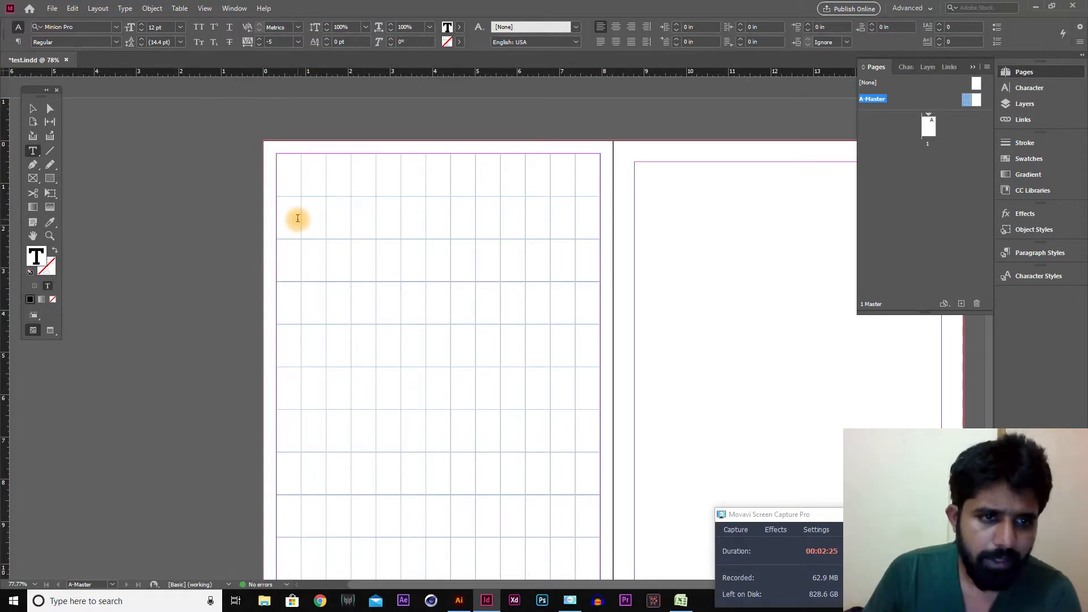
{"action": "key", "text": "alt+Tab"}
{"action": "left_click", "coordinate": [152, 210]}
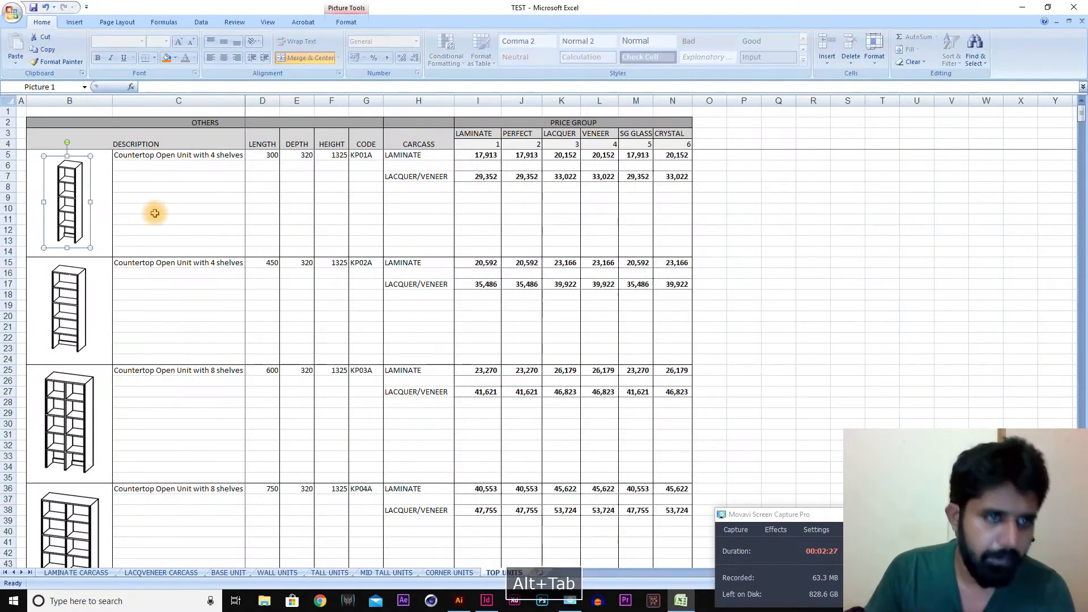
{"action": "key", "text": "alt+Tab"}
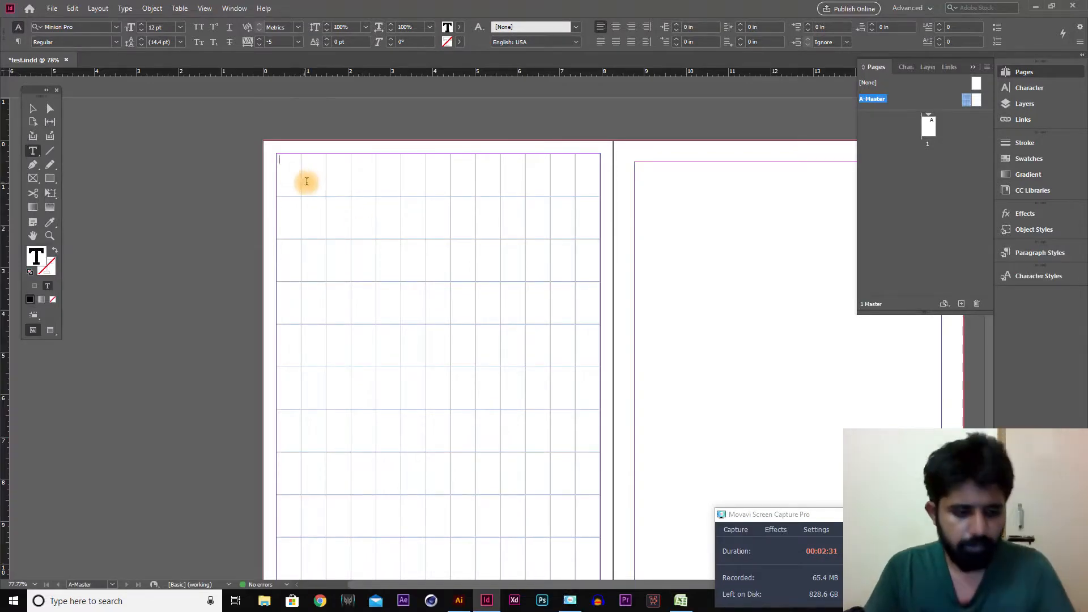
- Copy the DESCRIPTION heading from the Excel TOP UNITS sheet into the first header cell of the InDesign table
{"action": "key", "text": "alt+Tab"}
{"action": "left_click", "coordinate": [121, 139]}
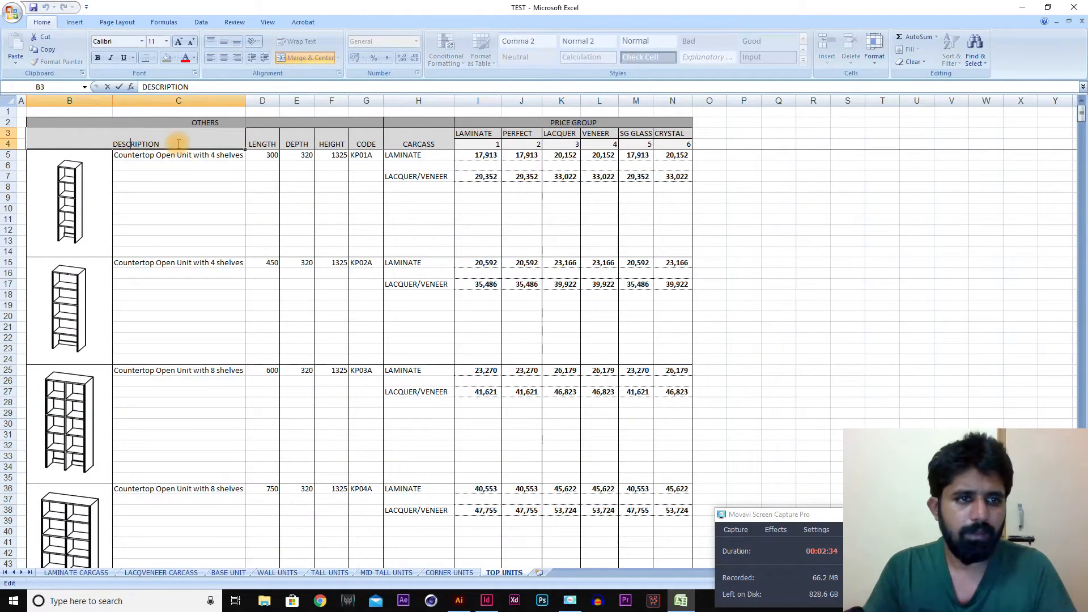
{"action": "key", "text": "Escape"}
{"action": "key", "text": "ctrl+c"}
{"action": "key", "text": "alt+Tab"}
{"action": "key", "text": "ctrl+v"}
- Copy the LENGTH to CARCASS headings from Excel into the InDesign header row, starting in the cell beside DESCRIPTION
{"action": "key", "text": "alt+Tab"}
{"action": "left_click_drag", "start_coordinate": [262, 139], "coordinate": [458, 149]}
{"action": "key", "text": "ctrl+c"}
{"action": "key", "text": "alt+Tab"}
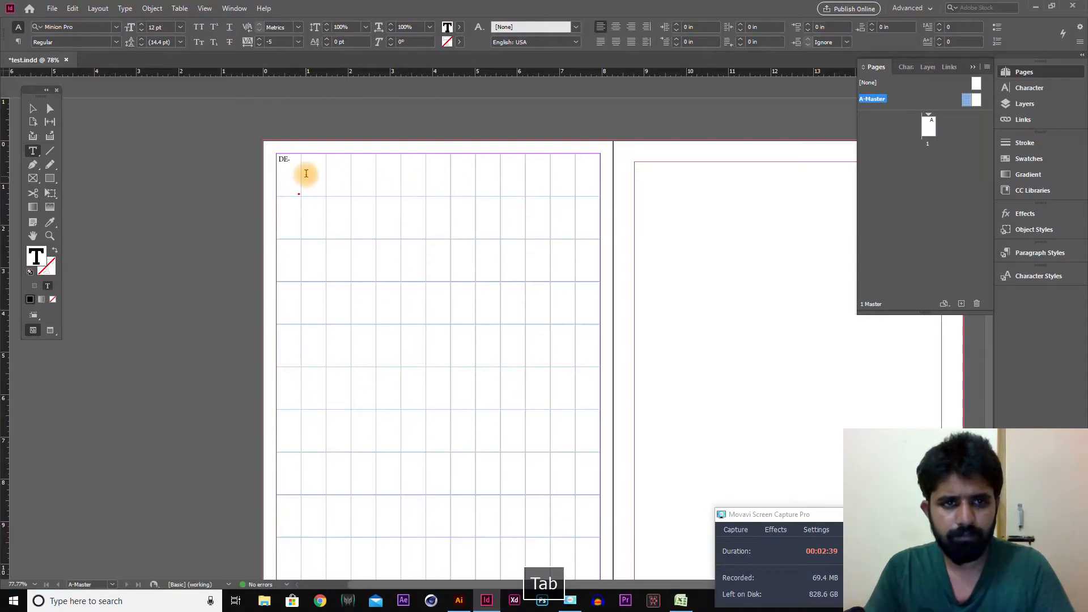
{"action": "left_click_drag", "start_coordinate": [306, 175], "coordinate": [434, 175]}
{"action": "key", "text": "ctrl+v"}
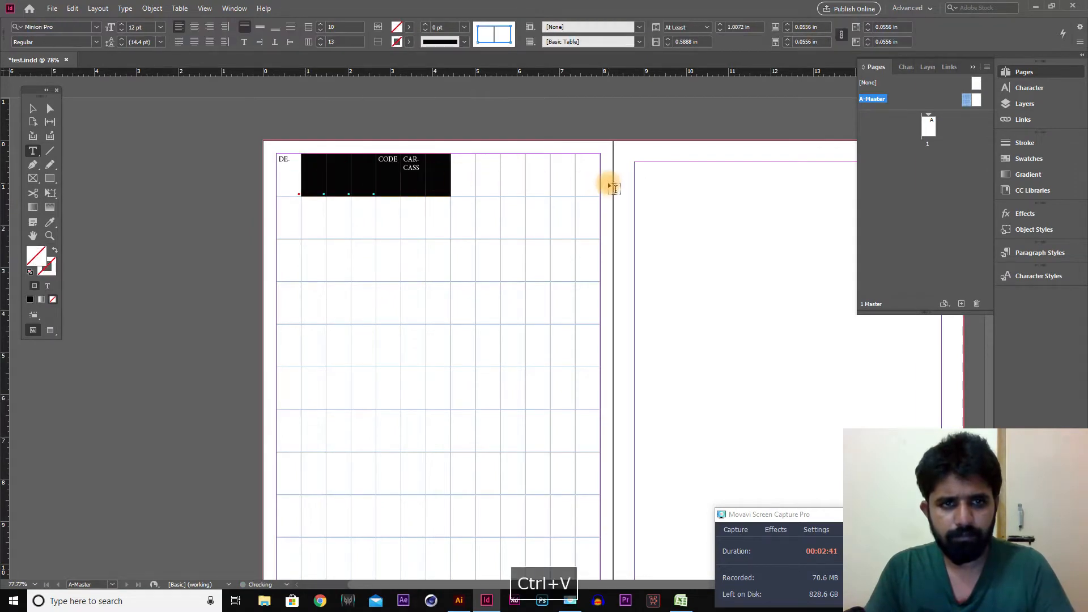
- Copy the price group headings LAMINATE to CRYSTAL GLASS from Excel into the last six header cells of the InDesign table
{"action": "key", "text": "alt+Tab"}
{"action": "left_click_drag", "start_coordinate": [469, 135], "coordinate": [689, 142]}
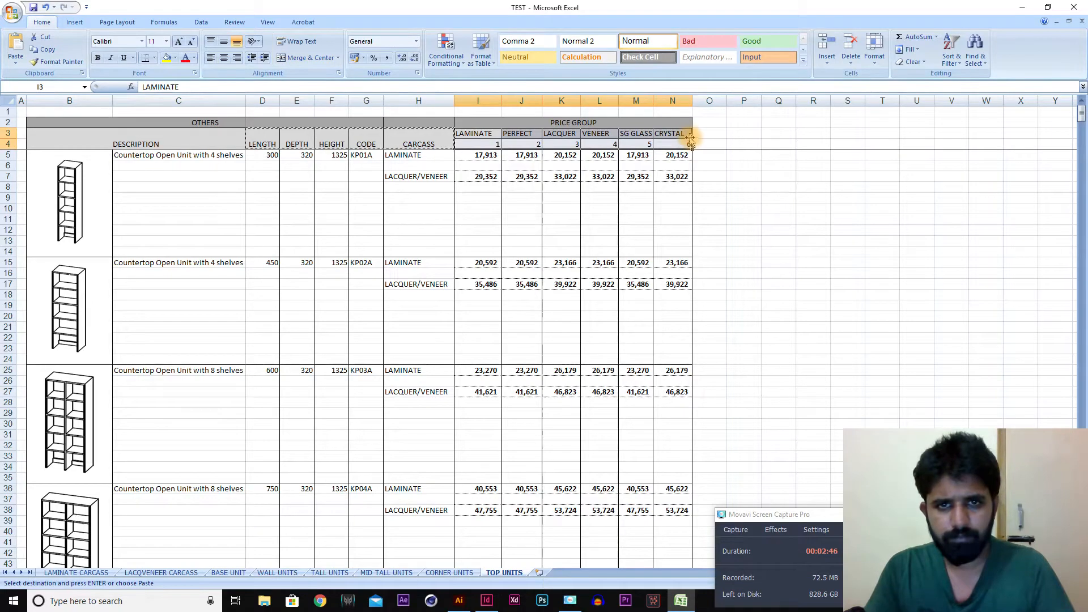
{"action": "key", "text": "ctrl+c"}
{"action": "key", "text": "alt+Tab"}
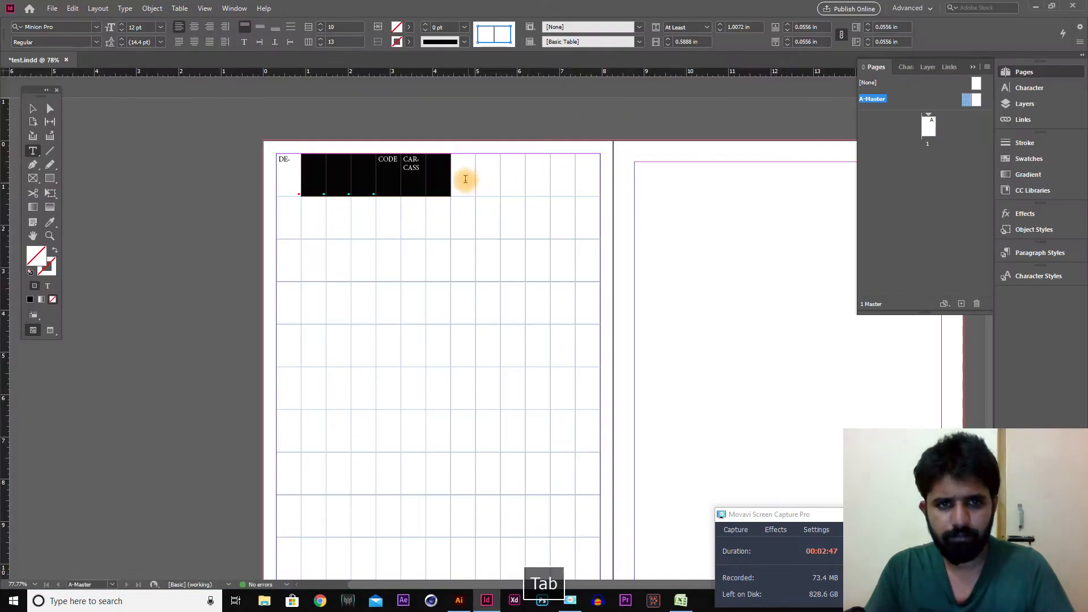
{"action": "left_click_drag", "start_coordinate": [469, 179], "coordinate": [588, 178]}
{"action": "key", "text": "ctrl+v"}
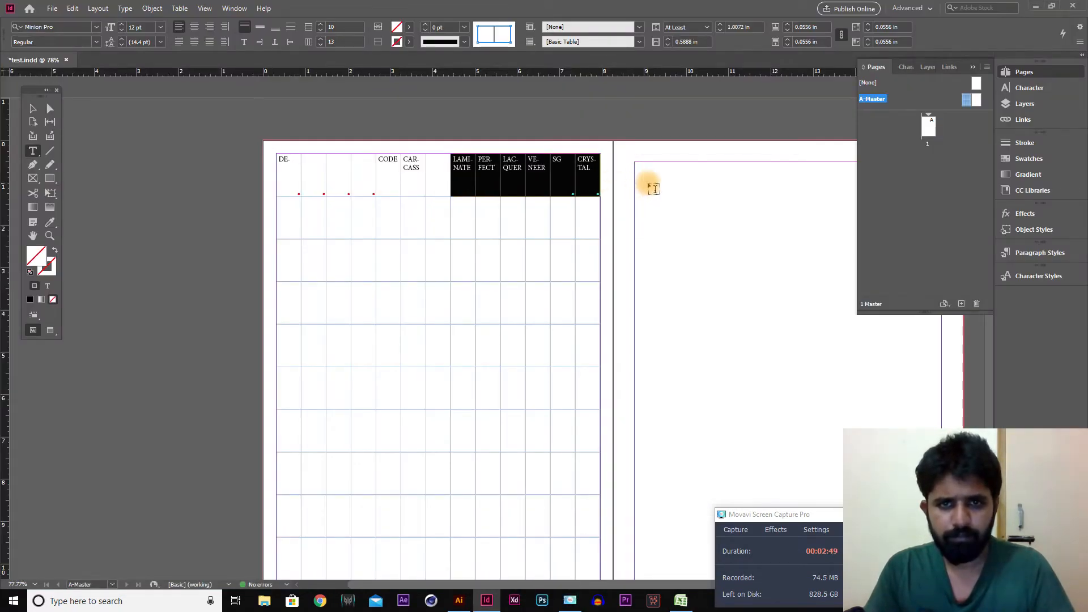
- Set the font of the whole header row to Helvetica Regular
{"action": "key", "text": "alt+Tab"}
{"action": "key", "text": "alt+Tab"}
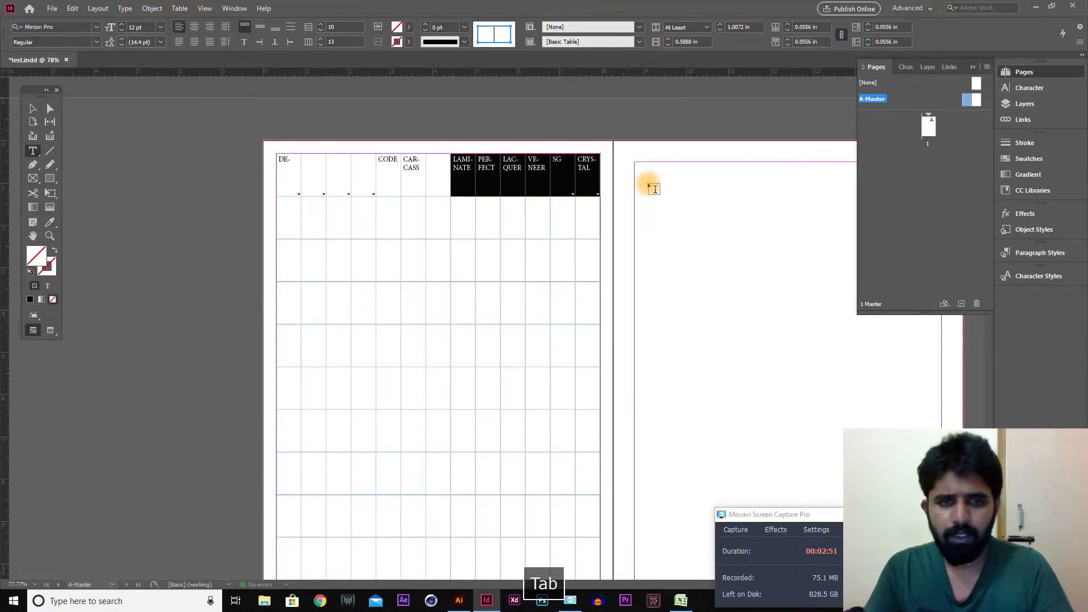
{"action": "left_click", "coordinate": [296, 189]}
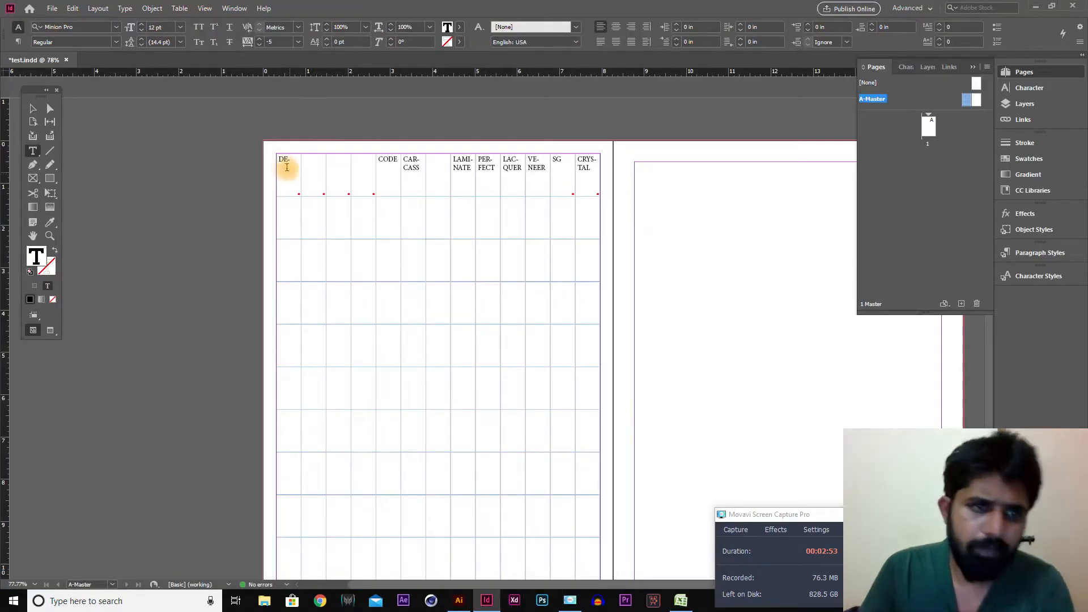
{"action": "left_click_drag", "start_coordinate": [280, 160], "coordinate": [598, 185]}
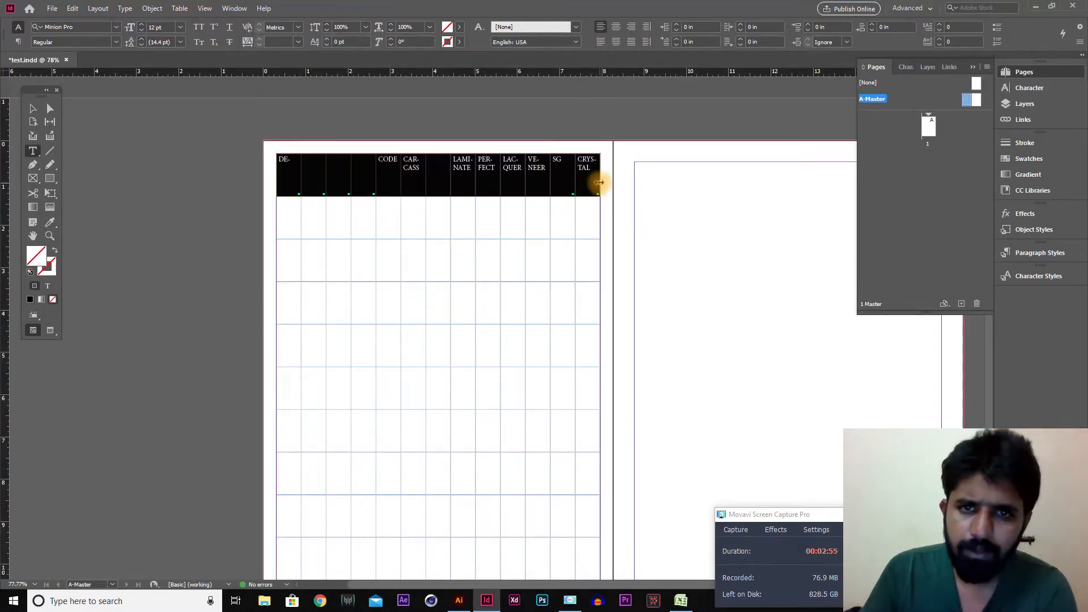
{"action": "key", "text": "ctrl+t"}
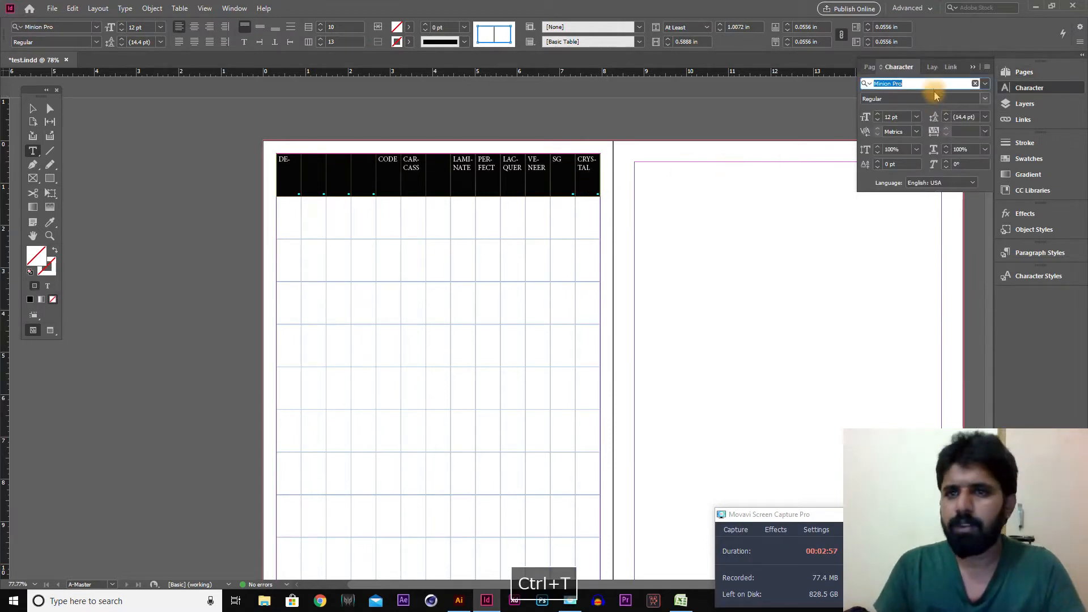
{"action": "type", "text": "HELVE"}
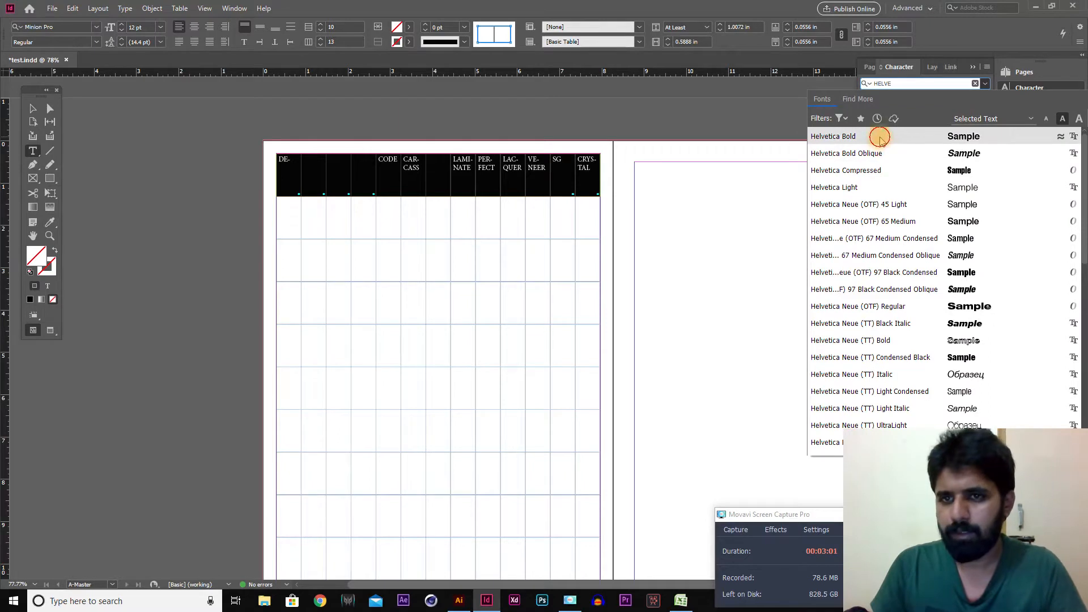
{"action": "left_click", "coordinate": [947, 137]}
{"action": "left_click", "coordinate": [977, 101]}
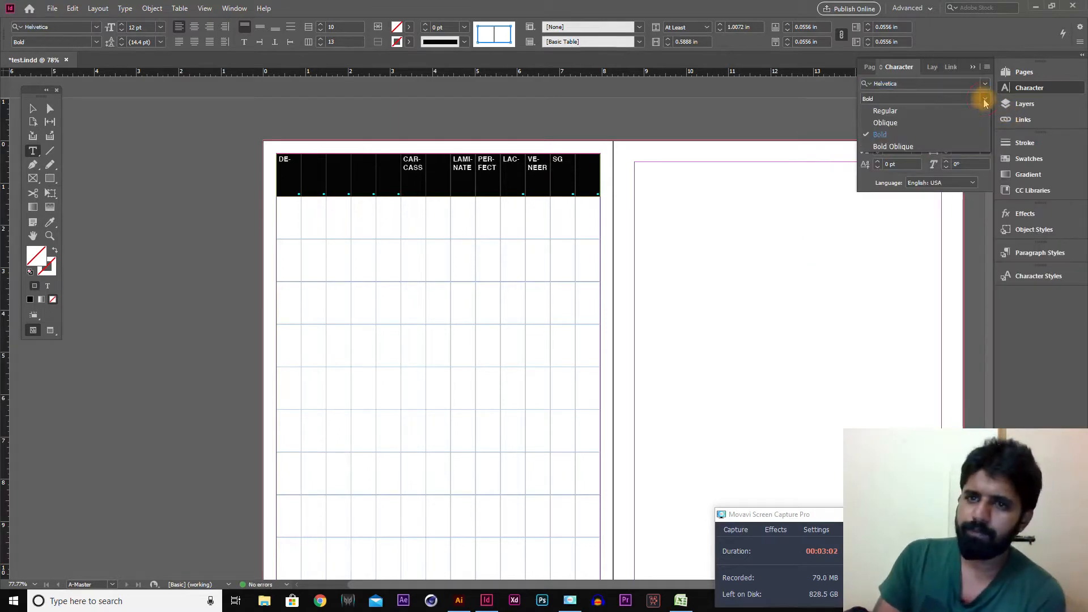
{"action": "left_click", "coordinate": [949, 108]}
- Set the header row's font size to 7 pt
{"action": "left_click", "coordinate": [895, 117]}
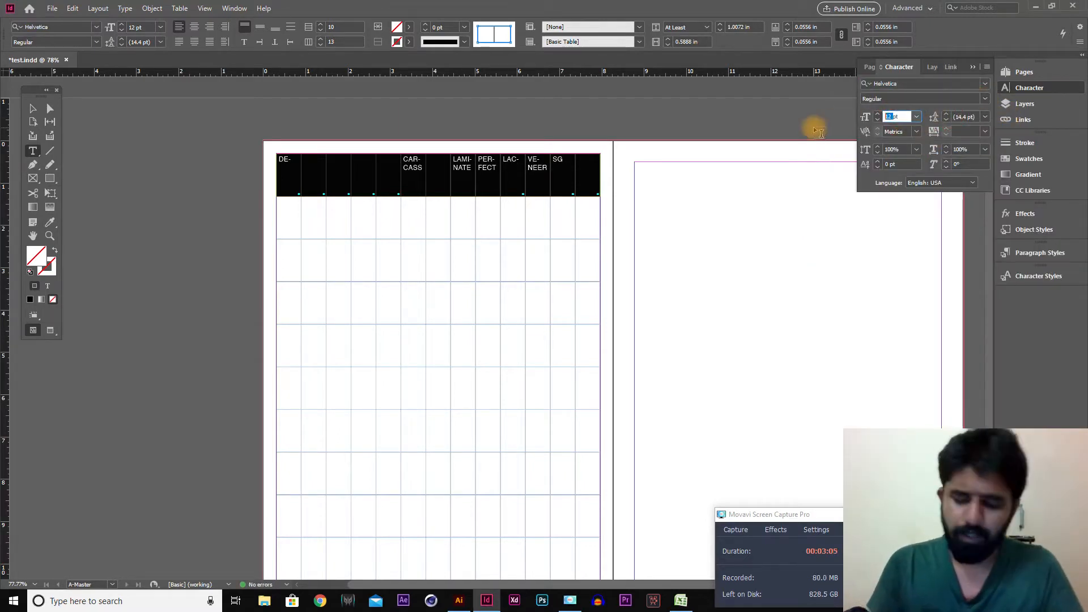
{"action": "key", "text": "ctrl+a"}
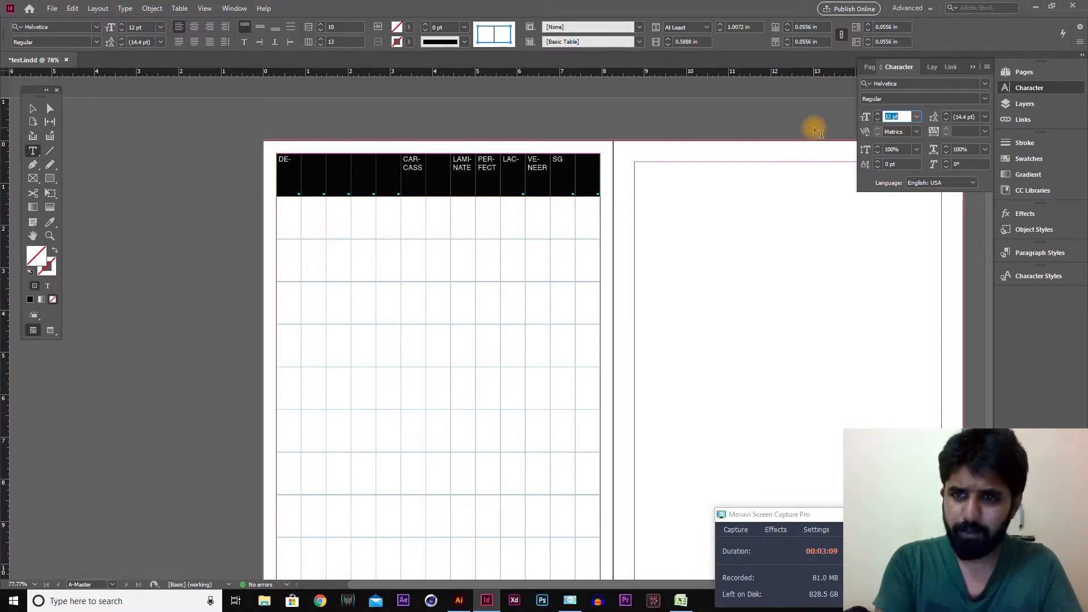
{"action": "type", "text": "7"}
{"action": "key", "text": "Tab"}
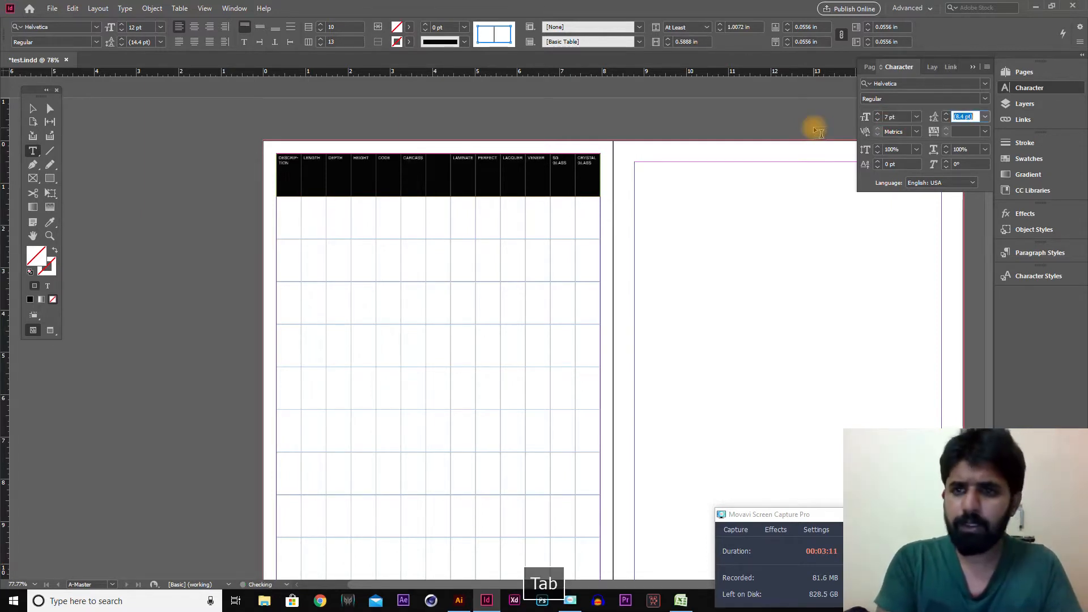
- Examine the header row up close and compare its column order with the headings in Excel
{"action": "left_click", "coordinate": [33, 108]}
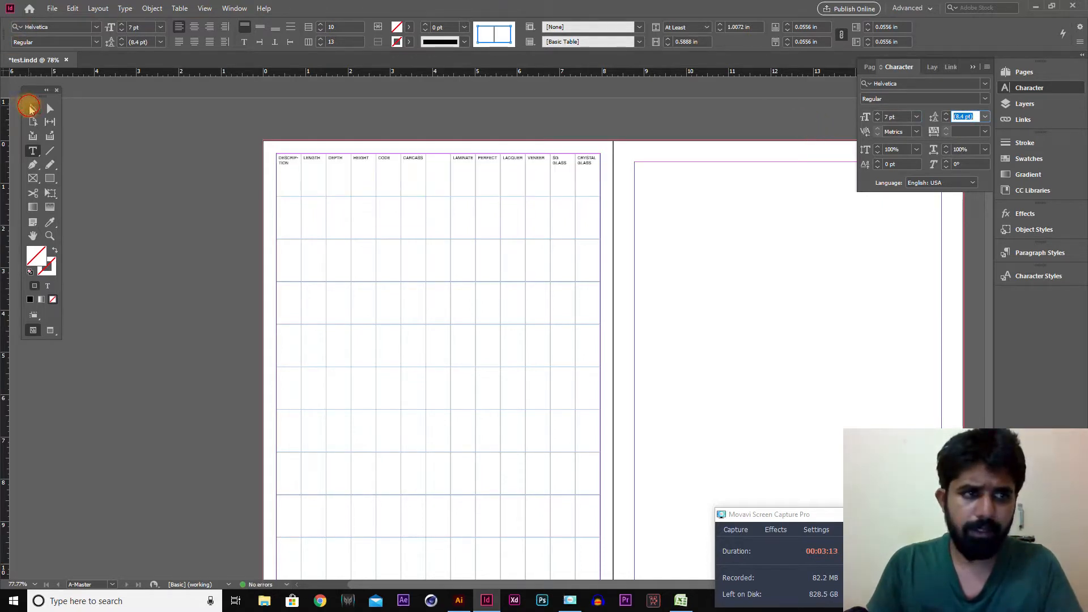
{"action": "type", "text": "z"}
{"action": "left_click", "coordinate": [699, 242]}
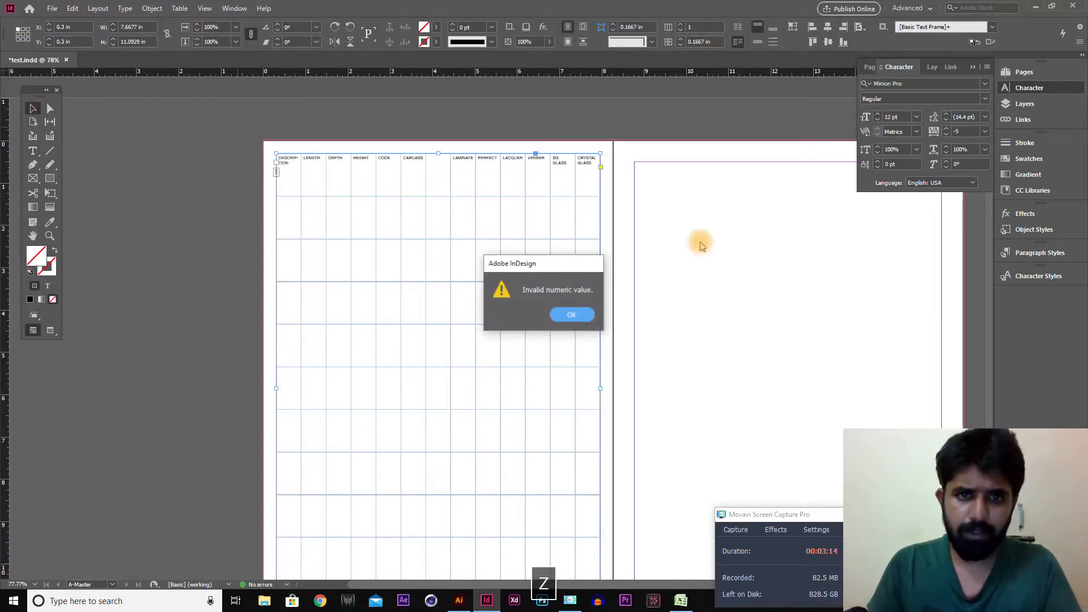
{"action": "left_click", "coordinate": [573, 314]}
{"action": "key", "text": "z"}
{"action": "mouse_move", "coordinate": [263, 141]}
{"action": "left_mouse_down"}
{"action": "mouse_move", "coordinate": [701, 214]}
{"action": "mouse_move", "coordinate": [708, 227]}
{"action": "left_mouse_up"}
{"action": "key", "text": "space"}
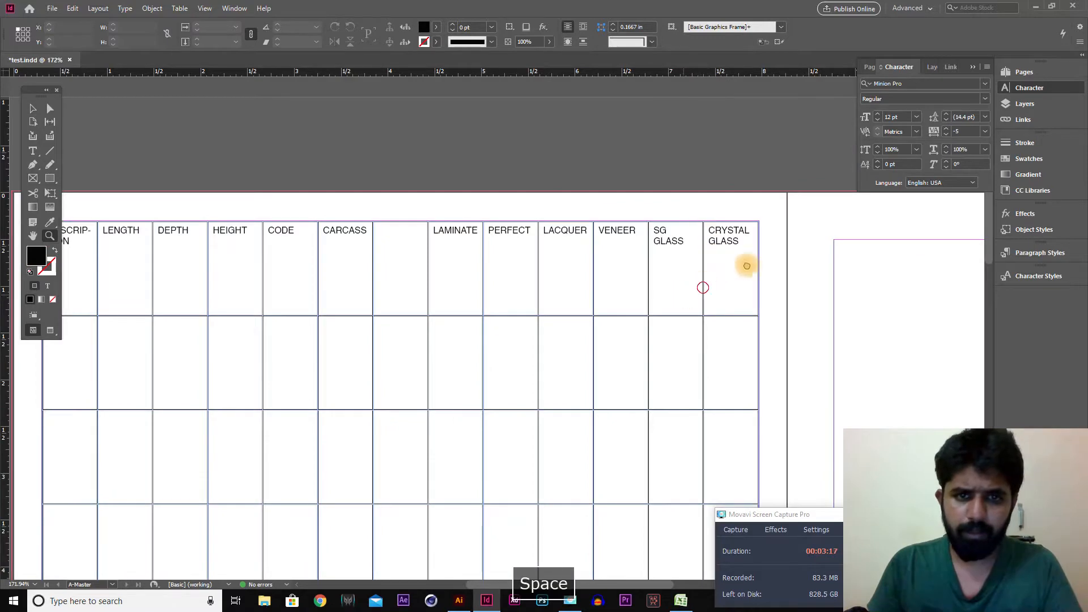
{"action": "left_click_drag", "start_coordinate": [688, 294], "coordinate": [763, 248]}
{"action": "key", "text": "v"}
{"action": "key", "text": "alt+Tab"}
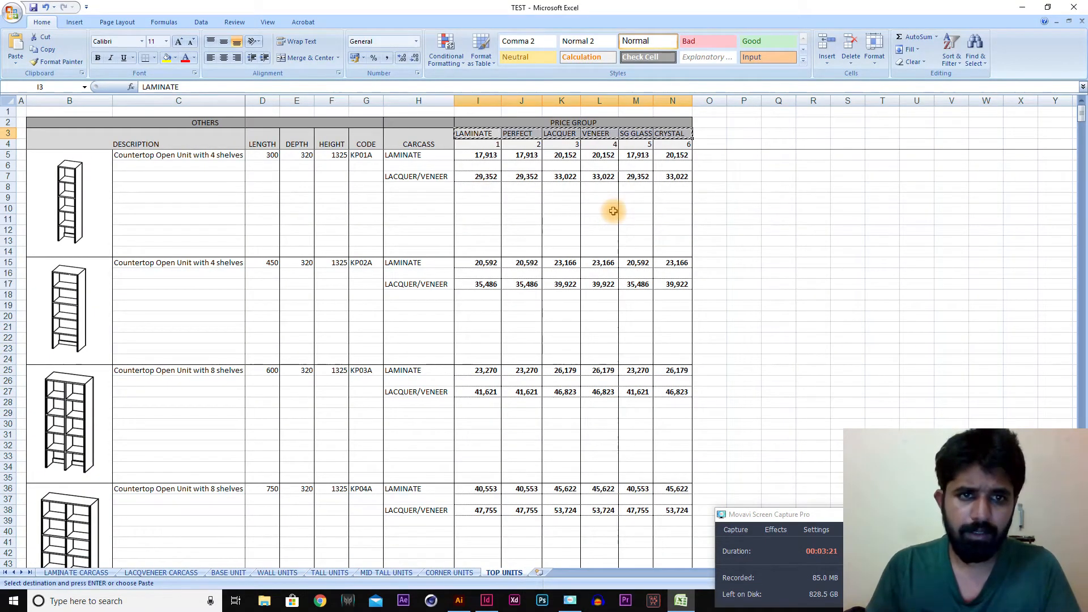
{"action": "key", "text": "alt+Tab"}
{"action": "key", "text": "alt+Tab"}
{"action": "key", "text": "alt+Tab"}
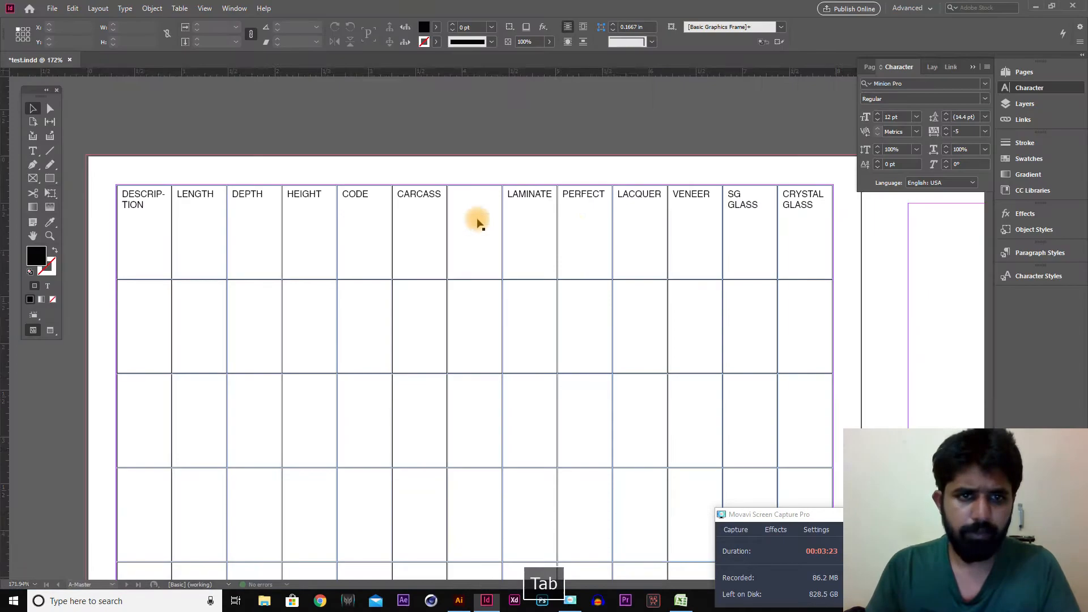
- Copy the DESCRIPTION to CARCASS headings together from Excel and paste them over the first seven header cells in InDesign
{"action": "key", "text": "alt+Tab"}
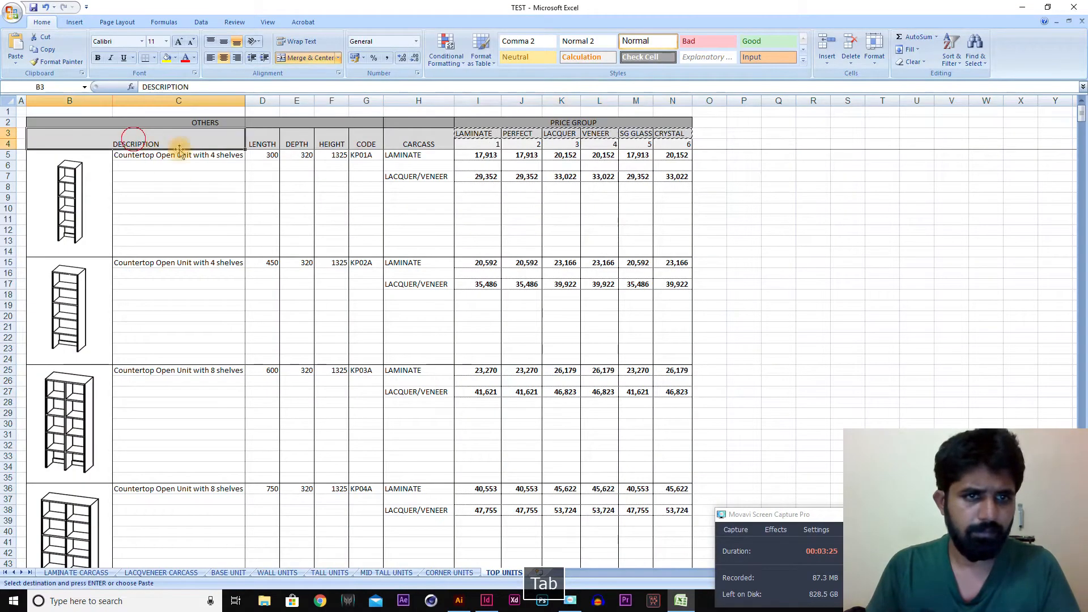
{"action": "left_click", "coordinate": [422, 140], "text": "shift"}
{"action": "key", "text": "ctrl+c"}
{"action": "key", "text": "alt+Tab"}
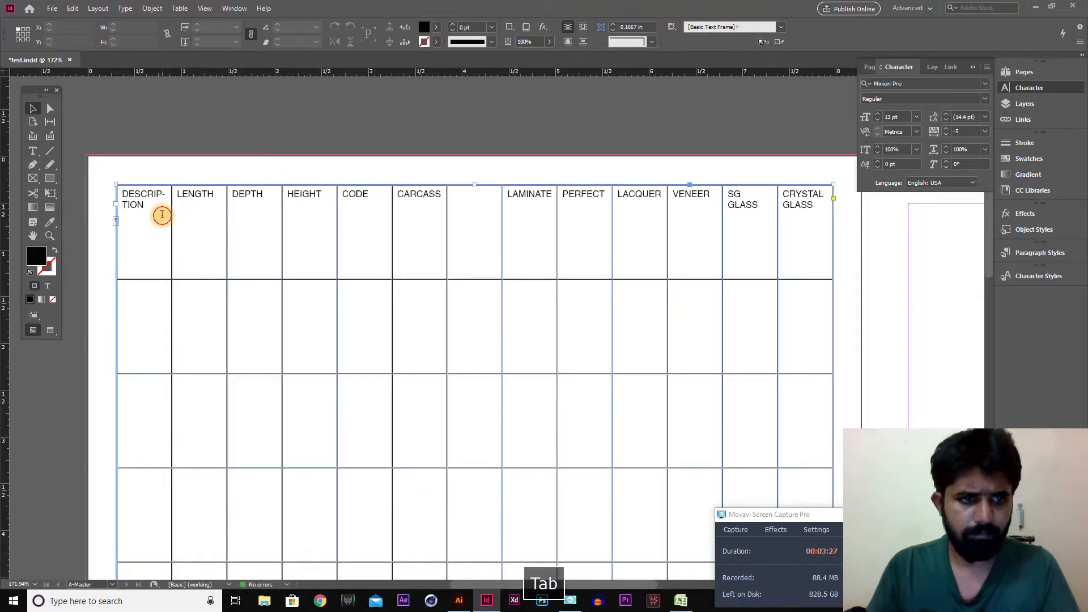
{"action": "left_click_drag", "start_coordinate": [134, 207], "coordinate": [476, 243]}
{"action": "key", "text": "ctrl+v"}
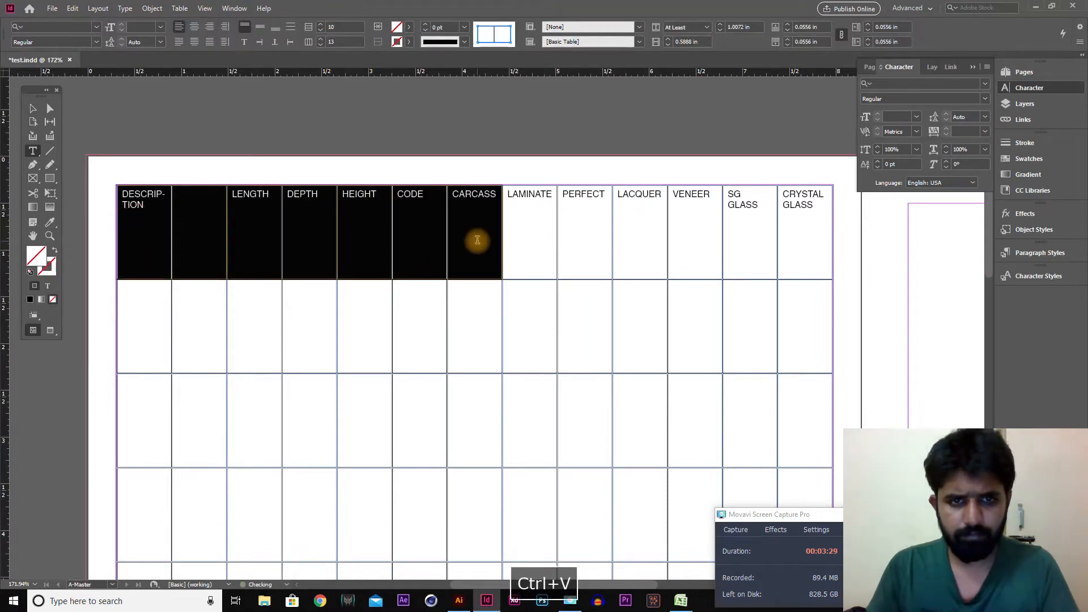
- Merge the DESCRIPTION header cell with the empty cell beside it
{"action": "key", "text": "alt+Tab"}
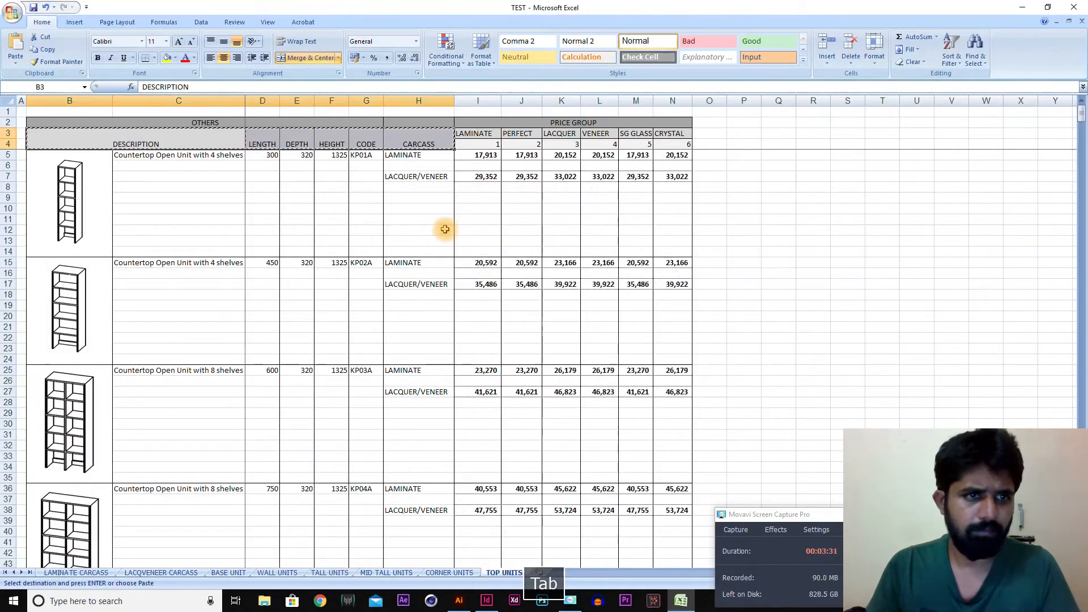
{"action": "key", "text": "alt+Tab"}
{"action": "left_click_drag", "start_coordinate": [155, 233], "coordinate": [211, 239]}
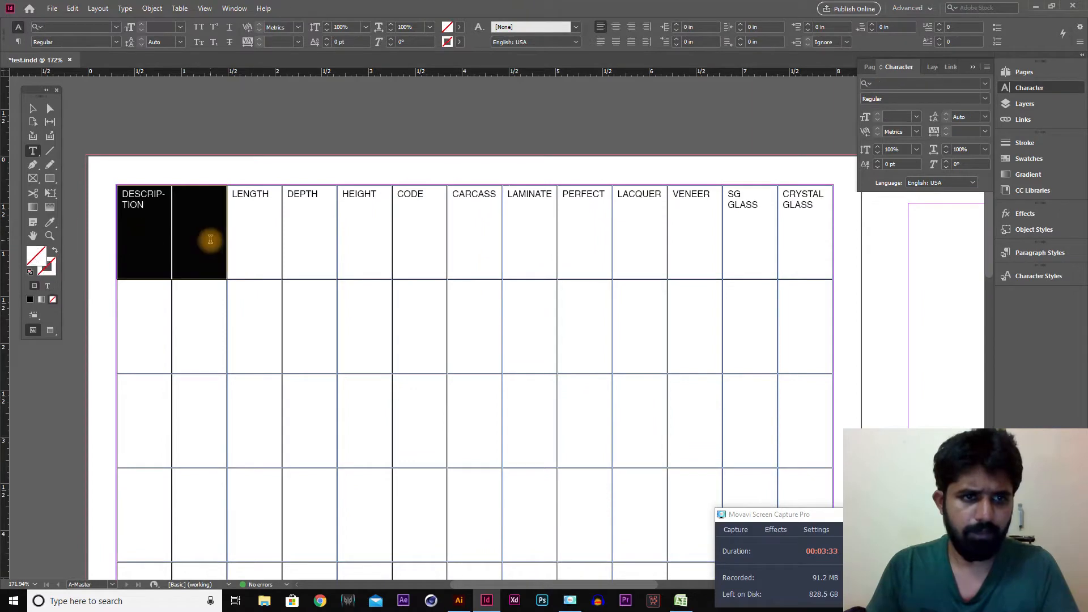
{"action": "right_click", "coordinate": [210, 240]}
{"action": "left_click", "coordinate": [278, 318]}
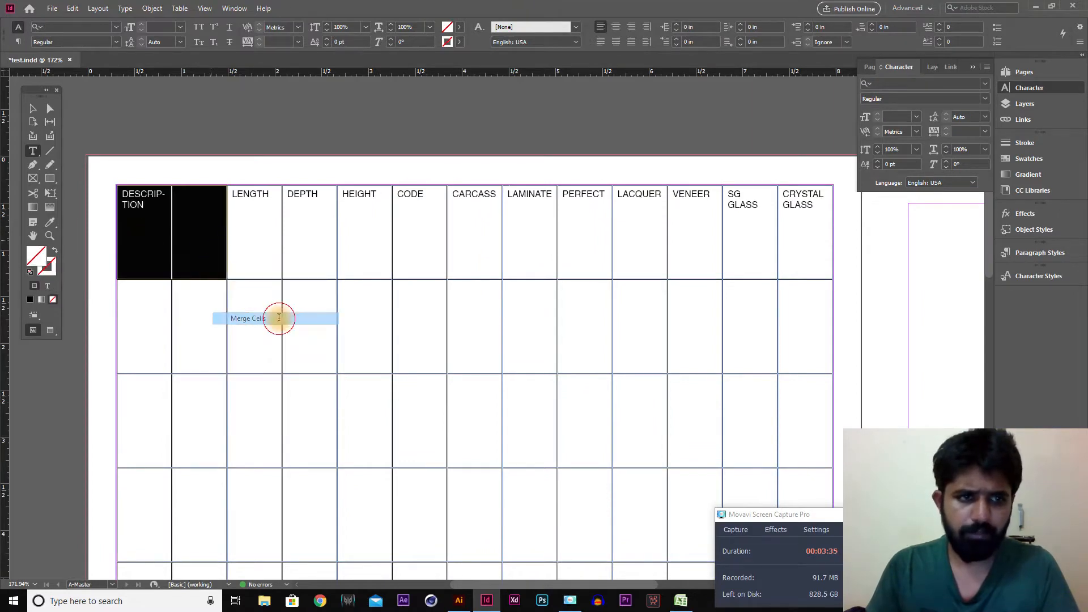
{"action": "left_click", "coordinate": [226, 272]}
- Check the headings in Excel, then centre the text of the entire InDesign header row horizontally
{"action": "key", "text": "alt+Tab"}
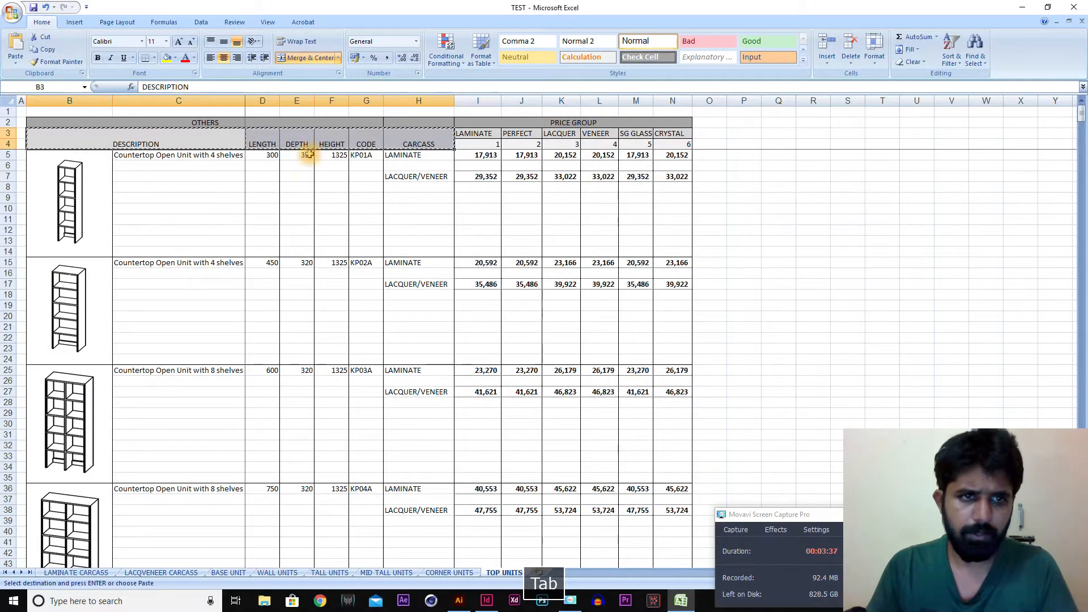
{"action": "key", "text": "alt+Tab"}
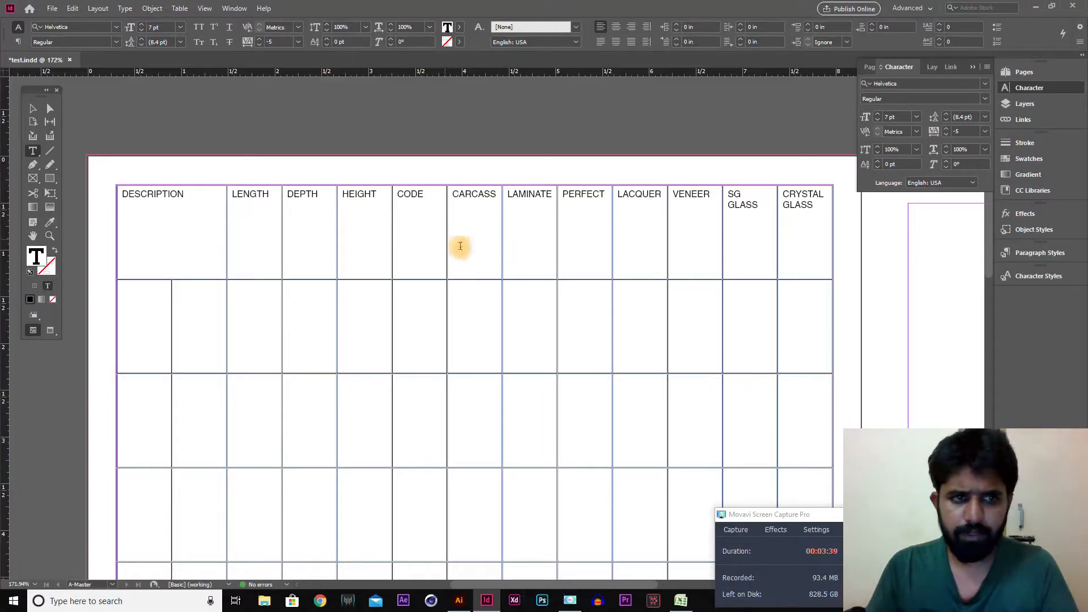
{"action": "left_click", "coordinate": [806, 260]}
{"action": "left_click_drag", "start_coordinate": [195, 209], "coordinate": [809, 256]}
{"action": "key", "text": "ctrl+shift+c"}
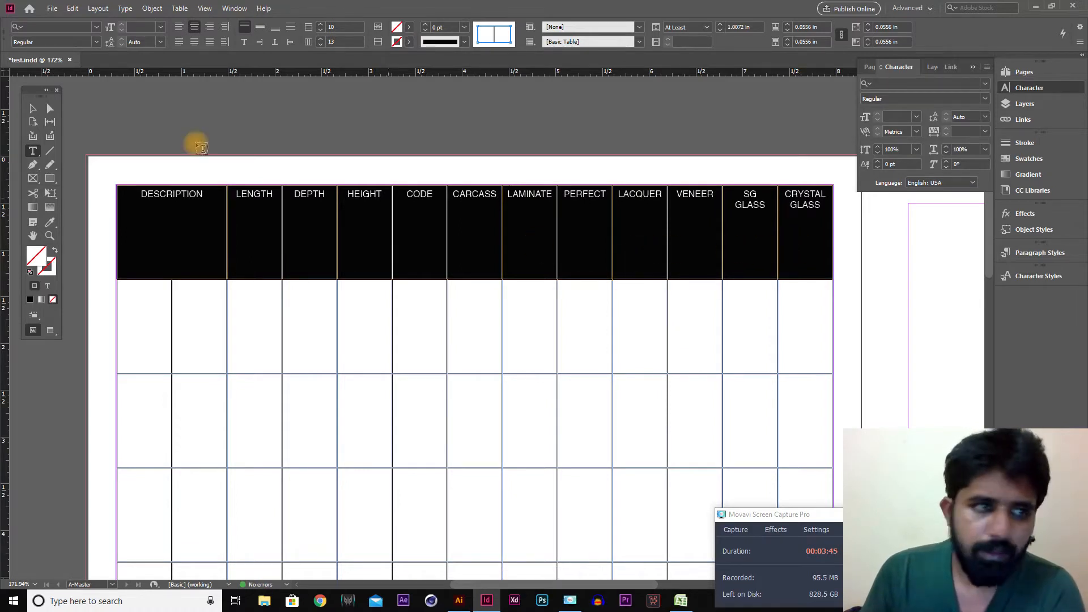
- Reduce the header row's height to about 0.3 in and centre its text vertically
{"action": "left_click", "coordinate": [32, 109]}
{"action": "left_click_drag", "start_coordinate": [574, 280], "coordinate": [583, 213]}
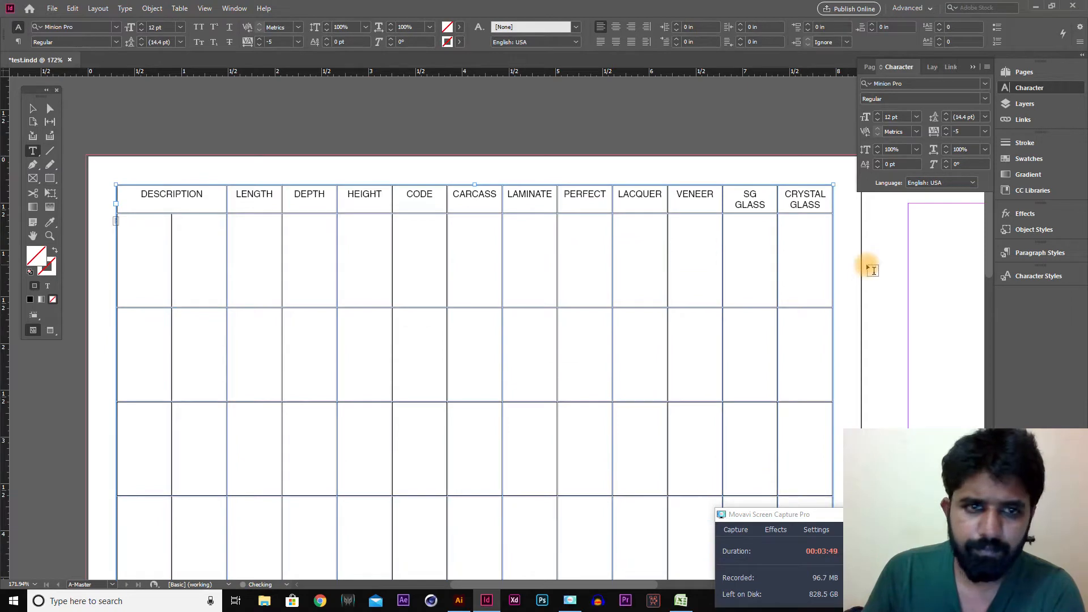
{"action": "left_click_drag", "start_coordinate": [816, 204], "coordinate": [170, 194]}
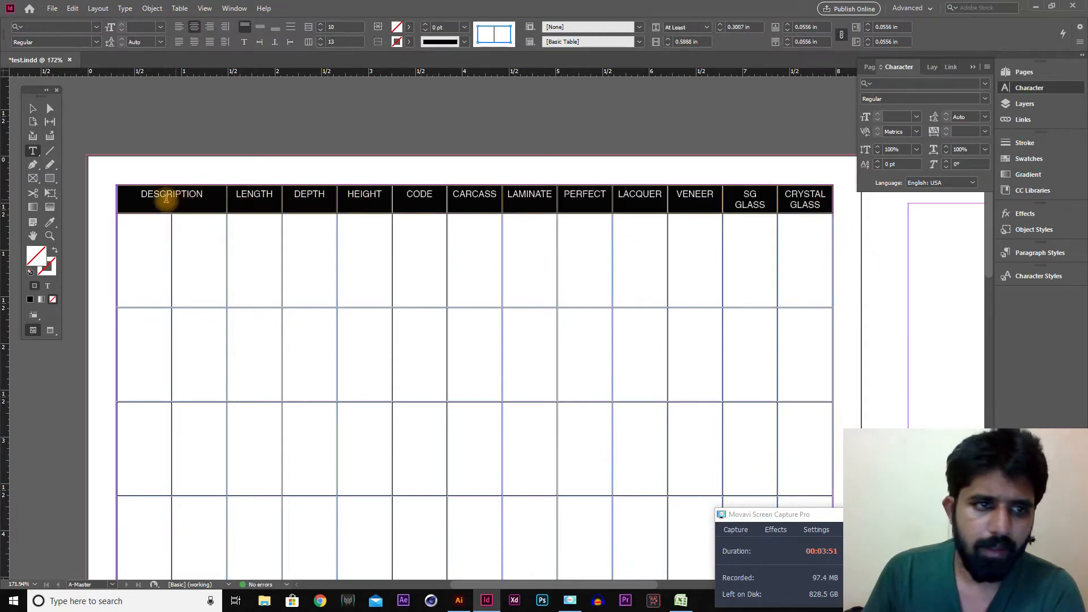
{"action": "left_click", "coordinate": [260, 27]}
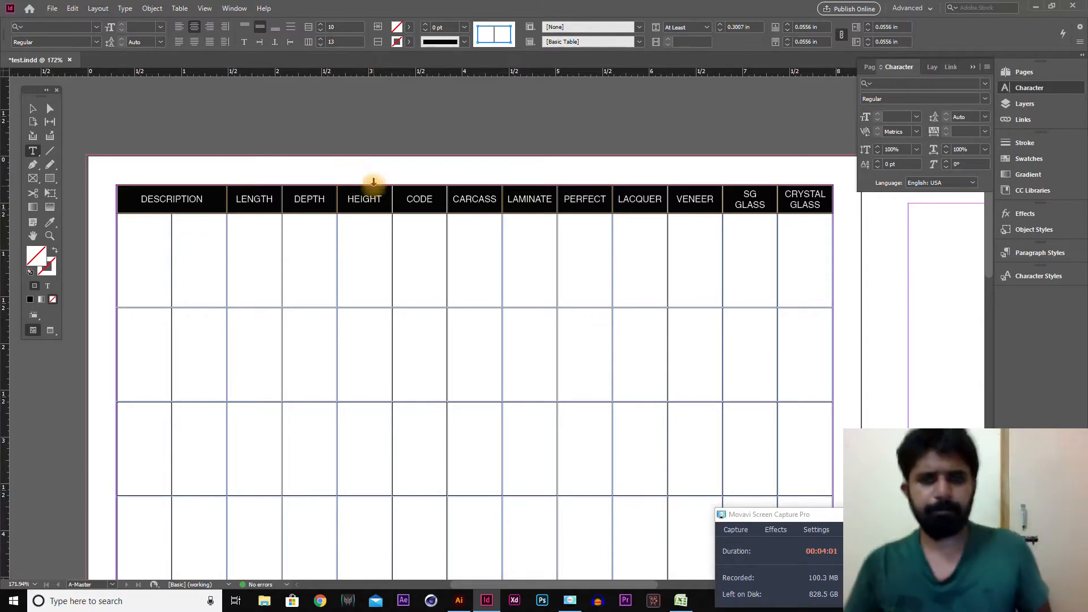
- Switch to Excel to check the DESCRIPTION and PRICE GROUP headings, and return to InDesign
{"action": "left_click", "coordinate": [34, 111]}
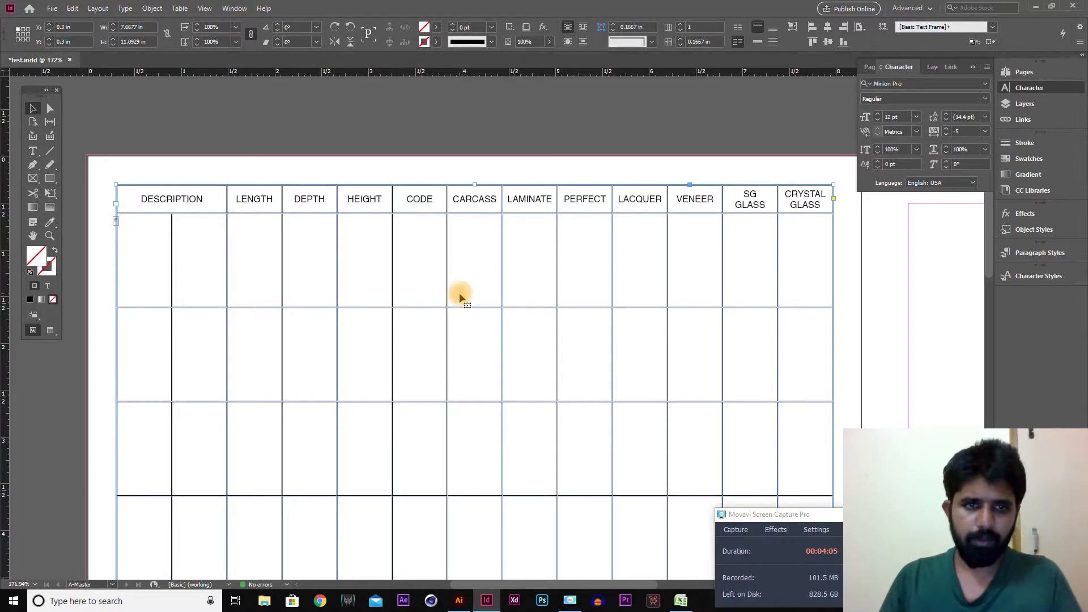
{"action": "key", "text": "alt+Tab"}
{"action": "left_click", "coordinate": [216, 141]}
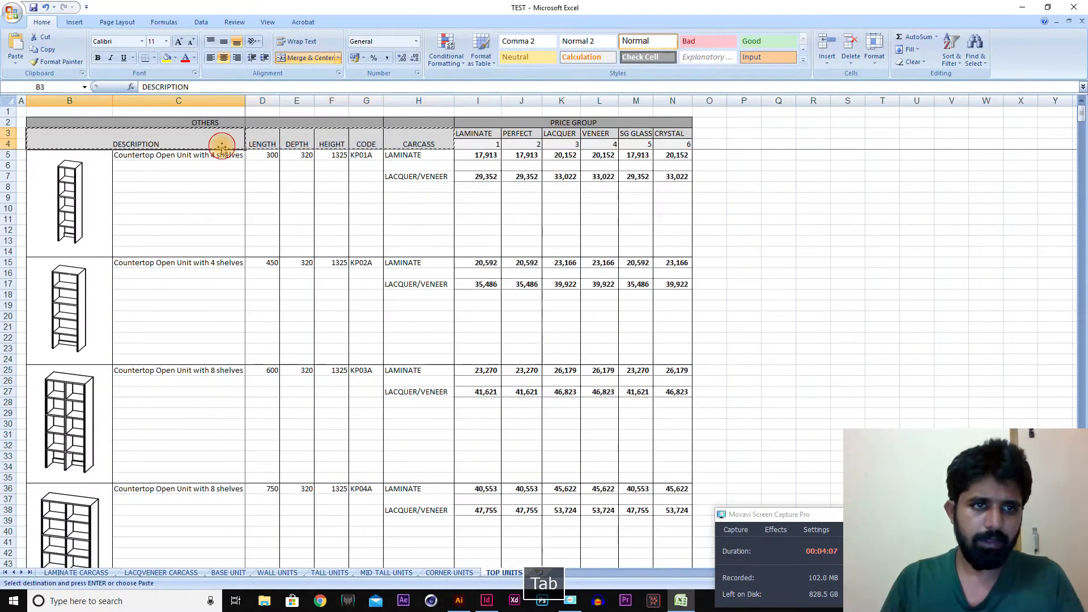
{"action": "left_click", "coordinate": [557, 122]}
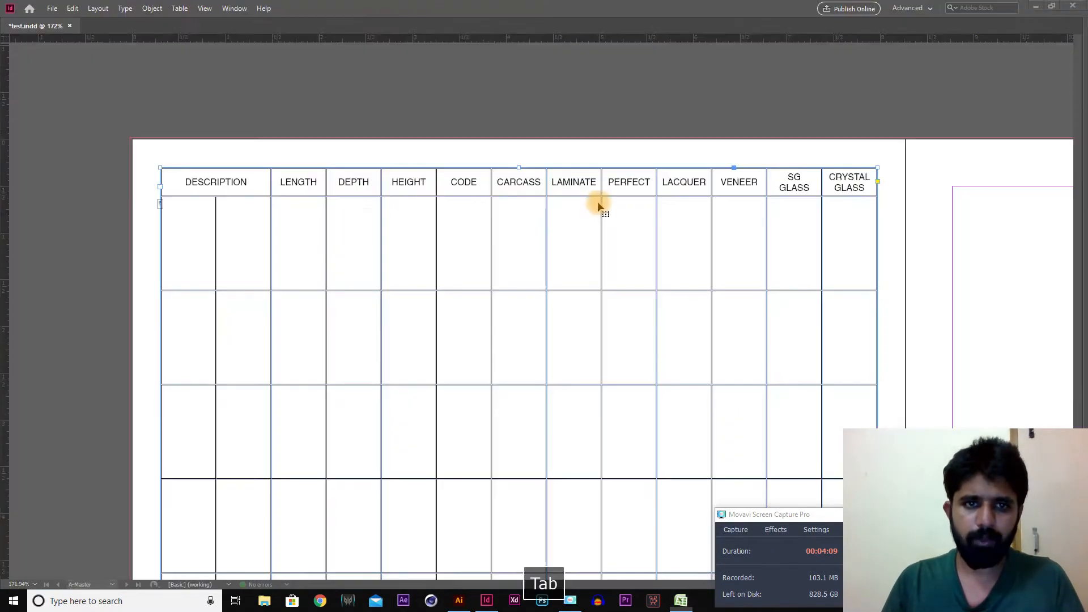
- Insert one row above the DESCRIPTION-to-CRYSTAL GLASS header row of the InDesign table
{"action": "key", "text": "alt+Tab"}
{"action": "left_click", "coordinate": [353, 171]}
{"action": "left_click_drag", "start_coordinate": [164, 182], "coordinate": [743, 161]}
{"action": "right_click", "coordinate": [809, 190]}
{"action": "mouse_move", "coordinate": [855, 223]}
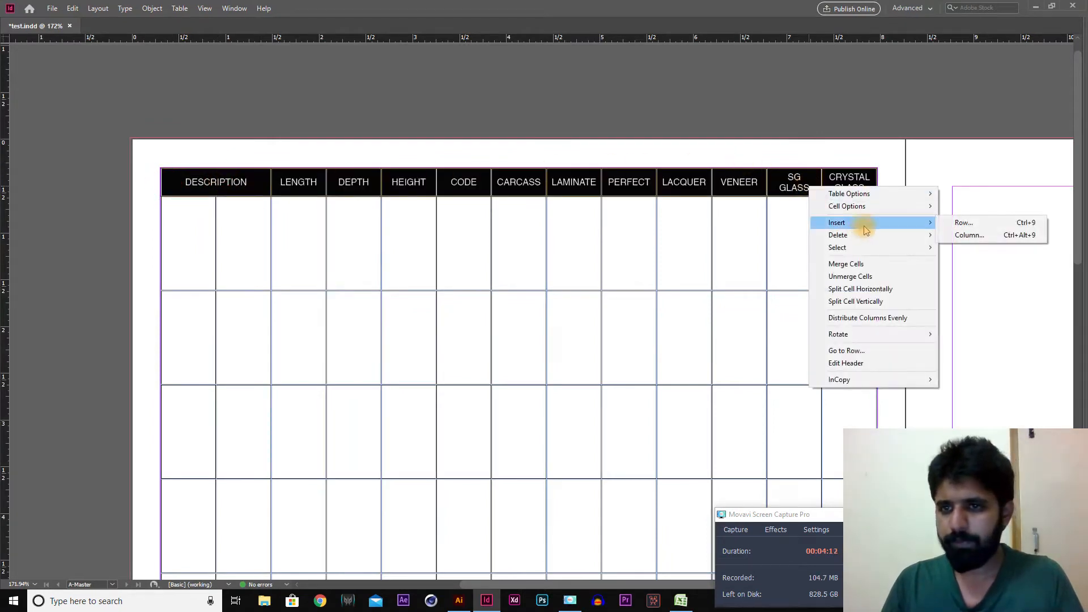
{"action": "left_click", "coordinate": [993, 225]}
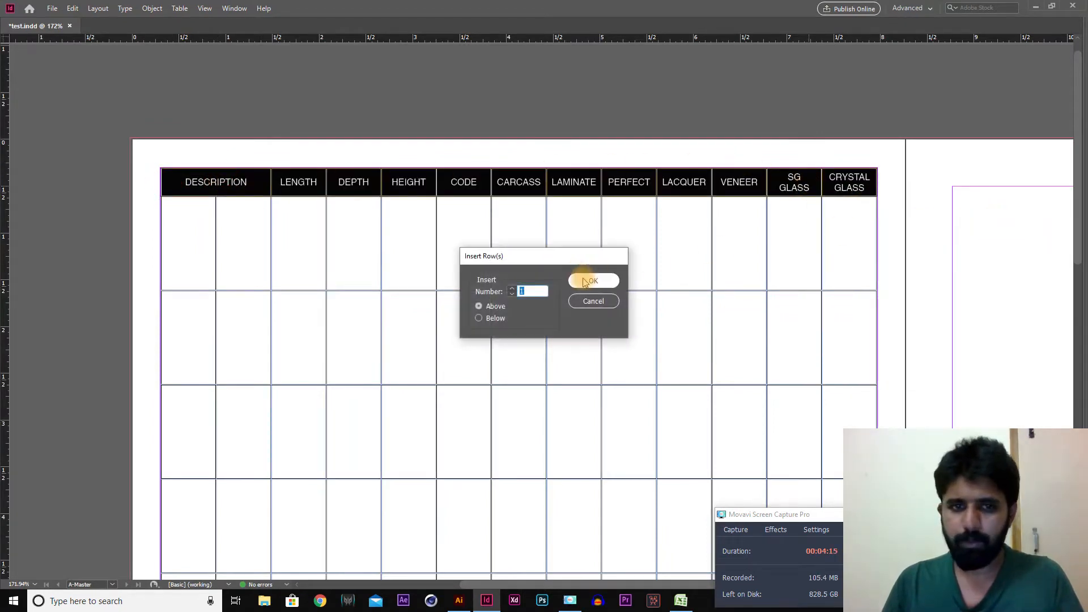
{"action": "left_click", "coordinate": [594, 279]}
{"action": "left_click", "coordinate": [473, 182]}
- Switch to Excel, copy the OTHERS heading cell, and return to InDesign
{"action": "key", "text": "alt+Tab"}
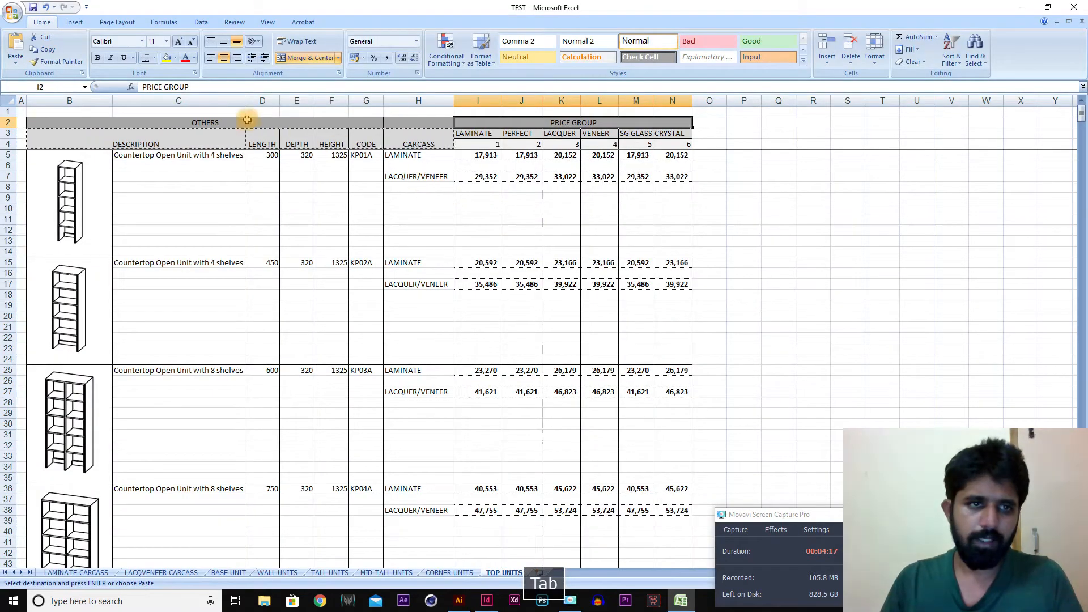
{"action": "left_click", "coordinate": [280, 126]}
{"action": "key", "text": "ctrl+c"}
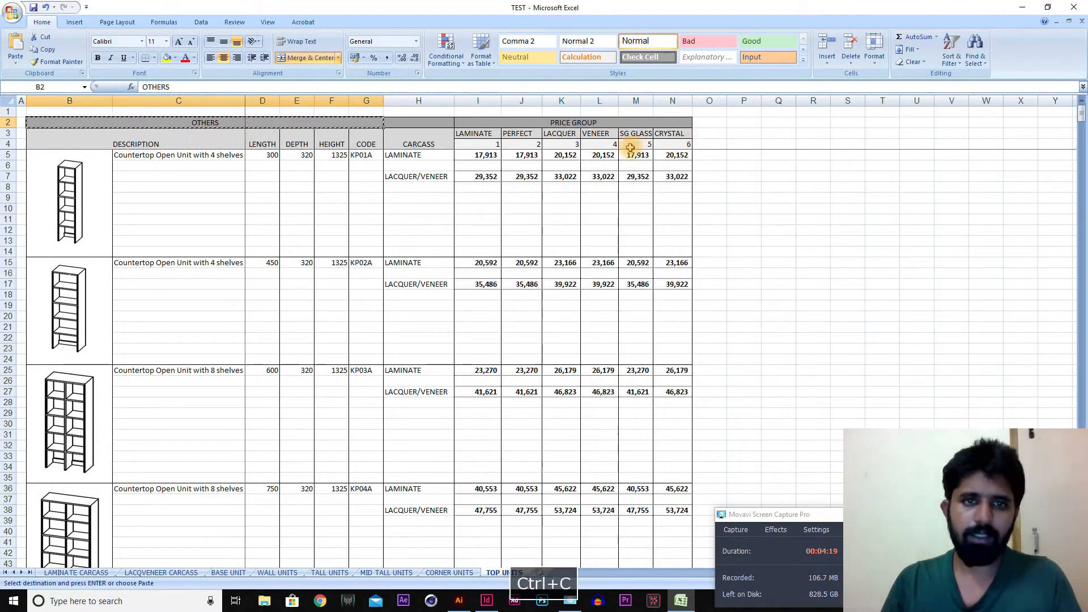
{"action": "left_click", "coordinate": [503, 122]}
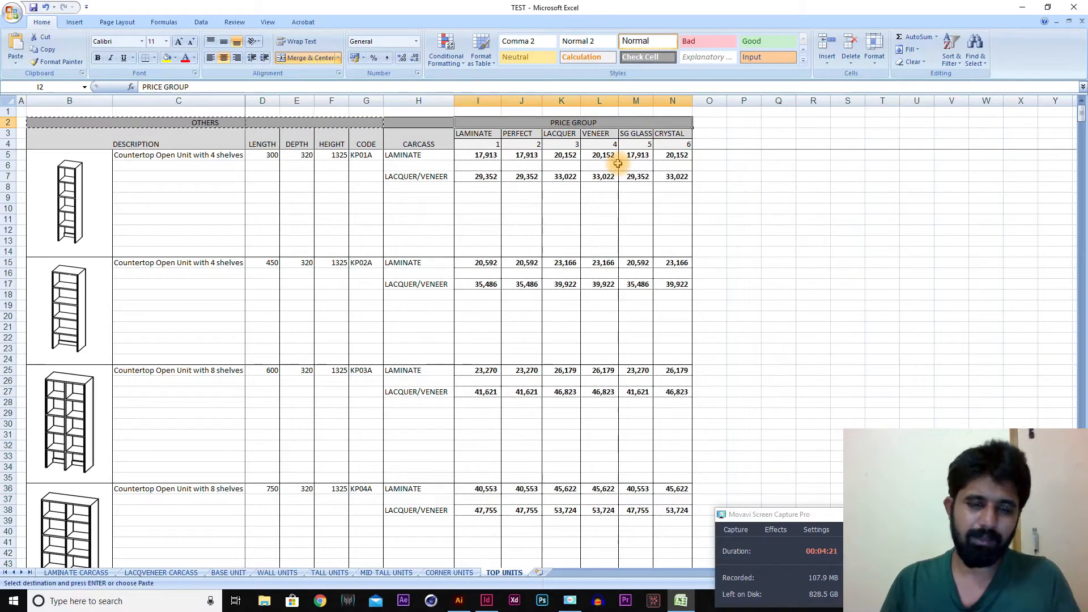
{"action": "left_click", "coordinate": [436, 122]}
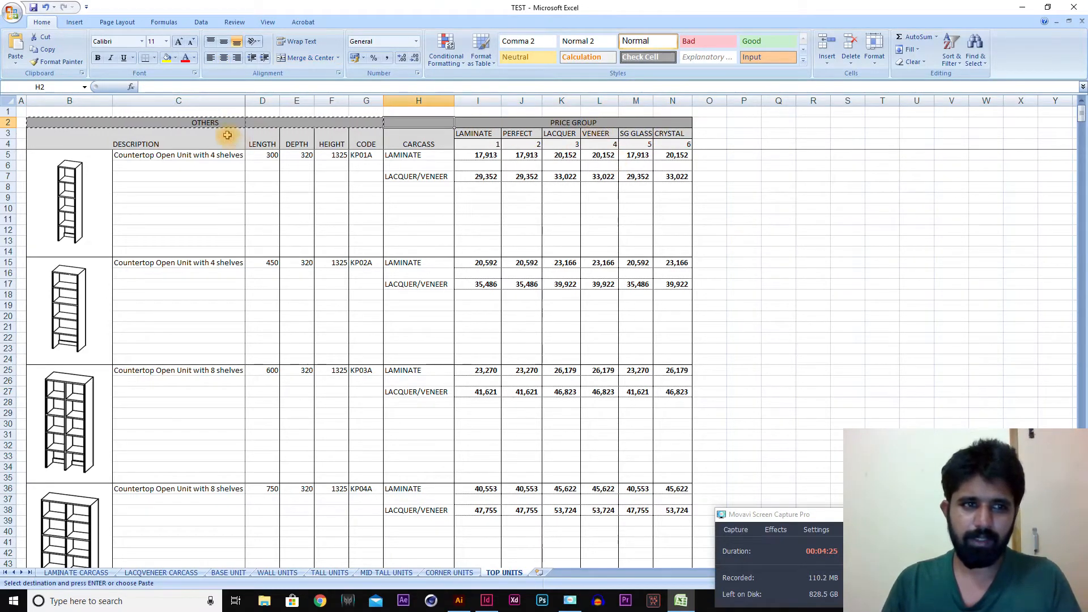
{"action": "left_click", "coordinate": [213, 123]}
{"action": "key", "text": "ctrl+c"}
{"action": "key", "text": "alt+Tab"}
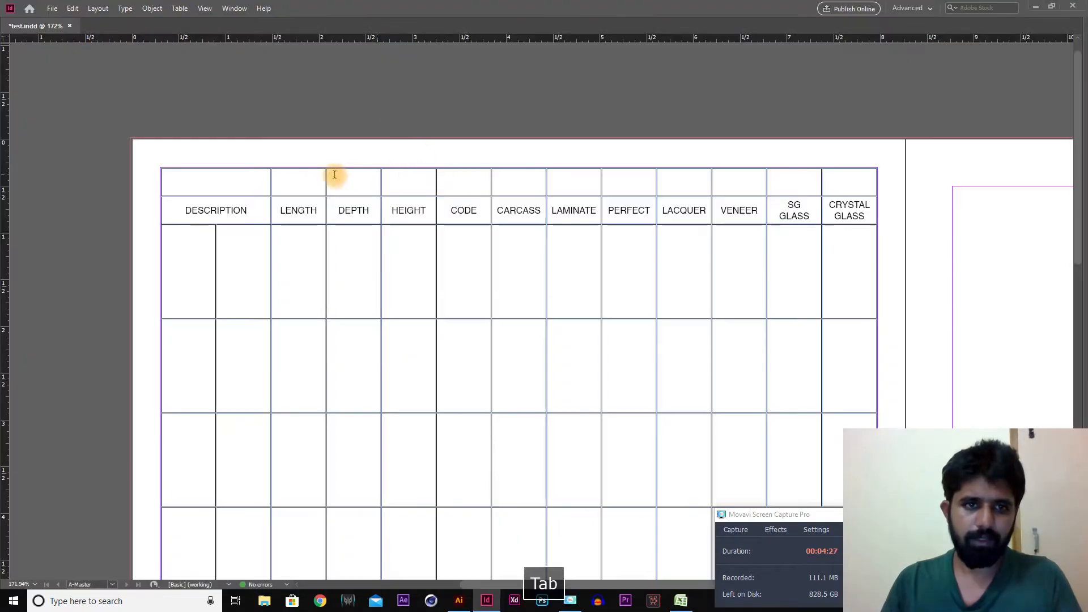
- Merge the top-row cells above DESCRIPTION through CARCASS and paste the OTHERS heading into the merged cell
{"action": "left_click_drag", "start_coordinate": [197, 181], "coordinate": [515, 182]}
{"action": "key", "text": "alt+Tab"}
{"action": "key", "text": "alt+Tab"}
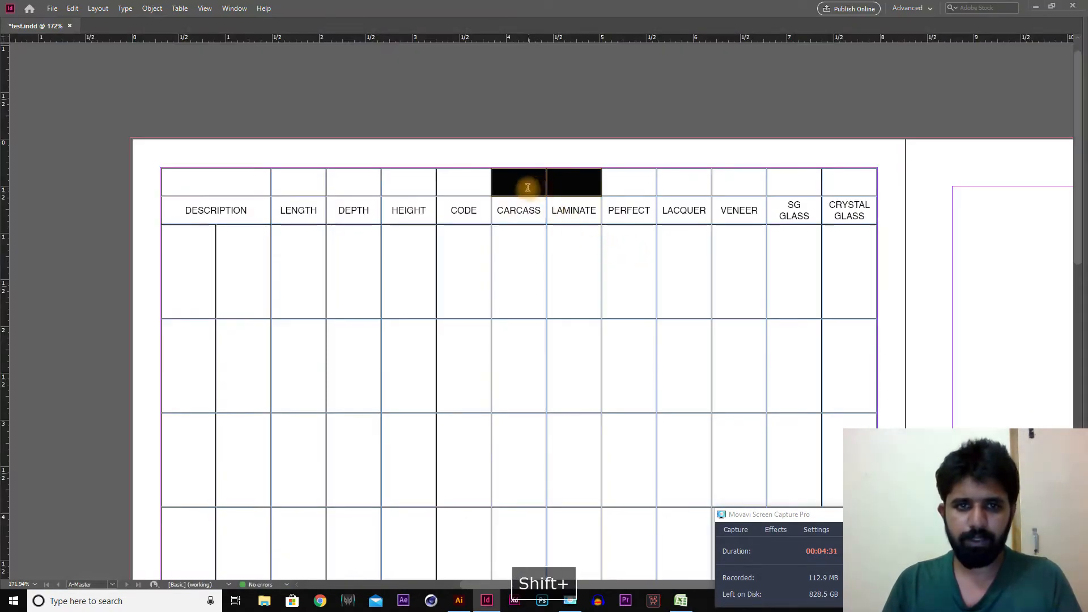
{"action": "left_click", "coordinate": [492, 185]}
{"action": "left_click", "coordinate": [243, 187], "text": "shift"}
{"action": "right_click", "coordinate": [276, 191]}
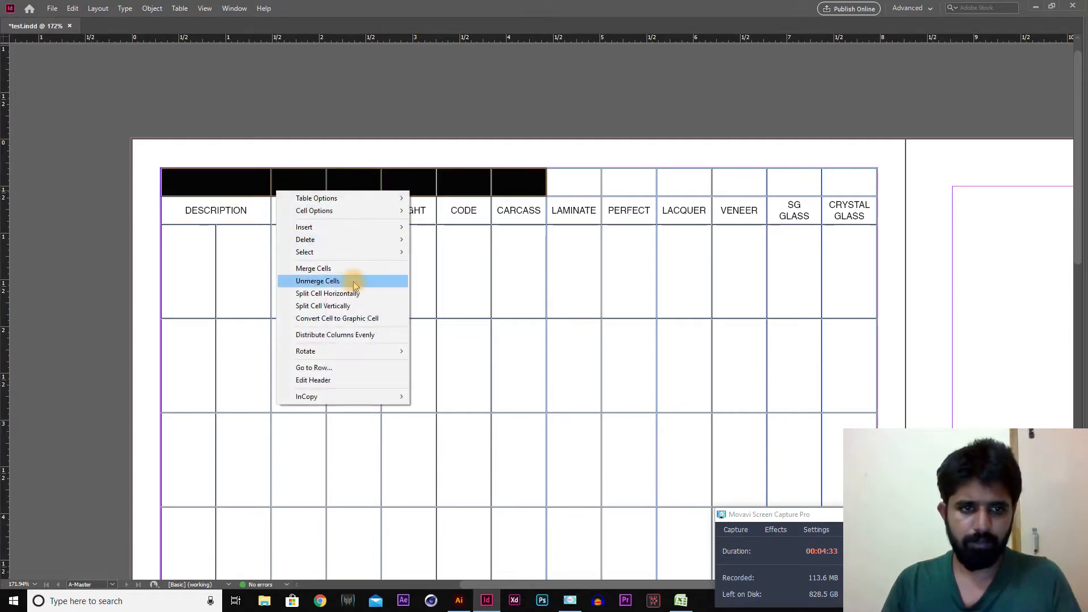
{"action": "left_click", "coordinate": [352, 282]}
{"action": "key", "text": "ctrl+z"}
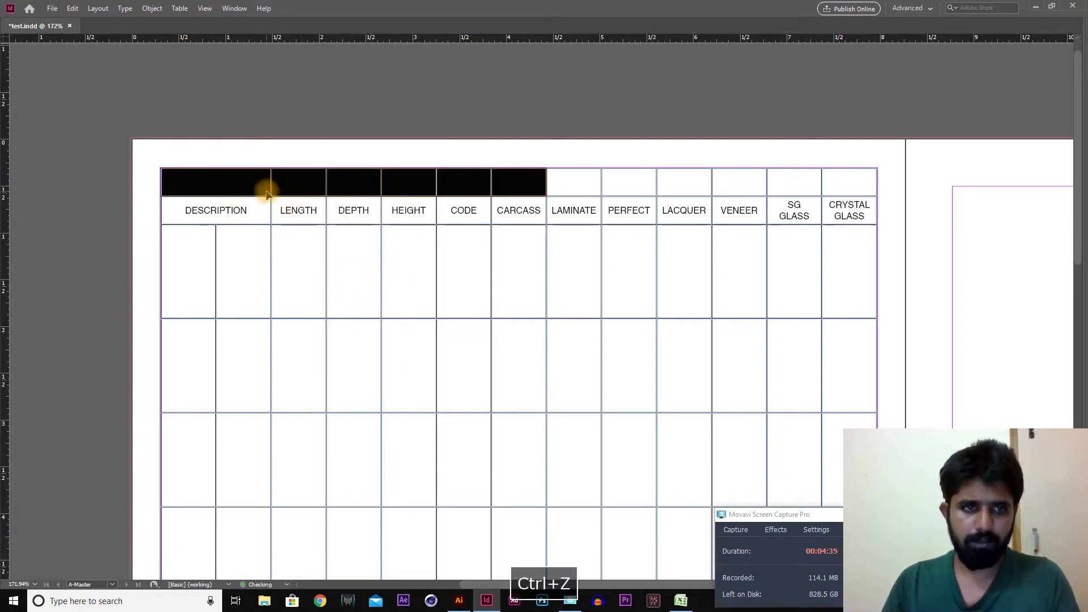
{"action": "right_click", "coordinate": [264, 188]}
{"action": "left_click", "coordinate": [318, 266]}
{"action": "key", "text": "ctrl+v"}
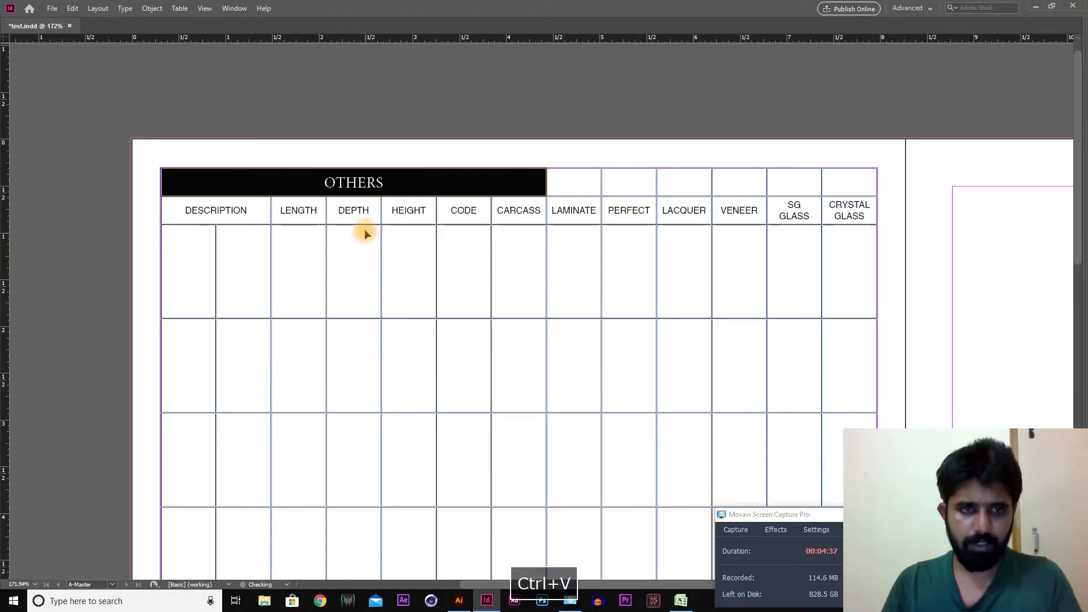
- Copy the PRICE GROUP cell in Excel, then merge the InDesign top-row cells above LAMINATE through CRYSTAL GLASS
{"action": "key", "text": "alt+Tab"}
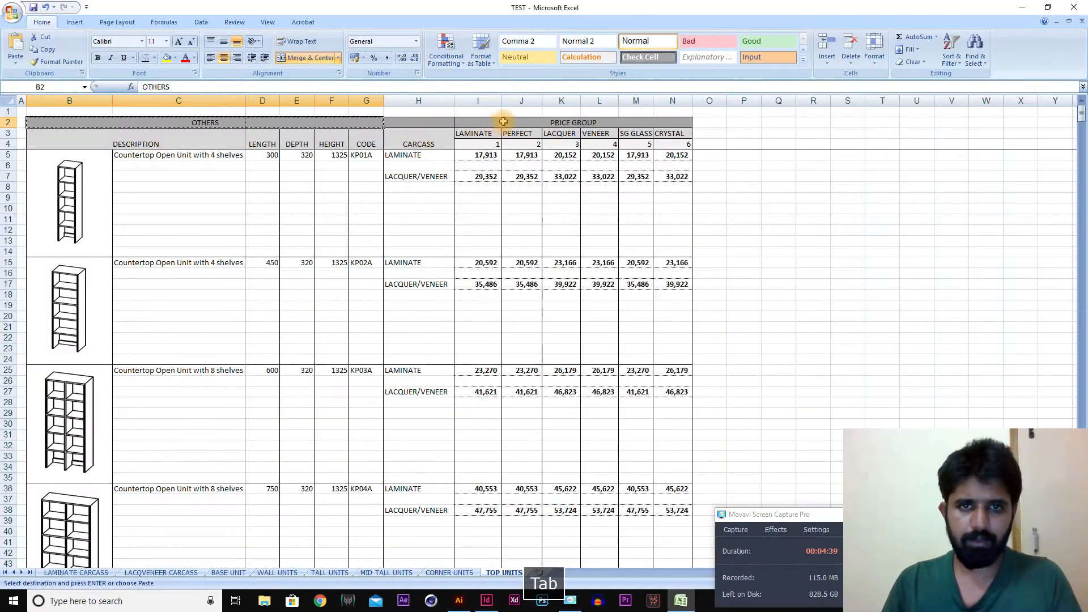
{"action": "left_click", "coordinate": [569, 122]}
{"action": "key", "text": "alt+Tab"}
{"action": "left_click_drag", "start_coordinate": [559, 179], "coordinate": [847, 179]}
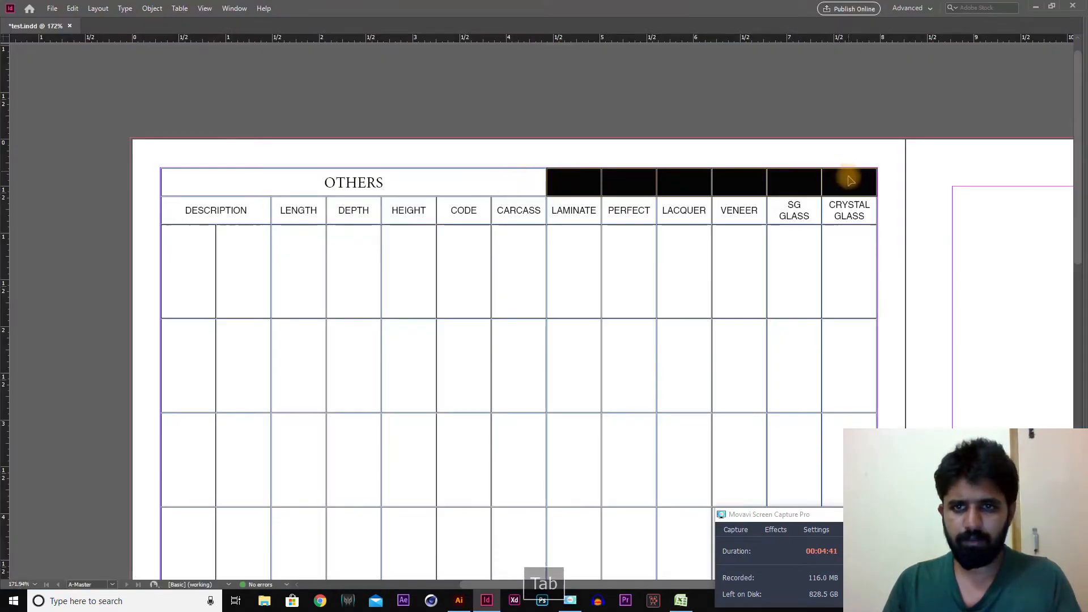
{"action": "right_click", "coordinate": [740, 188]}
{"action": "left_click", "coordinate": [791, 255]}
{"action": "key", "text": "ctrl+v"}
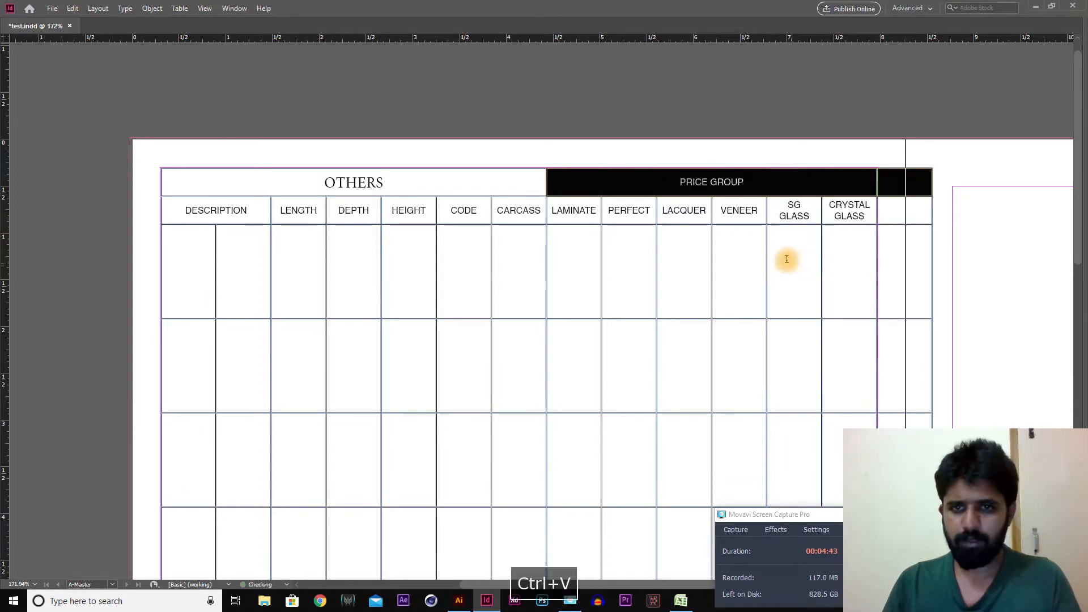
{"action": "key", "text": "ctrl+z"}
{"action": "key", "text": "ctrl+z"}
- Copy only the text PRICE GROUP from inside its Excel cell and paste it into the merged InDesign cell above LAMINATE through CRYSTAL GLASS
{"action": "key", "text": "alt+Tab"}
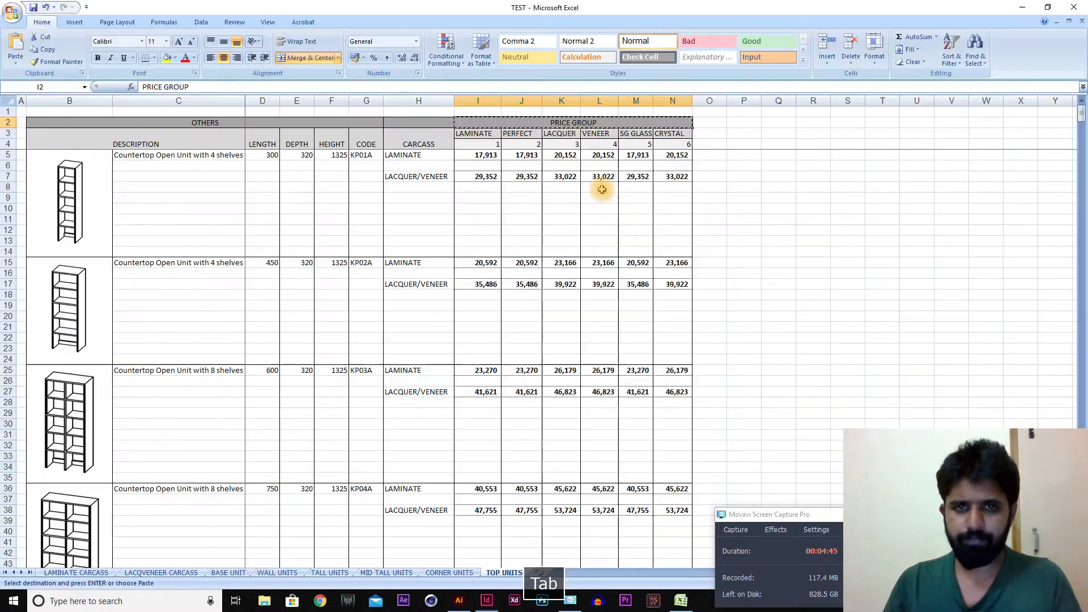
{"action": "double_click", "coordinate": [587, 124]}
{"action": "left_click_drag", "start_coordinate": [597, 122], "coordinate": [550, 123]}
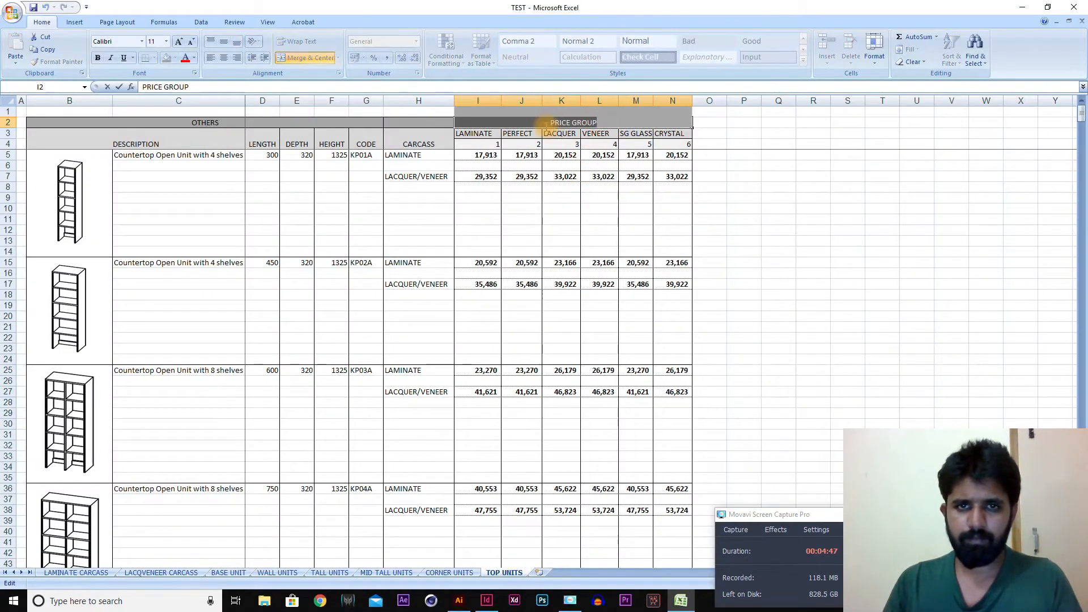
{"action": "key", "text": "ctrl+c"}
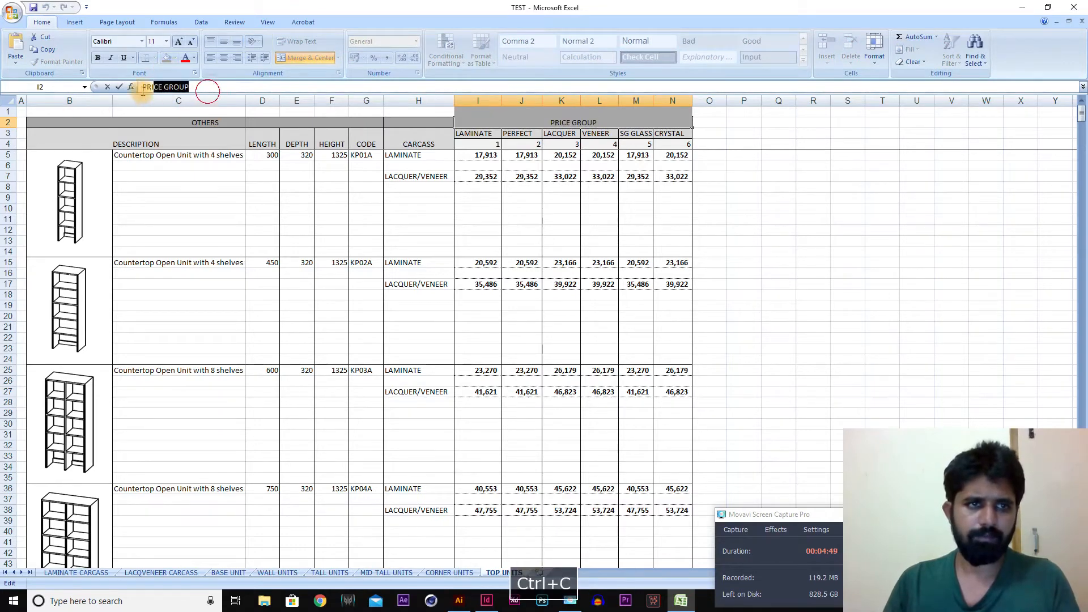
{"action": "key", "text": "alt+Tab"}
{"action": "key", "text": "ctrl+v"}
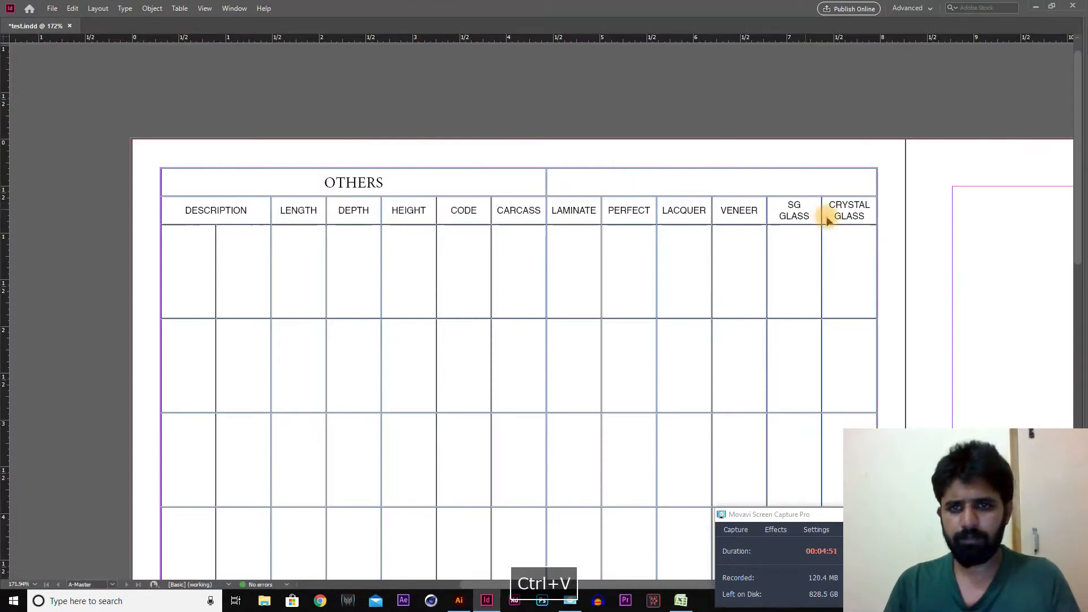
{"action": "key", "text": "Escape"}
{"action": "key", "text": "v"}
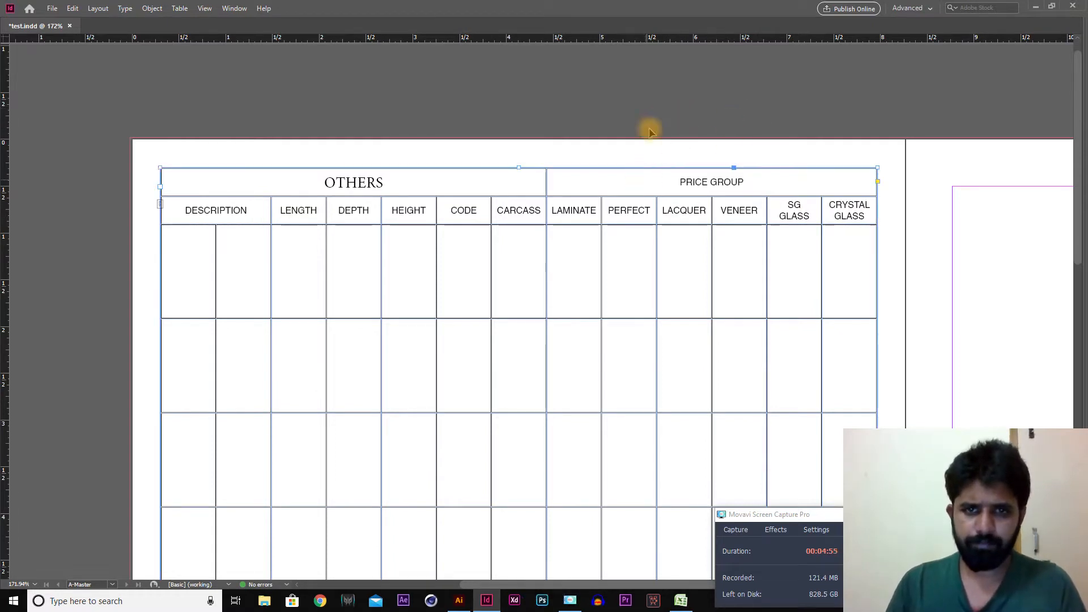
- Show the hidden panels and format the OTHERS and PRICE GROUP heading text as Helvetica Bold, 10 pt
{"action": "left_click", "coordinate": [409, 213]}
{"action": "key", "text": "Tab"}
{"action": "double_click", "coordinate": [268, 208]}
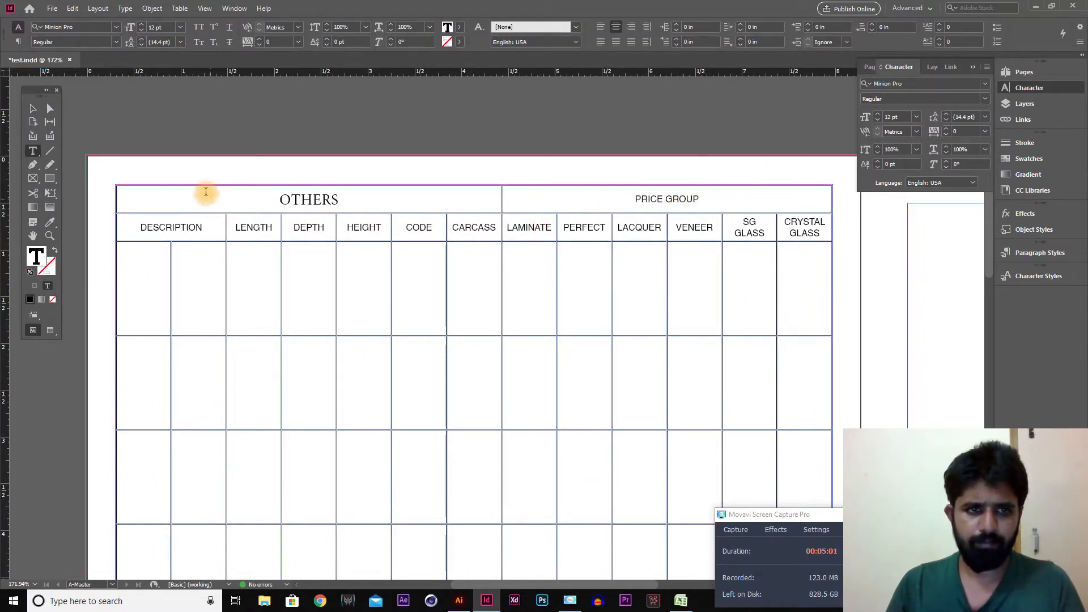
{"action": "left_click_drag", "start_coordinate": [206, 192], "coordinate": [646, 194]}
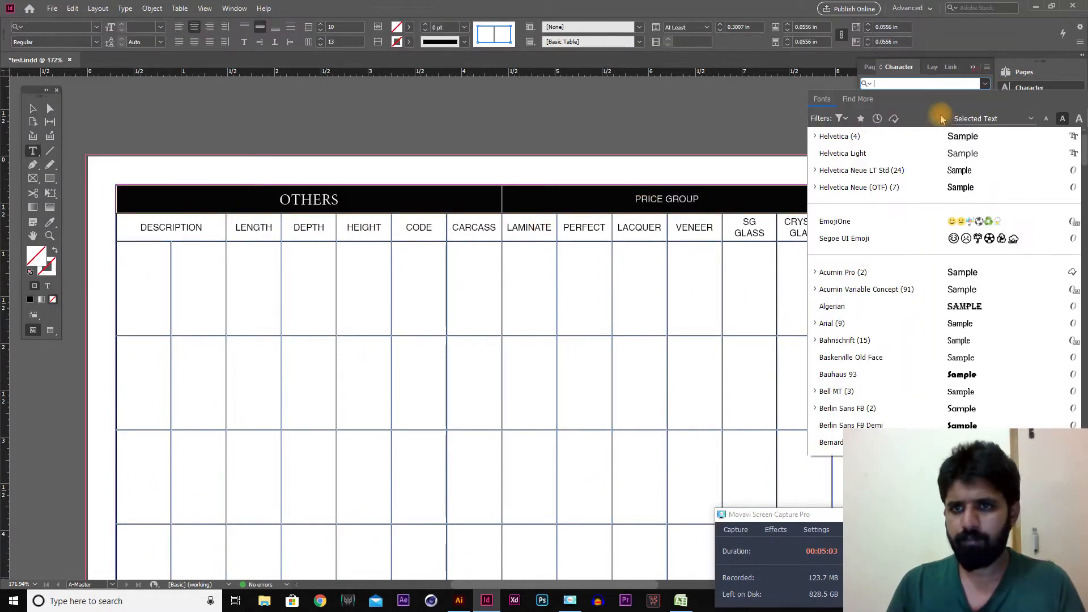
{"action": "left_click", "coordinate": [985, 83]}
{"action": "left_click", "coordinate": [921, 136]}
{"action": "left_click", "coordinate": [984, 99]}
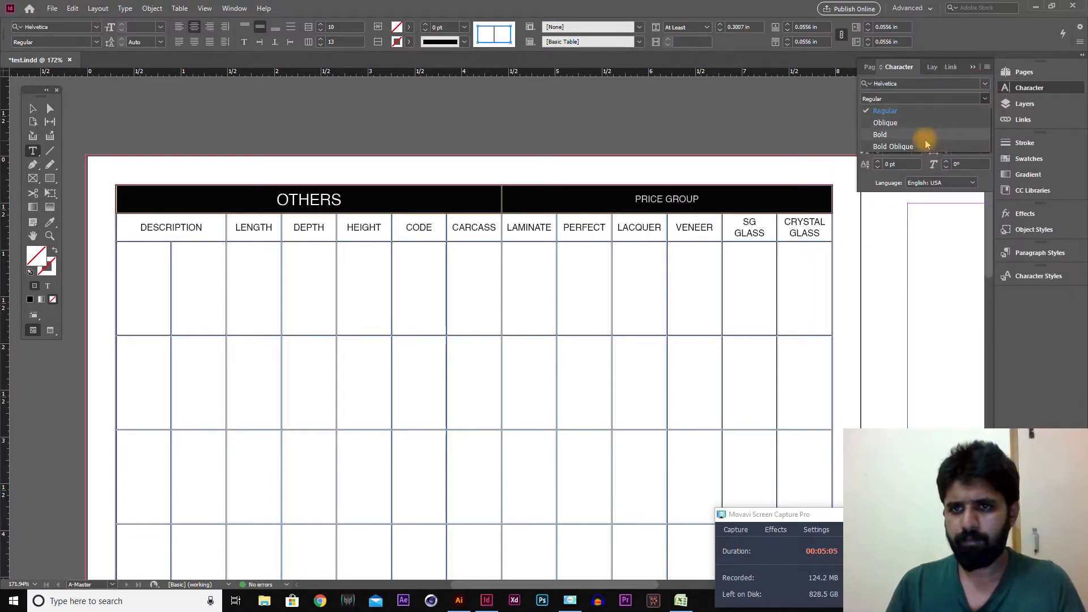
{"action": "left_click", "coordinate": [921, 132]}
{"action": "type", "text": "10"}
{"action": "key", "text": "Tab"}
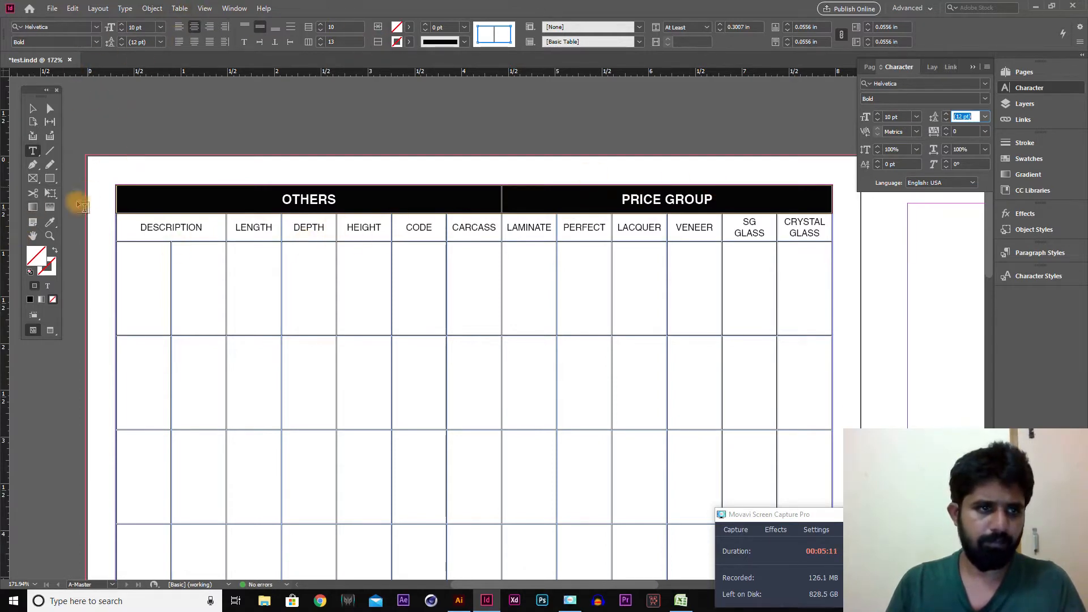
- Fill the OTHERS and PRICE GROUP heading cells with a light grey made from black only
{"action": "double_click", "coordinate": [41, 264]}
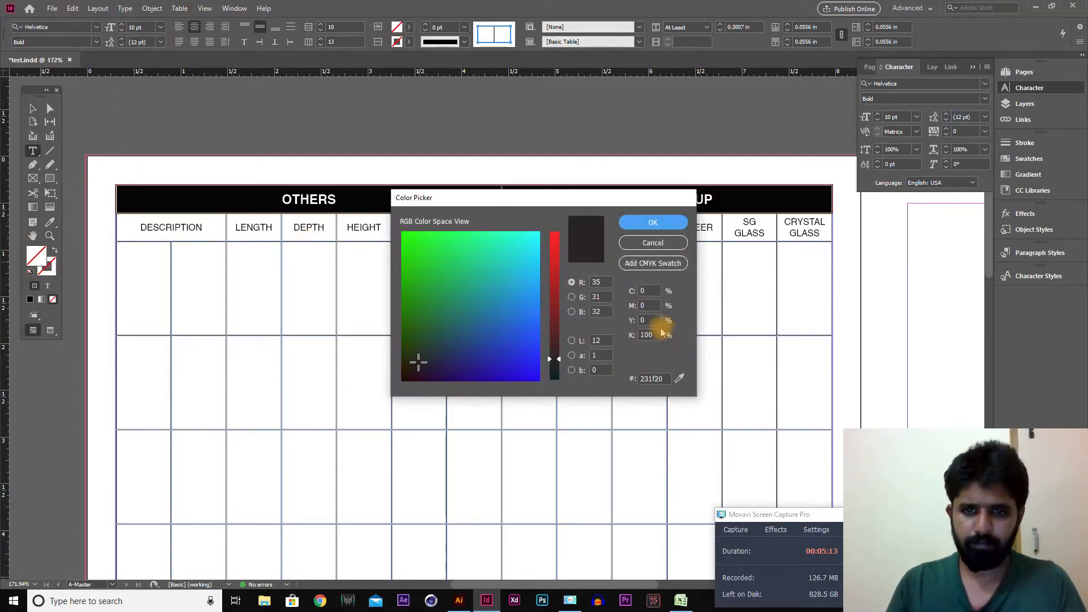
{"action": "type", "text": "1"}
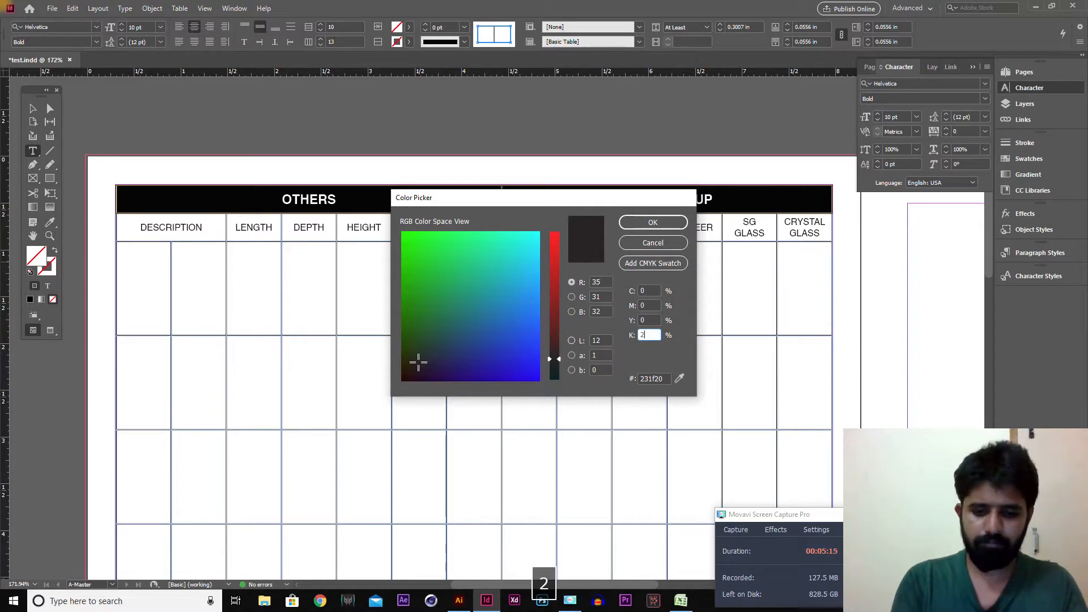
{"action": "left_click", "coordinate": [677, 223]}
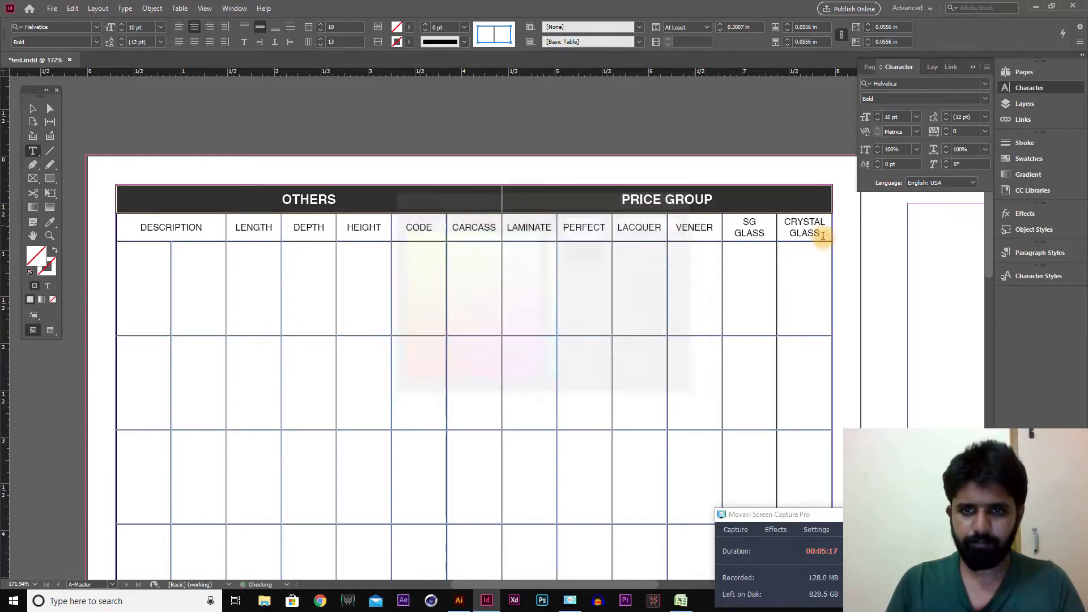
{"action": "left_click", "coordinate": [157, 126]}
{"action": "key", "text": "v"}
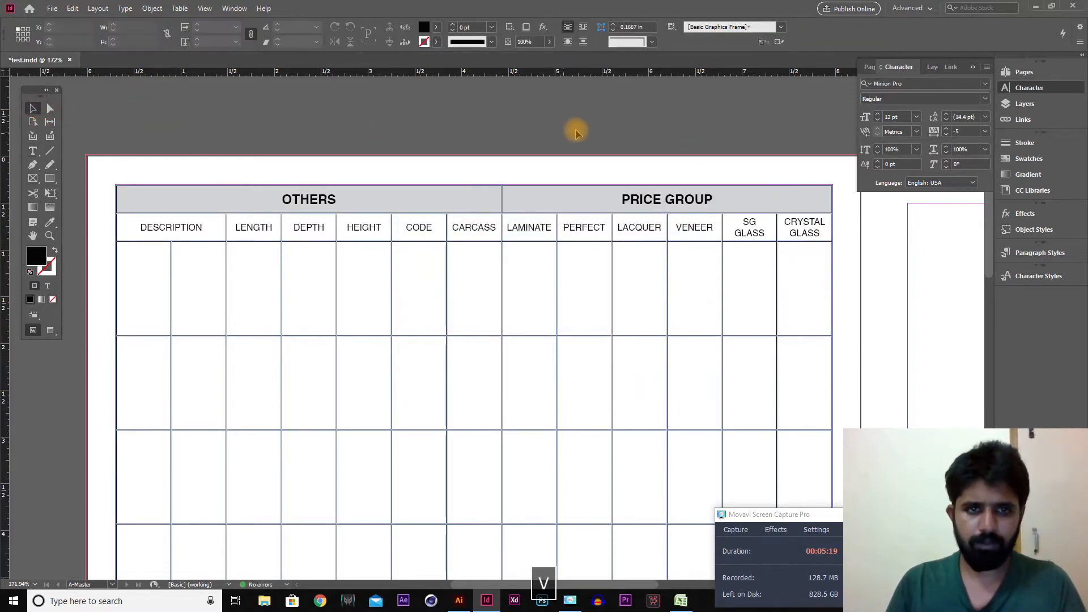
- Hide the panels and preview the table without frame edges and guides
{"action": "key", "text": "Tab"}
{"action": "key", "text": "space"}
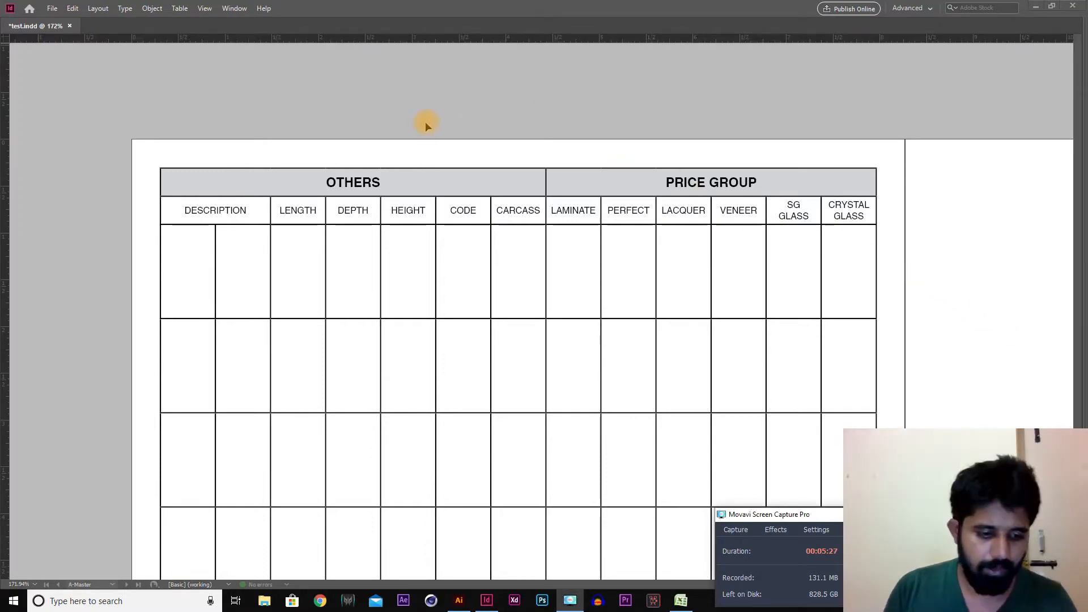
{"action": "key", "text": "Tab"}
{"action": "left_click", "coordinate": [584, 163]}
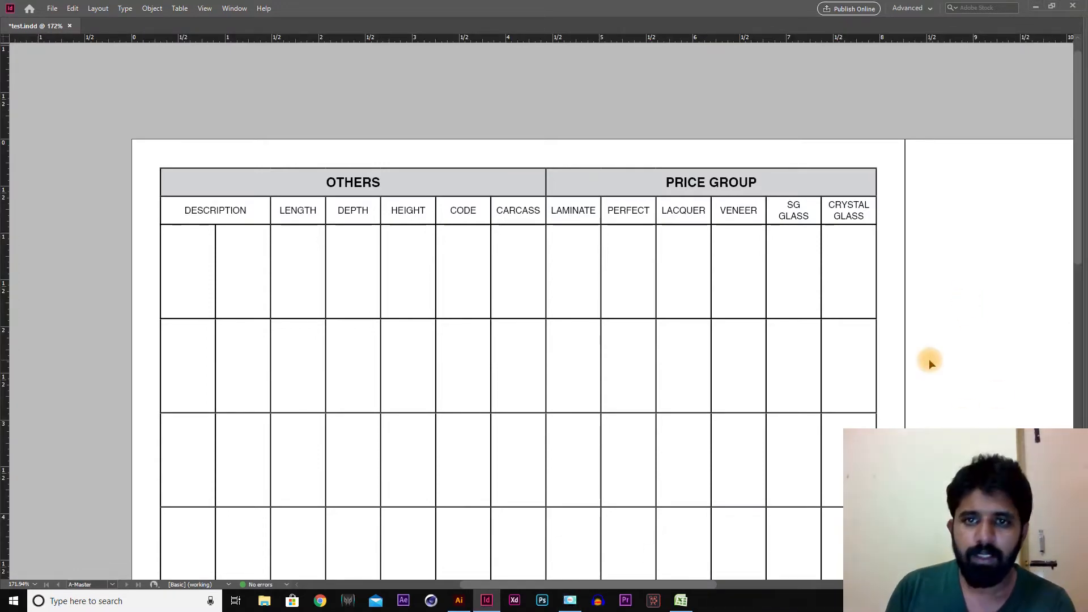
- Switch to Excel, copy the price group numbers 1 to 6 in cells I4 to N4, and return to InDesign
{"action": "key", "text": "alt+Tab"}
{"action": "key", "text": "alt+Tab"}
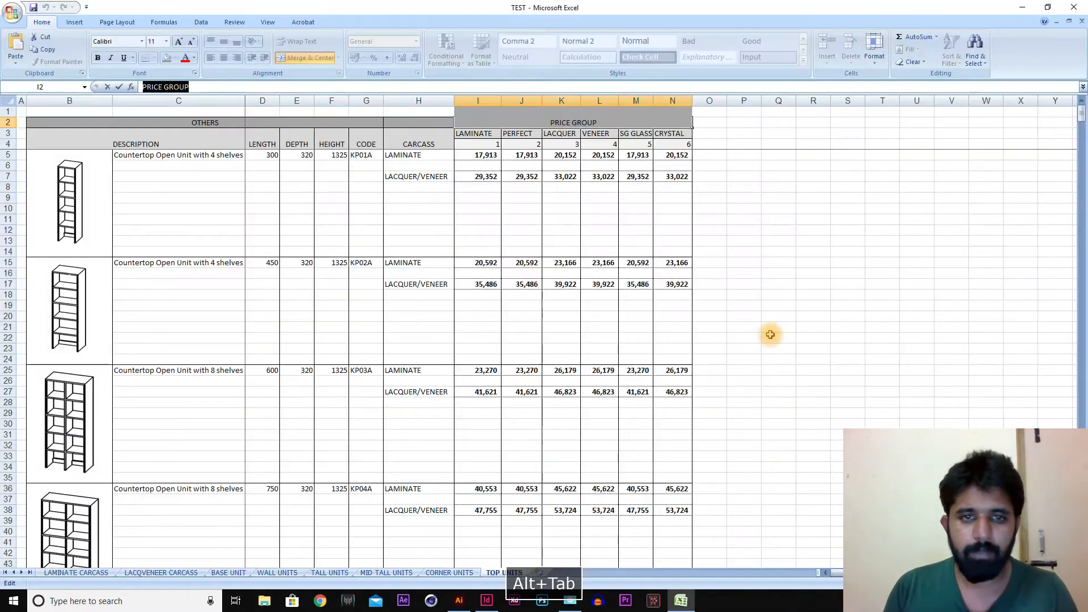
{"action": "left_click", "coordinate": [155, 185]}
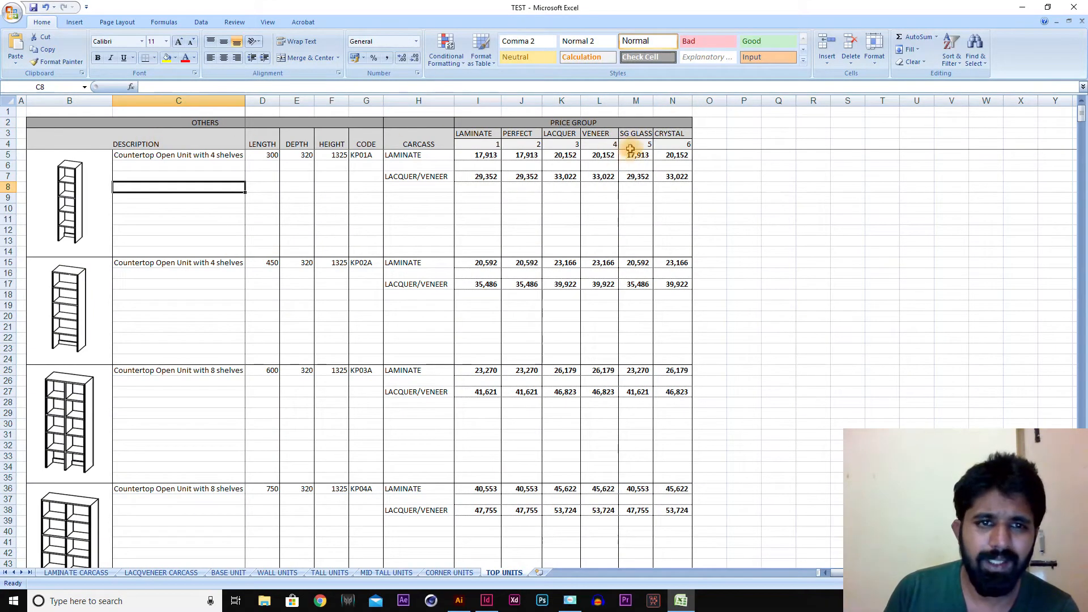
{"action": "left_click", "coordinate": [479, 144]}
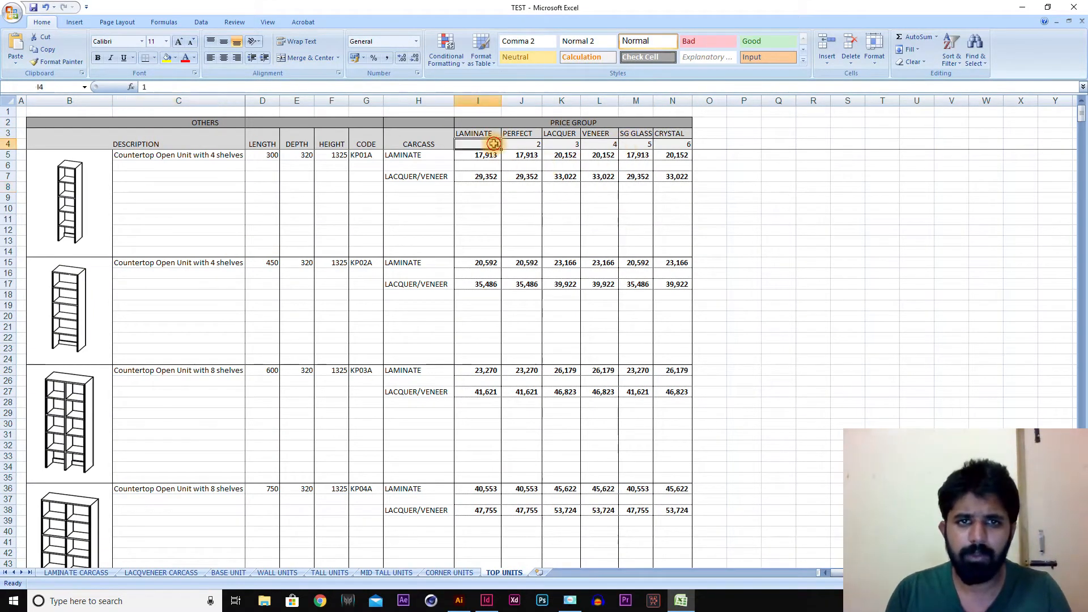
{"action": "left_click", "coordinate": [665, 145], "text": "shift"}
{"action": "key", "text": "ctrl+c"}
{"action": "key", "text": "alt+Tab"}
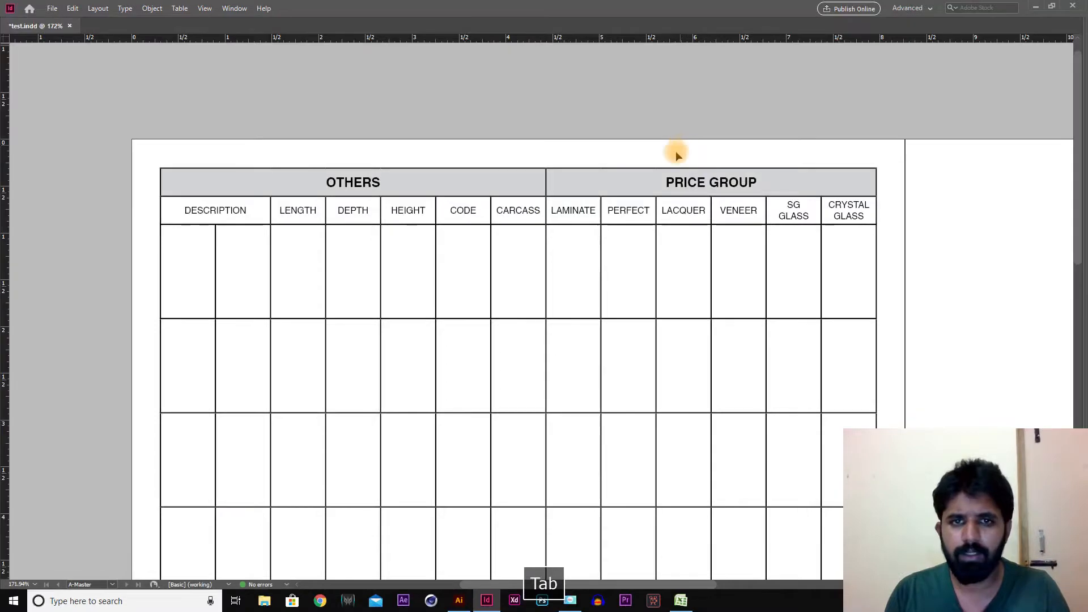
- Split the LAMINATE through CRYSTAL GLASS header cells horizontally and paste the numbers 1 to 6 into the new cells beneath the headings
{"action": "left_click", "coordinate": [576, 212]}
{"action": "left_click_drag", "start_coordinate": [551, 211], "coordinate": [850, 214]}
{"action": "right_click", "coordinate": [850, 216]}
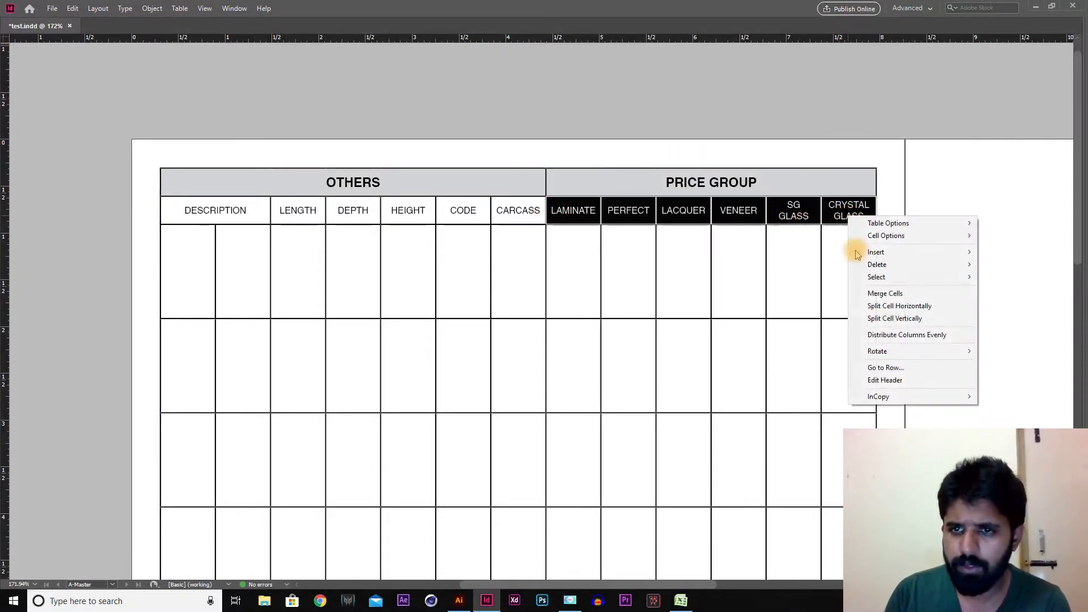
{"action": "left_click", "coordinate": [909, 305]}
{"action": "left_click_drag", "start_coordinate": [573, 233], "coordinate": [839, 234]}
{"action": "key", "text": "ctrl+v"}
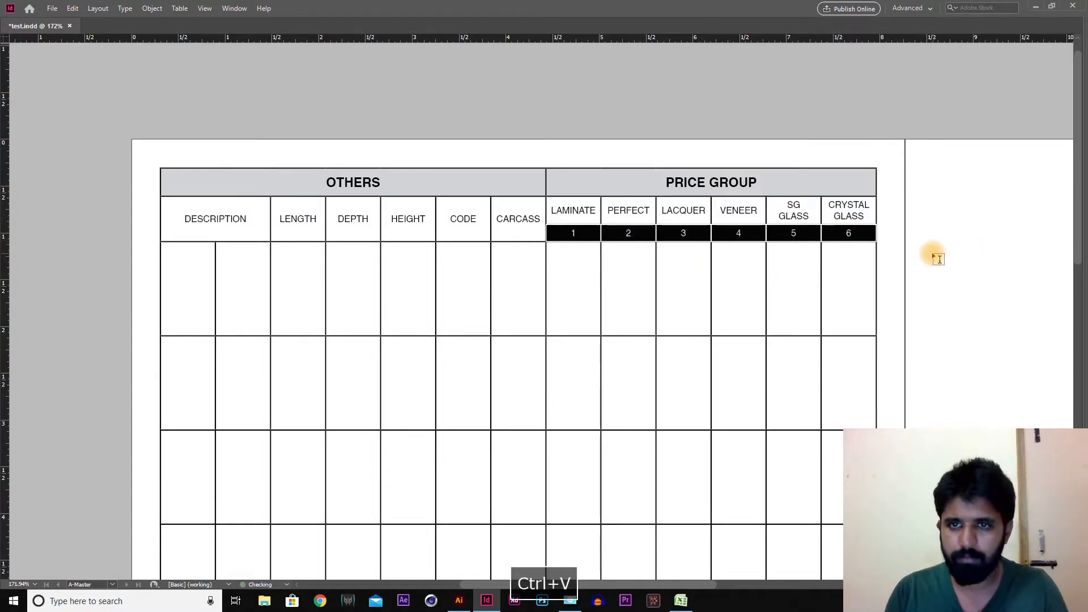
- Deselect the number cells and compare the table header with the Excel price list
{"action": "key", "text": "Escape"}
{"action": "key", "text": "Escape"}
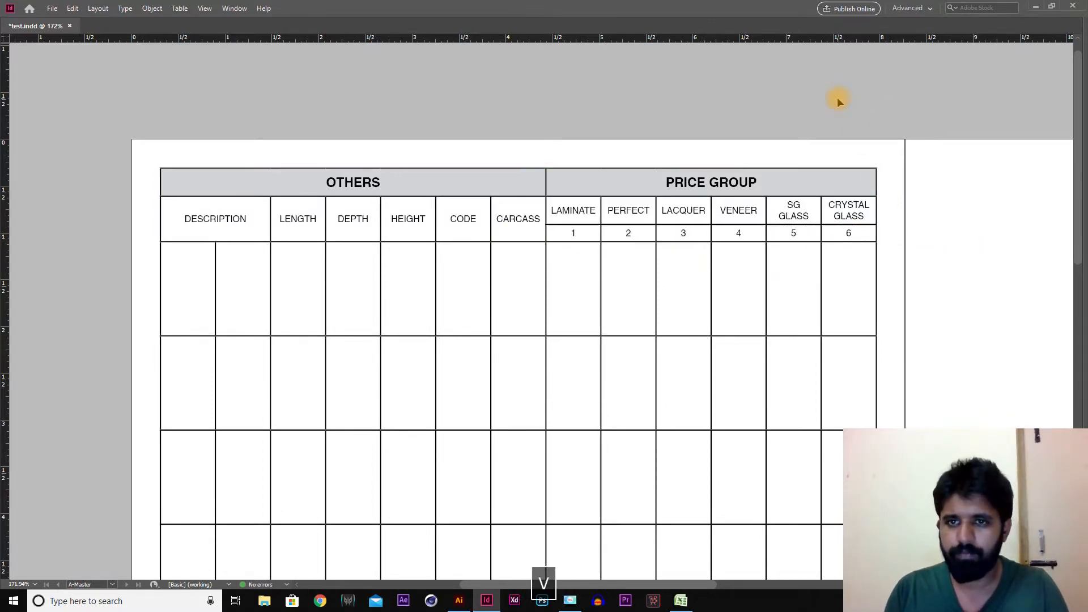
{"action": "key", "text": "alt+Tab"}
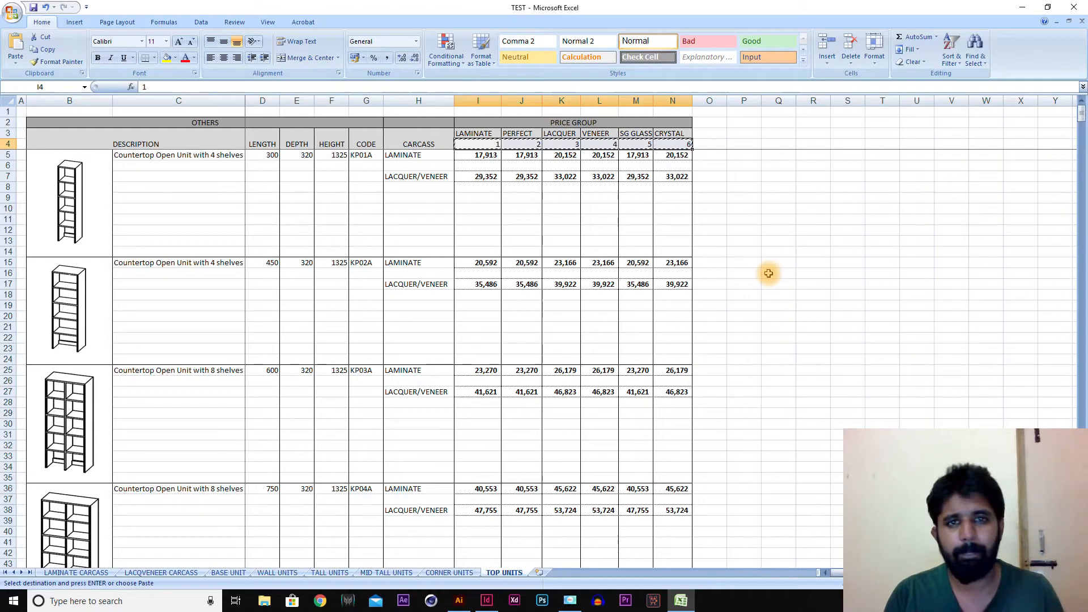
{"action": "key", "text": "alt+Tab"}
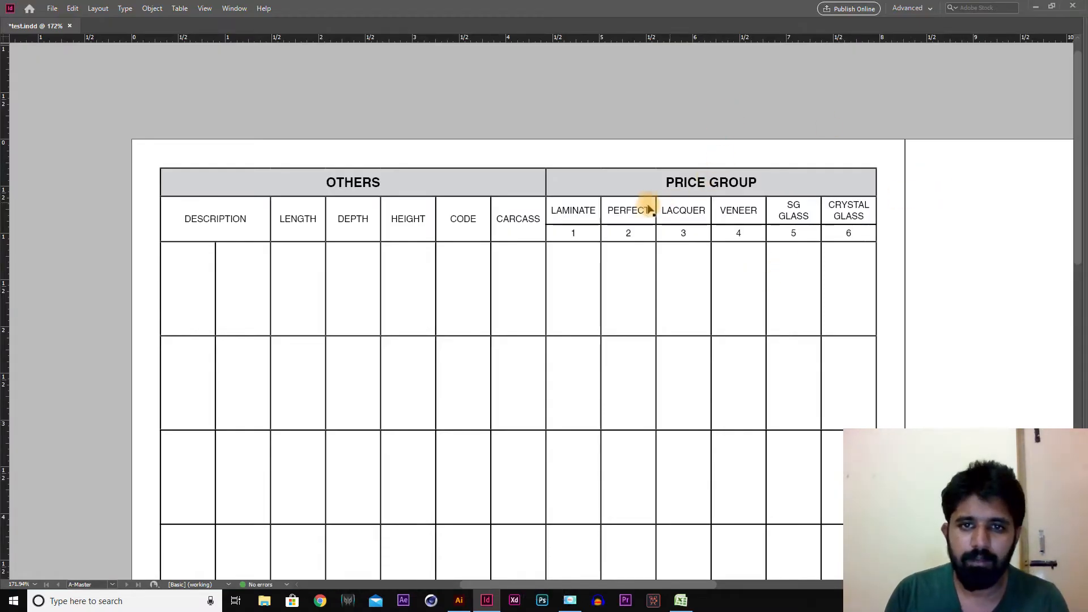
- Distribute the LAMINATE heading row and the number row beneath it evenly in height
{"action": "left_click_drag", "start_coordinate": [566, 212], "coordinate": [567, 237]}
{"action": "right_click", "coordinate": [567, 237]}
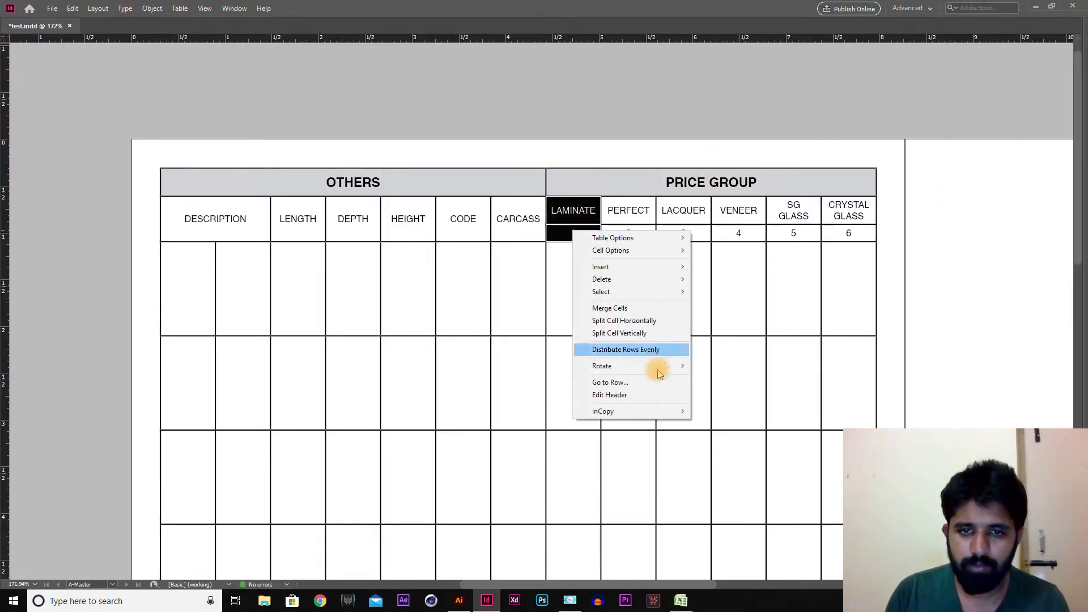
{"action": "left_click", "coordinate": [643, 347]}
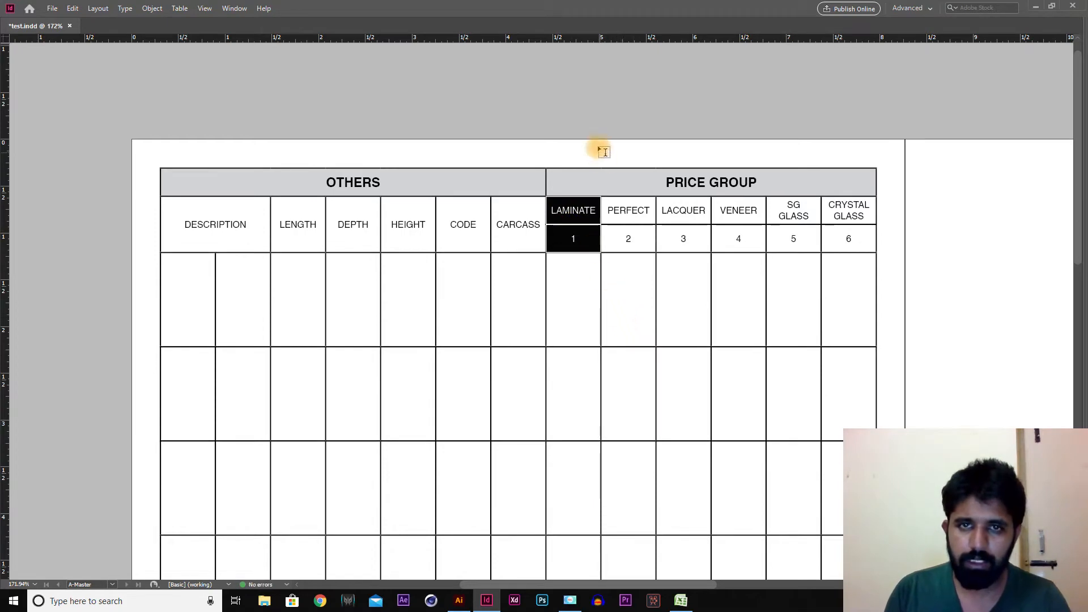
{"action": "key", "text": "Escape"}
{"action": "left_click_drag", "start_coordinate": [583, 205], "coordinate": [582, 231]}
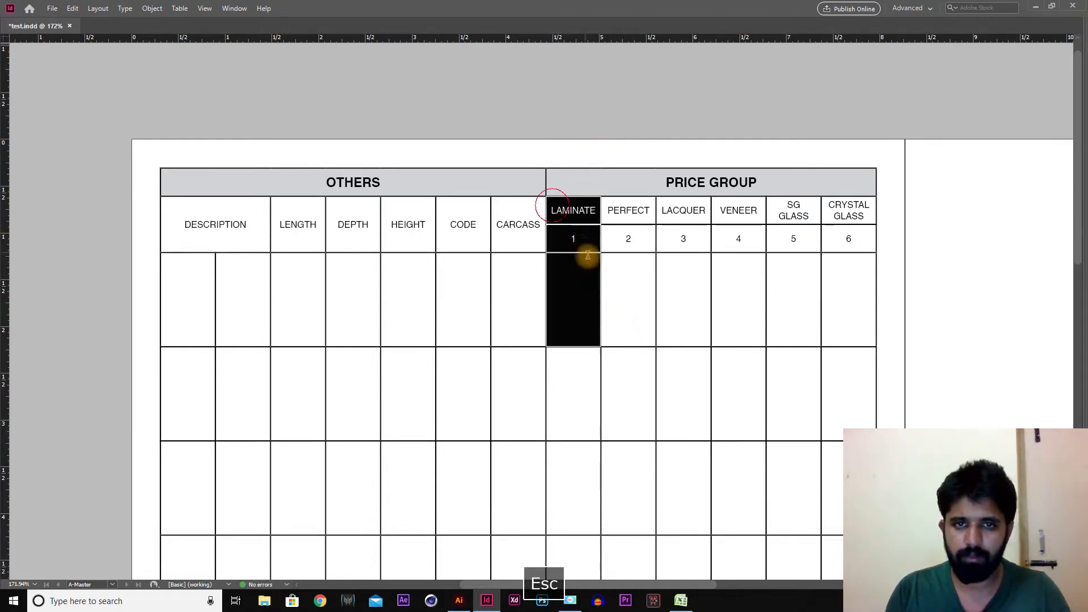
{"action": "right_click", "coordinate": [588, 238]}
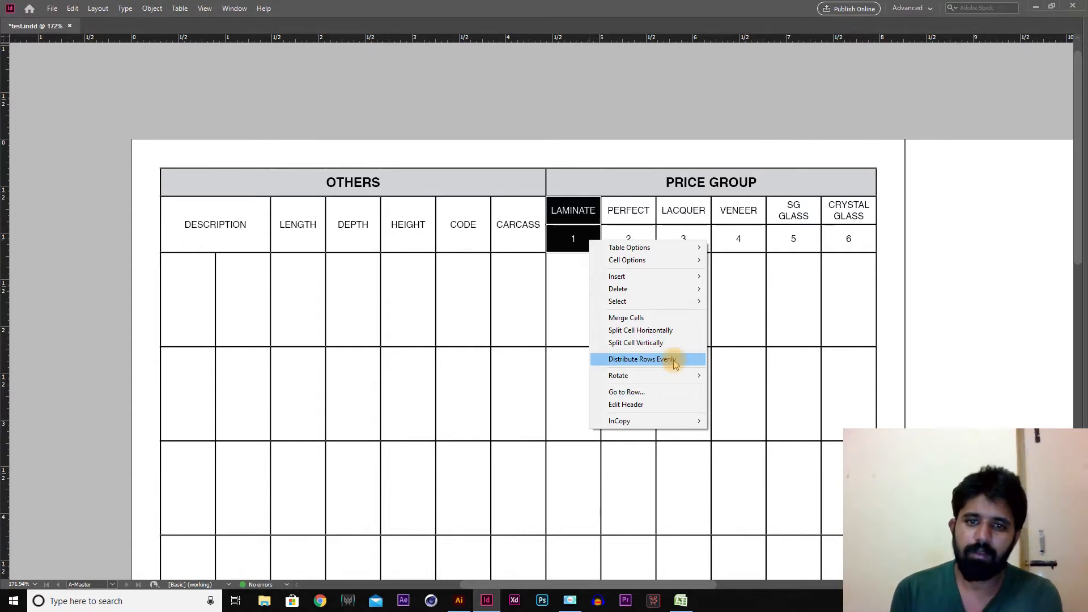
{"action": "left_click", "coordinate": [620, 113]}
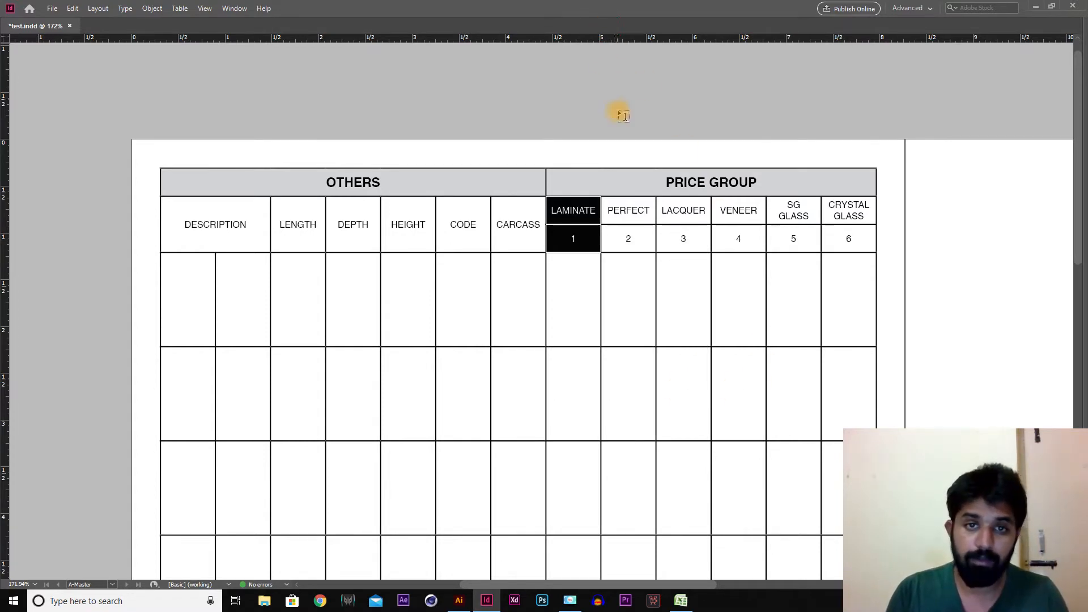
{"action": "key", "text": "Escape"}
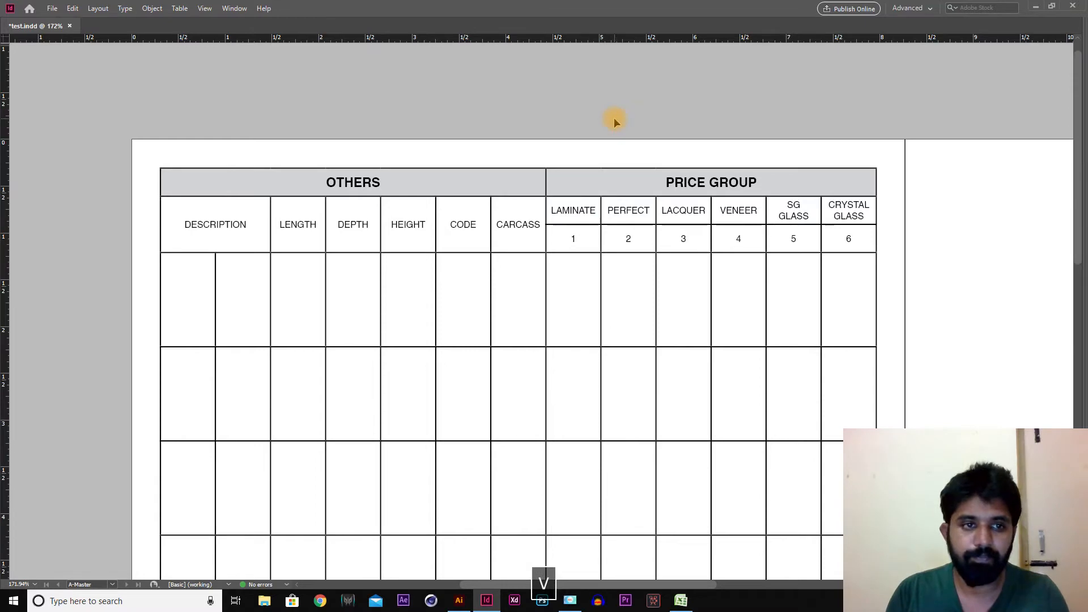
{"action": "key", "text": "alt+Tab"}
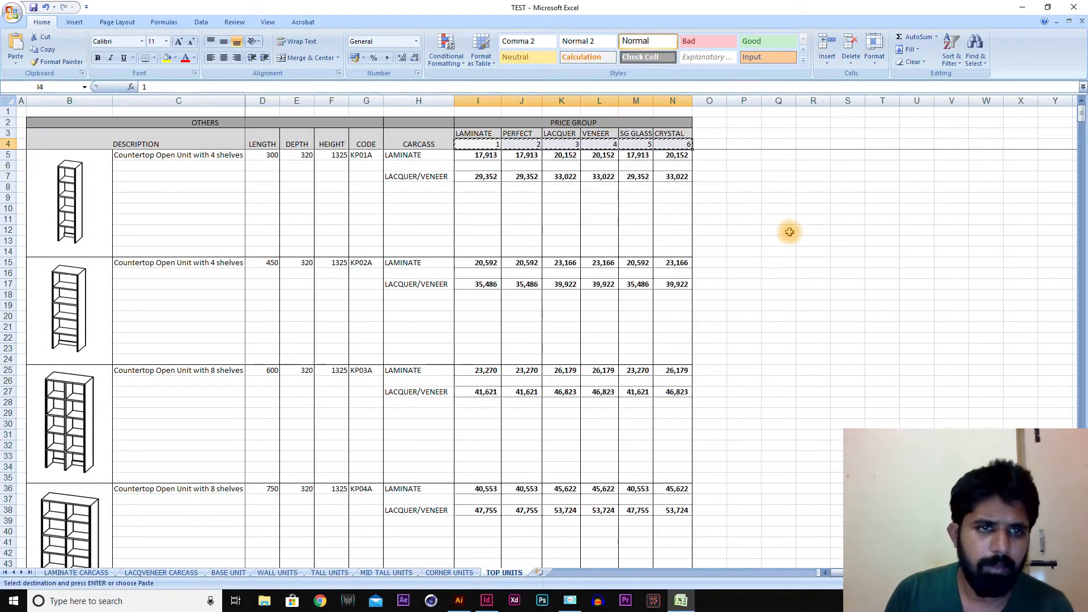
{"action": "key", "text": "alt+Tab"}
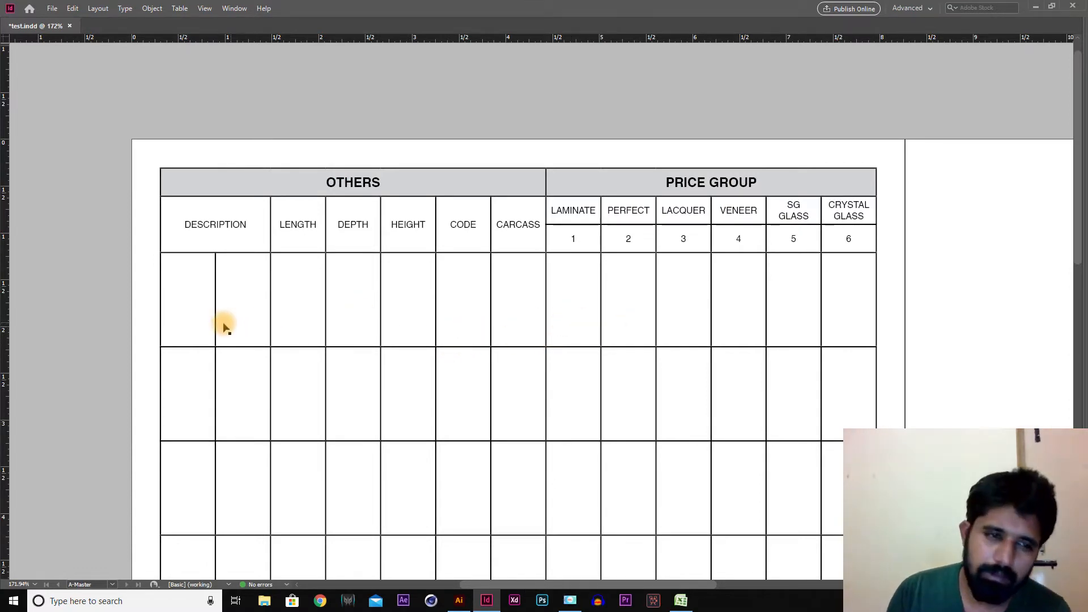
{"action": "left_click", "coordinate": [250, 306]}
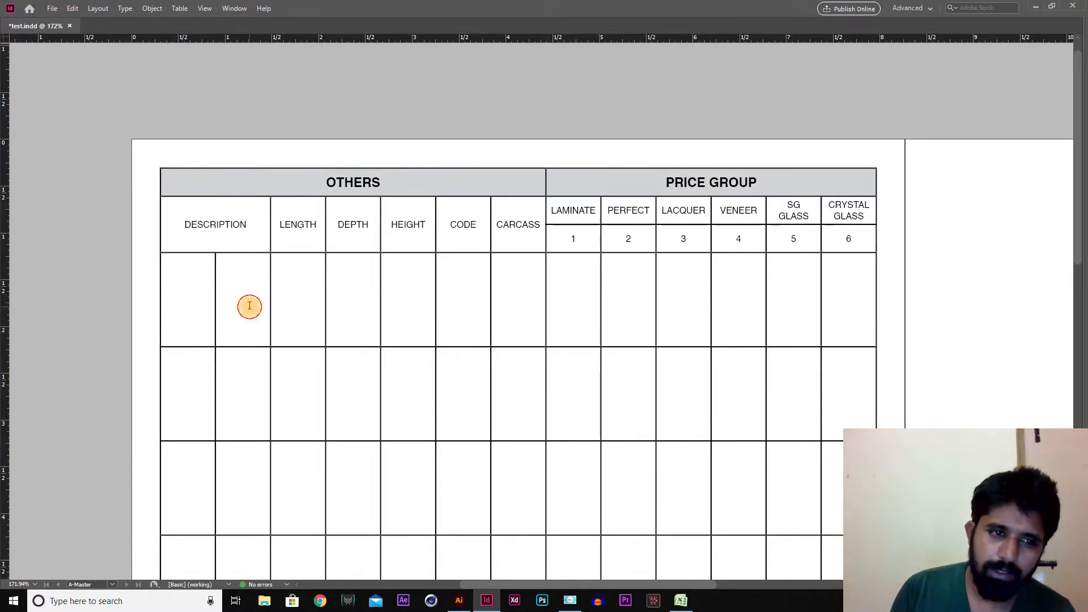
{"action": "left_click_drag", "start_coordinate": [191, 301], "coordinate": [838, 316]}
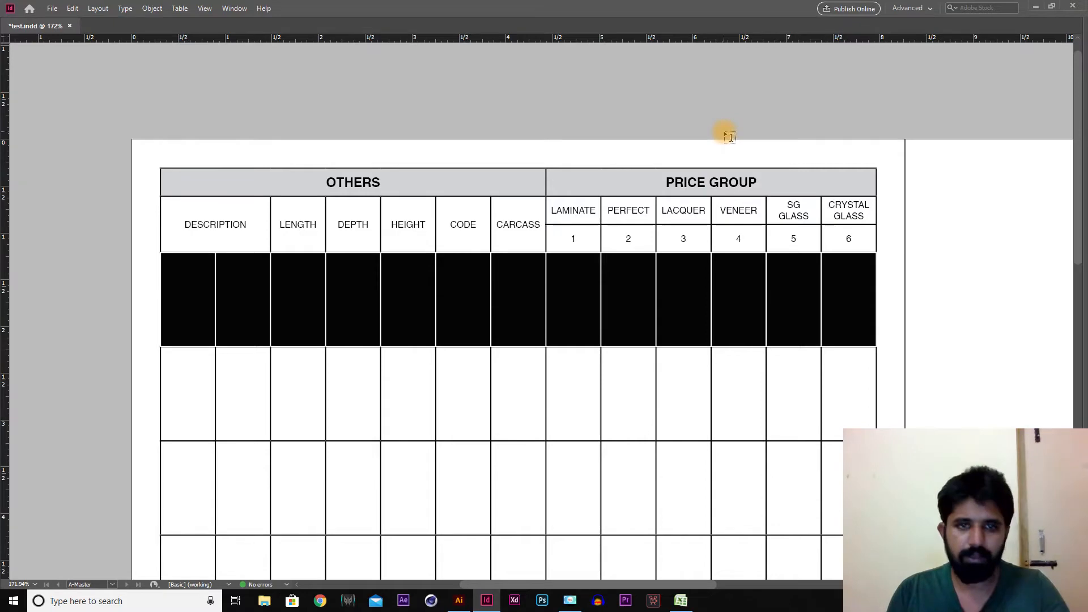
{"action": "key", "text": "Escape"}
- Copy the description "Countertop Open Unit with 4 shelves" from Excel cell C5 into the second DESCRIPTION cell of the first body row in InDesign
{"action": "key", "text": "alt+Tab"}
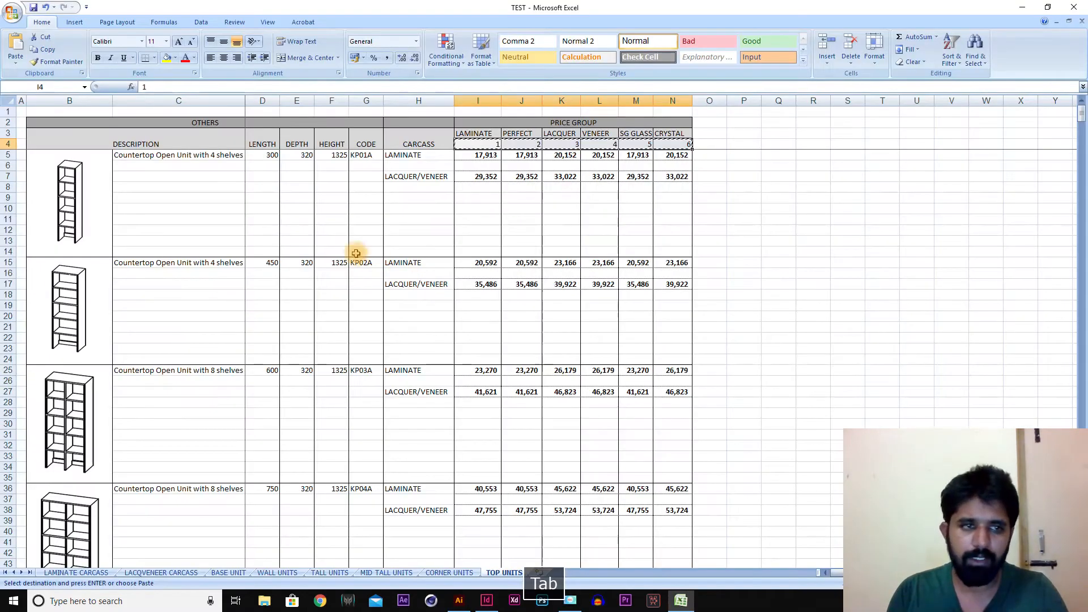
{"action": "left_click", "coordinate": [135, 159]}
{"action": "key", "text": "alt+Tab"}
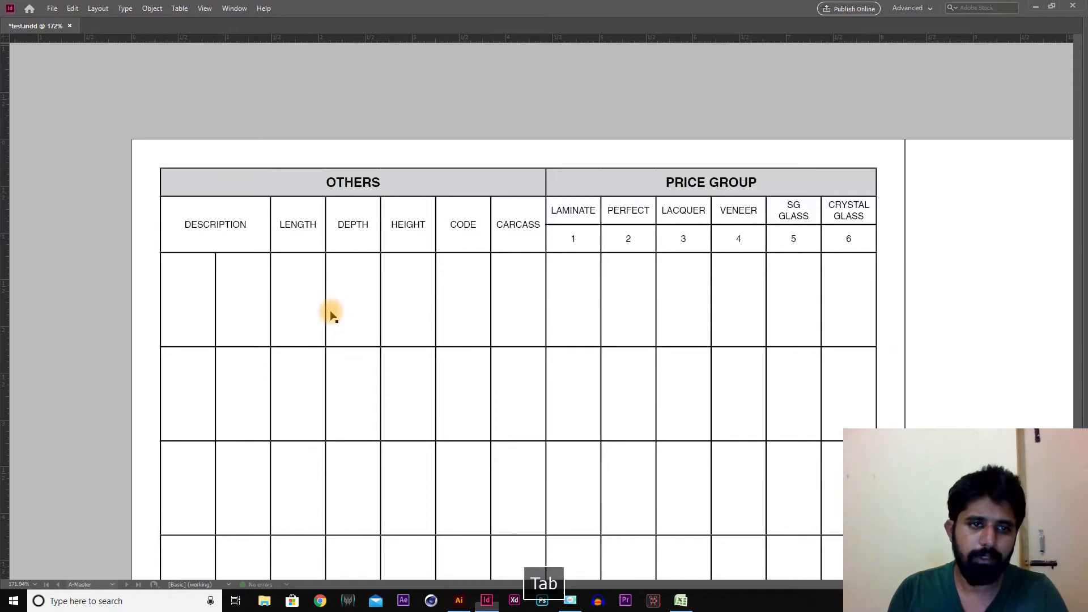
{"action": "key", "text": "ctrl+v"}
- Copy the length, depth, height and code in Excel cells D5 to G5 into the first body row's LENGTH to CODE cells in InDesign
{"action": "key", "text": "alt+Tab"}
{"action": "left_click", "coordinate": [263, 156]}
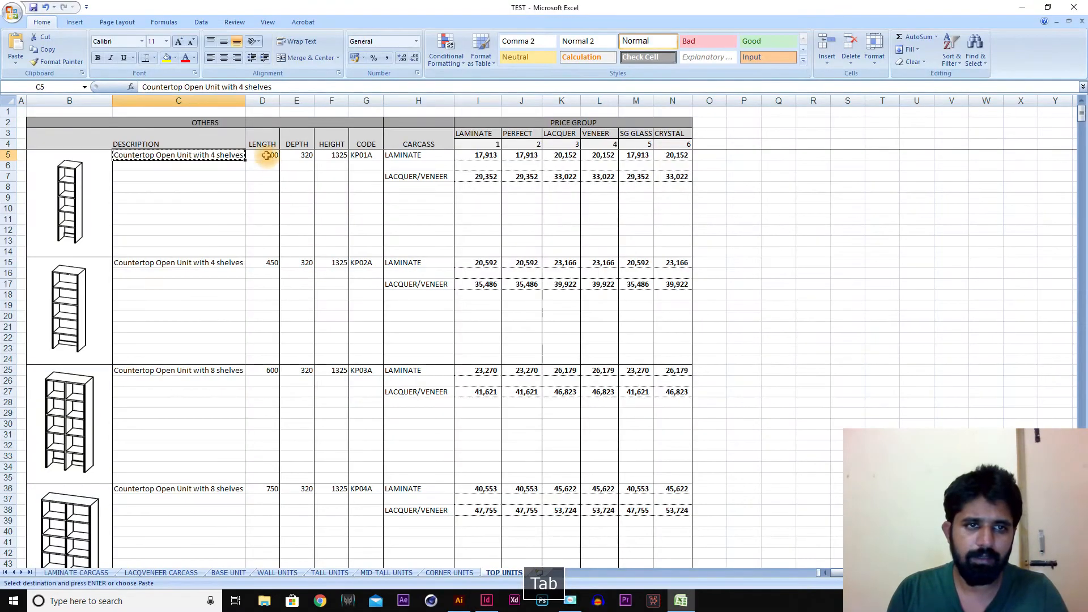
{"action": "left_click", "coordinate": [405, 157], "text": "shift"}
{"action": "left_click", "coordinate": [366, 156]}
{"action": "left_click", "coordinate": [266, 156]}
{"action": "left_click", "coordinate": [363, 155], "text": "shift"}
{"action": "key", "text": "ctrl+c"}
{"action": "key", "text": "alt+Tab"}
{"action": "left_click_drag", "start_coordinate": [294, 289], "coordinate": [504, 304]}
{"action": "key", "text": "ctrl+v"}
{"action": "key", "text": "ctrl+z"}
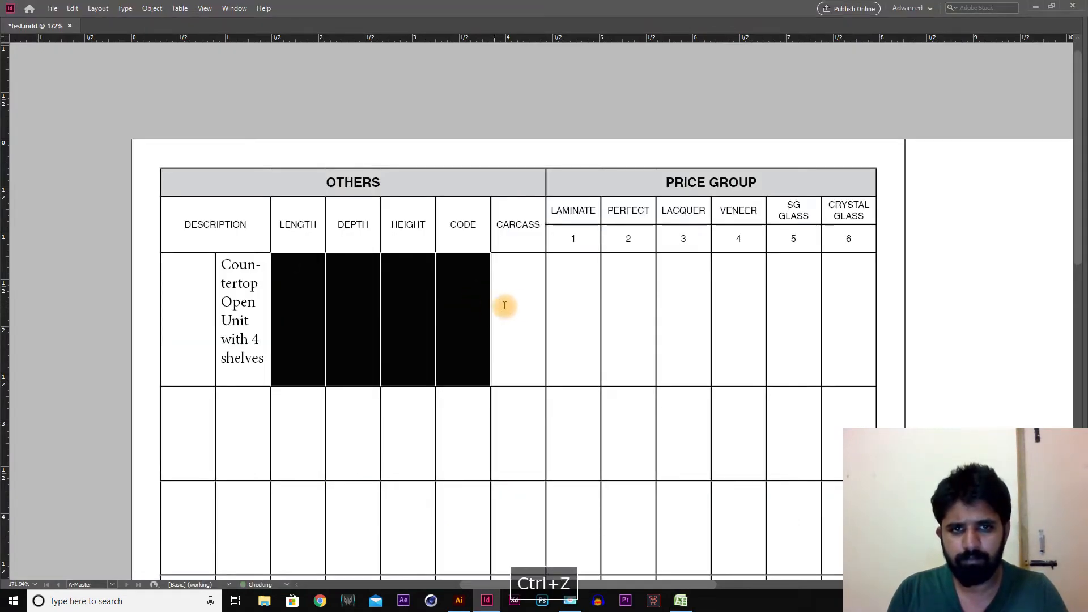
{"action": "key", "text": "alt+Tab"}
{"action": "key", "text": "alt+Tab"}
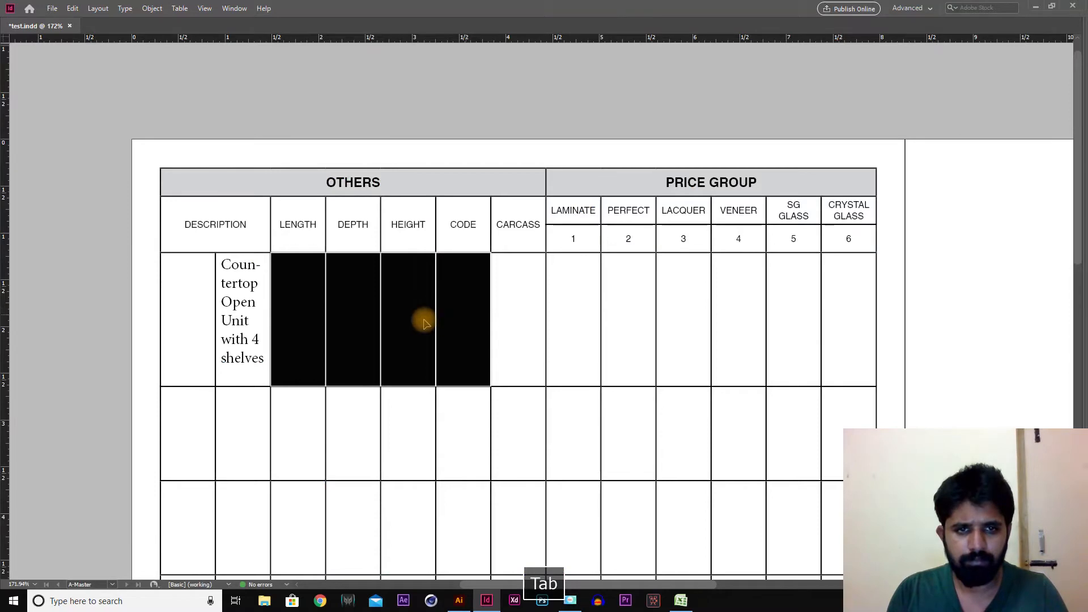
{"action": "key", "text": "ctrl+v"}
- Copy LAMINATE from Excel cell H5 into the first body row's CARCASS cell in InDesign
{"action": "key", "text": "alt+Tab"}
{"action": "left_click", "coordinate": [434, 166]}
{"action": "key", "text": "ctrl+c"}
{"action": "key", "text": "alt+Tab"}
{"action": "left_click", "coordinate": [554, 283]}
{"action": "key", "text": "ctrl+v"}
- Split the first body row's cells from CARCASS through CRYSTAL GLASS horizontally
{"action": "key", "text": "alt+Tab"}
{"action": "key", "text": "alt+Tab"}
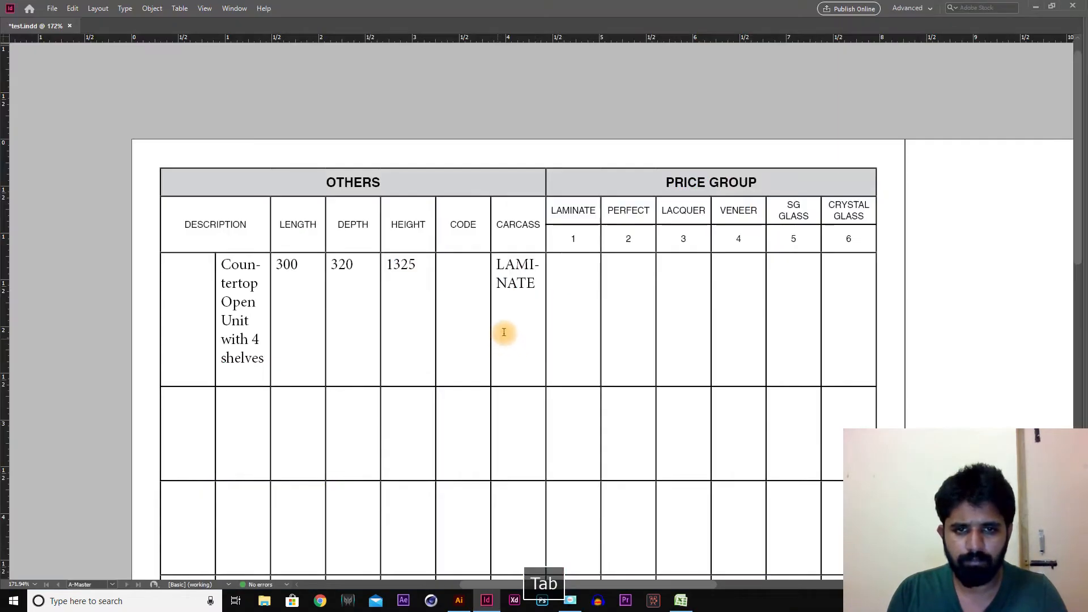
{"action": "left_click_drag", "start_coordinate": [502, 333], "coordinate": [808, 316]}
{"action": "right_click", "coordinate": [809, 318]}
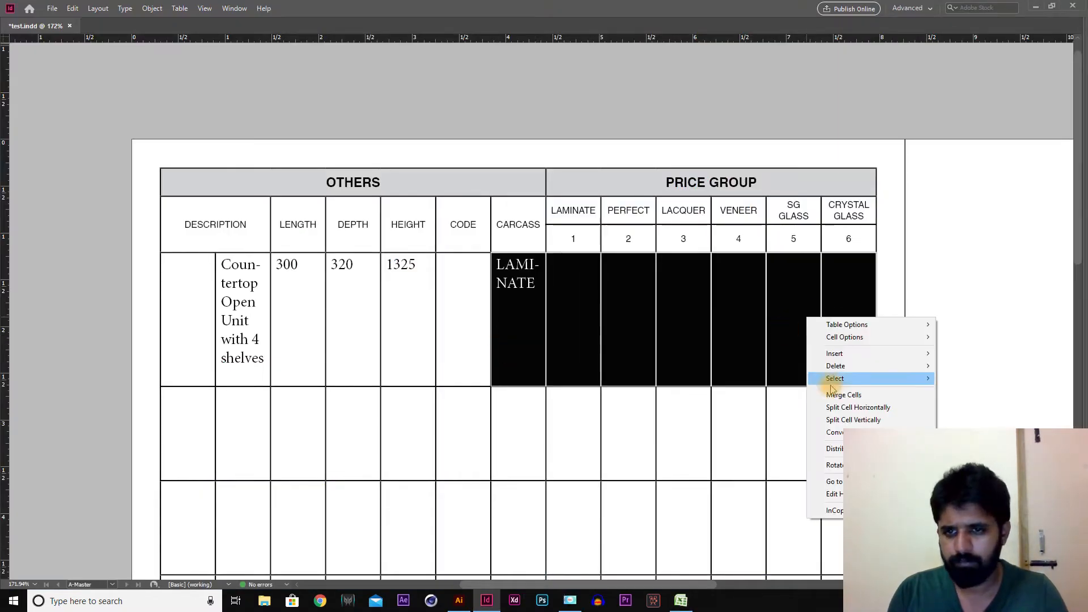
{"action": "left_click", "coordinate": [867, 407]}
- Copy LACQUER/VENEER from Excel cell H7 into the new cell beneath LAMINATE in the CARCASS column in InDesign
{"action": "key", "text": "alt+Tab"}
{"action": "left_click", "coordinate": [422, 177]}
{"action": "key", "text": "ctrl+c"}
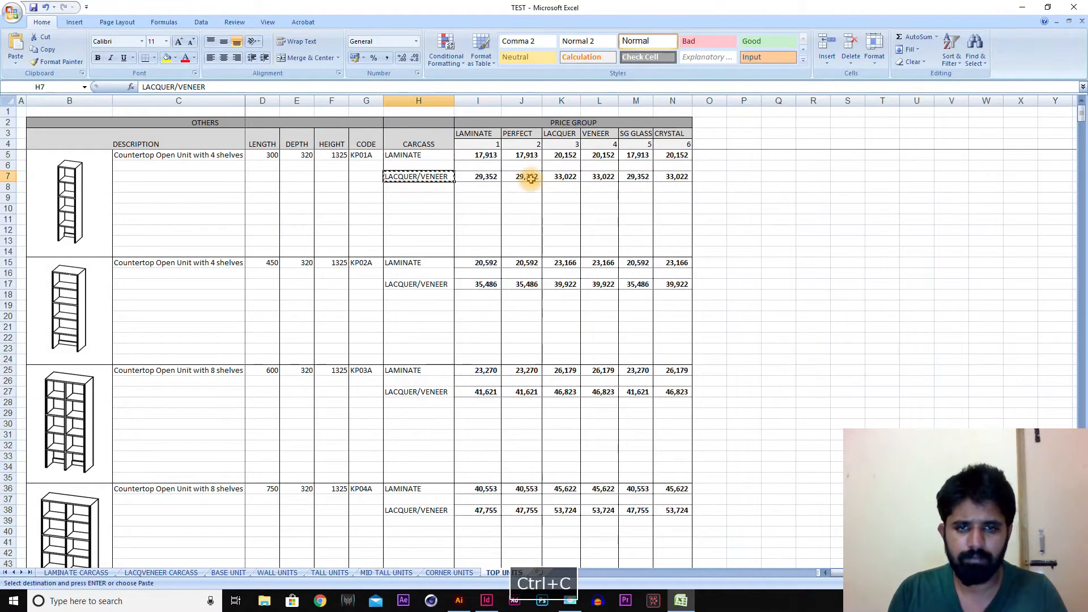
{"action": "key", "text": "alt+Tab"}
{"action": "key", "text": "ctrl+v"}
{"action": "left_click_drag", "start_coordinate": [194, 268], "coordinate": [866, 355]}
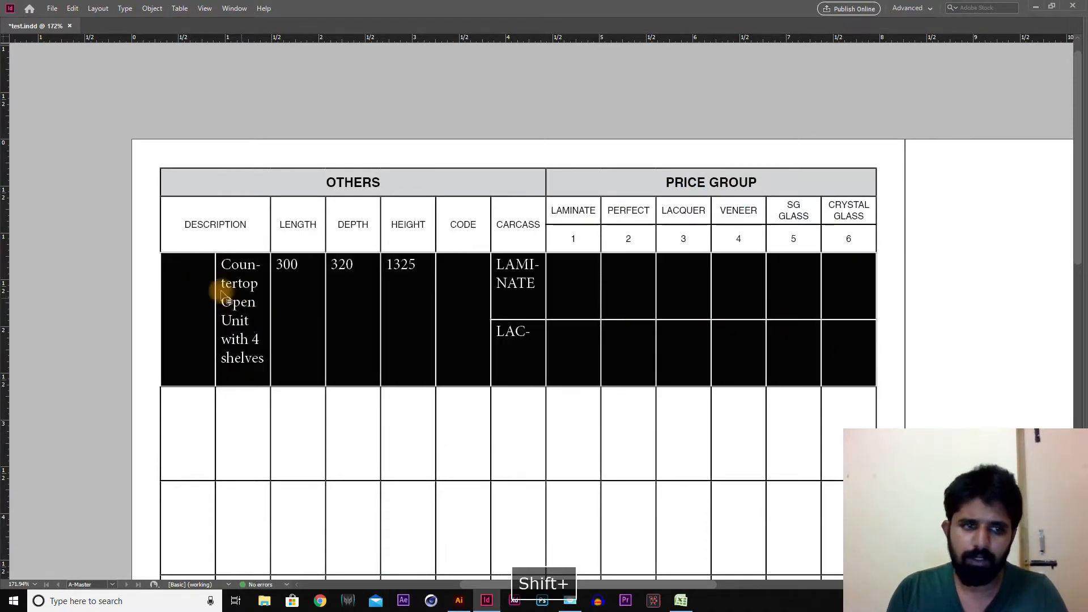
{"action": "left_click", "coordinate": [183, 270]}
{"action": "scroll", "coordinate": [369, 339], "scroll_direction": "down", "scroll_amount": 10}
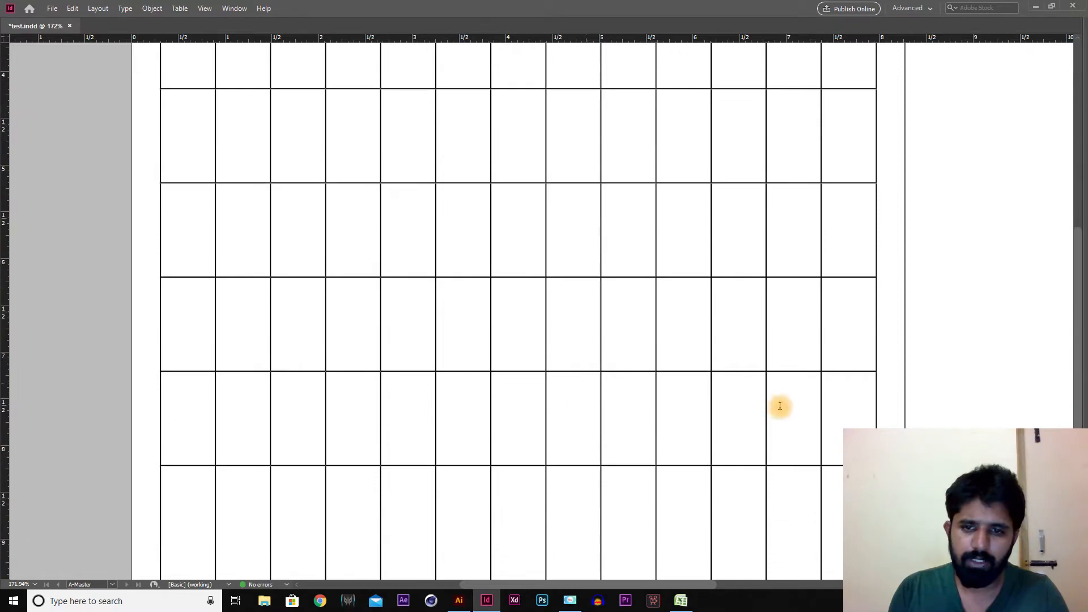
{"action": "left_click_drag", "start_coordinate": [873, 392], "coordinate": [322, 53]}
{"action": "key", "text": "ctrl+z"}
{"action": "scroll", "coordinate": [322, 52], "scroll_direction": "up", "scroll_amount": 5}
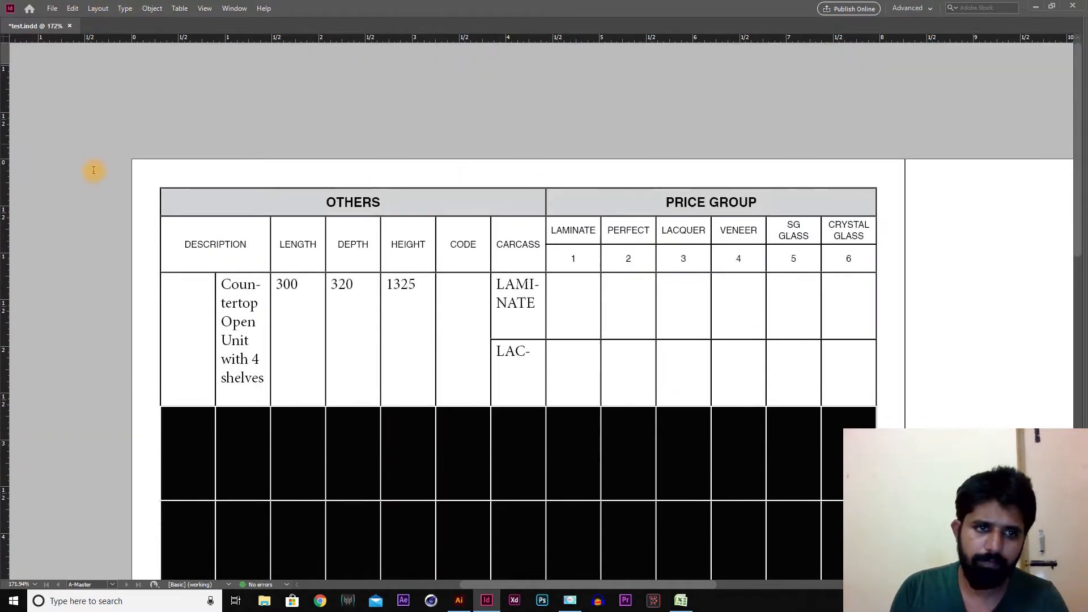
{"action": "key", "text": "shift+Up"}
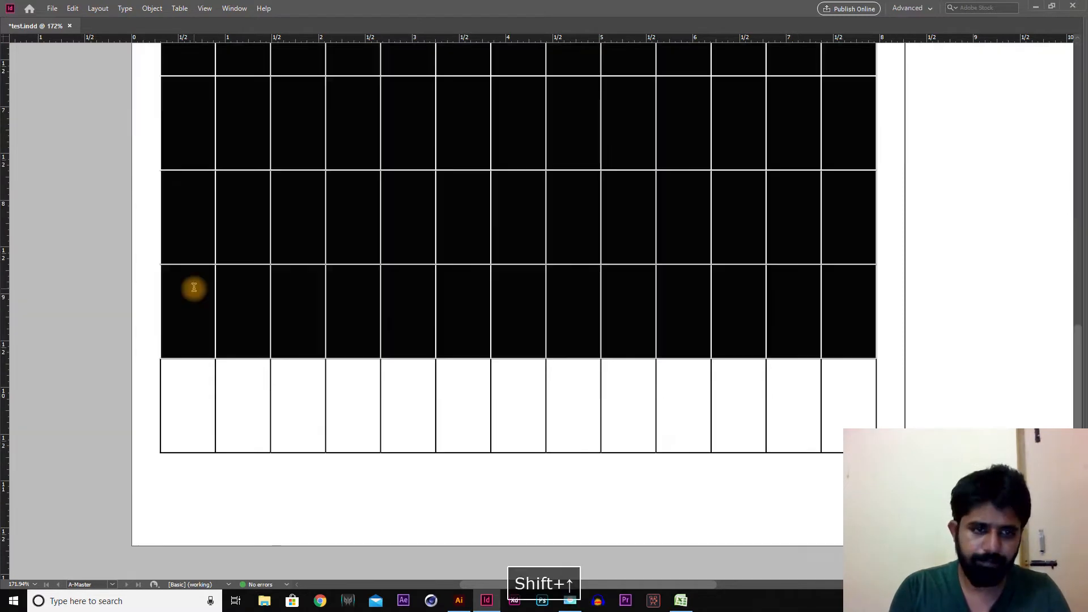
{"action": "scroll", "coordinate": [296, 299], "scroll_direction": "up", "scroll_amount": 5}
- Set the text of all cells in the first body row, including the split ones, to Helvetica at 7 pt
{"action": "left_click_drag", "start_coordinate": [194, 259], "coordinate": [824, 377]}
{"action": "left_click_drag", "start_coordinate": [858, 339], "coordinate": [874, 381]}
{"action": "key", "text": "shift+Down"}
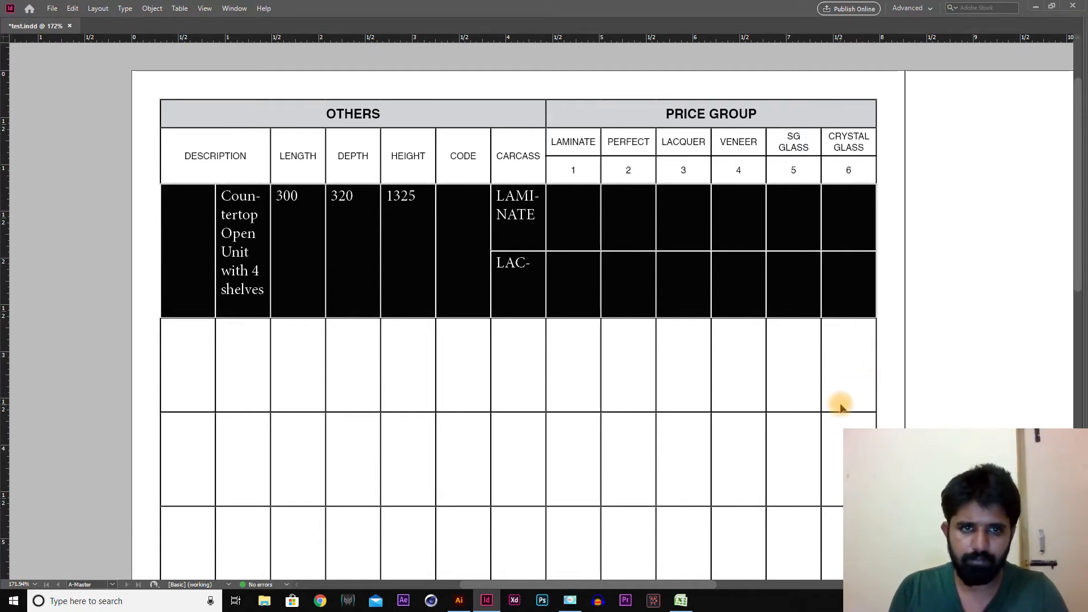
{"action": "key", "text": "ctrl+t"}
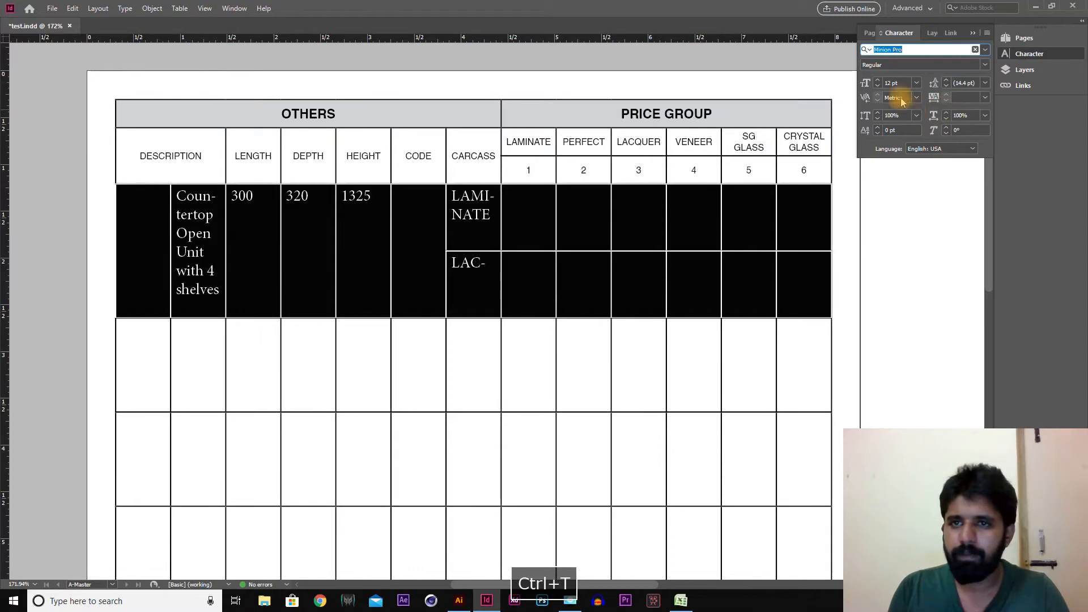
{"action": "left_click", "coordinate": [990, 50]}
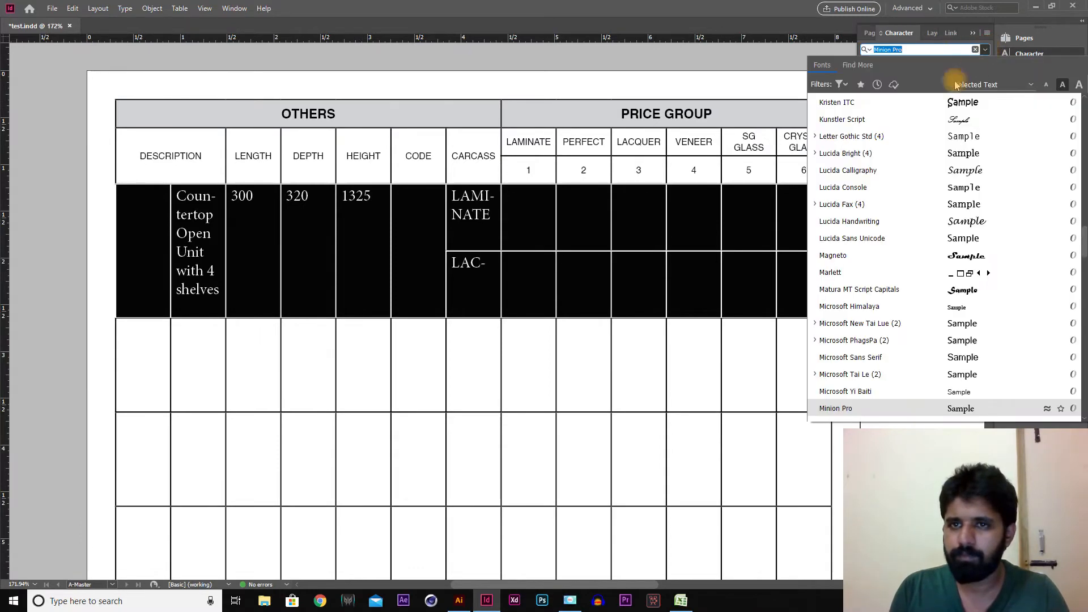
{"action": "scroll", "coordinate": [897, 119], "scroll_direction": "up", "scroll_amount": 10}
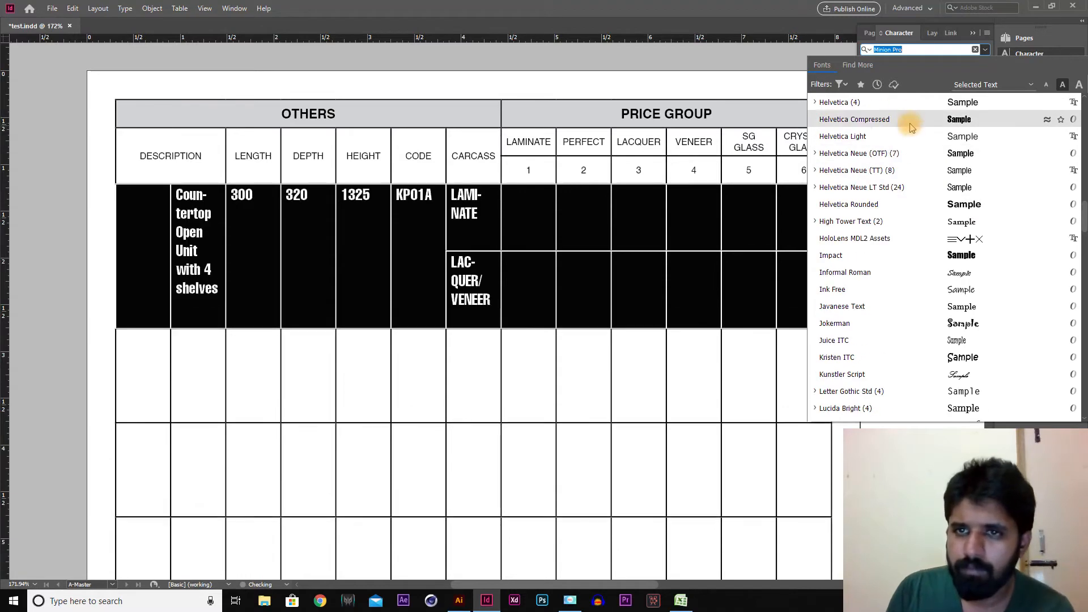
{"action": "scroll", "coordinate": [904, 122], "scroll_direction": "up", "scroll_amount": 2}
{"action": "scroll", "coordinate": [888, 106], "scroll_direction": "up", "scroll_amount": 2}
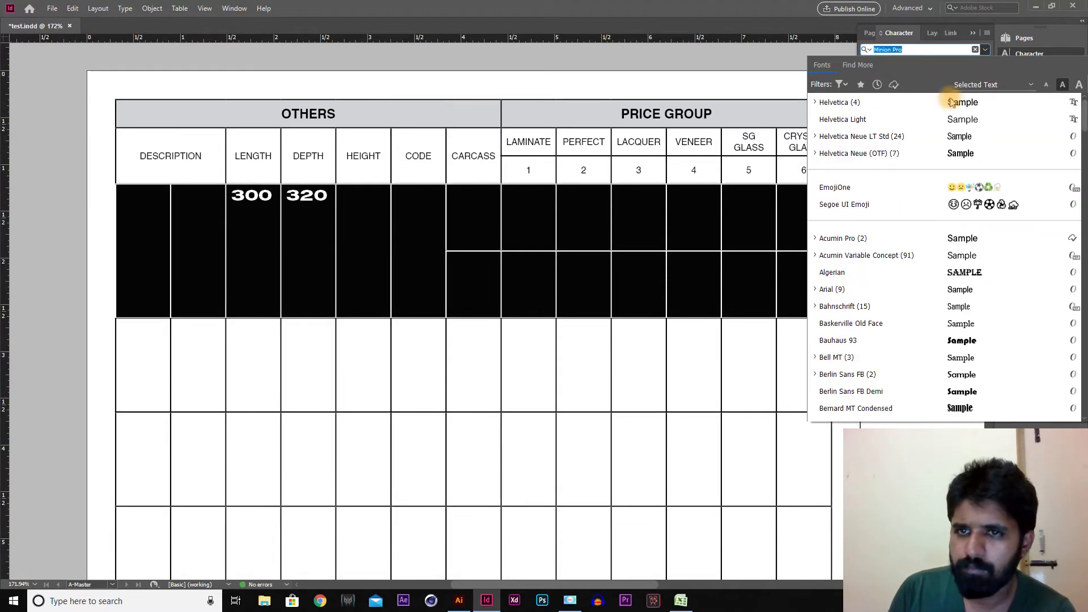
{"action": "left_click", "coordinate": [949, 99]}
{"action": "left_click", "coordinate": [865, 83]}
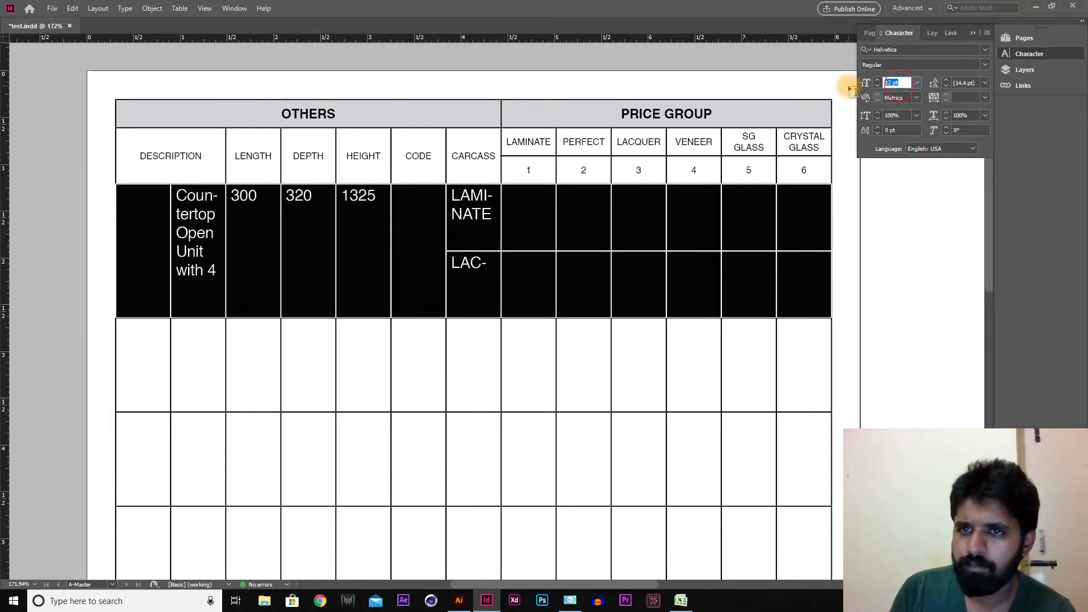
{"action": "type", "text": "7"}
{"action": "key", "text": "Tab"}
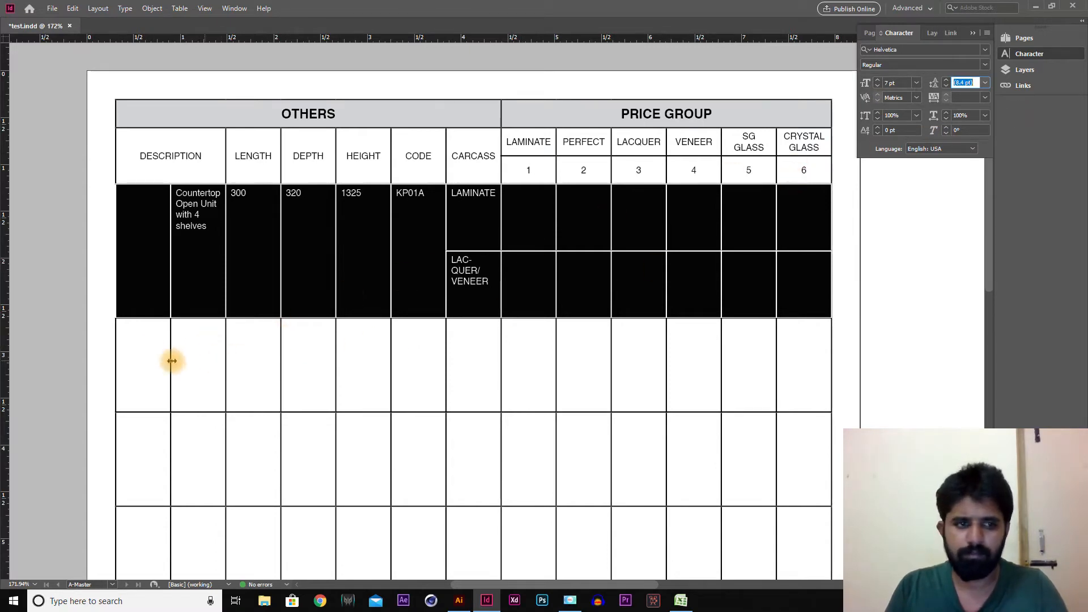
- Set the font size of all the empty body rows below the first one to 7 pt
{"action": "left_click", "coordinate": [145, 355]}
{"action": "scroll", "coordinate": [564, 413], "scroll_direction": "down", "scroll_amount": 10}
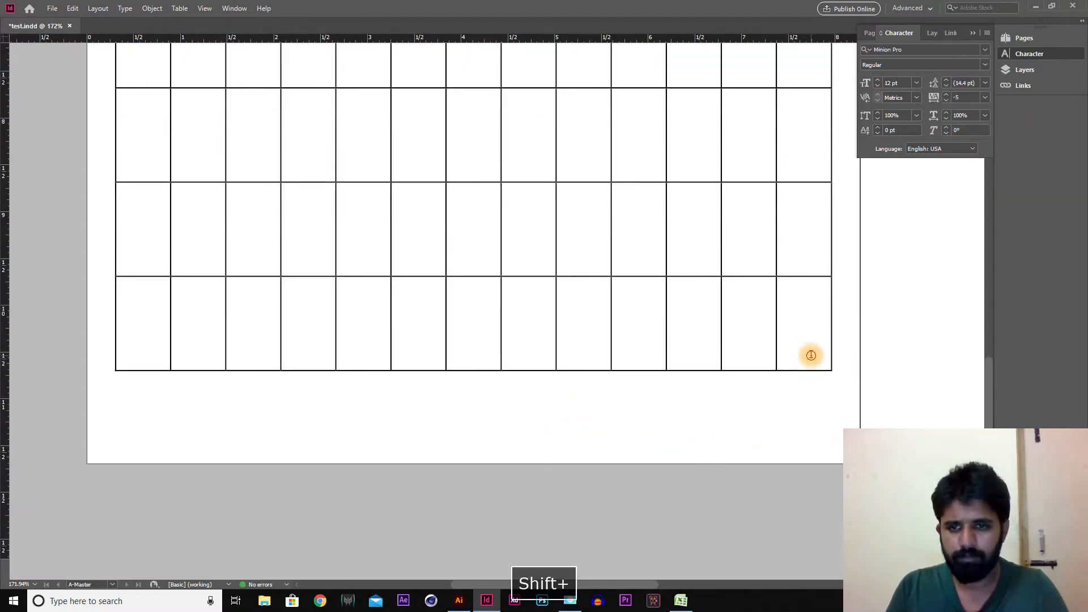
{"action": "left_click", "coordinate": [811, 354], "text": "shift"}
{"action": "left_click", "coordinate": [895, 85]}
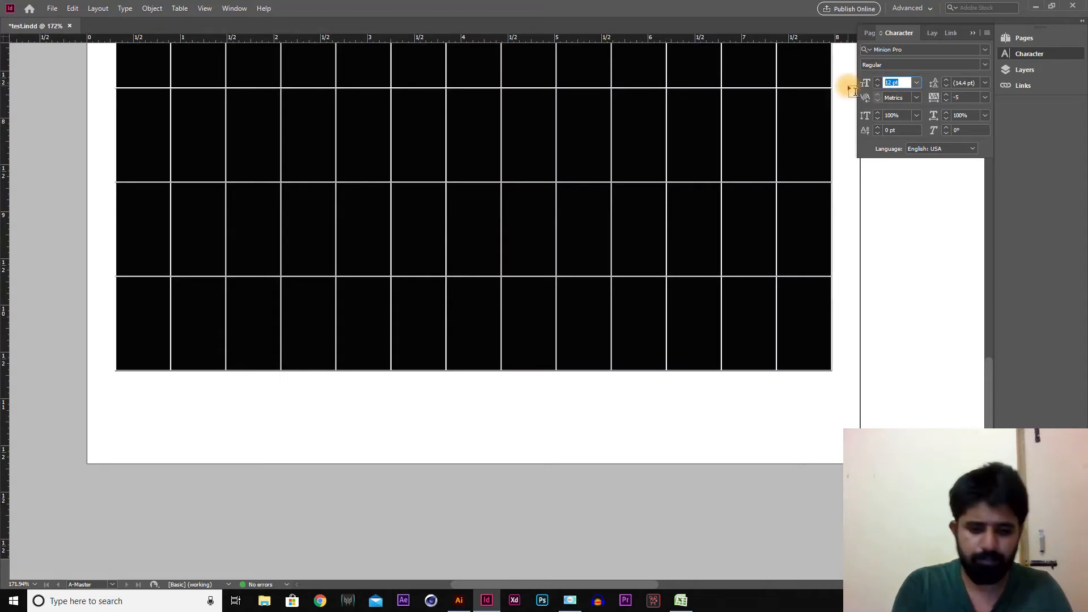
{"action": "type", "text": "7"}
{"action": "key", "text": "Tab"}
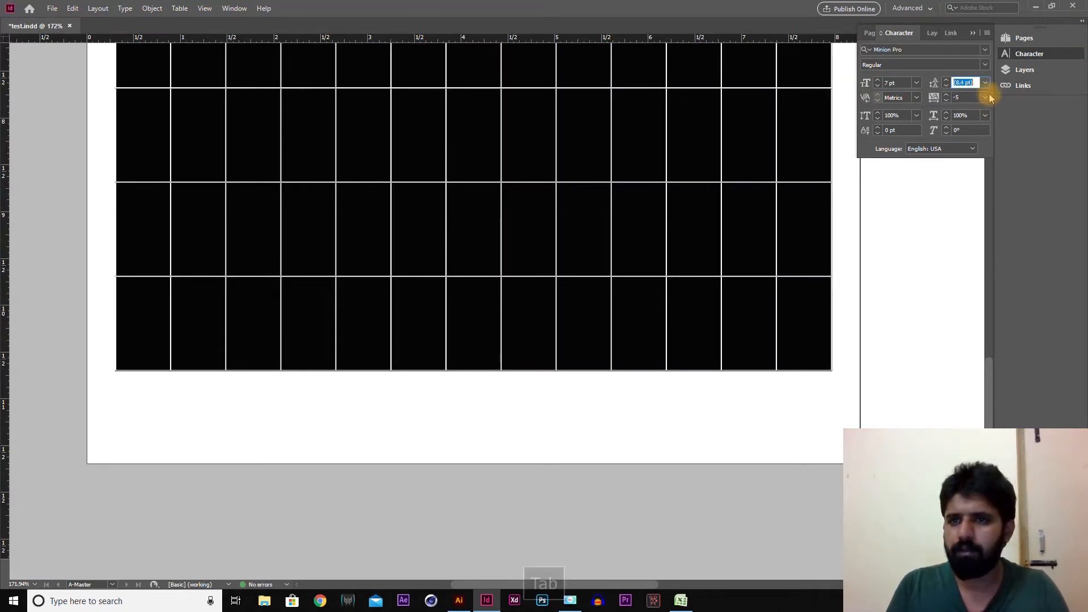
- Set the text of the empty body rows to 0 tracking and the Helvetica font
{"action": "left_click", "coordinate": [986, 97]}
{"action": "left_click", "coordinate": [965, 183]}
{"action": "key", "text": "Tab"}
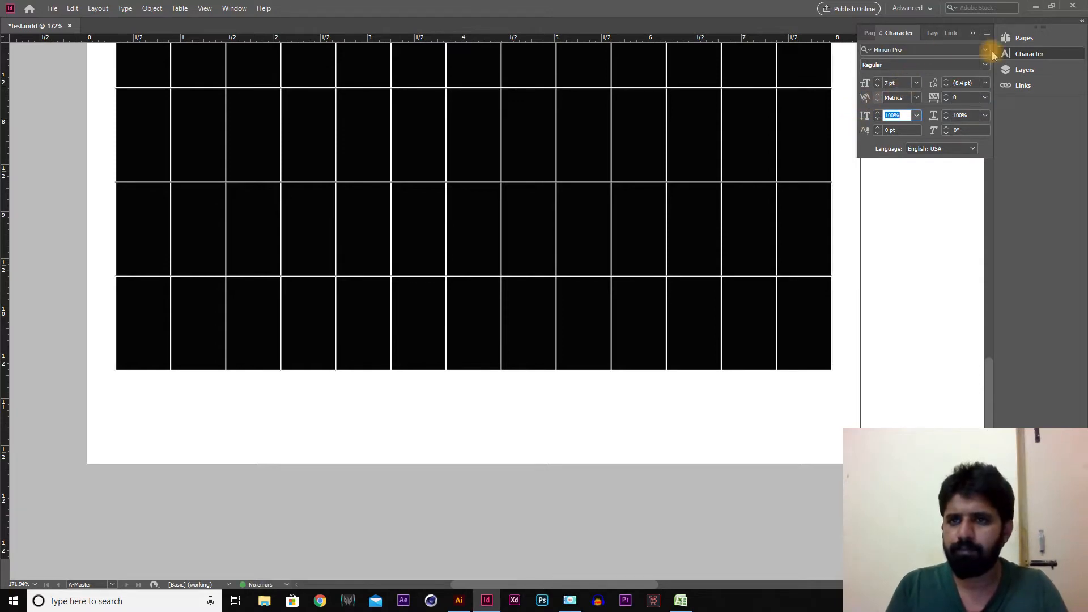
{"action": "left_click", "coordinate": [986, 50]}
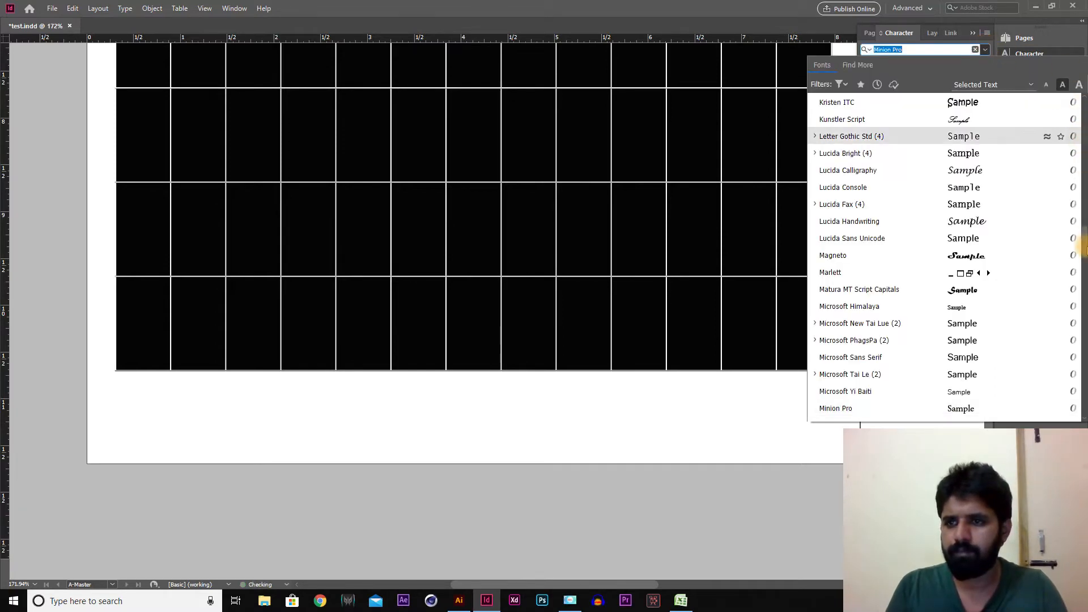
{"action": "scroll", "coordinate": [964, 243], "scroll_direction": "up", "scroll_amount": 5}
{"action": "left_click", "coordinate": [861, 103]}
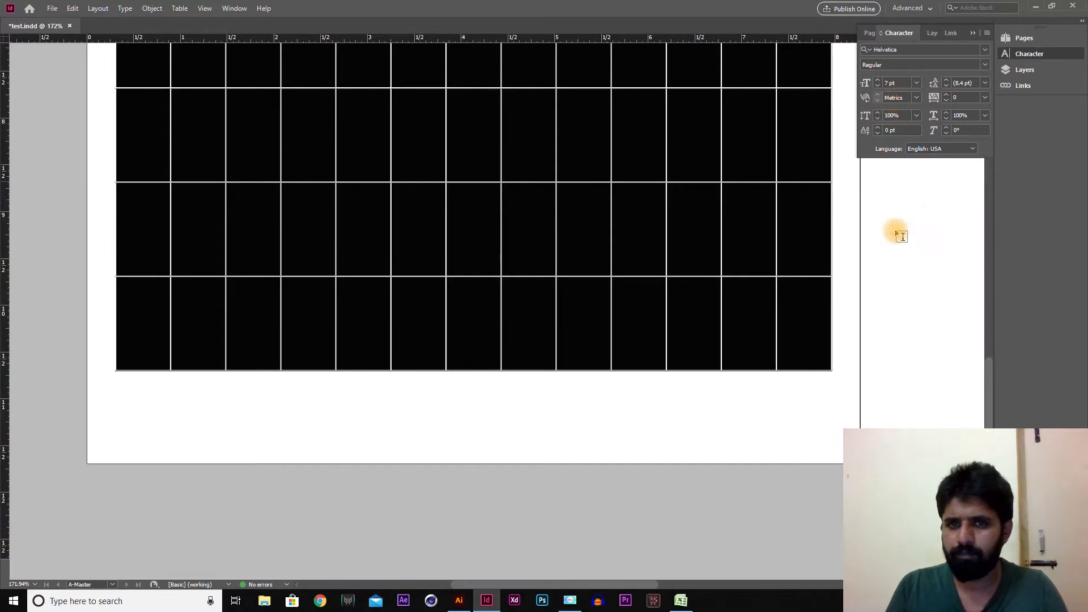
- Deselect the table cells and save the document
{"action": "left_click", "coordinate": [763, 360]}
{"action": "key", "text": "ctrl+s"}
{"action": "left_click", "coordinate": [778, 416]}
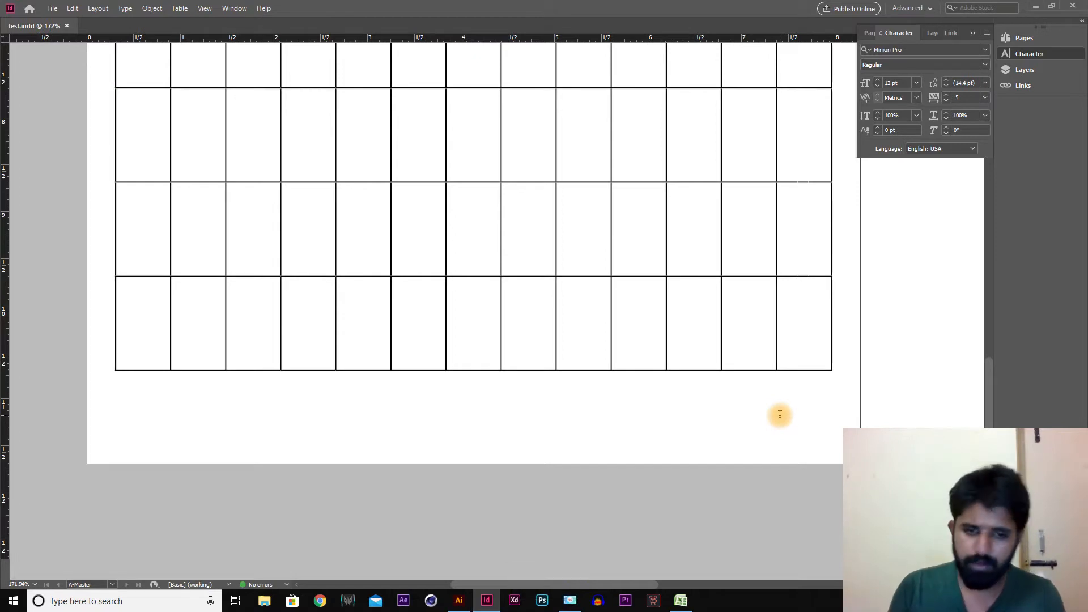
- Narrow the LENGTH and DEPTH columns of the table to fit their headings
{"action": "left_click", "coordinate": [569, 601]}
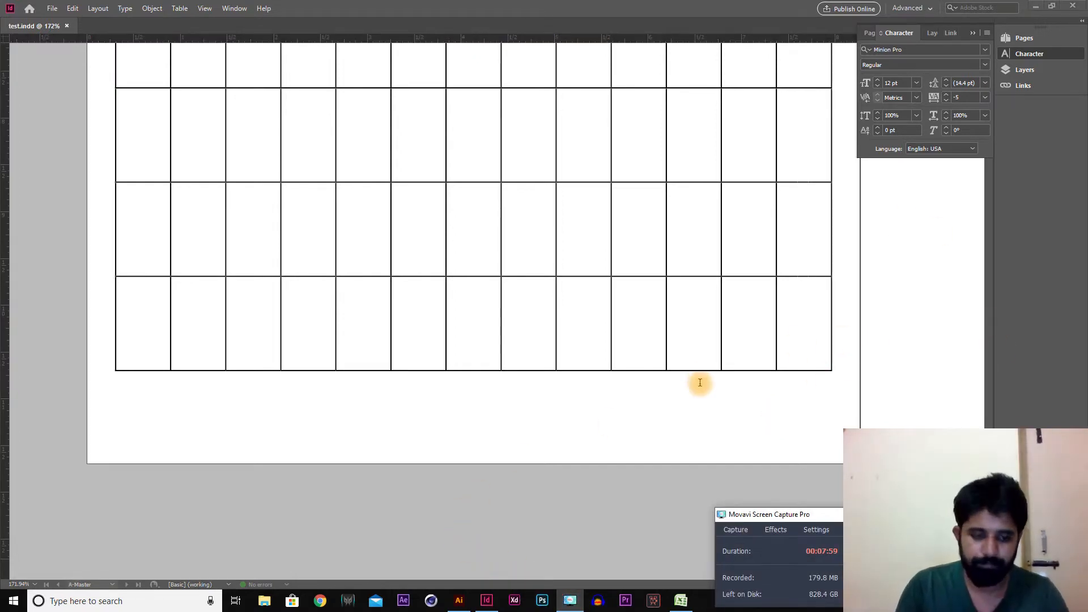
{"action": "scroll", "coordinate": [523, 413], "scroll_direction": "up", "scroll_amount": 10}
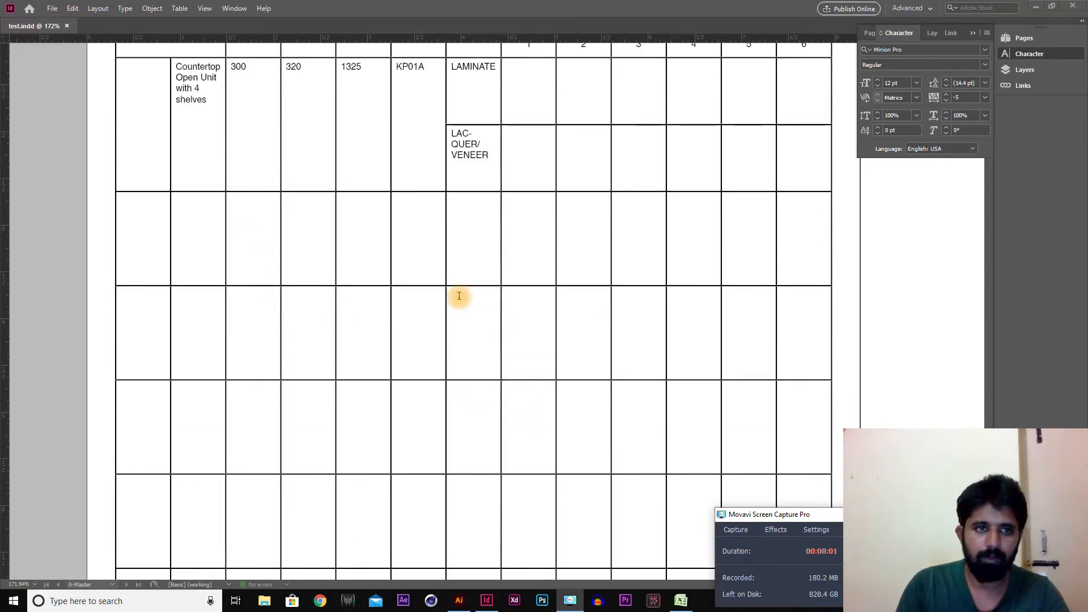
{"action": "left_click", "coordinate": [536, 117]}
{"action": "key", "text": "v"}
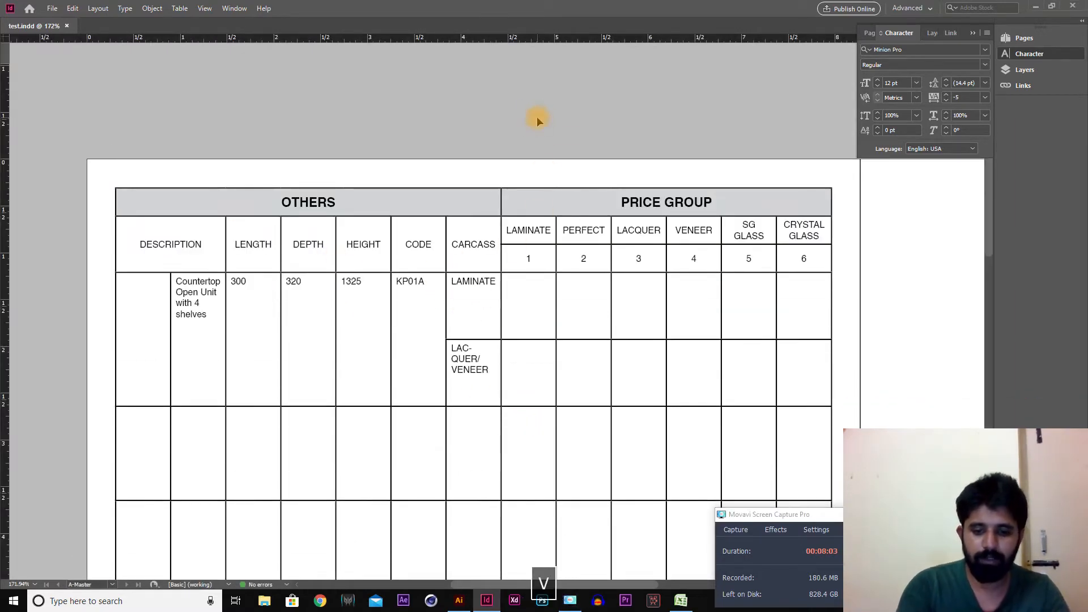
{"action": "key", "text": "ctrl+0"}
{"action": "left_click_drag", "start_coordinate": [297, 97], "coordinate": [742, 216]}
{"action": "left_click", "coordinate": [534, 270], "text": "ctrl+alt"}
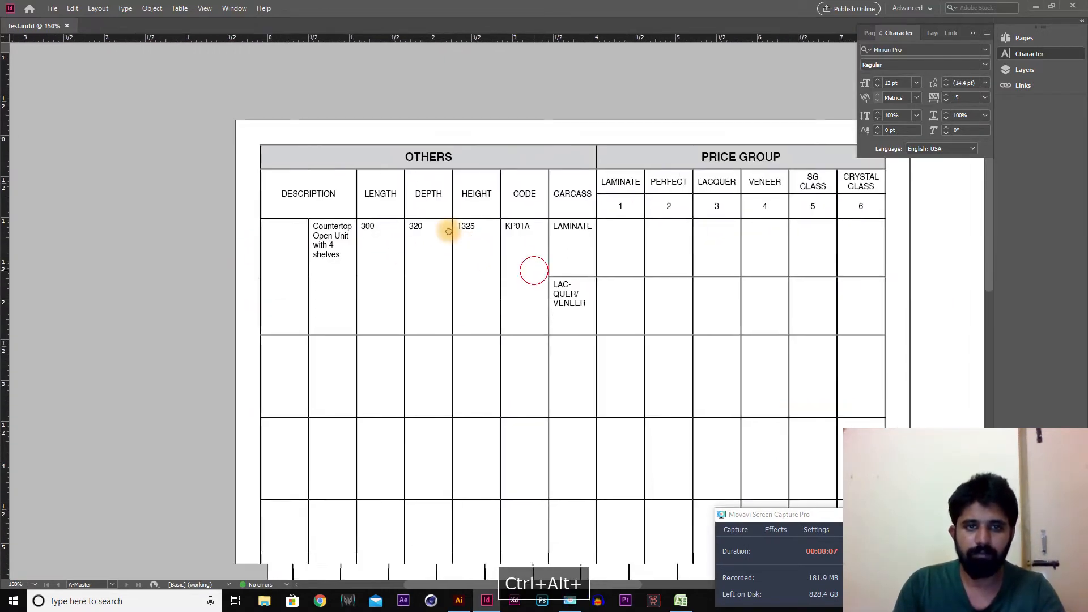
{"action": "key", "text": "v"}
{"action": "key", "text": "Tab"}
{"action": "left_click", "coordinate": [374, 253]}
{"action": "left_click_drag", "start_coordinate": [377, 257], "coordinate": [320, 258]}
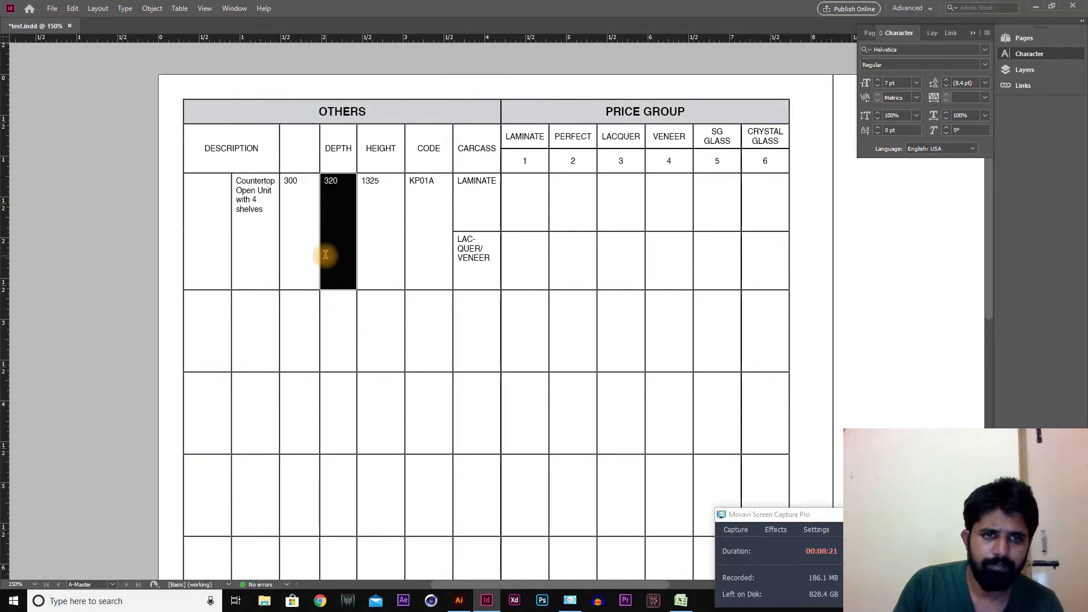
{"action": "left_click_drag", "start_coordinate": [320, 253], "coordinate": [322, 250]}
- Narrow the HEIGHT and CODE columns to fit their headings, keeping the price group columns at their width
{"action": "left_click_drag", "start_coordinate": [409, 233], "coordinate": [481, 216]}
{"action": "key", "text": "ctrl+z"}
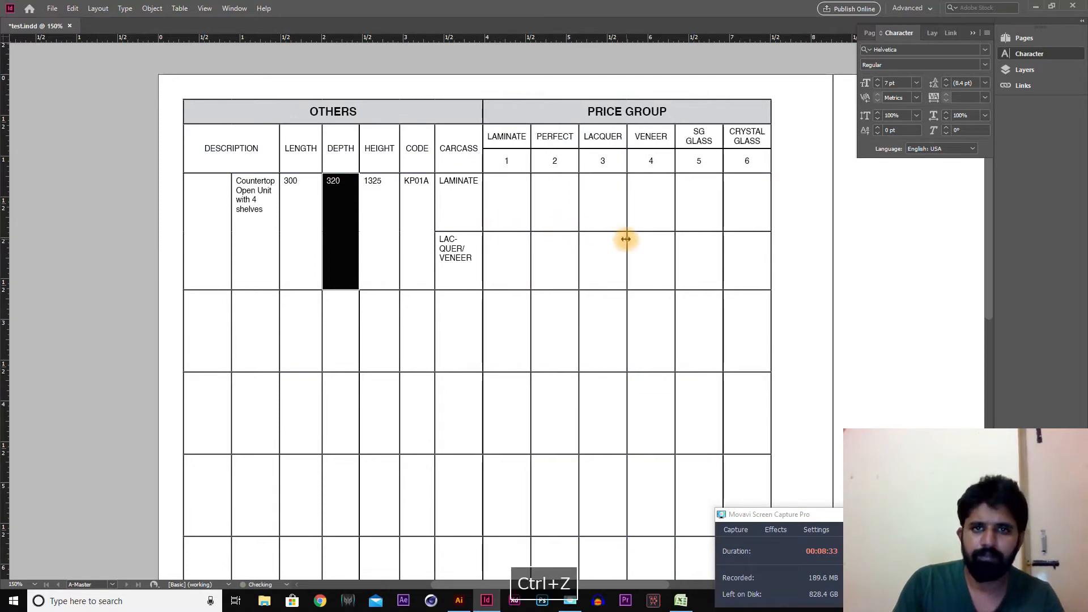
{"action": "left_click_drag", "start_coordinate": [579, 215], "coordinate": [574, 215]}
{"action": "key", "text": "ctrl+z"}
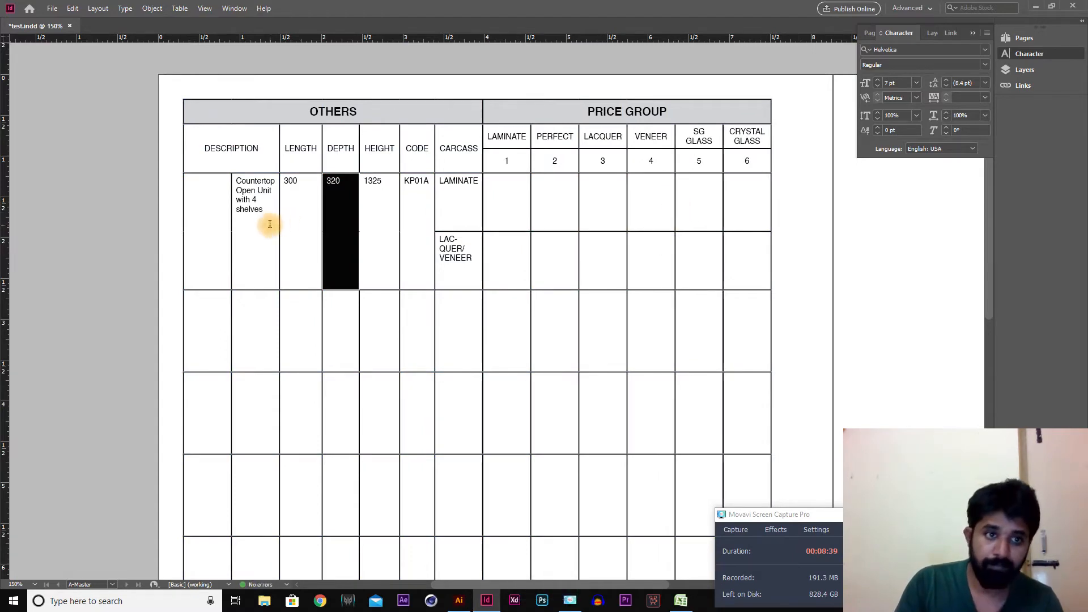
- Widen both columns under DESCRIPTION, and widen the CARCASS column until LACQUER fits on one line
{"action": "left_click_drag", "start_coordinate": [279, 240], "coordinate": [291, 243]}
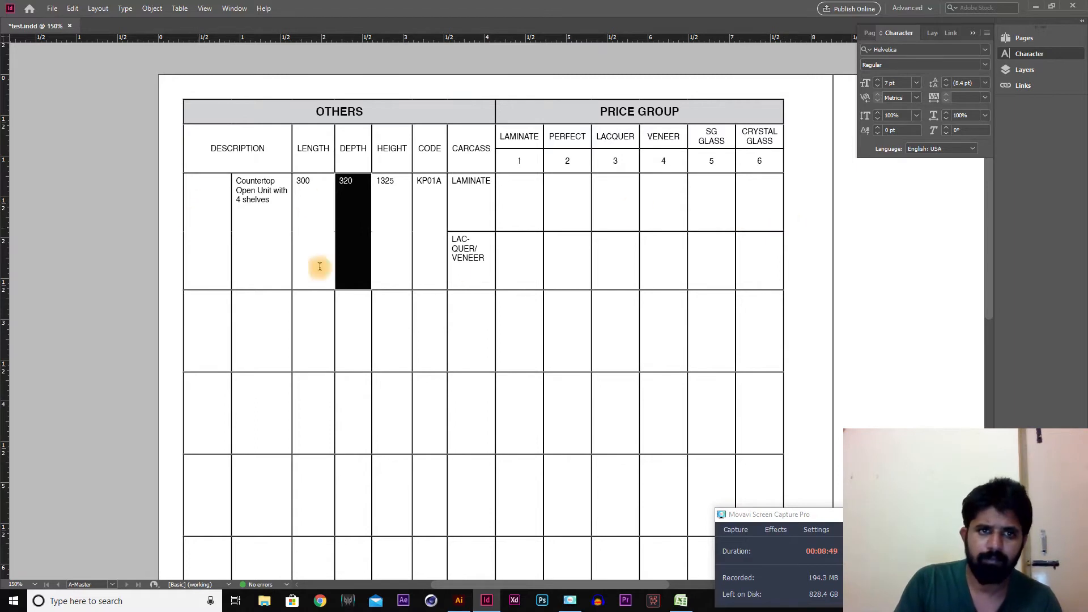
{"action": "left_click", "coordinate": [825, 292]}
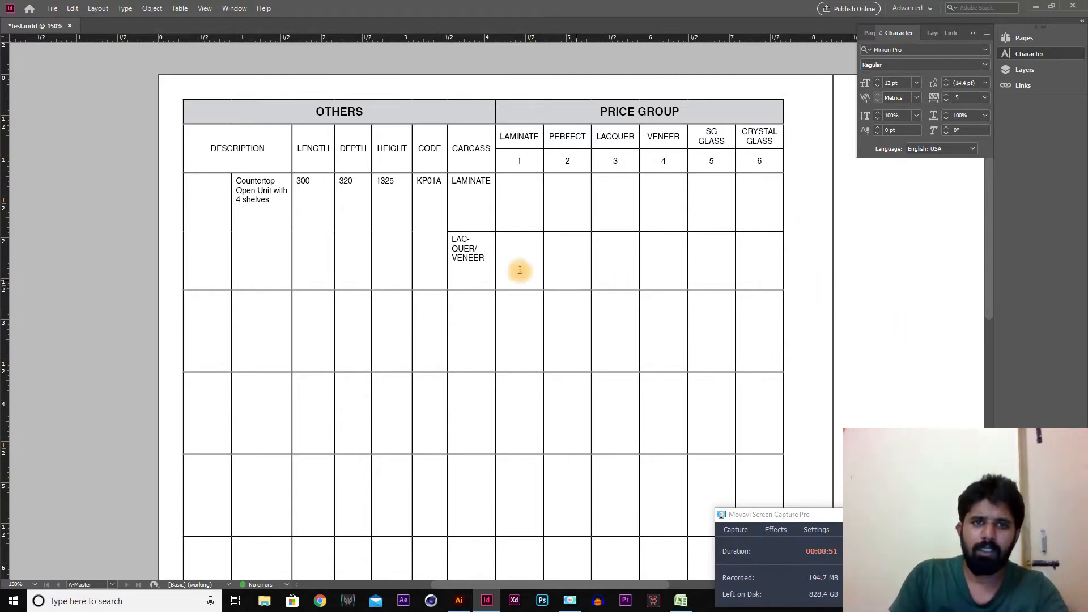
{"action": "left_click_drag", "start_coordinate": [495, 264], "coordinate": [499, 266]}
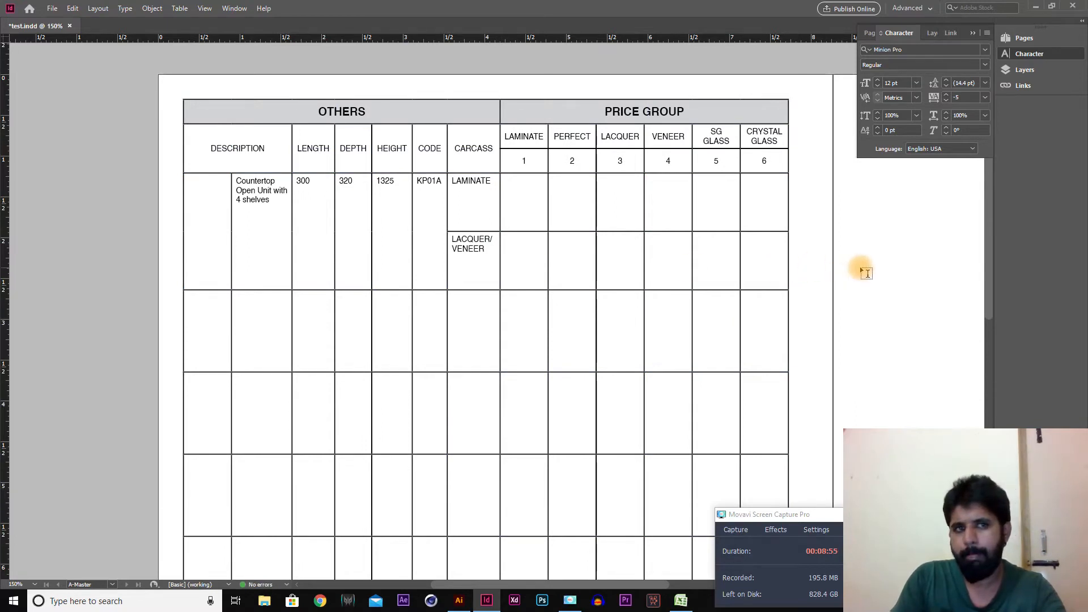
{"action": "key", "text": "Escape"}
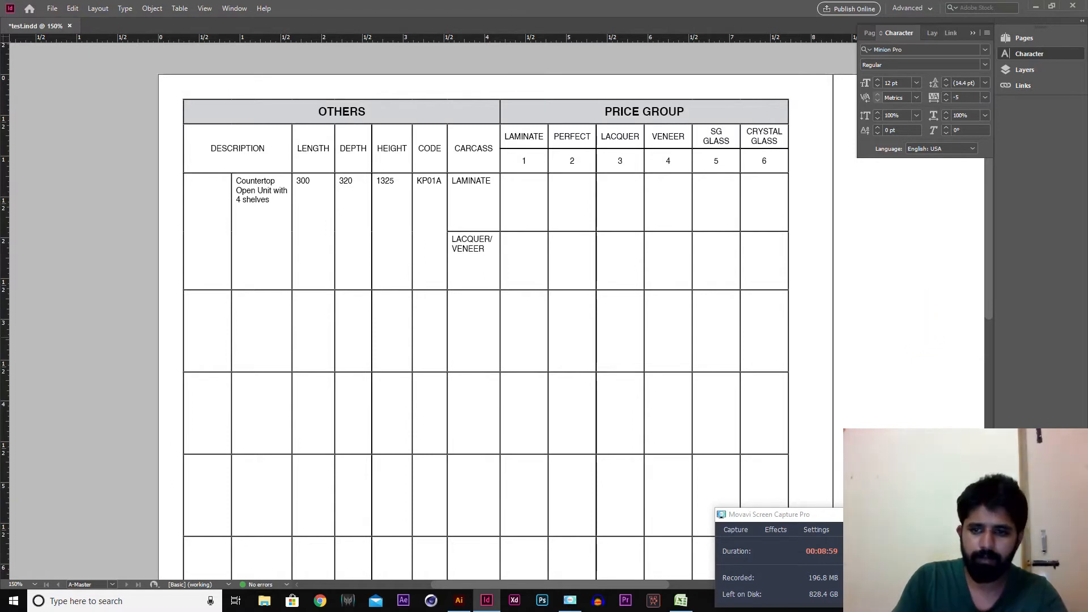
{"action": "left_click", "coordinate": [918, 371]}
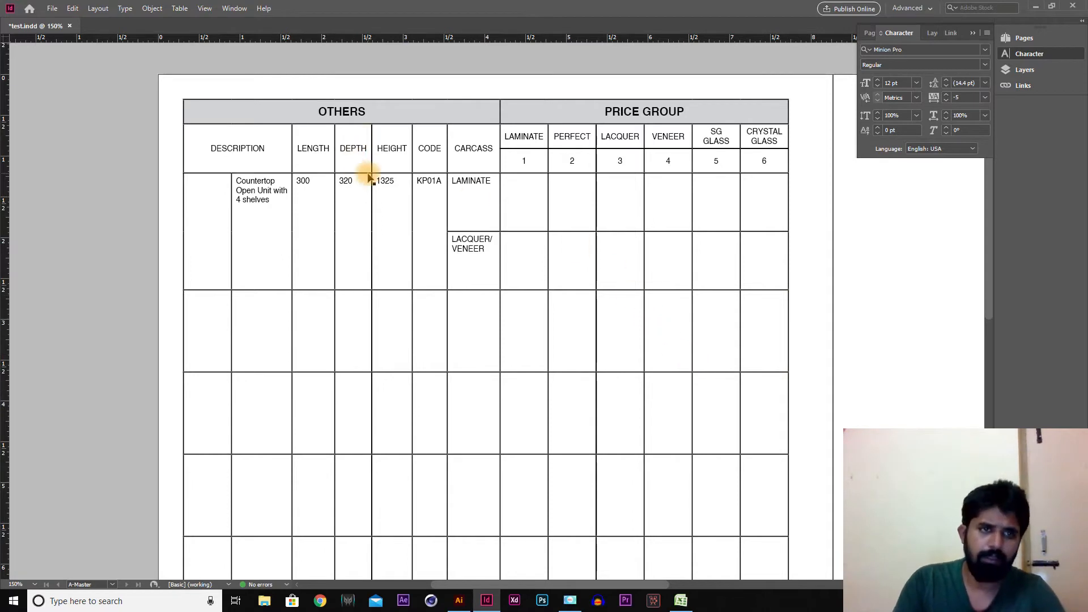
{"action": "left_click_drag", "start_coordinate": [231, 261], "coordinate": [250, 263]}
{"action": "key", "text": "Escape"}
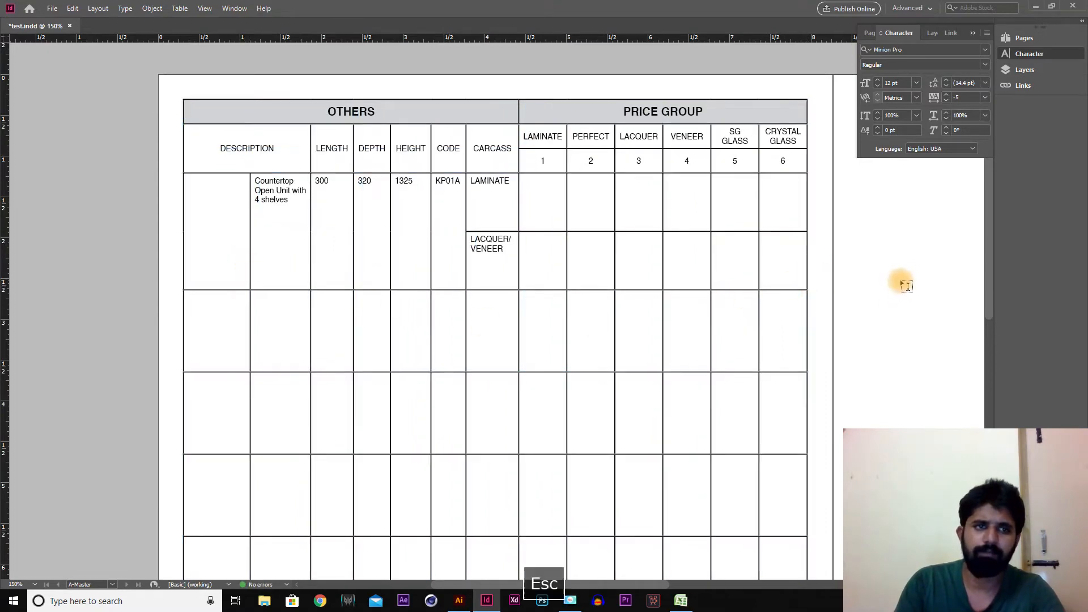
- Draw a rectangle about 0.59 by 1.16 in inside the empty first cell of the first body row
{"action": "key", "text": "n"}
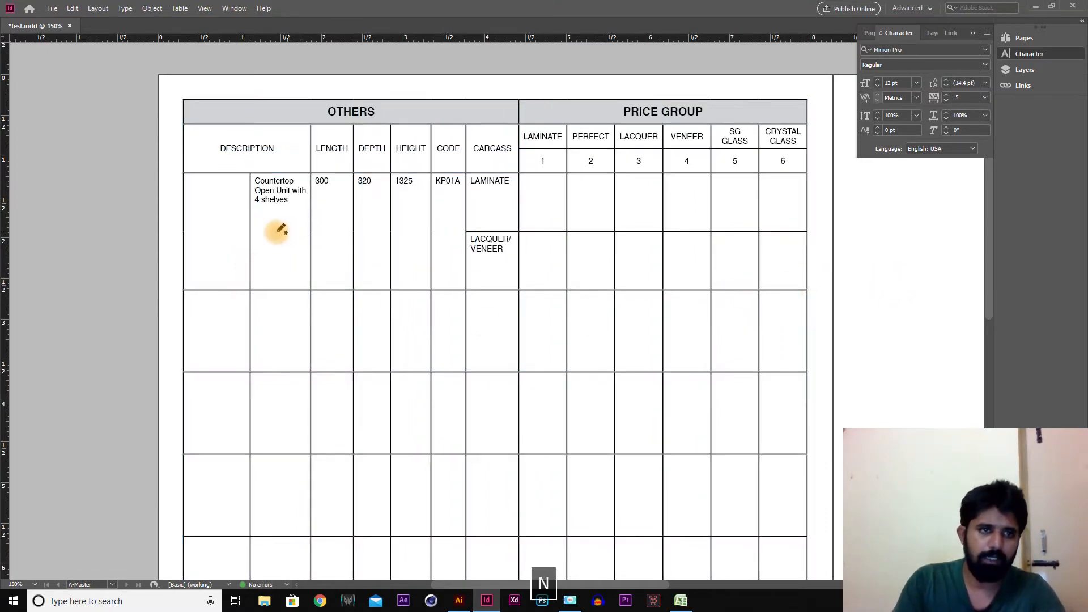
{"action": "double_click", "coordinate": [215, 202]}
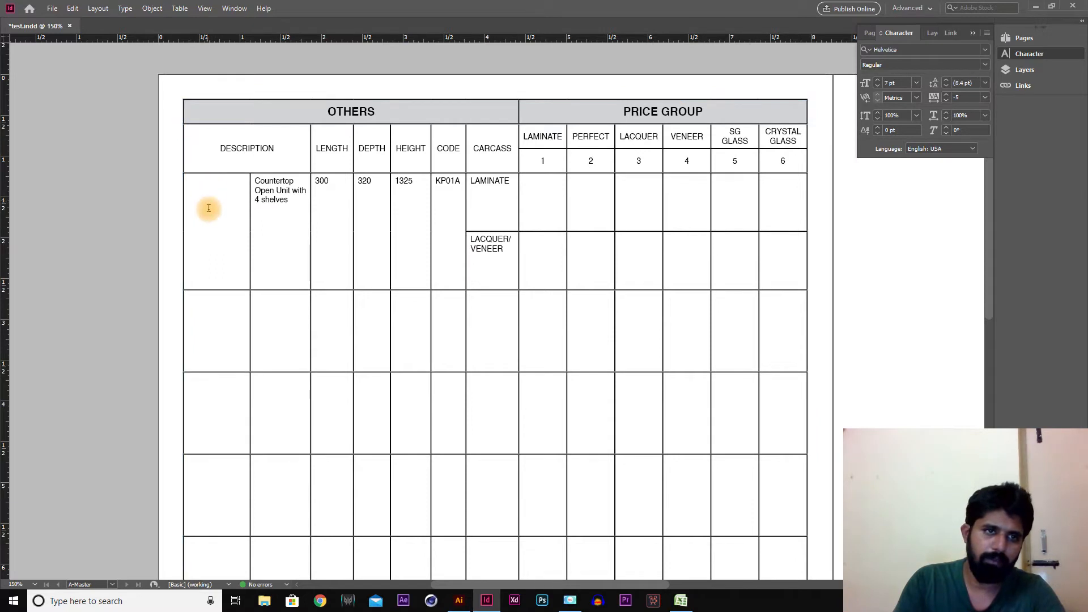
{"action": "key", "text": "Escape"}
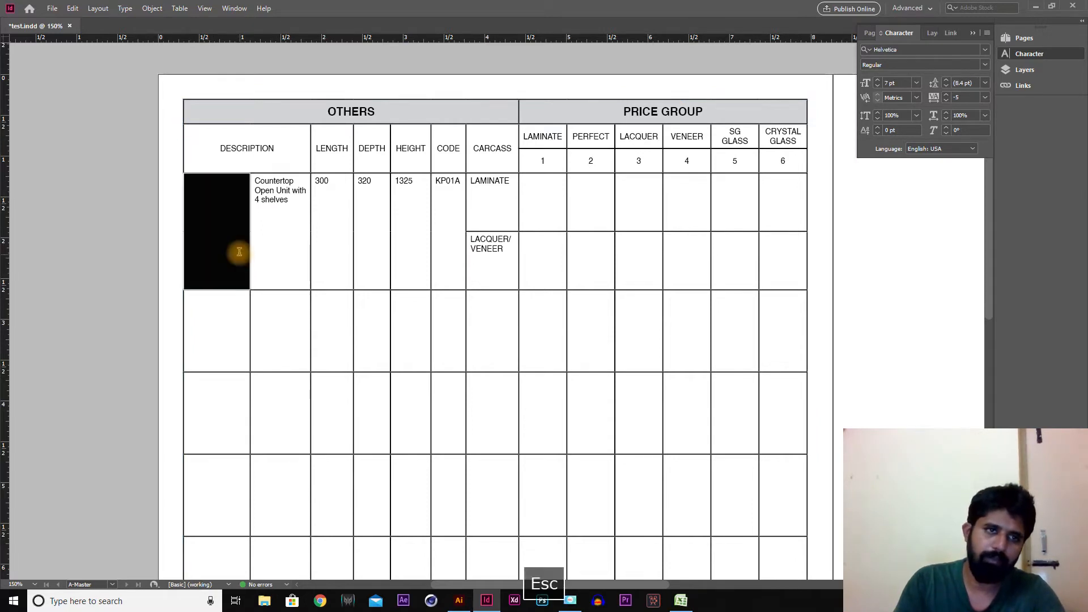
{"action": "key", "text": "Escape"}
{"action": "key", "text": "v"}
{"action": "key", "text": "Tab"}
{"action": "key", "text": "m"}
{"action": "left_click_drag", "start_coordinate": [188, 197], "coordinate": [230, 283]}
{"action": "key", "text": "v"}
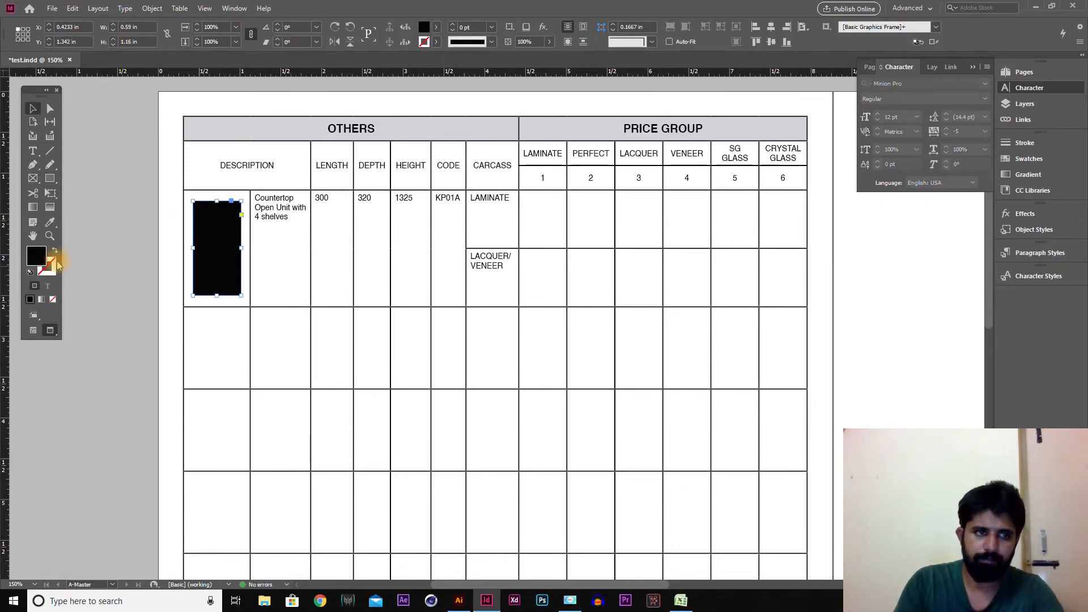
- Remove the rectangle's fill and send the table frame to the back, behind the rectangle
{"action": "left_click", "coordinate": [439, 31]}
{"action": "left_click", "coordinate": [323, 50]}
{"action": "left_click", "coordinate": [74, 199]}
{"action": "left_click", "coordinate": [200, 292]}
{"action": "key", "text": "ctrl+shift+bracketleft"}
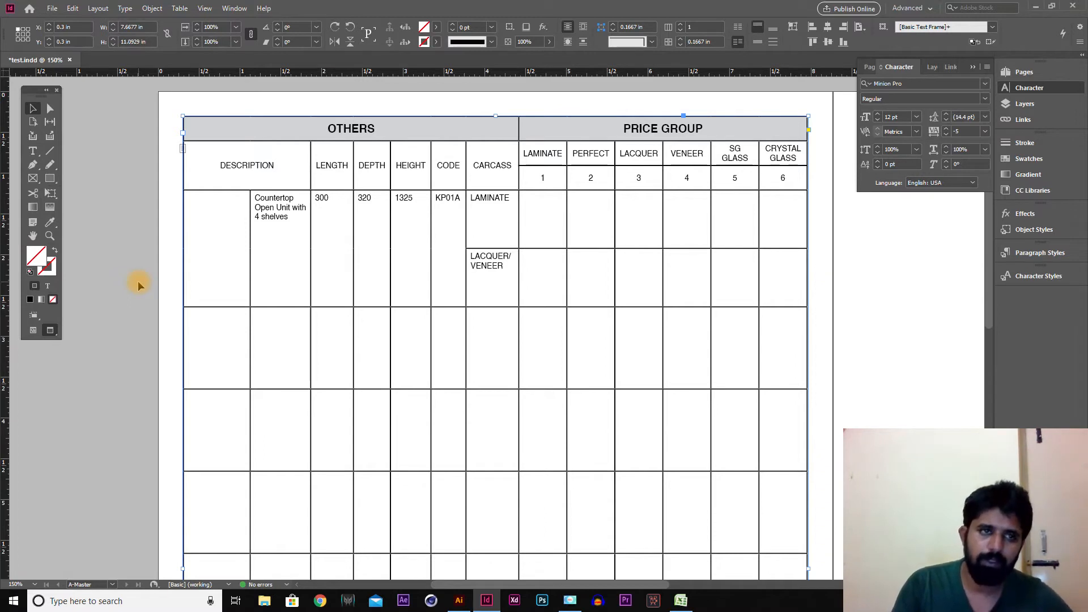
{"action": "left_click", "coordinate": [165, 124]}
{"action": "left_click", "coordinate": [868, 309]}
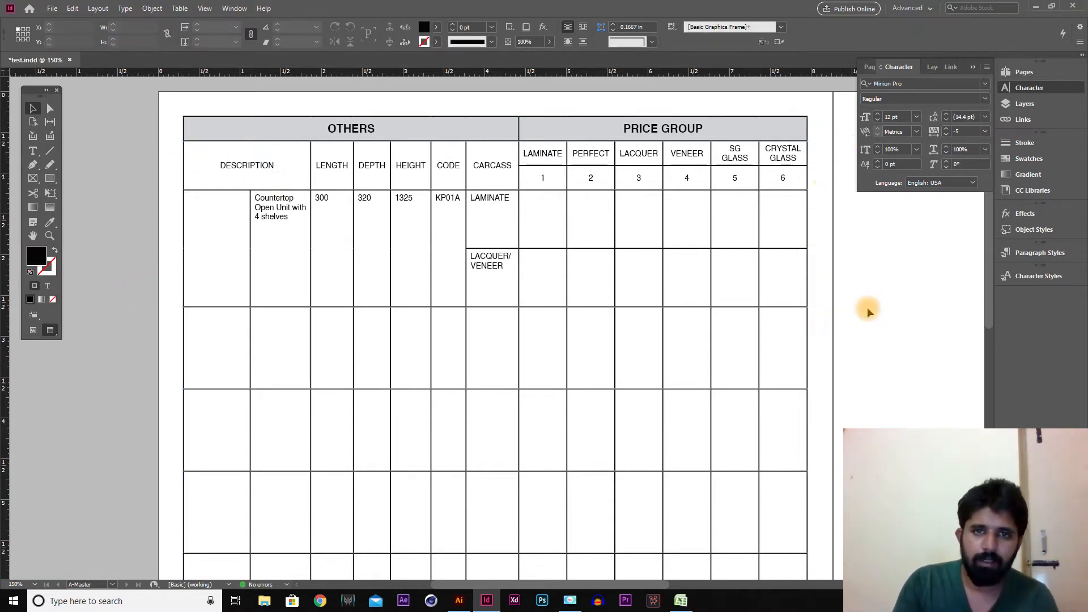
- Copy the KP01A cabinet picture from the TOP UNITS sheet in Excel and return to InDesign
{"action": "key", "text": "alt+Tab"}
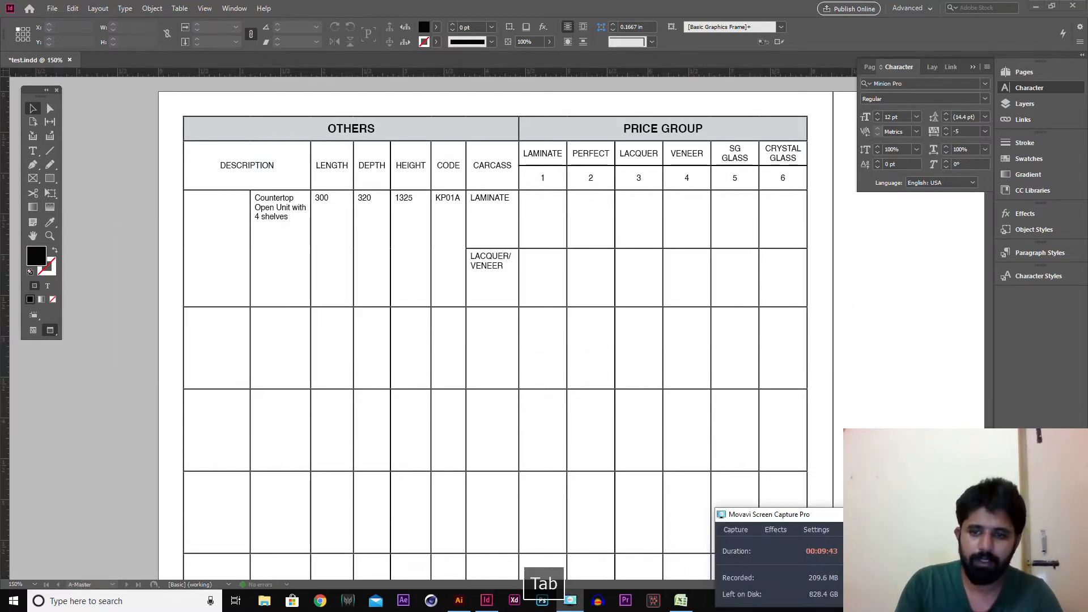
{"action": "left_click", "coordinate": [686, 561]}
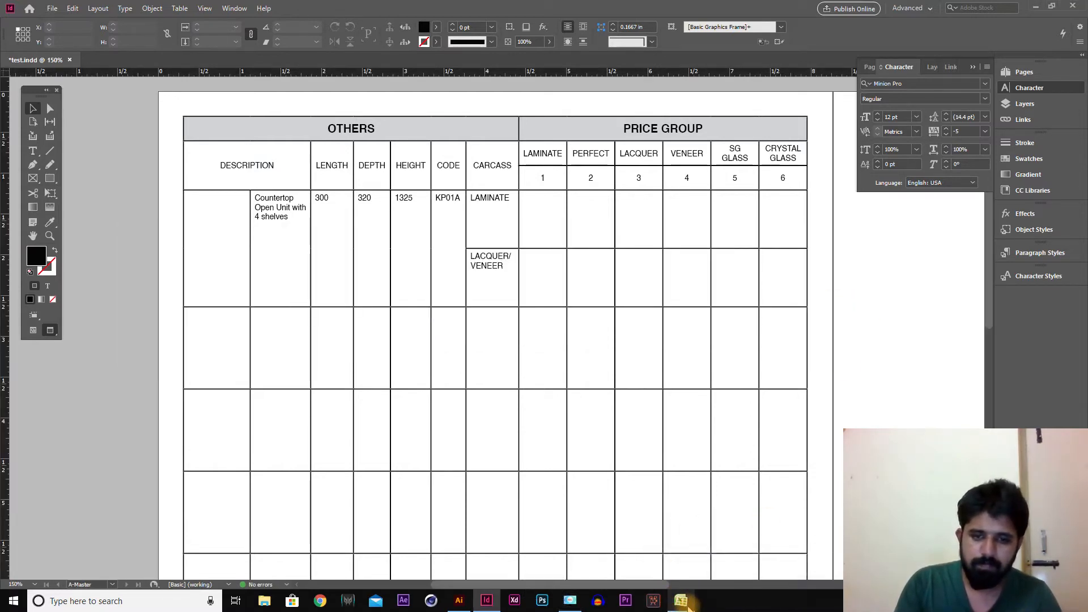
{"action": "left_click", "coordinate": [680, 600]}
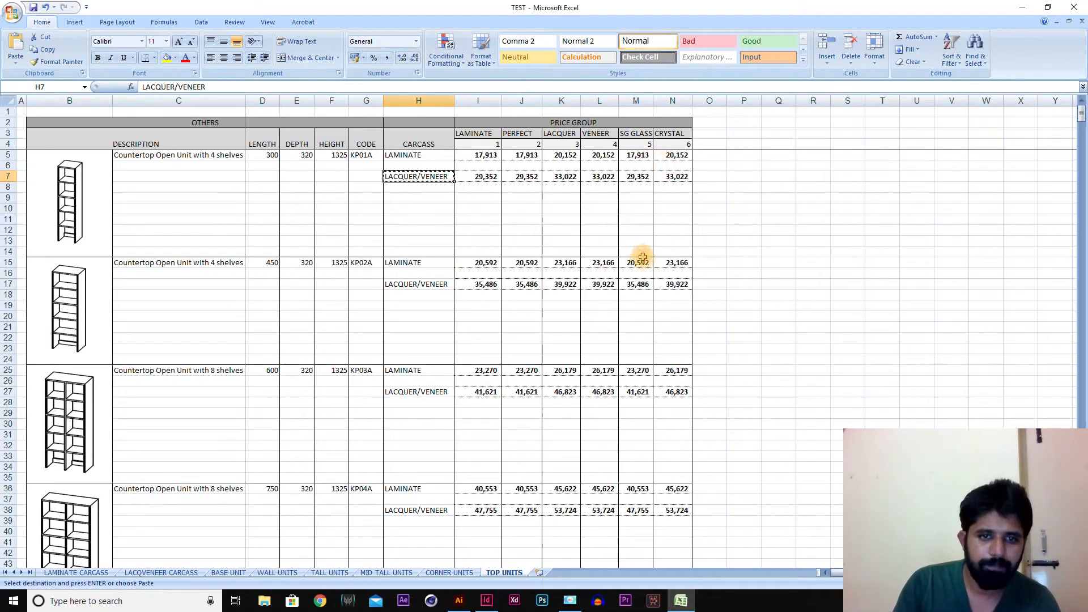
{"action": "scroll", "coordinate": [648, 286], "scroll_direction": "down", "scroll_amount": 5}
{"action": "scroll", "coordinate": [610, 352], "scroll_direction": "up", "scroll_amount": 5}
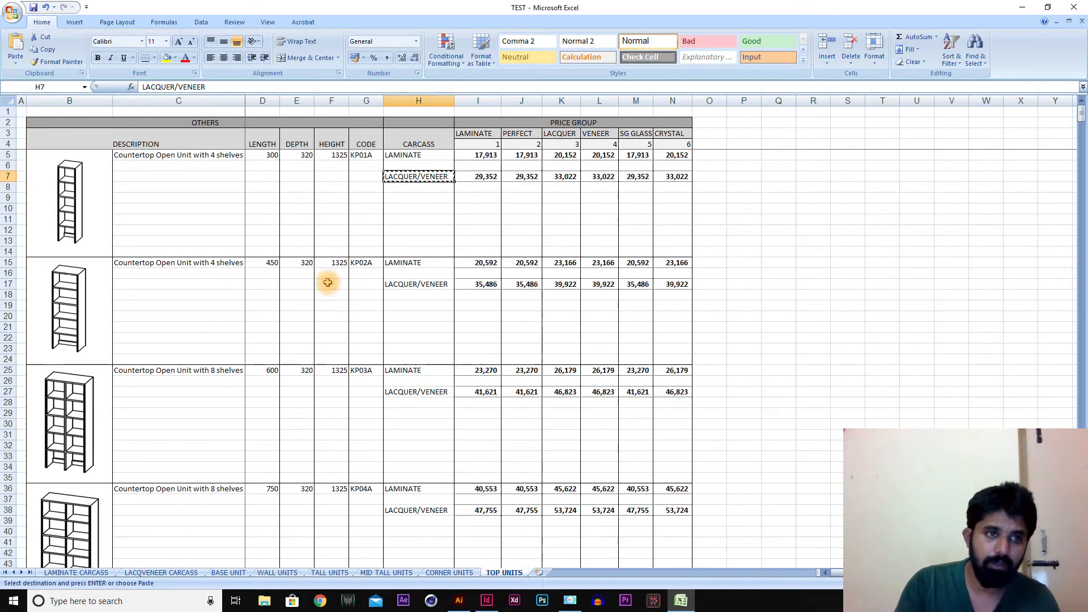
{"action": "left_click", "coordinate": [86, 221]}
{"action": "key", "text": "ctrl+c"}
{"action": "key", "text": "alt+Tab"}
{"action": "key", "text": "alt+Tab"}
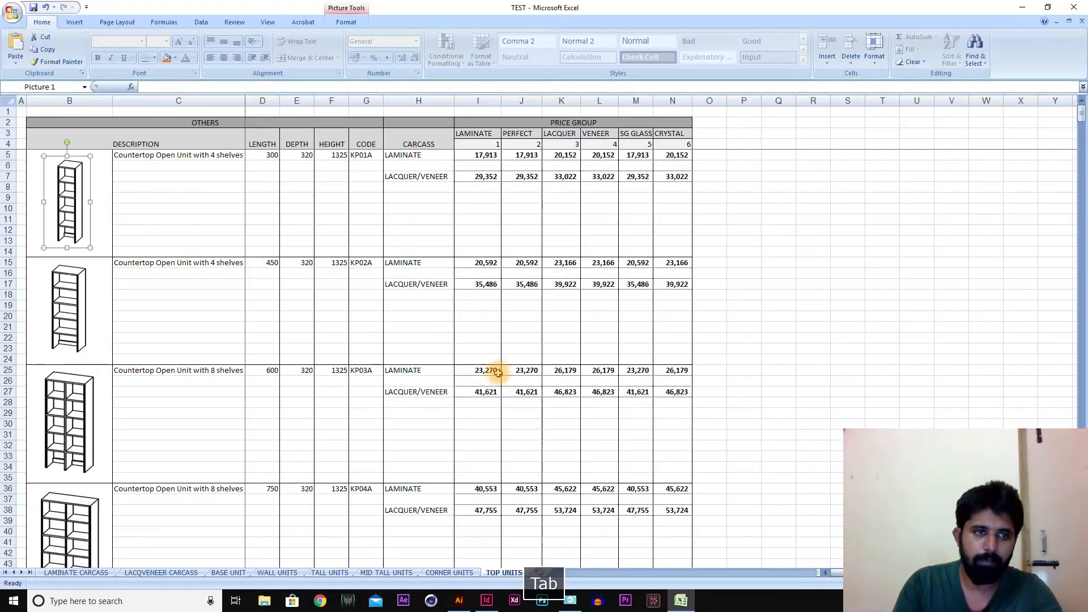
{"action": "key", "text": "alt+Tab"}
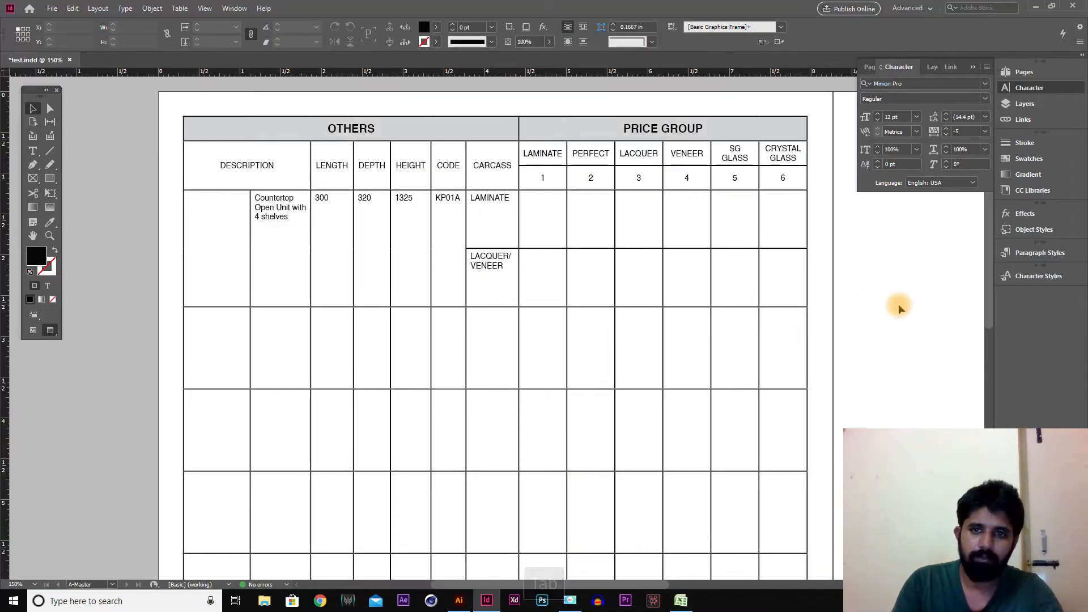
{"action": "key", "text": "alt+Tab"}
{"action": "key", "text": "ctrl+c"}
{"action": "key", "text": "alt+Tab"}
- Try to send the table frame behind the rectangle in the first body row
{"action": "key", "text": "ctrl+shift+bracketleft"}
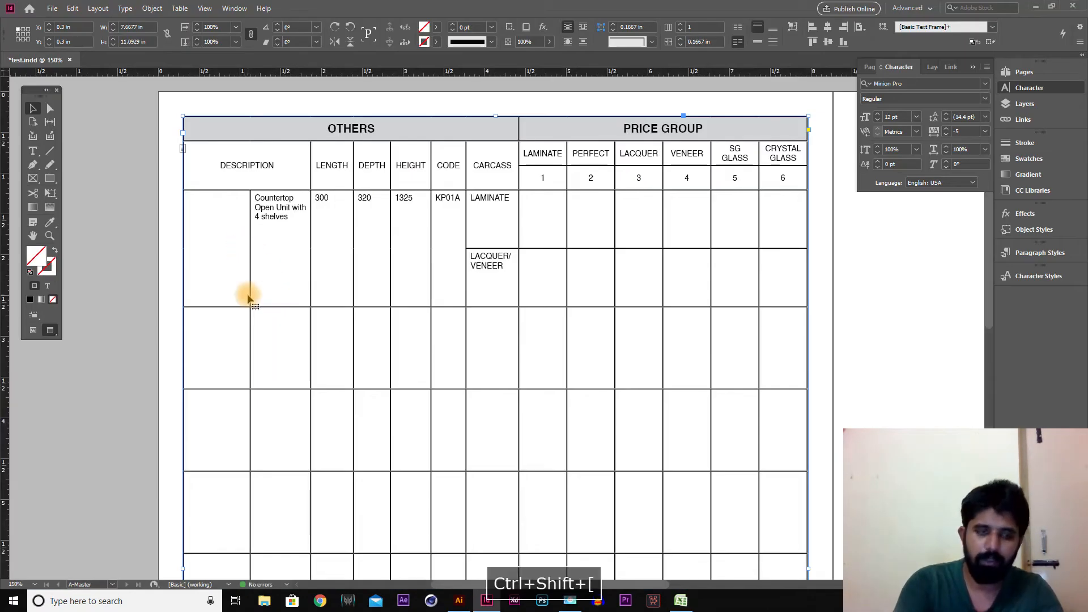
{"action": "left_click_drag", "start_coordinate": [193, 200], "coordinate": [242, 296]}
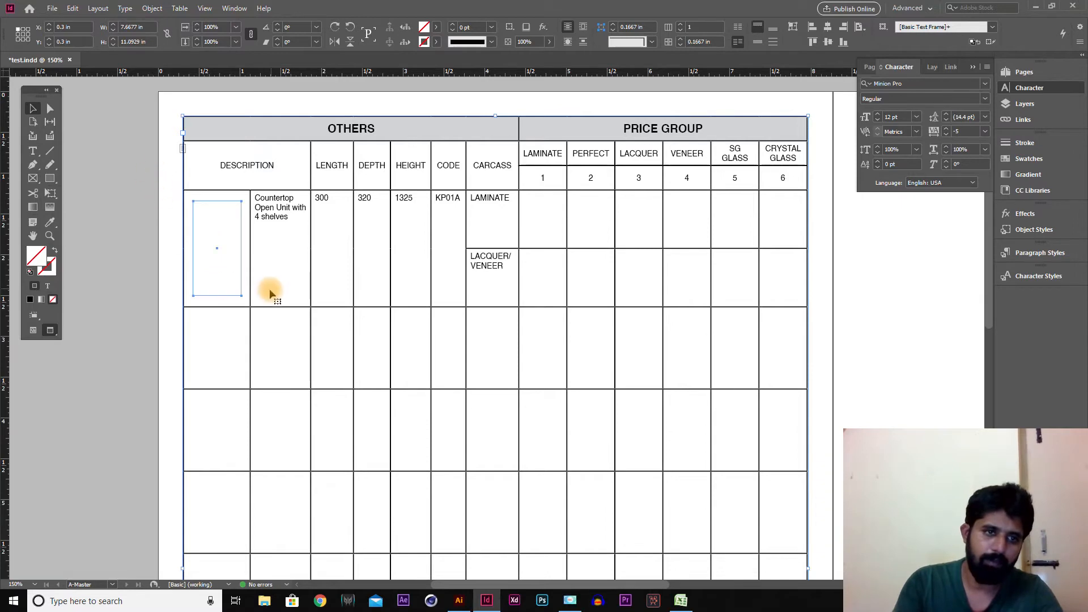
{"action": "key", "text": "ctrl+z"}
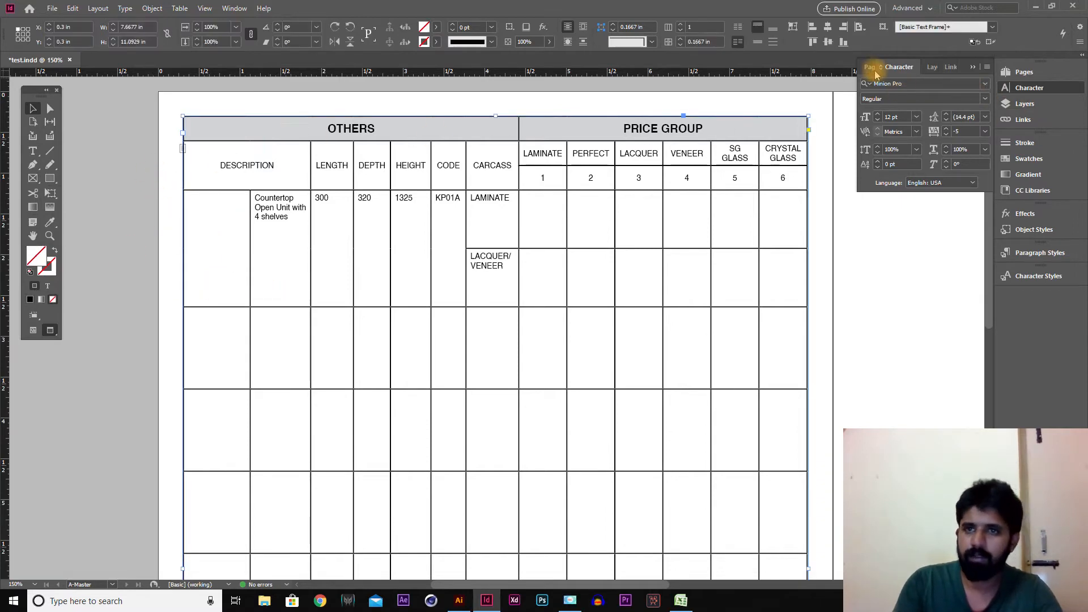
- Reopen the A-Master page and send its table frame to the back
{"action": "left_click", "coordinate": [870, 67]}
{"action": "double_click", "coordinate": [969, 103]}
{"action": "left_click", "coordinate": [705, 352]}
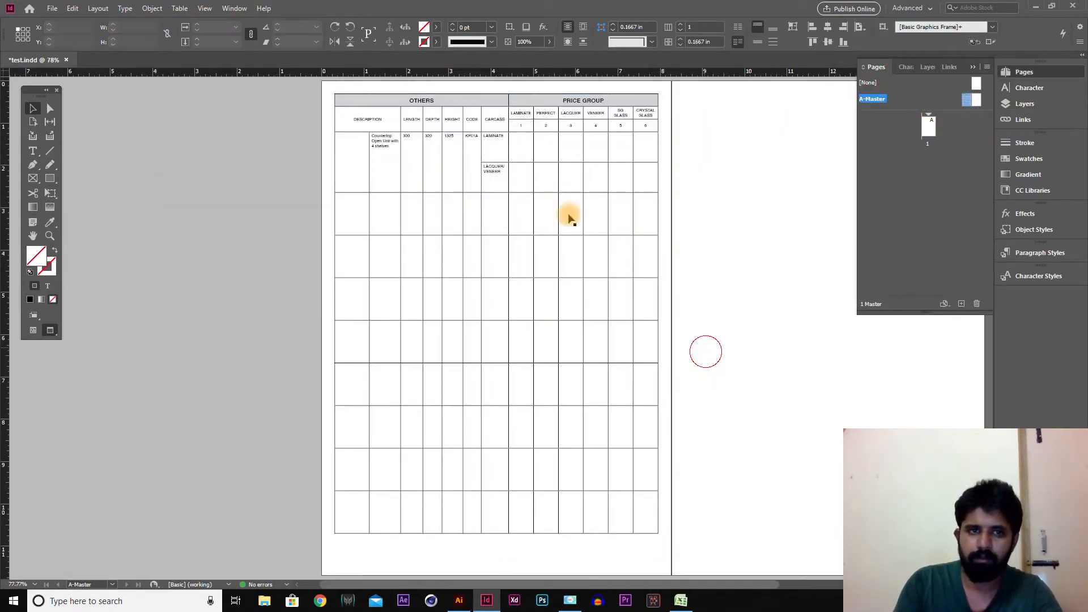
{"action": "key", "text": "z"}
{"action": "left_click", "coordinate": [532, 285]}
{"action": "key", "text": "v"}
{"action": "left_click", "coordinate": [246, 327]}
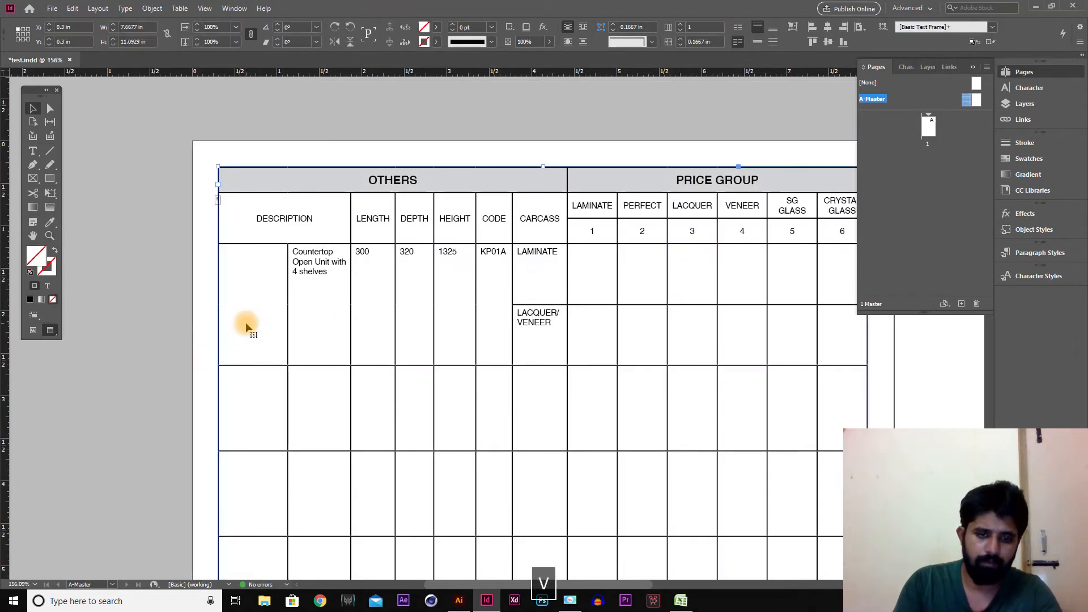
{"action": "key", "text": "ctrl+shift+bracketleft"}
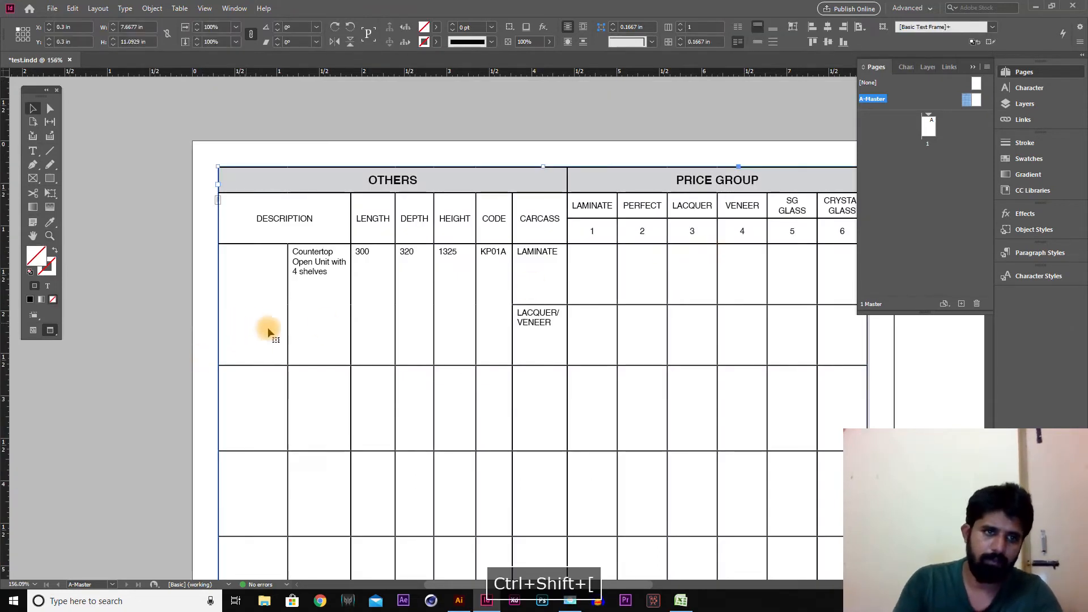
- Lock the position of the table frame on the A-Master page and select the empty rectangle in the first body row
{"action": "key", "text": "v"}
{"action": "left_click", "coordinate": [173, 308]}
{"action": "left_click_drag", "start_coordinate": [175, 233], "coordinate": [275, 316]}
{"action": "left_click_drag", "start_coordinate": [194, 151], "coordinate": [342, 206]}
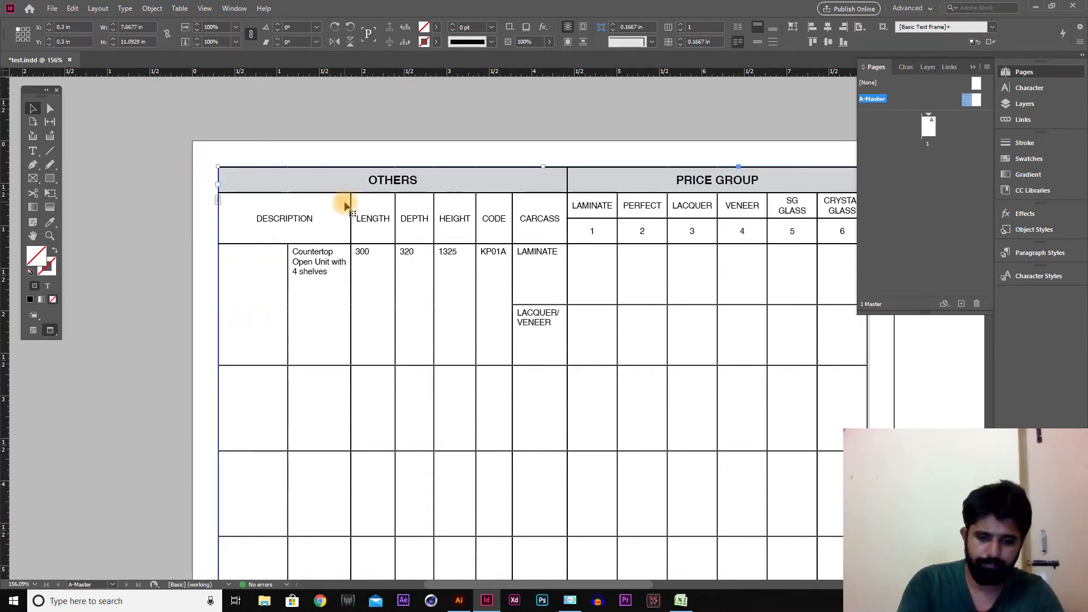
{"action": "key", "text": "ctrl+l"}
{"action": "left_click_drag", "start_coordinate": [170, 236], "coordinate": [334, 362]}
- Try to paste the copied KP01A cabinet picture in place on the page
{"action": "left_click", "coordinate": [137, 27]}
{"action": "left_click", "coordinate": [73, 9]}
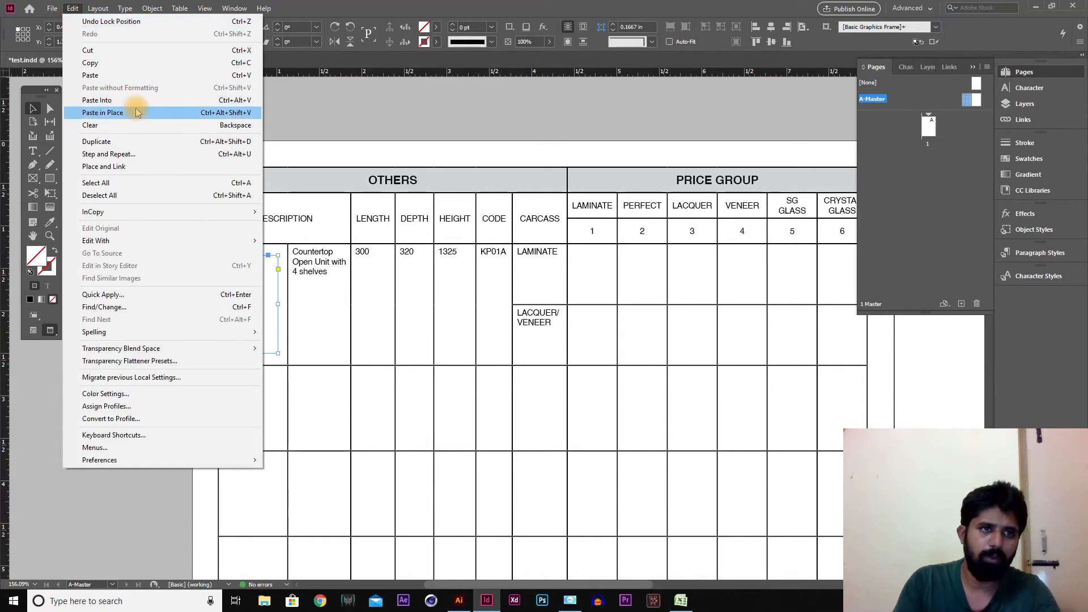
{"action": "left_click", "coordinate": [136, 112]}
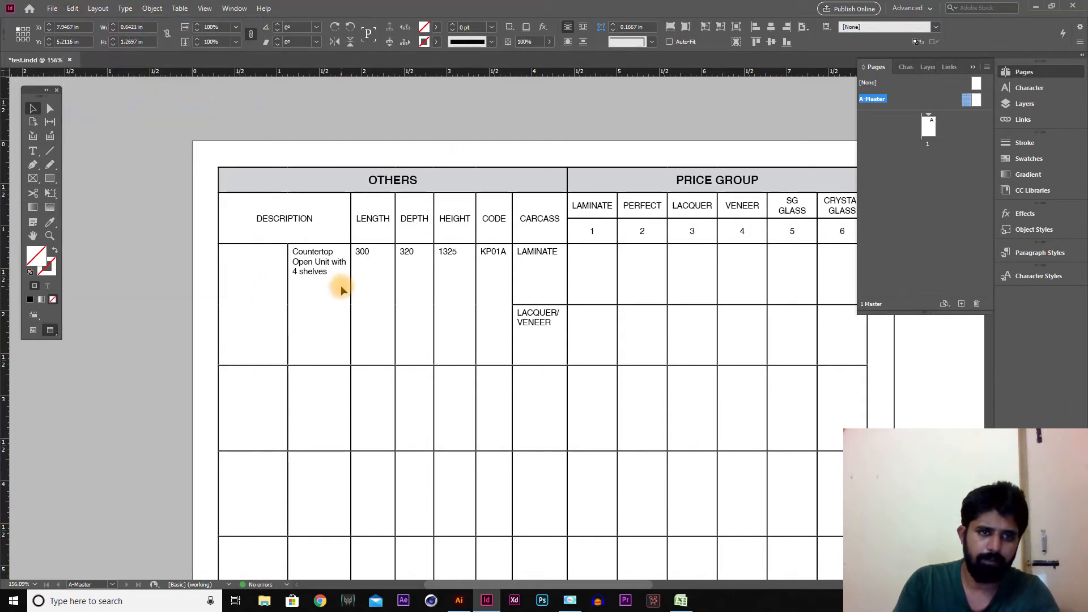
{"action": "key", "text": "ctrl+z"}
- Paste the KP01A cabinet picture into the rectangle in the first body row and fit the content proportionally
{"action": "left_click", "coordinate": [73, 8]}
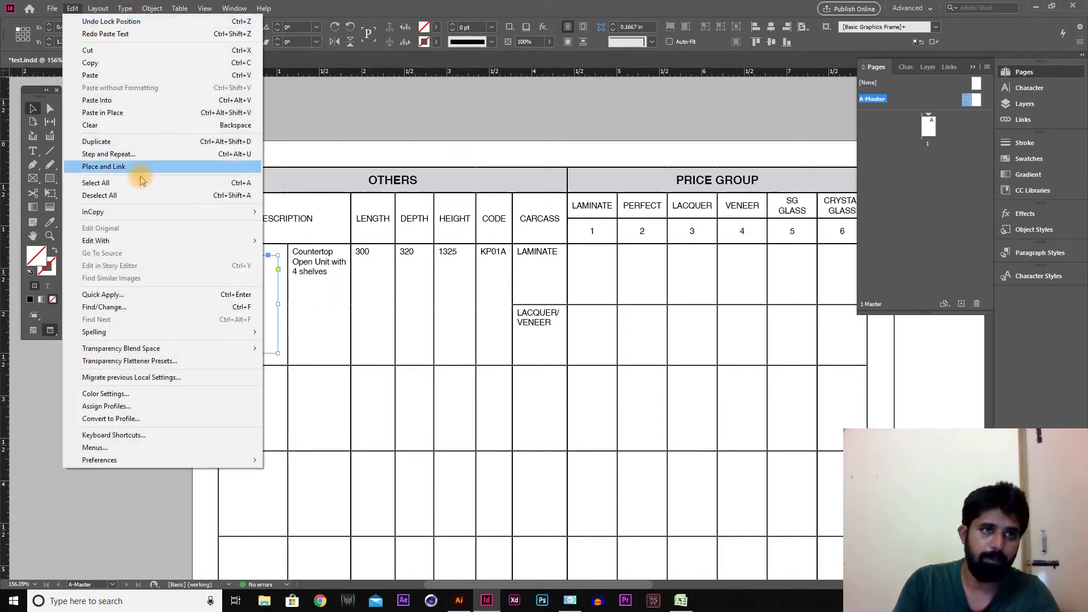
{"action": "left_click", "coordinate": [146, 100]}
{"action": "key", "text": "ctrl+alt+shift+c"}
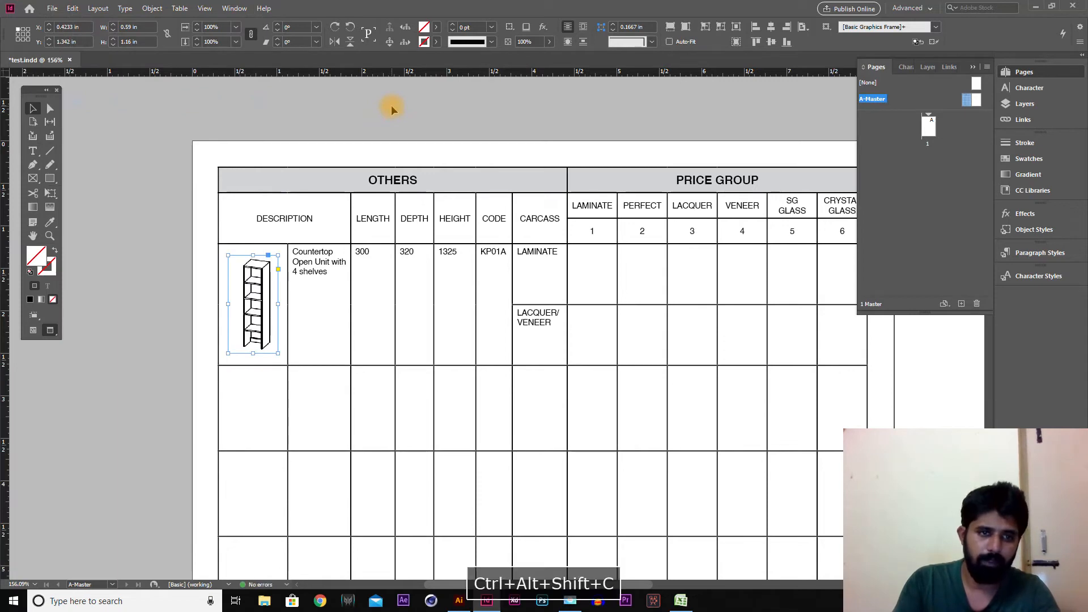
{"action": "key", "text": "ctrl+z"}
{"action": "right_click", "coordinate": [258, 296]}
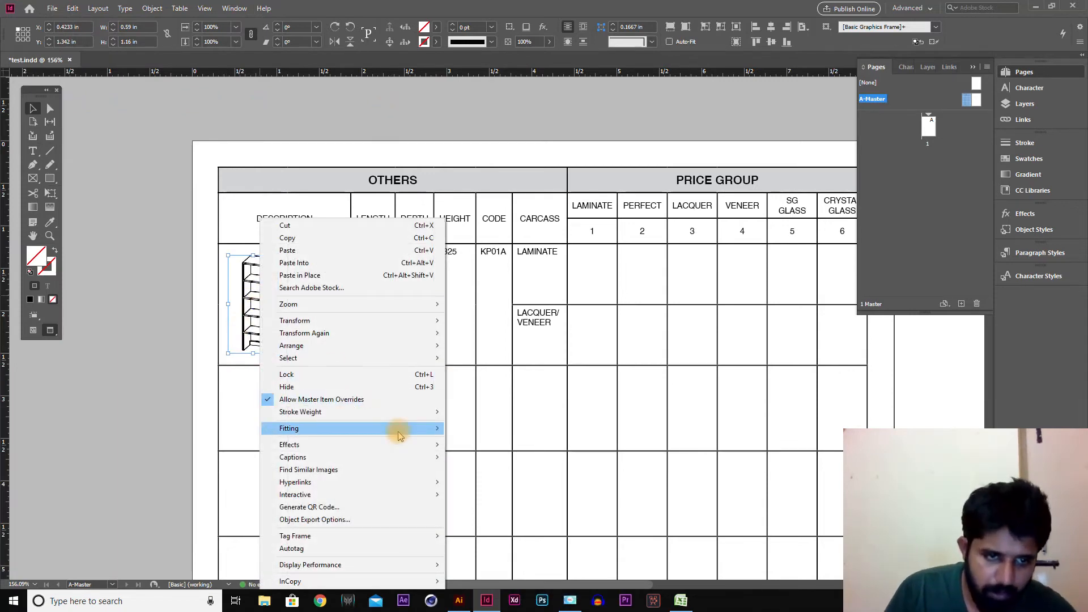
{"action": "mouse_move", "coordinate": [400, 434]}
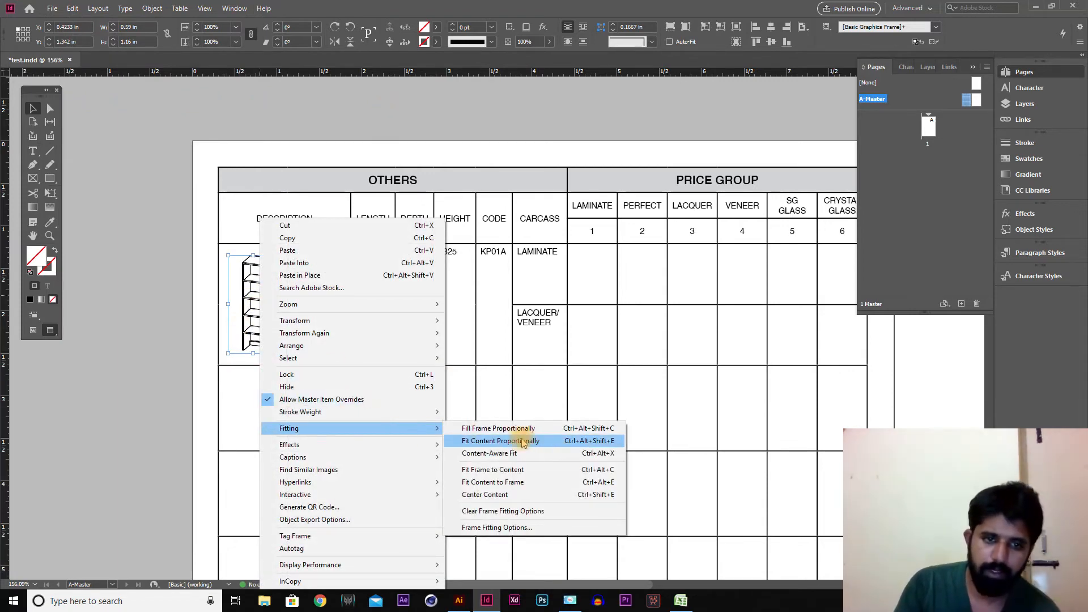
{"action": "left_click", "coordinate": [594, 443]}
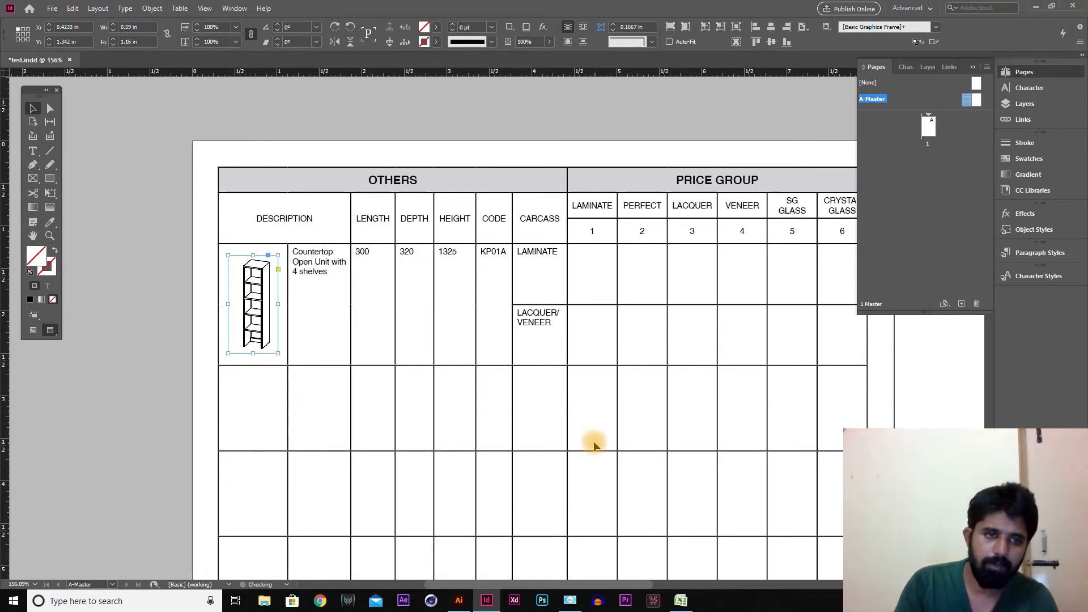
{"action": "left_click", "coordinate": [372, 139]}
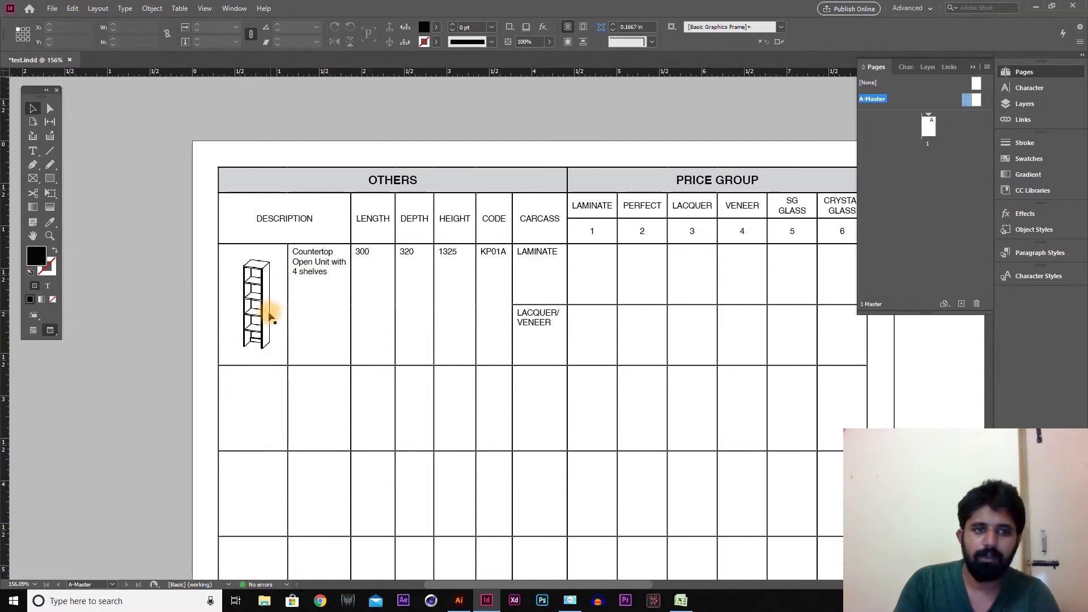
- Duplicate the first row's cabinet picture frame into the second body row
{"action": "left_click_drag", "start_coordinate": [255, 310], "coordinate": [252, 422]}
{"action": "key", "text": "ctrl+z"}
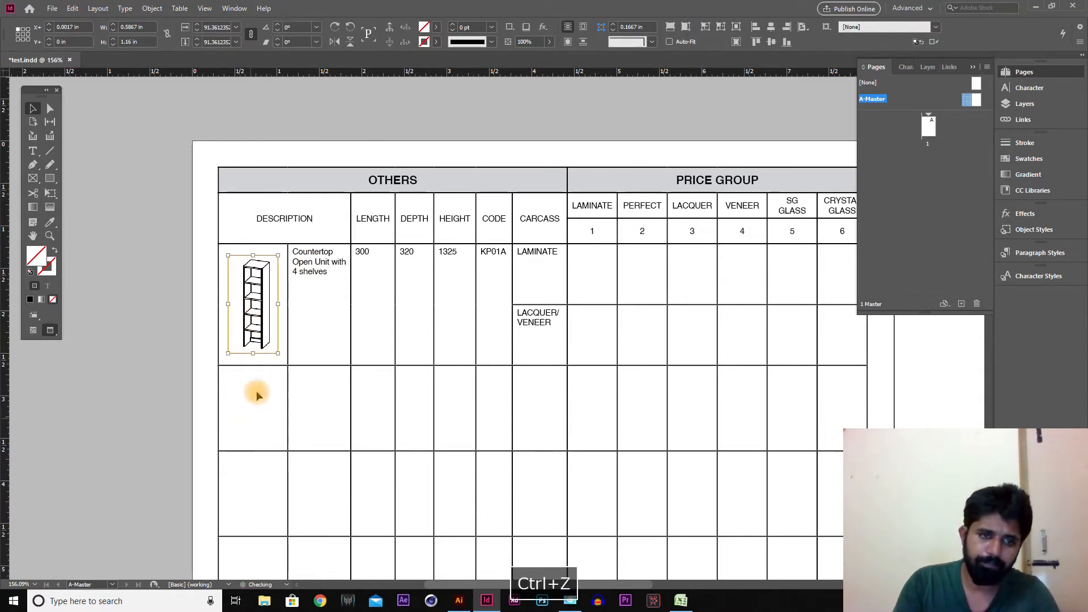
{"action": "left_click", "coordinate": [146, 306]}
{"action": "left_click", "coordinate": [269, 326]}
{"action": "left_click_drag", "start_coordinate": [270, 326], "coordinate": [258, 433]}
{"action": "left_click_drag", "start_coordinate": [296, 384], "coordinate": [302, 305]}
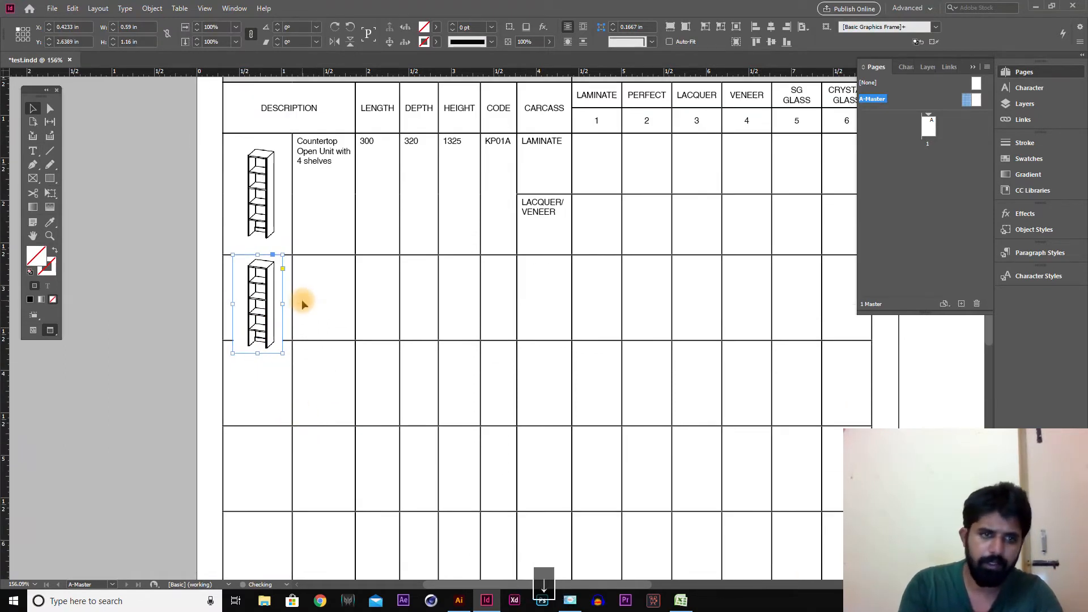
- Shorten the second row's picture frame to 1.0076 in high and fit its content proportionally
{"action": "left_click_drag", "start_coordinate": [257, 352], "coordinate": [258, 340]}
{"action": "key", "text": "ctrl+alt+shift+e"}
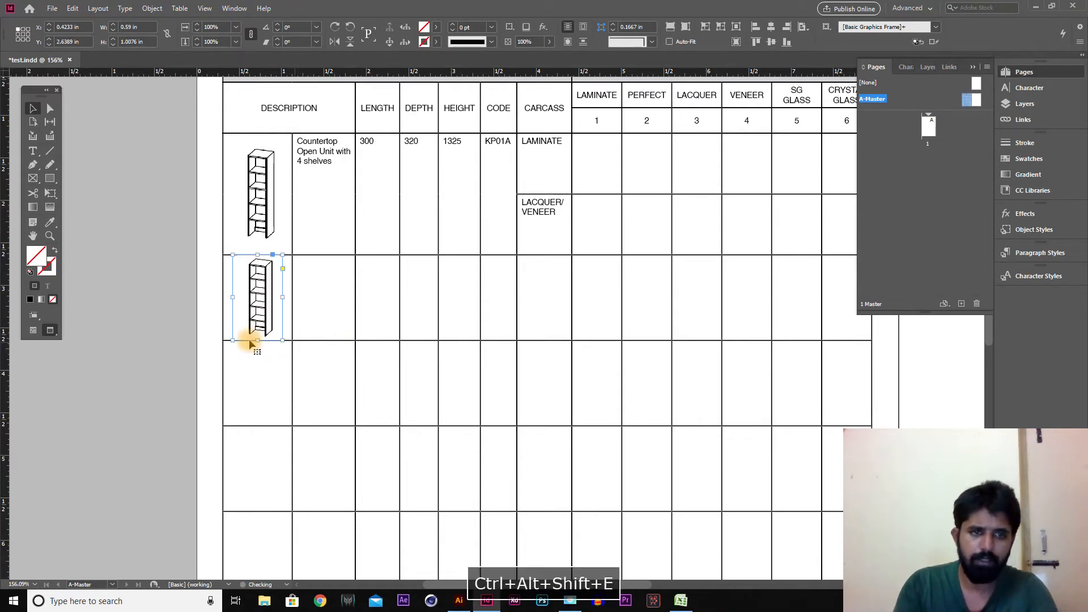
{"action": "left_click", "coordinate": [146, 332]}
- Duplicate the shortened cabinet picture frame into the third and fourth body rows, fitting the content proportionally
{"action": "key", "text": "Tab"}
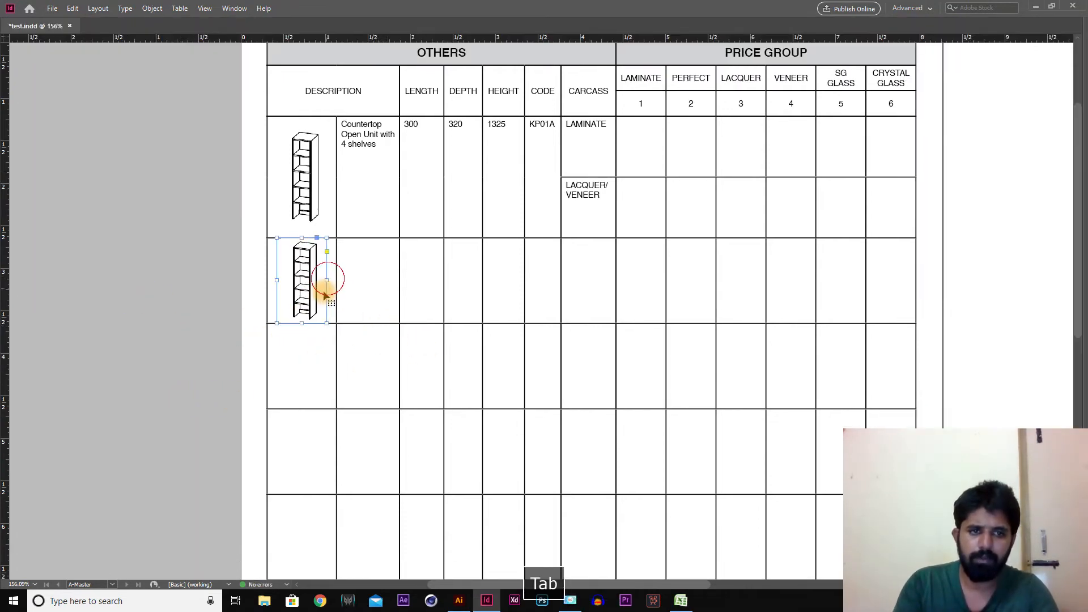
{"action": "left_click_drag", "start_coordinate": [311, 291], "coordinate": [101, 266]}
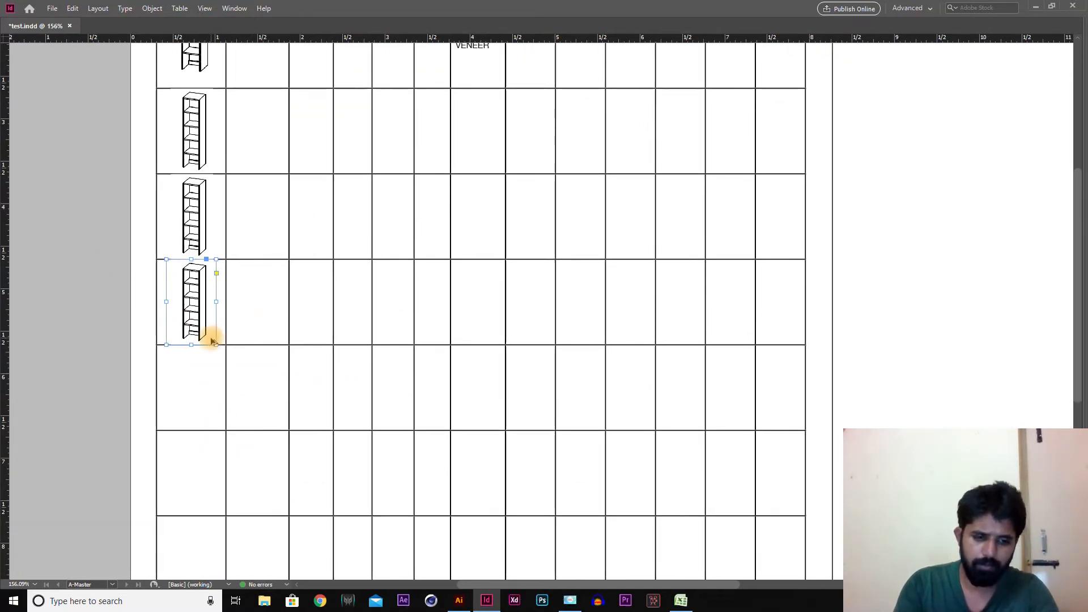
{"action": "key", "text": "ctrl+alt+shift+e"}
{"action": "key", "text": "ctrl+alt+shift+e"}
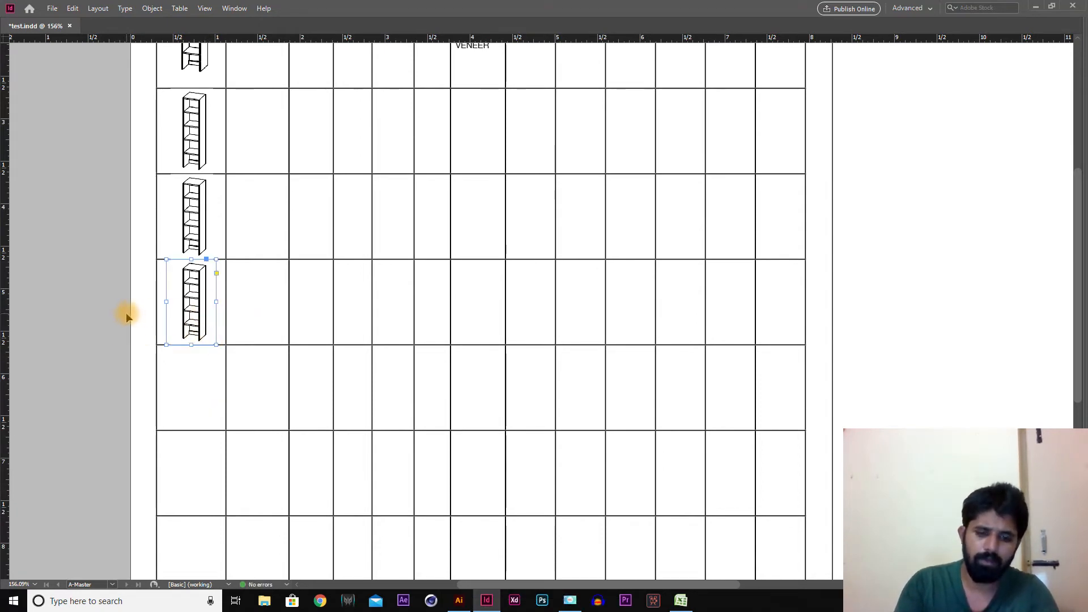
{"action": "left_click_drag", "start_coordinate": [163, 344], "coordinate": [410, 255]}
{"action": "key", "text": "ctrl+z"}
{"action": "left_click", "coordinate": [61, 221]}
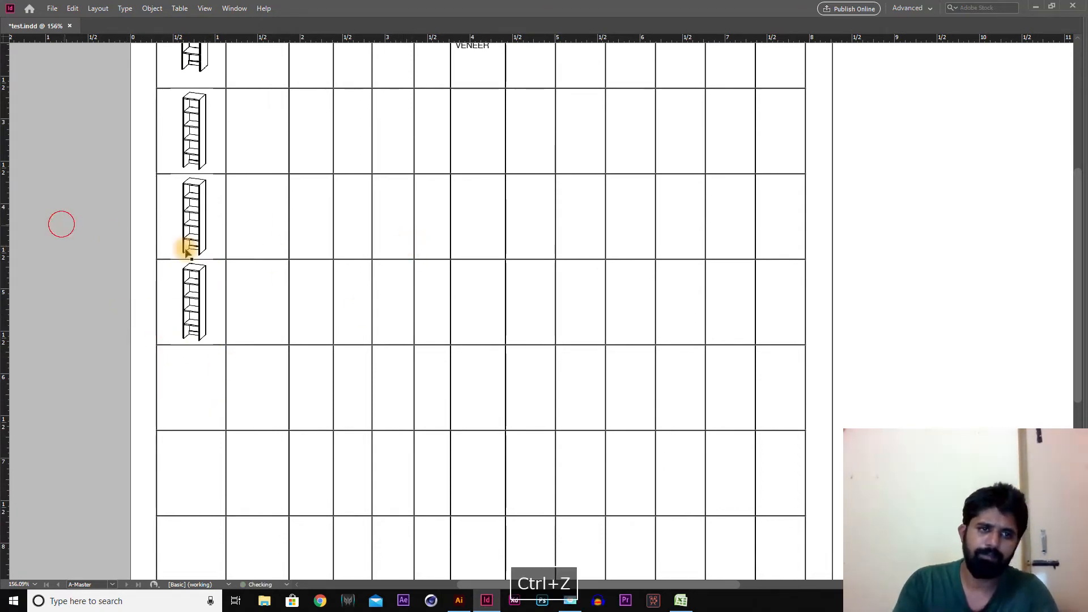
- Unlock the table frame on the A-Master page and check that it can be selected
{"action": "key", "text": "Tab"}
{"action": "double_click", "coordinate": [969, 100]}
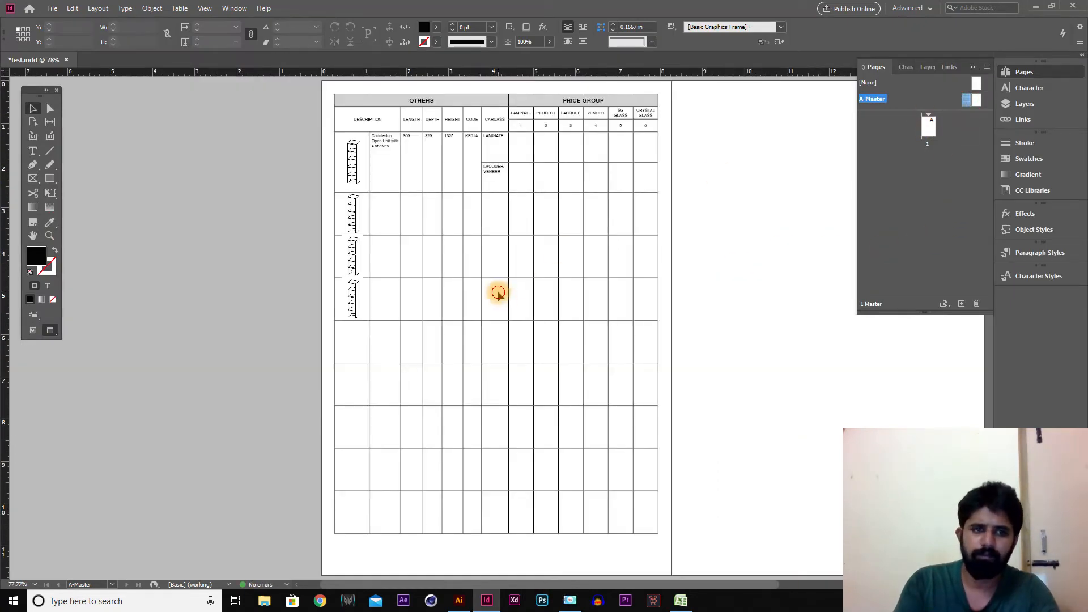
{"action": "key", "text": "z"}
{"action": "left_click", "coordinate": [709, 309]}
{"action": "key", "text": "v"}
{"action": "scroll", "coordinate": [336, 184], "scroll_direction": "up", "scroll_amount": 3}
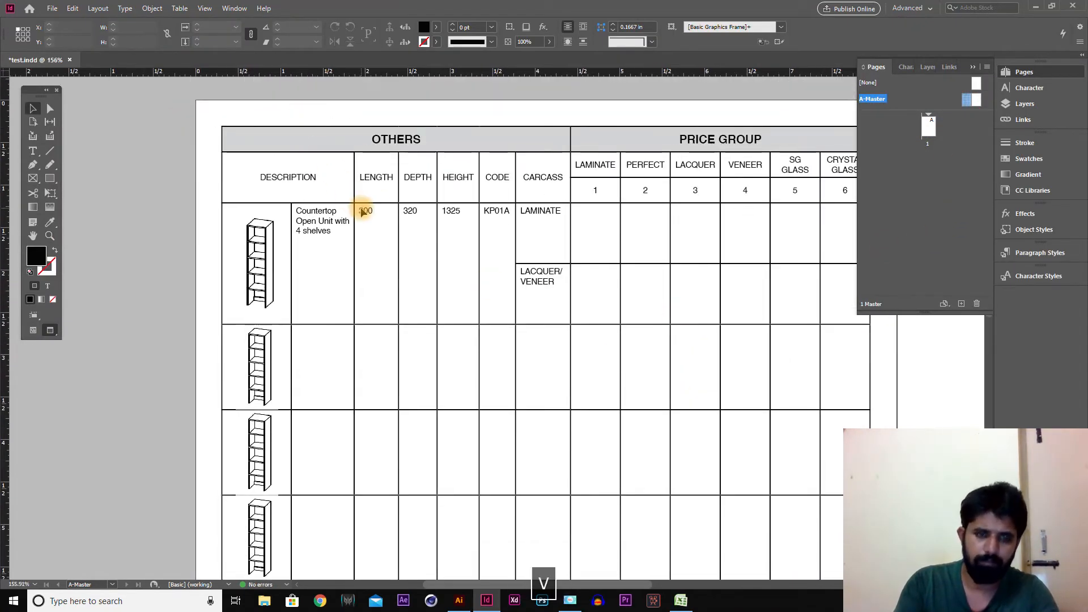
{"action": "key", "text": "ctrl+alt+l"}
{"action": "key", "text": "ctrl+alt+]"}
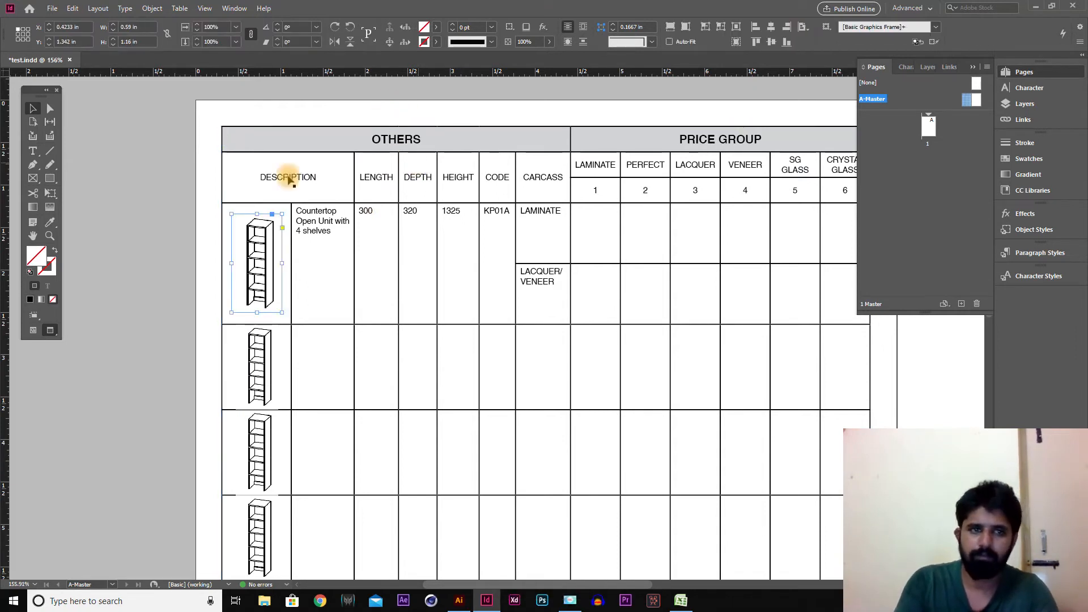
{"action": "left_click", "coordinate": [123, 208]}
{"action": "left_click", "coordinate": [254, 249]}
{"action": "left_click", "coordinate": [216, 338]}
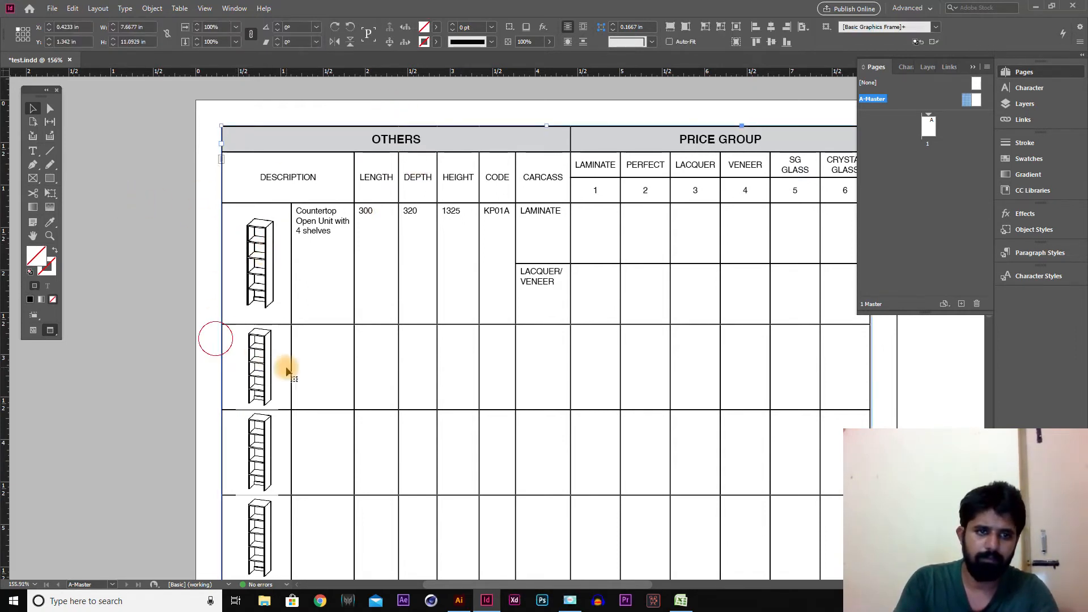
{"action": "left_click", "coordinate": [267, 365]}
{"action": "left_click", "coordinate": [165, 364]}
- Copy the KP01A LAMINATE prices I5:N5 from Excel and paste them into the LAMINATE row's six price cells in InDesign
{"action": "key", "text": "Tab"}
{"action": "key", "text": "space"}
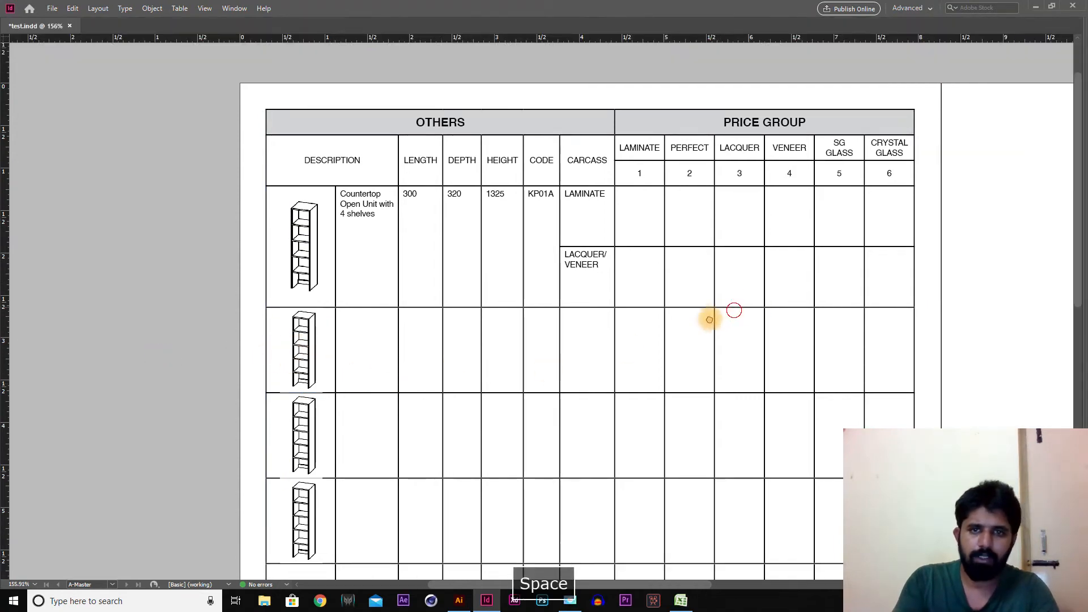
{"action": "key", "text": "v"}
{"action": "left_click", "coordinate": [342, 245]}
{"action": "key", "text": "alt+Tab"}
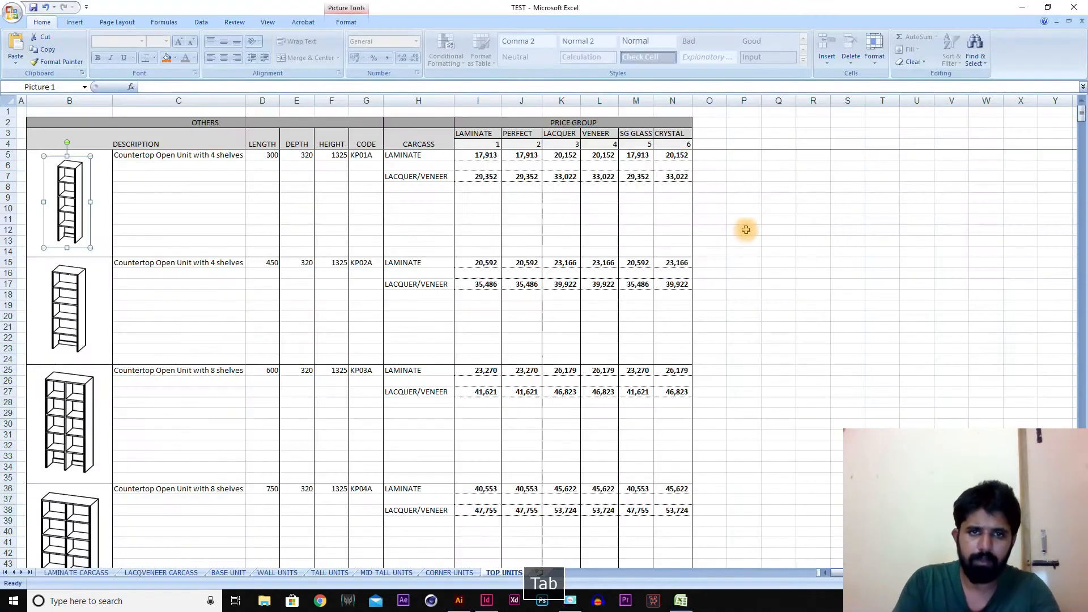
{"action": "left_click", "coordinate": [406, 159]}
{"action": "left_click", "coordinate": [479, 156]}
{"action": "left_click", "coordinate": [678, 157], "text": "shift"}
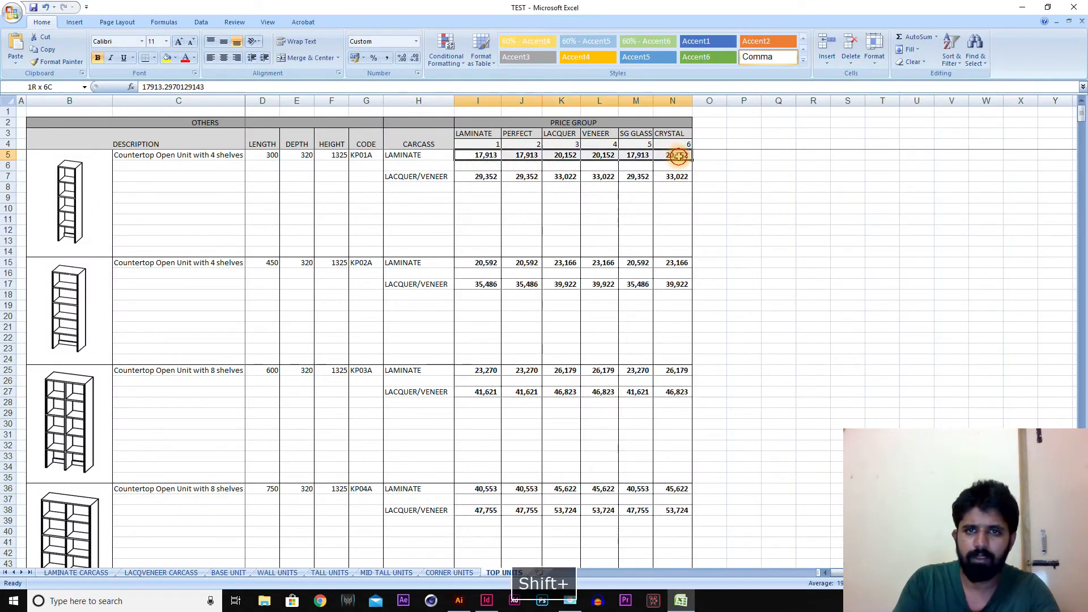
{"action": "key", "text": "ctrl+c"}
{"action": "key", "text": "alt+Tab"}
{"action": "left_click_drag", "start_coordinate": [587, 250], "coordinate": [853, 258]}
{"action": "key", "text": "ctrl+v"}
- Copy the KP01A LACQUER/VENEER prices I7:N7 from Excel and paste them into the LACQUER/VENEER row's price cells in InDesign
{"action": "key", "text": "alt+Tab"}
{"action": "left_click", "coordinate": [480, 176]}
{"action": "left_click", "coordinate": [680, 177], "text": "shift"}
{"action": "key", "text": "ctrl+c"}
{"action": "key", "text": "alt+Tab"}
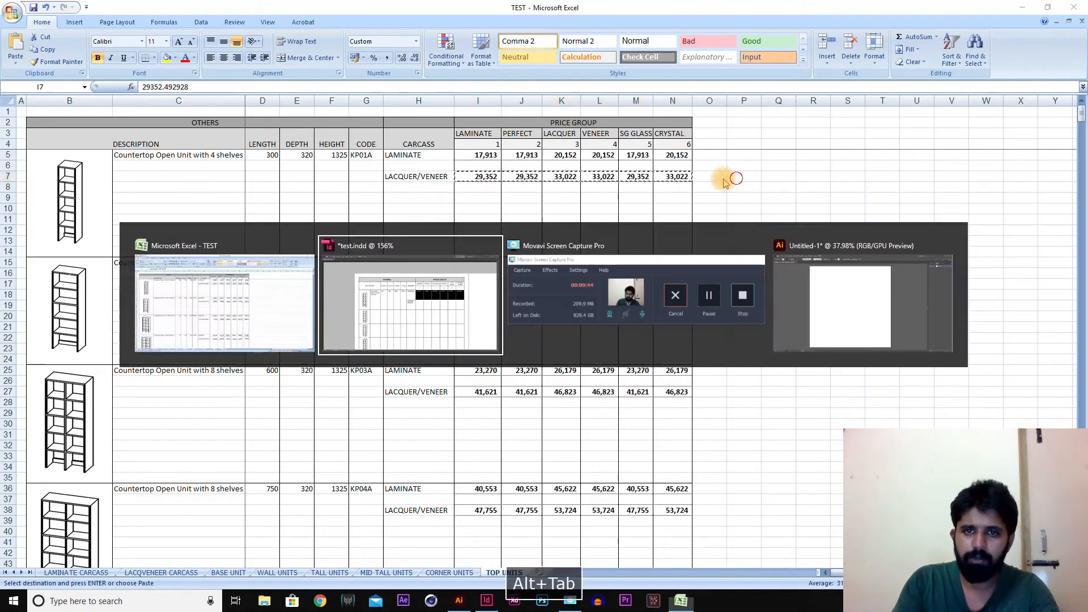
{"action": "left_click_drag", "start_coordinate": [622, 292], "coordinate": [854, 307]}
{"action": "key", "text": "ctrl+v"}
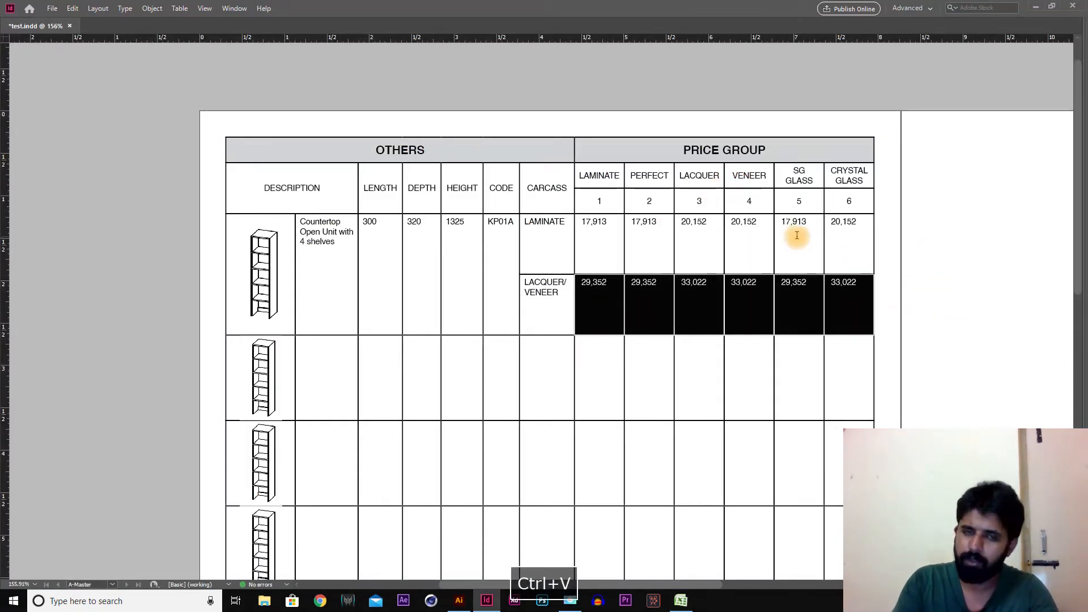
{"action": "left_click", "coordinate": [906, 265]}
{"action": "key", "text": "v"}
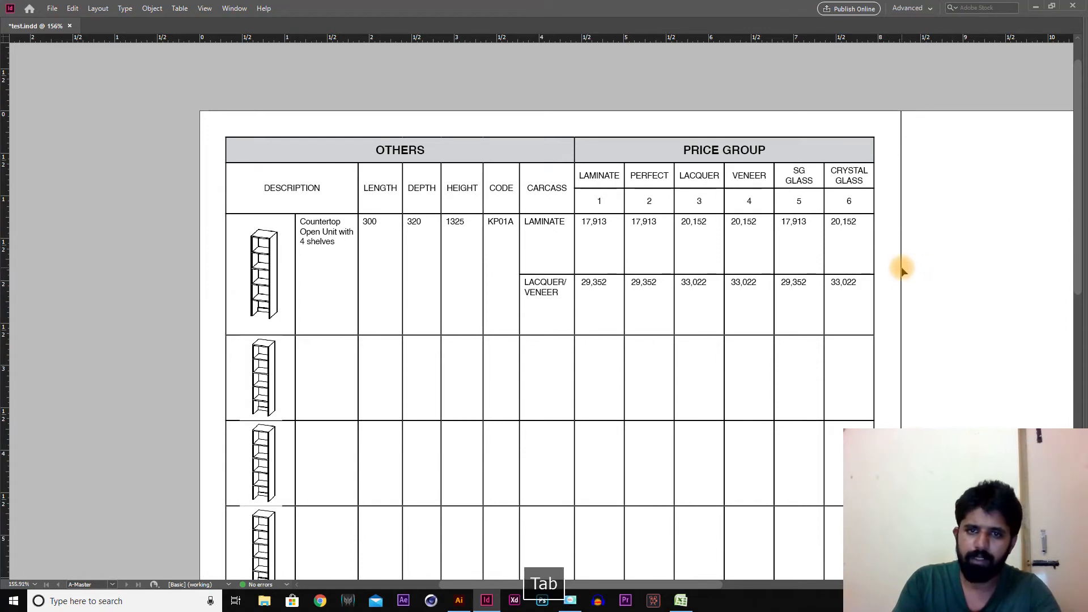
- Center the first unit's carcass and price cells both vertically and horizontally
{"action": "key", "text": "Tab"}
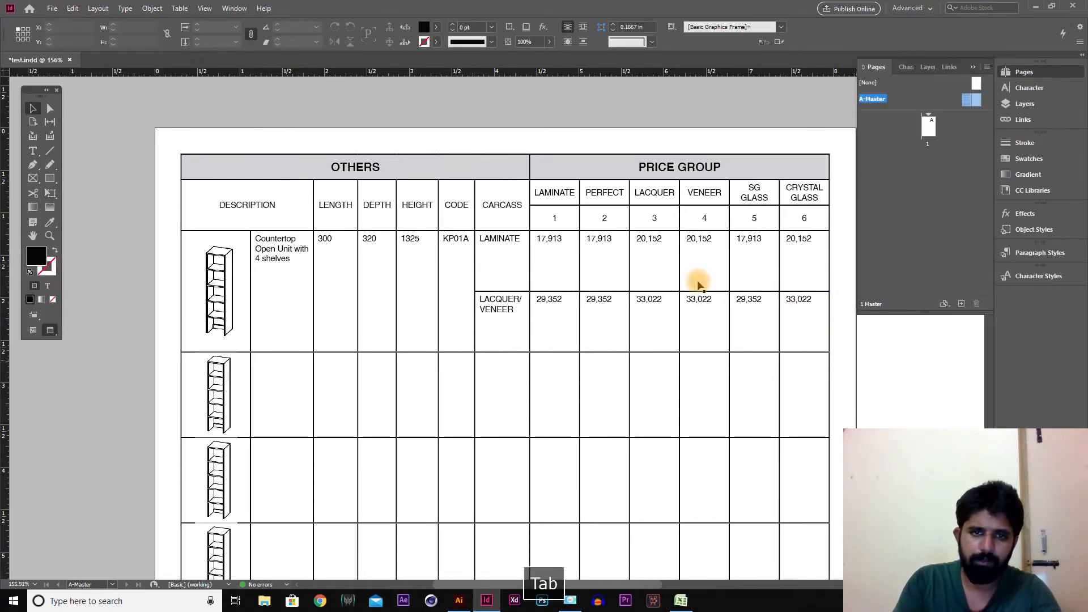
{"action": "double_click", "coordinate": [524, 251]}
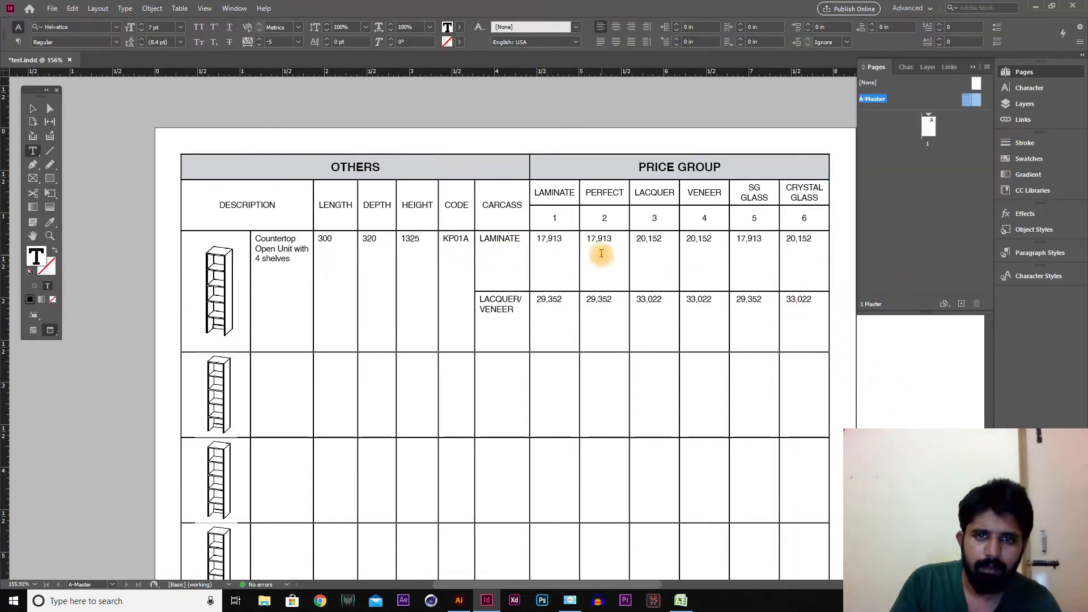
{"action": "left_click_drag", "start_coordinate": [480, 238], "coordinate": [808, 340]}
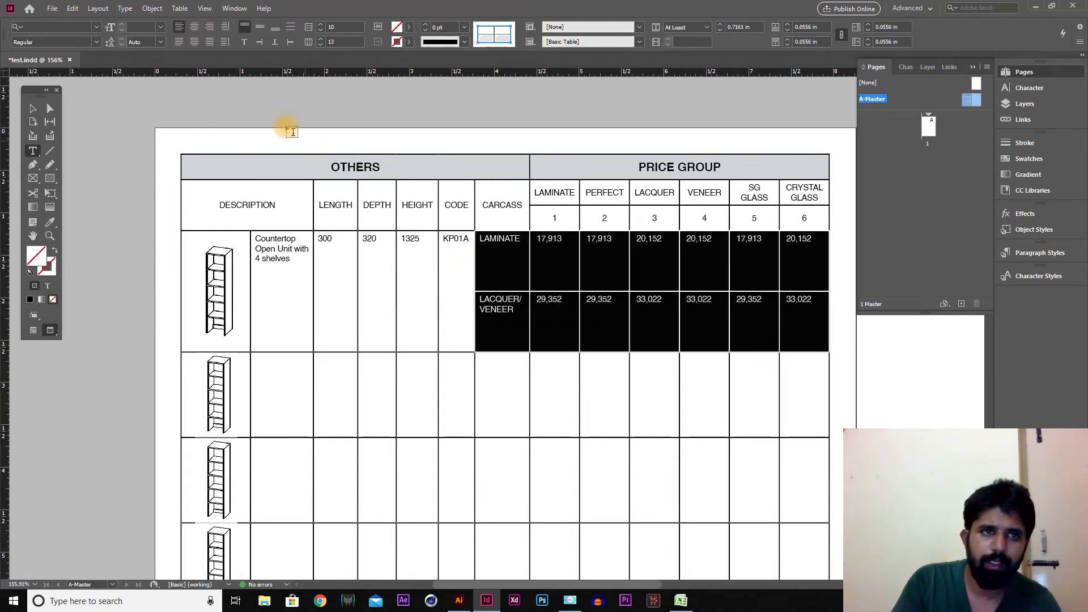
{"action": "left_click", "coordinate": [261, 29]}
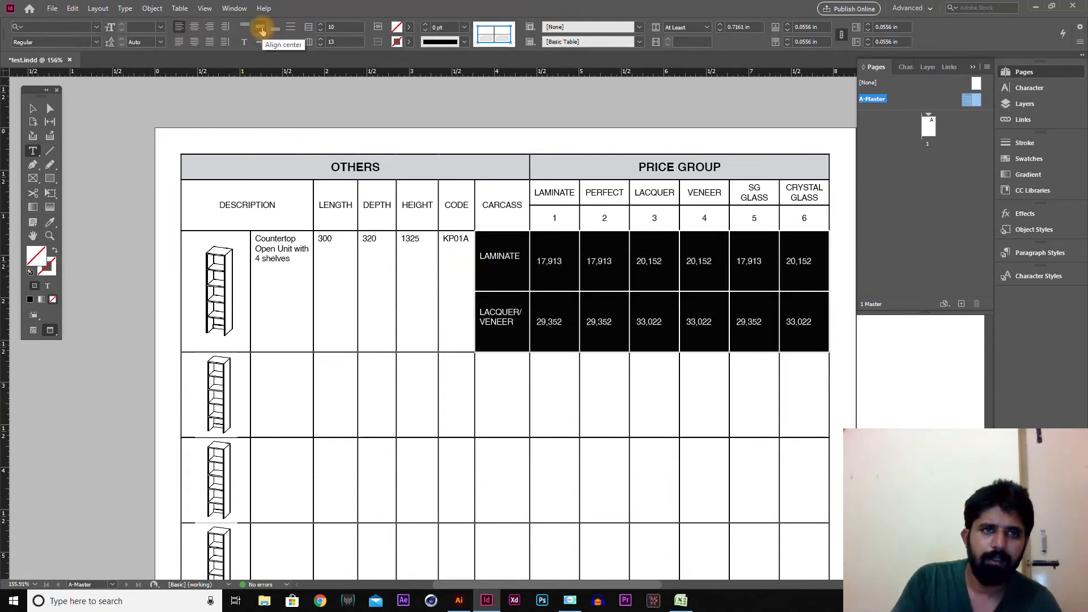
{"action": "left_click", "coordinate": [194, 27]}
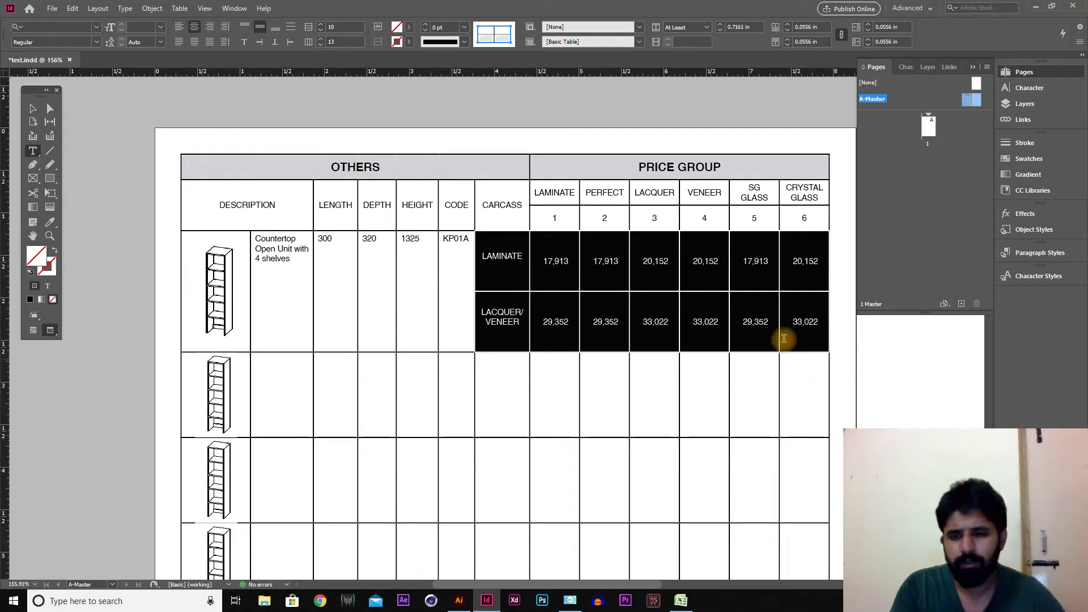
{"action": "left_click", "coordinate": [796, 318]}
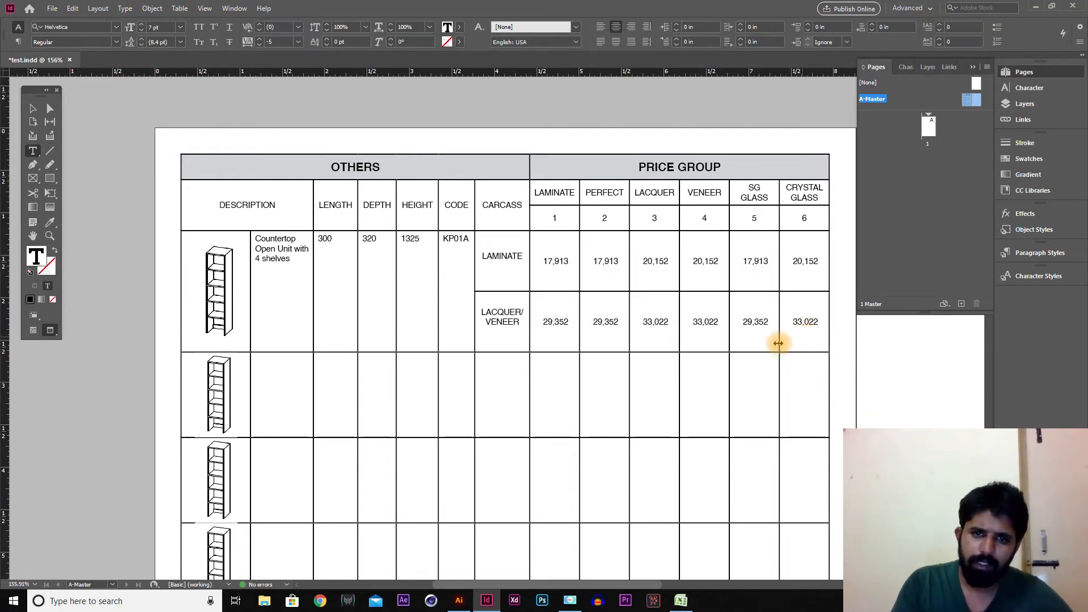
- Reduce the heights of the first unit's LAMINATE and LACQUER/VENEER rows and distribute the two rows evenly
{"action": "left_click_drag", "start_coordinate": [699, 353], "coordinate": [718, 256]}
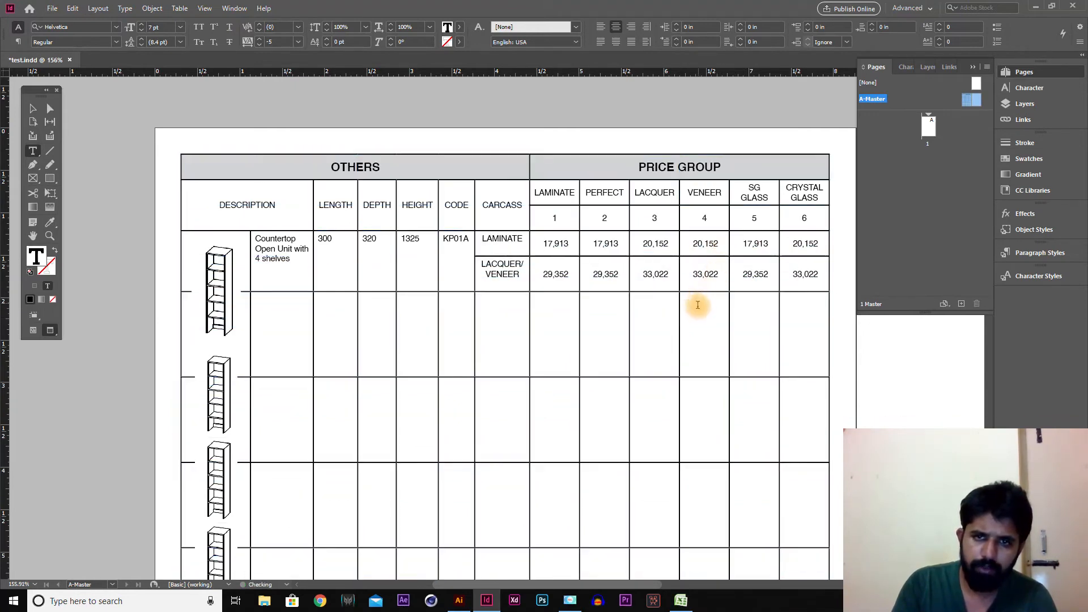
{"action": "mouse_move", "coordinate": [697, 291]}
{"action": "left_mouse_down"}
{"action": "mouse_move", "coordinate": [695, 282]}
{"action": "mouse_move", "coordinate": [698, 290]}
{"action": "left_mouse_up"}
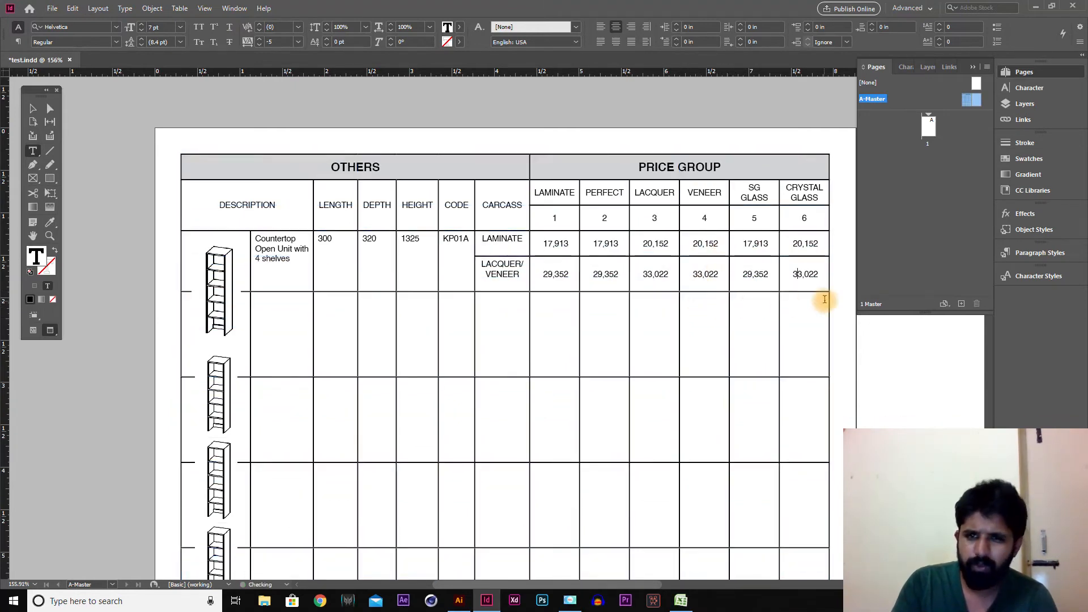
{"action": "left_click_drag", "start_coordinate": [803, 279], "coordinate": [806, 239]}
{"action": "right_click", "coordinate": [806, 240]}
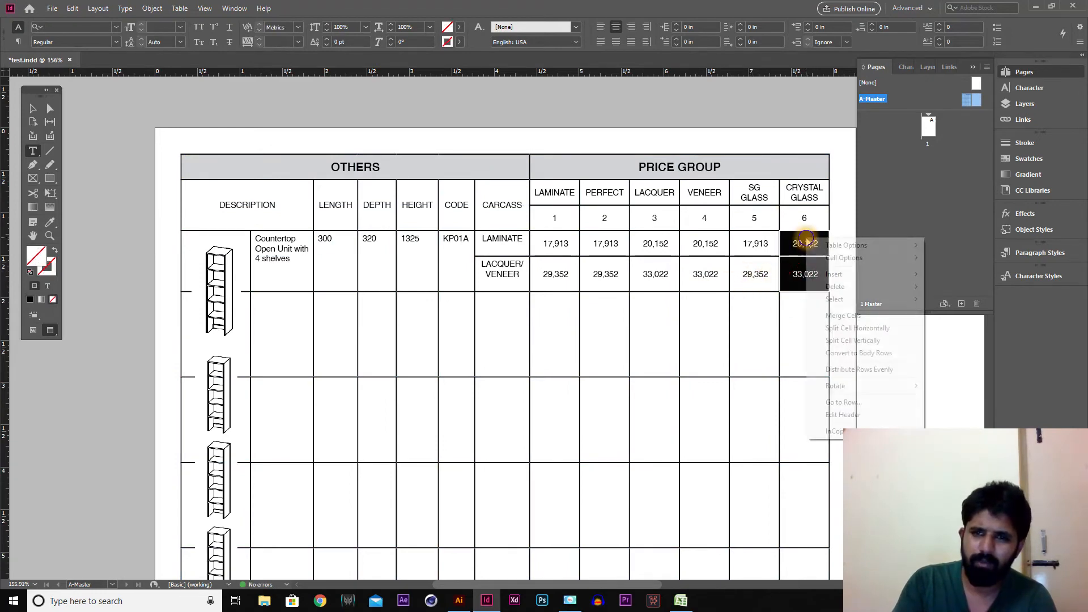
{"action": "left_click", "coordinate": [864, 369]}
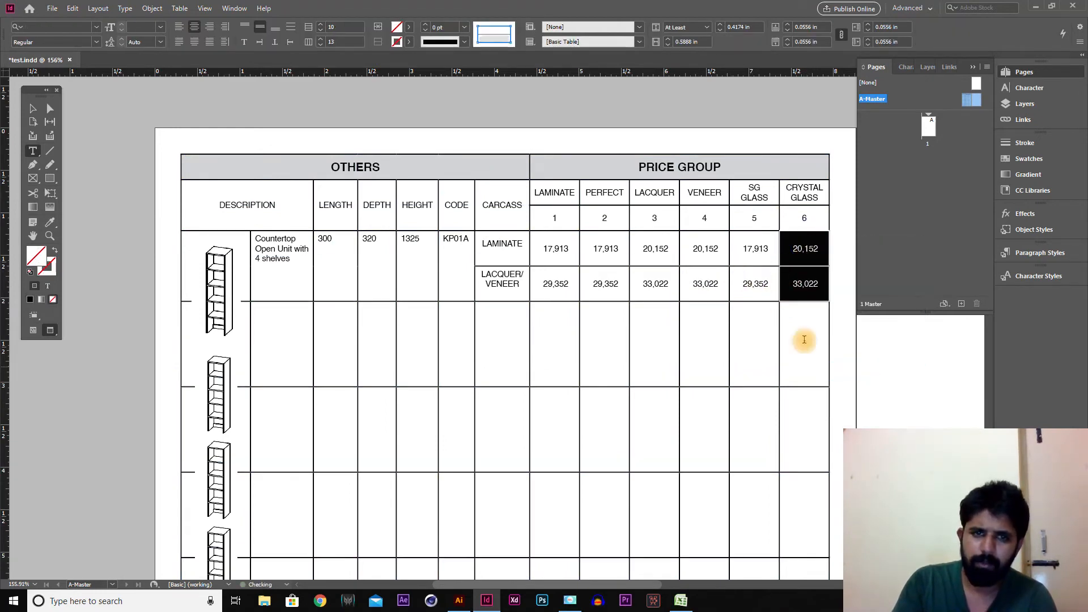
{"action": "left_click", "coordinate": [36, 109]}
{"action": "left_click", "coordinate": [785, 363]}
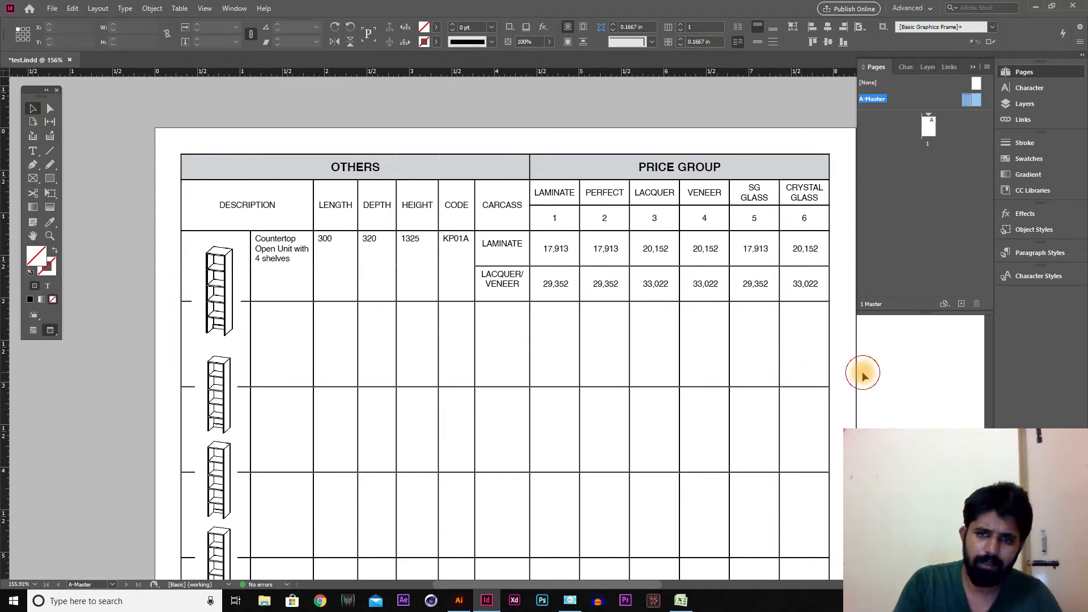
- Try to copy the first unit's carcass and price cells into the second unit's unsplit row
{"action": "key", "text": "ctrl+minus"}
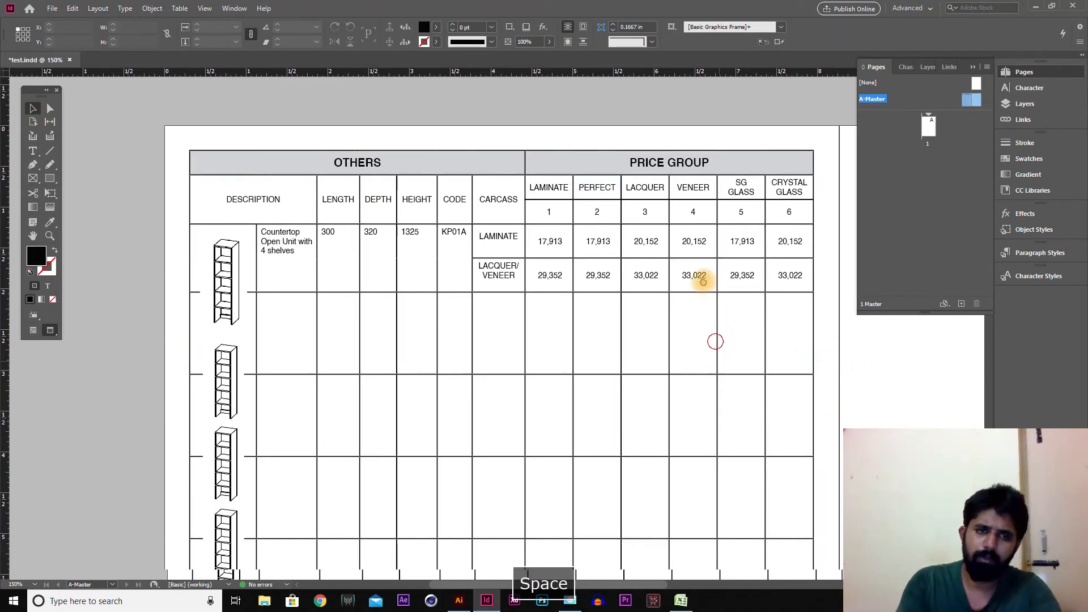
{"action": "left_click_drag", "start_coordinate": [717, 340], "coordinate": [704, 286]}
{"action": "key", "text": "v"}
{"action": "double_click", "coordinate": [478, 180]}
{"action": "left_click_drag", "start_coordinate": [478, 180], "coordinate": [802, 232]}
{"action": "key", "text": "ctrl+c"}
{"action": "left_click_drag", "start_coordinate": [502, 270], "coordinate": [784, 289]}
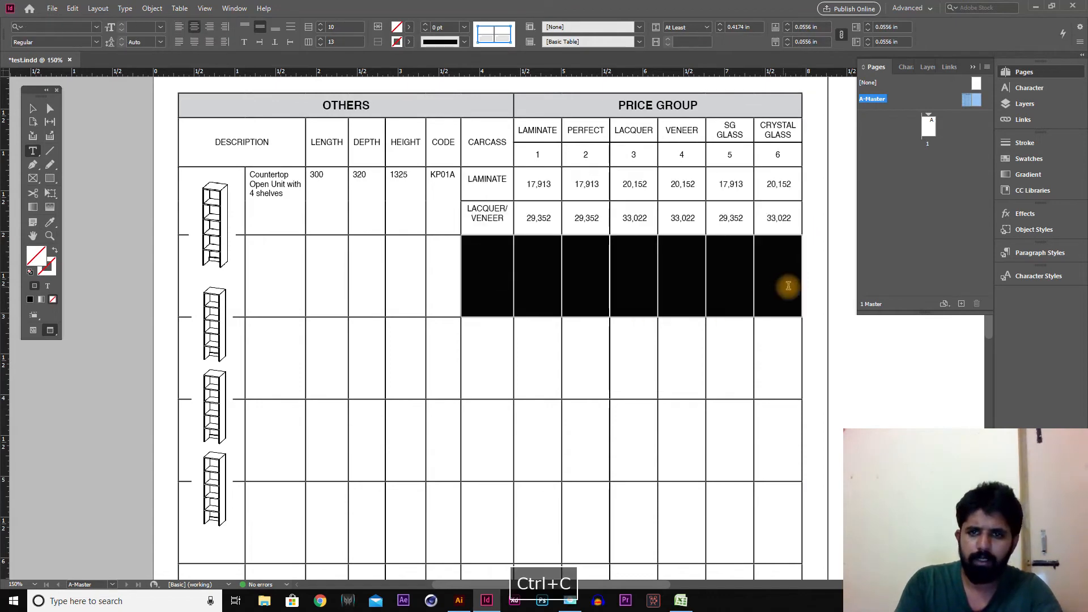
{"action": "key", "text": "ctrl+v"}
{"action": "key", "text": "ctrl+z"}
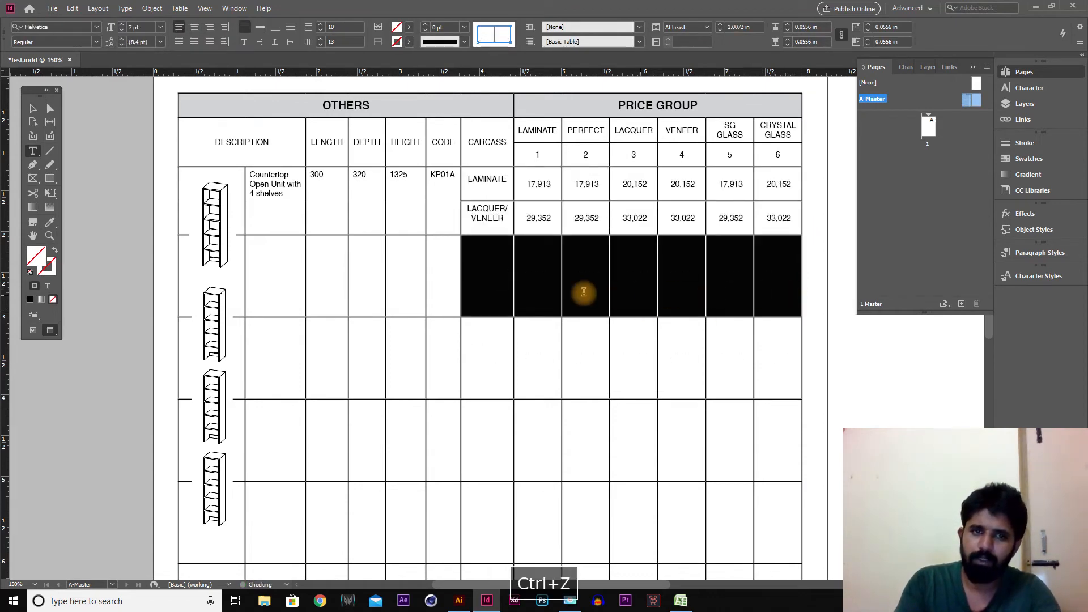
- Try copying only the first unit's LAMINATE label into the second unit's unsplit row
{"action": "left_click", "coordinate": [466, 179]}
{"action": "left_click_drag", "start_coordinate": [466, 179], "coordinate": [510, 182]}
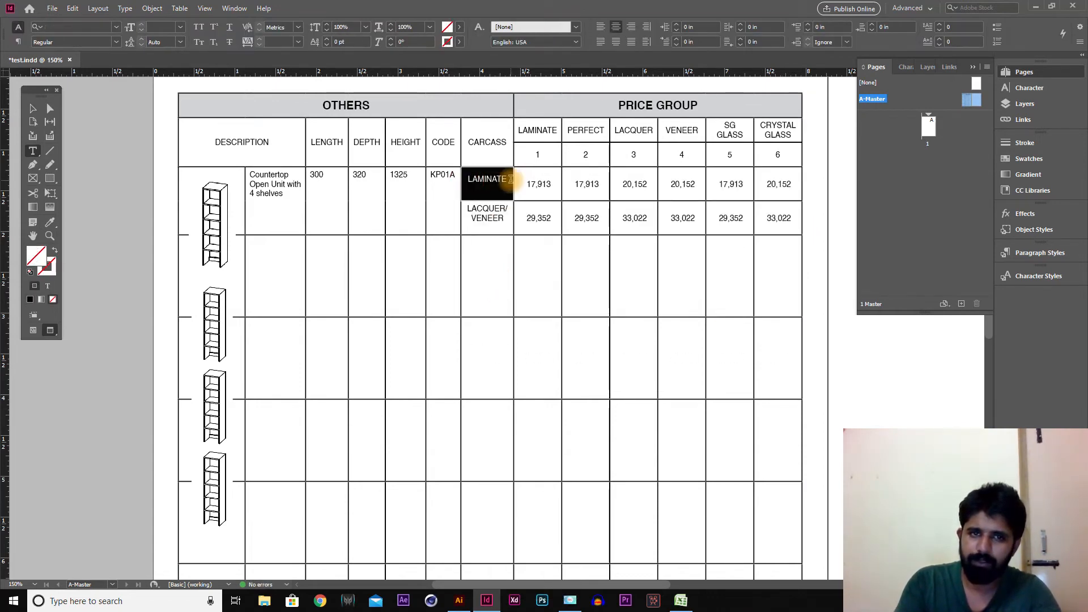
{"action": "key", "text": "ctrl+c"}
{"action": "left_click_drag", "start_coordinate": [481, 267], "coordinate": [772, 274]}
{"action": "key", "text": "ctrl+v"}
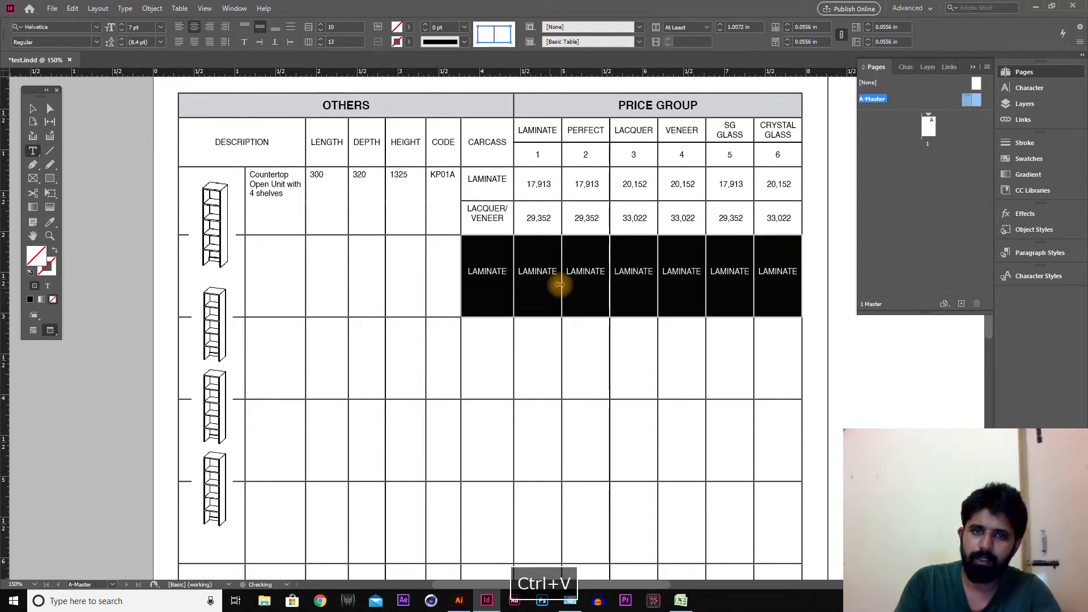
{"action": "key", "text": "ctrl+z"}
{"action": "left_click", "coordinate": [488, 267]}
{"action": "mouse_move", "coordinate": [502, 296]}
{"action": "left_mouse_down"}
{"action": "mouse_move", "coordinate": [516, 298]}
{"action": "mouse_move", "coordinate": [504, 298]}
{"action": "left_mouse_up"}
{"action": "key", "text": "ctrl+v"}
{"action": "key", "text": "ctrl+z"}
{"action": "key", "text": "ctrl+z"}
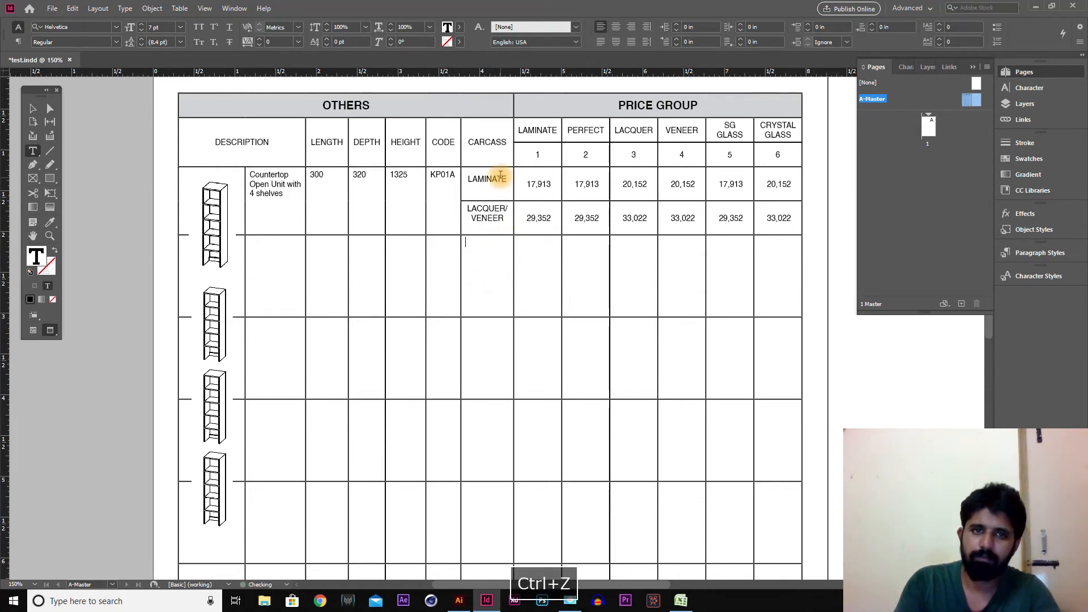
{"action": "key", "text": "ctrl+c"}
{"action": "key", "text": "ctrl+v"}
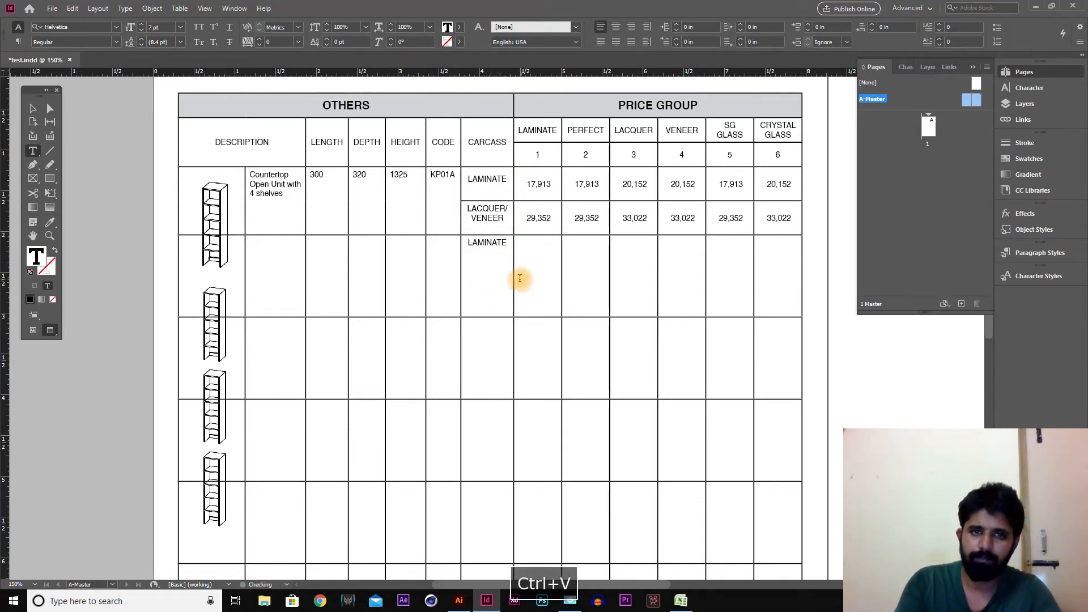
- Split the second unit's carcass and price cells horizontally and paste the first unit's carcass and price cells into them
{"action": "left_click_drag", "start_coordinate": [478, 260], "coordinate": [778, 267]}
{"action": "right_click", "coordinate": [647, 266]}
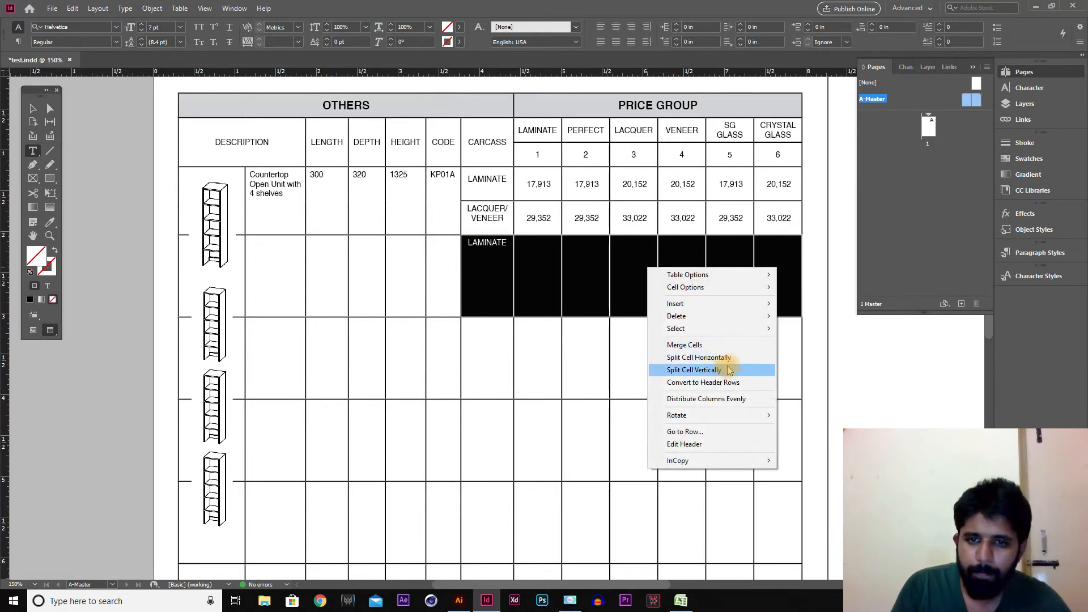
{"action": "left_click", "coordinate": [726, 358]}
{"action": "left_click_drag", "start_coordinate": [479, 180], "coordinate": [802, 213]}
{"action": "key", "text": "ctrl+c"}
{"action": "left_click_drag", "start_coordinate": [485, 273], "coordinate": [787, 301]}
{"action": "key", "text": "ctrl+v"}
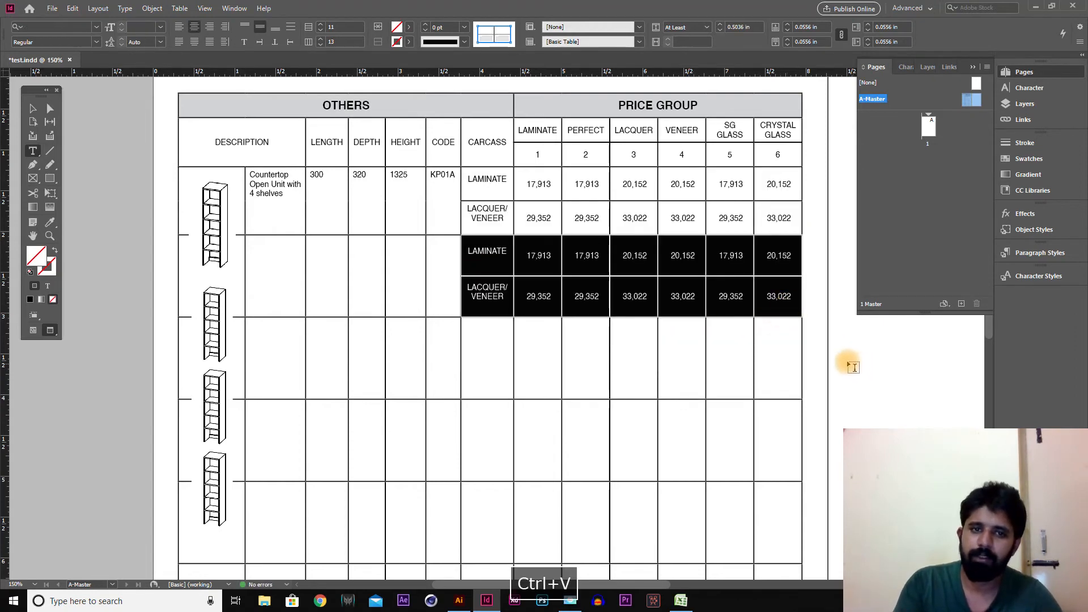
- Clear the copied prices from the second unit's LAMINATE and LACQUER/VENEER rows, keeping the carcass labels
{"action": "left_click", "coordinate": [498, 252]}
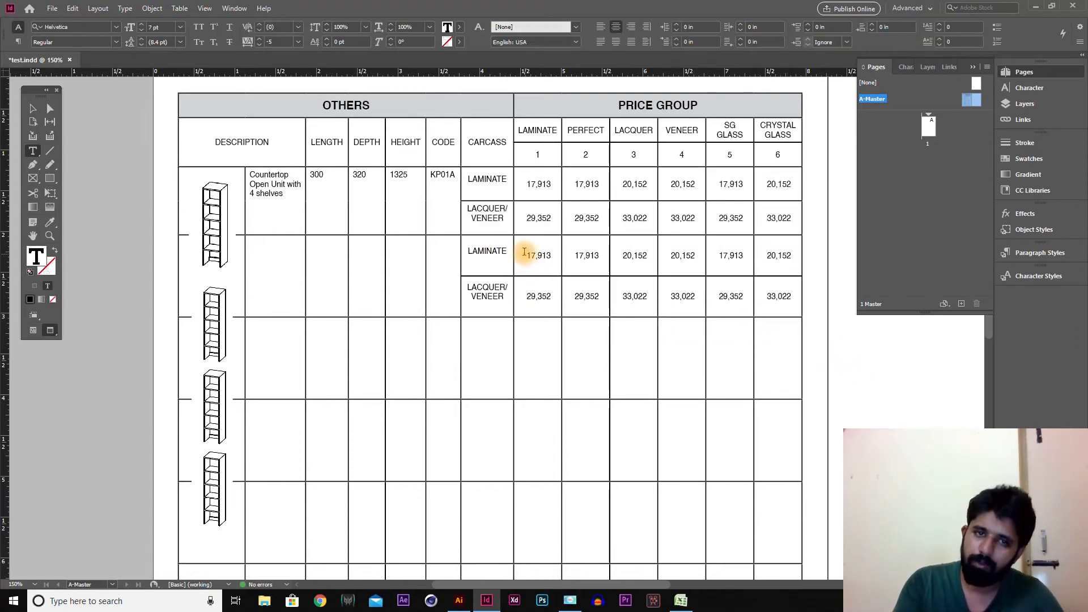
{"action": "left_click_drag", "start_coordinate": [522, 253], "coordinate": [822, 291]}
{"action": "key", "text": "Delete"}
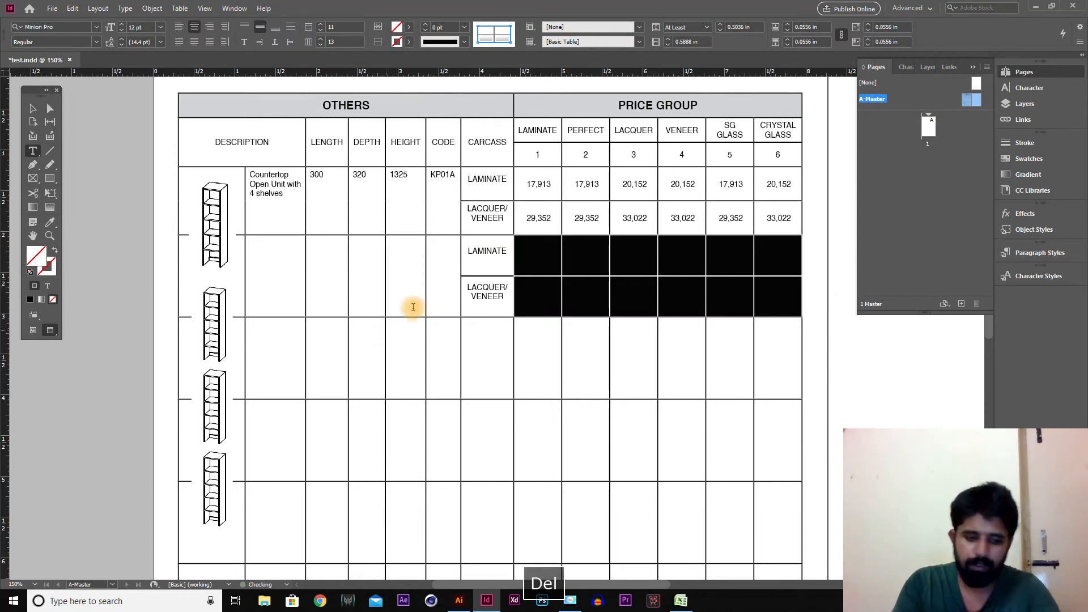
- Copy the KP02A LACQUER/VENEER prices I17:N17 from Excel and paste them into the second unit's LACQUER/VENEER price cells in InDesign
{"action": "key", "text": "alt+Tab"}
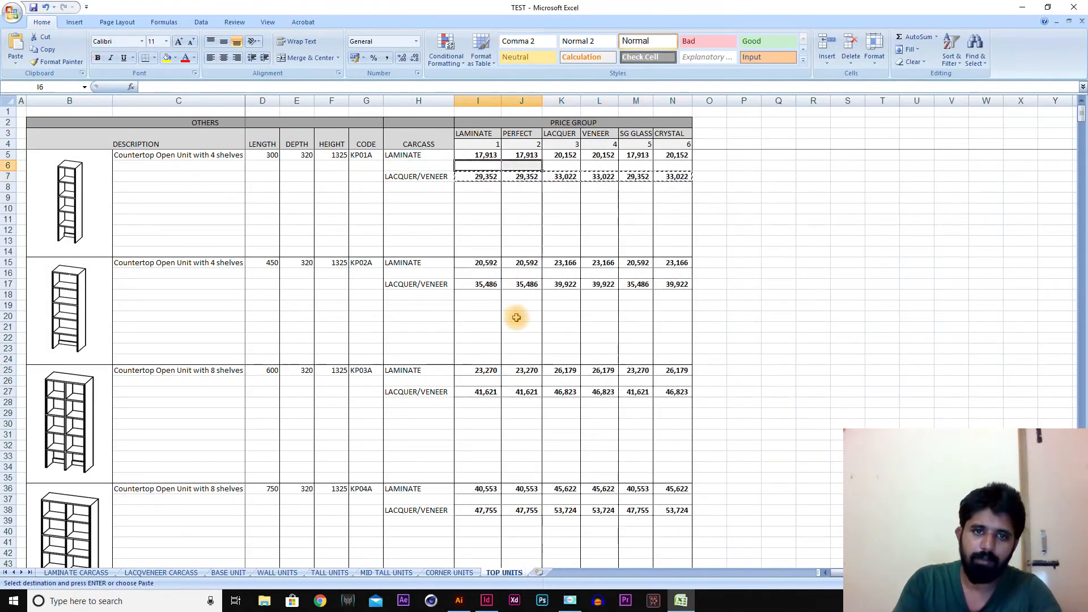
{"action": "left_click", "coordinate": [486, 284]}
{"action": "left_click", "coordinate": [680, 284], "text": "shift"}
{"action": "key", "text": "ctrl+c"}
{"action": "key", "text": "alt+Tab"}
{"action": "left_click_drag", "start_coordinate": [517, 286], "coordinate": [771, 296]}
{"action": "key", "text": "ctrl+v"}
- Copy the KP02A LAMINATE prices I15:N15 from Excel and paste them into the second unit's LAMINATE price cells in InDesign
{"action": "key", "text": "alt+Tab"}
{"action": "left_click", "coordinate": [480, 262]}
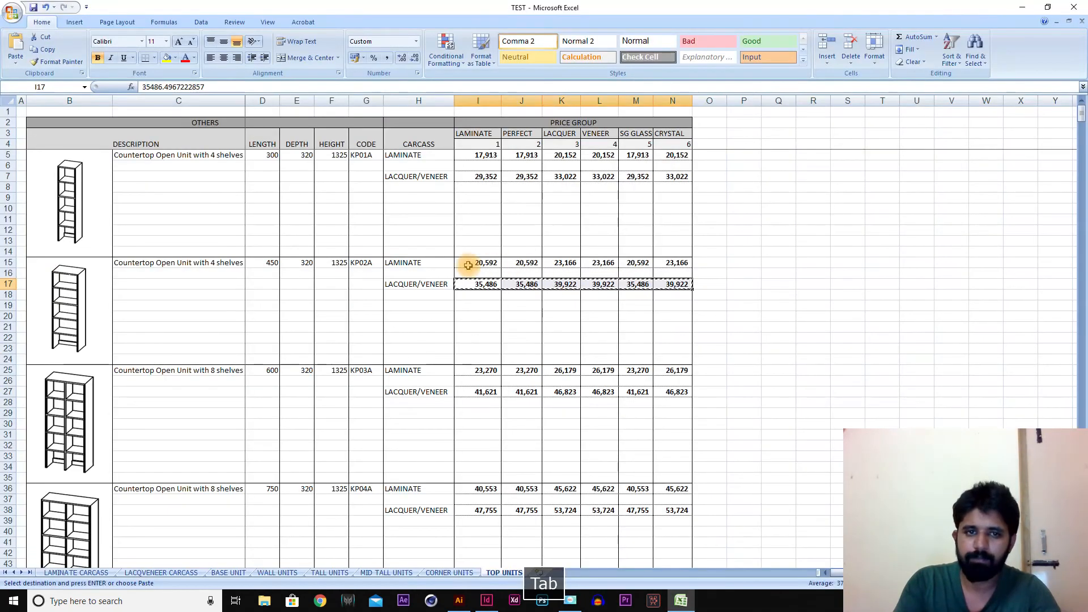
{"action": "left_click", "coordinate": [679, 263], "text": "shift"}
{"action": "key", "text": "ctrl+c"}
{"action": "key", "text": "alt+Tab"}
{"action": "left_click_drag", "start_coordinate": [529, 260], "coordinate": [770, 258]}
{"action": "key", "text": "ctrl+v"}
{"action": "left_click", "coordinate": [850, 368]}
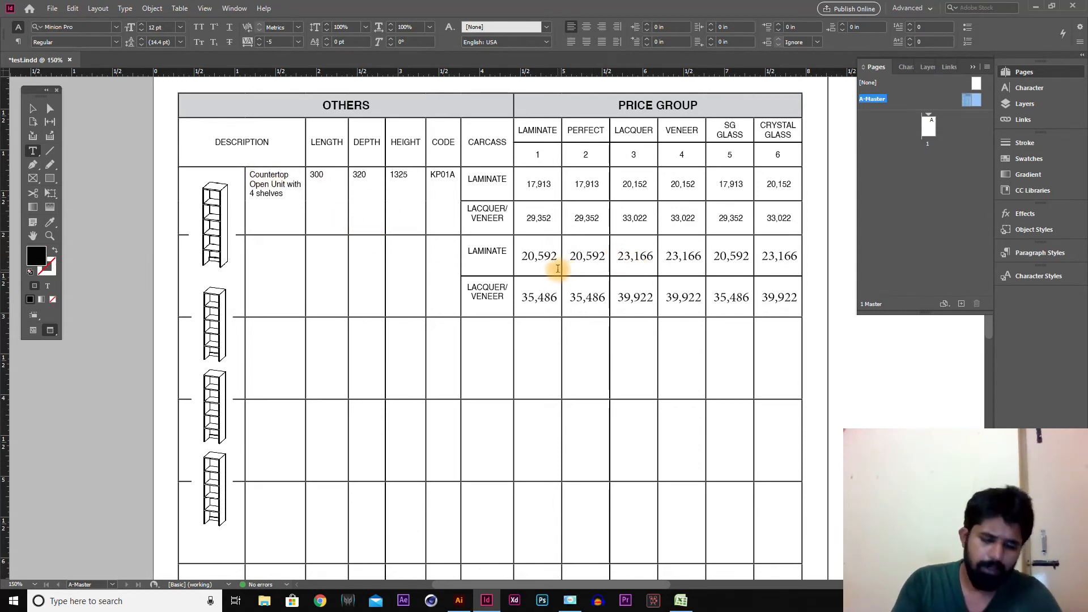
{"action": "left_click_drag", "start_coordinate": [533, 255], "coordinate": [815, 288]}
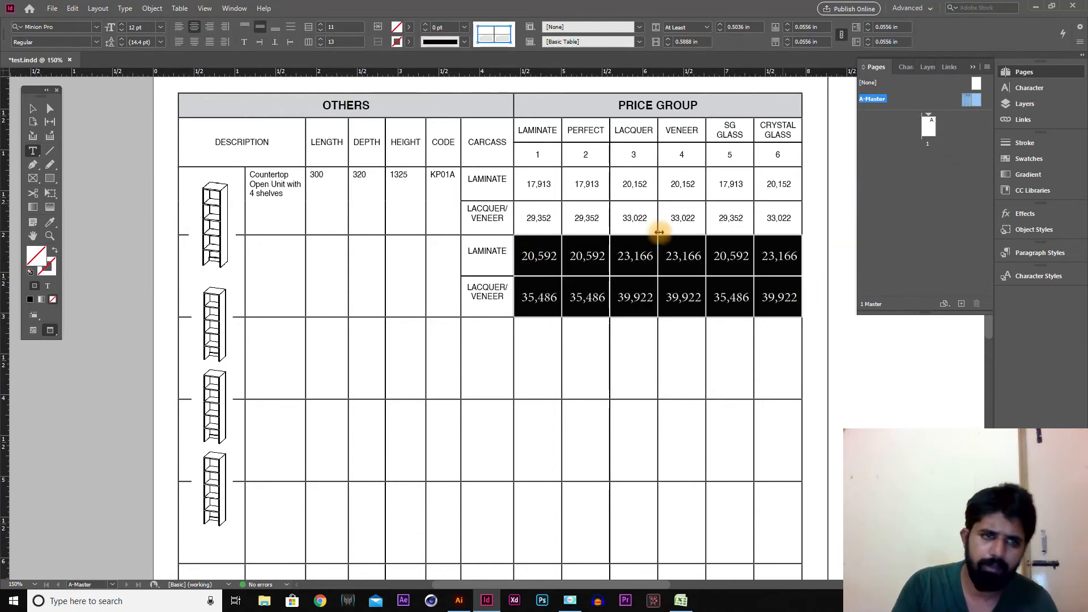
- Shorten the first unit's floating picture frame to about 0.72 in high
{"action": "left_click", "coordinate": [33, 109]}
{"action": "left_click", "coordinate": [217, 234]}
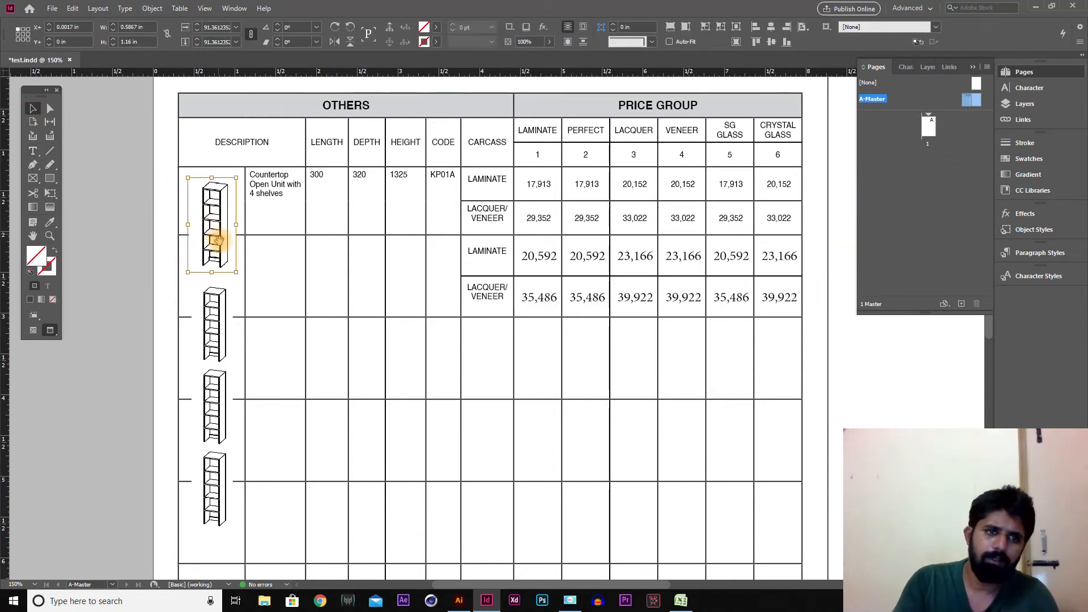
{"action": "left_click", "coordinate": [207, 210]}
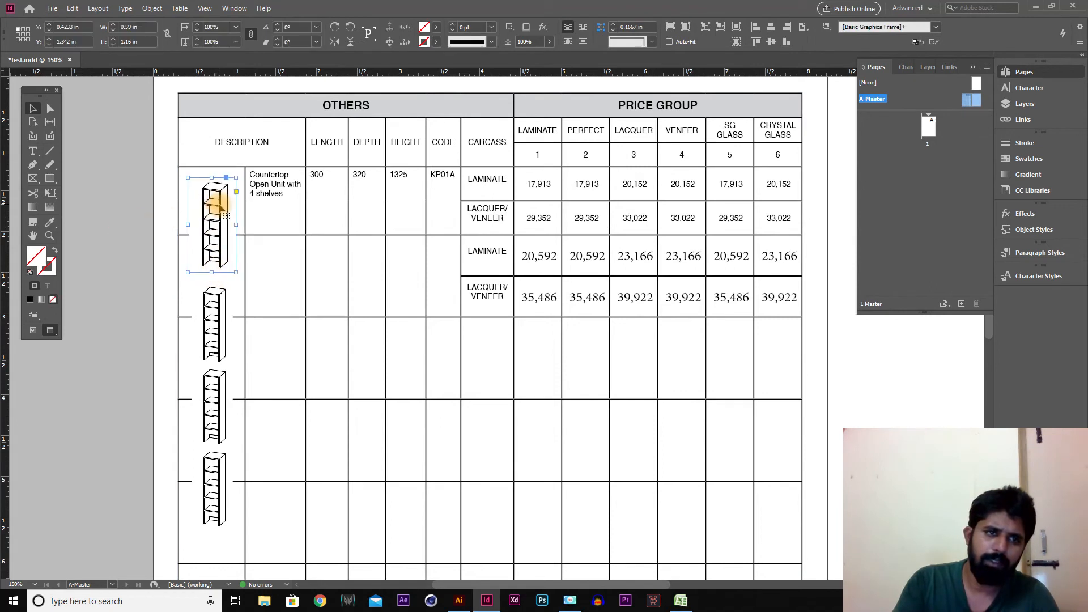
{"action": "left_click_drag", "start_coordinate": [211, 270], "coordinate": [218, 236]}
{"action": "left_click", "coordinate": [236, 229]}
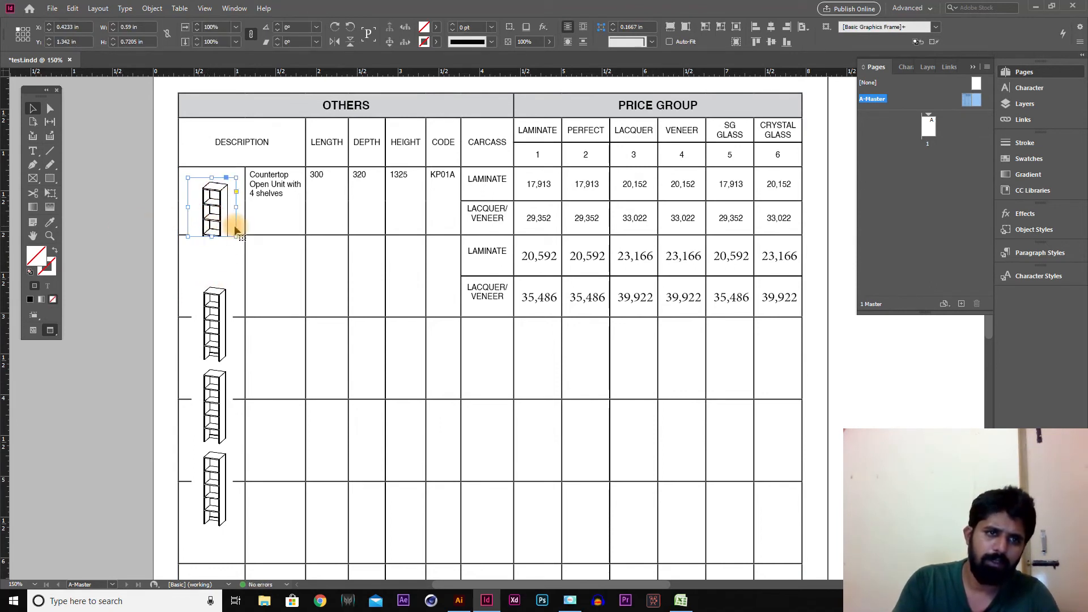
- Cut the first unit's picture, delete its floating frame, and paste the picture inside the first unit's picture cell
{"action": "key", "text": "ctrl+x"}
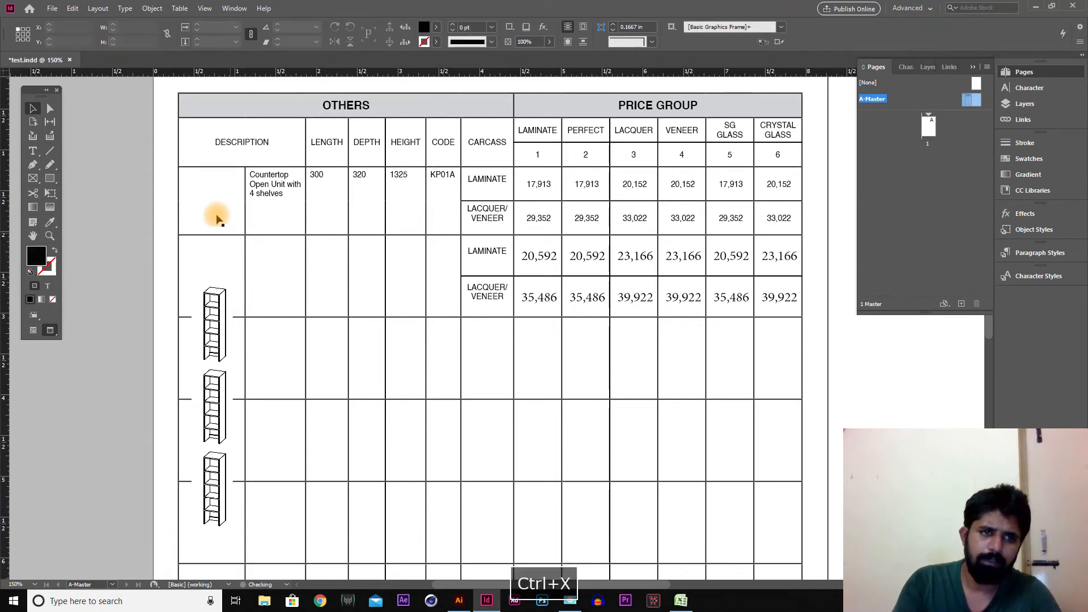
{"action": "key", "text": "Delete"}
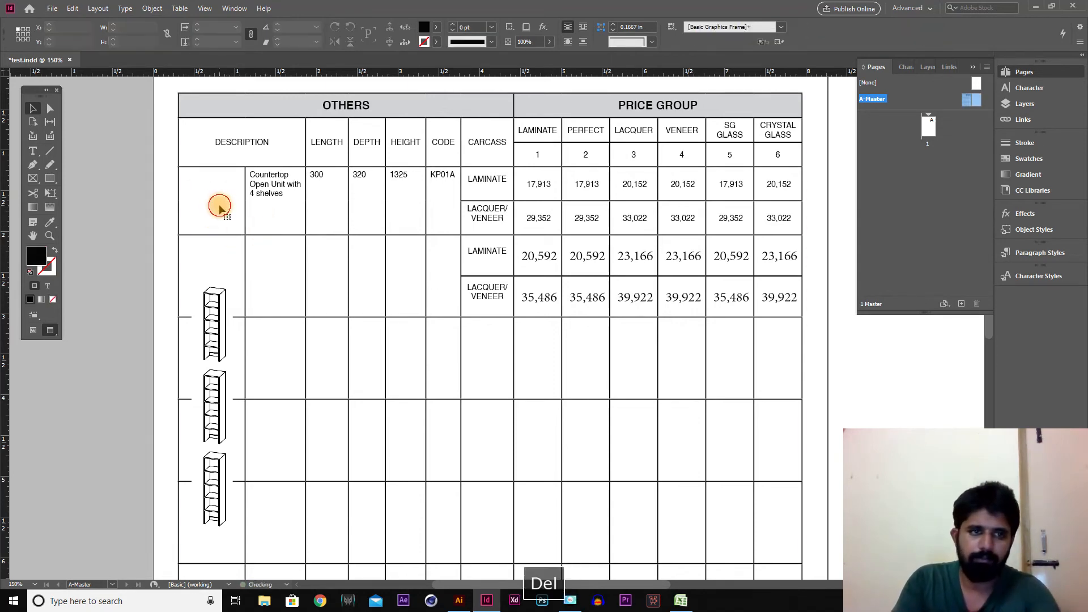
{"action": "double_click", "coordinate": [219, 192]}
{"action": "left_click", "coordinate": [73, 8]}
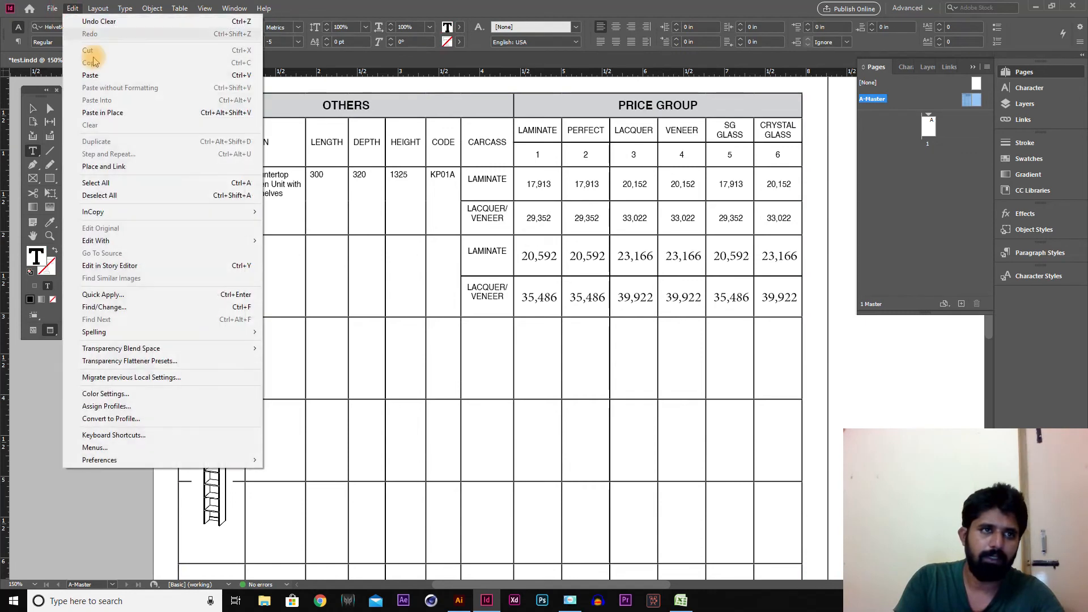
{"action": "left_click", "coordinate": [125, 114]}
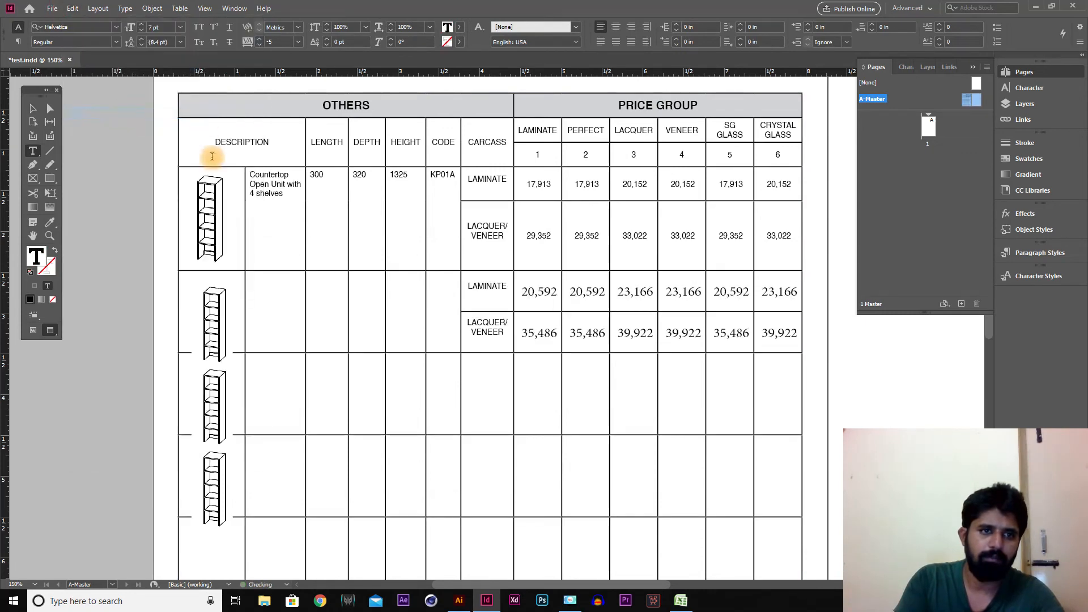
- Shorten the first unit's inline picture frame to about 0.72 in high and fit the picture proportionally inside it
{"action": "left_click", "coordinate": [33, 109]}
{"action": "left_click", "coordinate": [206, 226]}
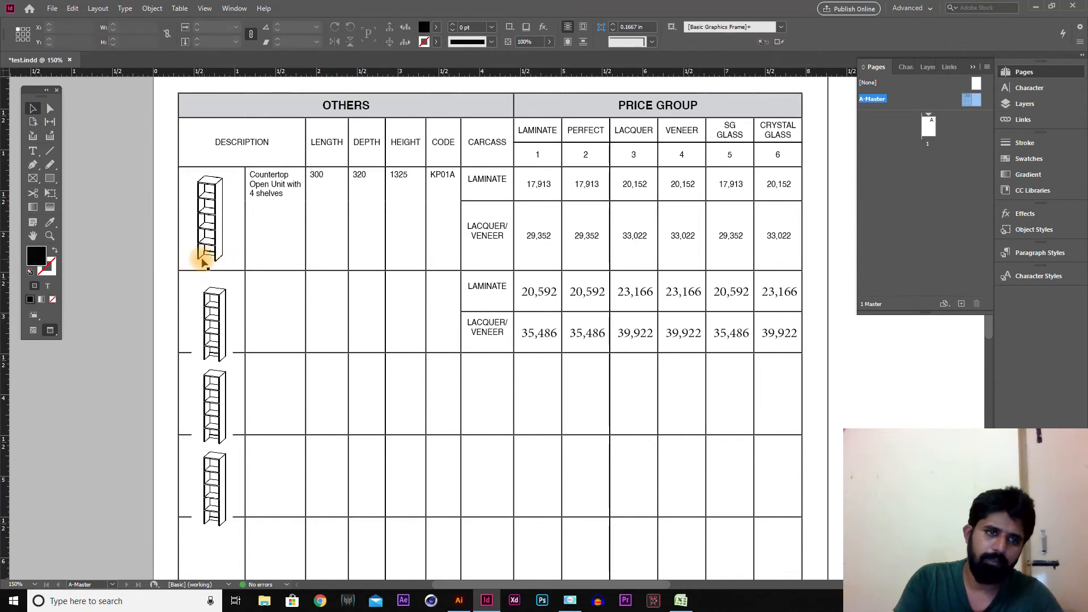
{"action": "left_click_drag", "start_coordinate": [206, 265], "coordinate": [213, 233]}
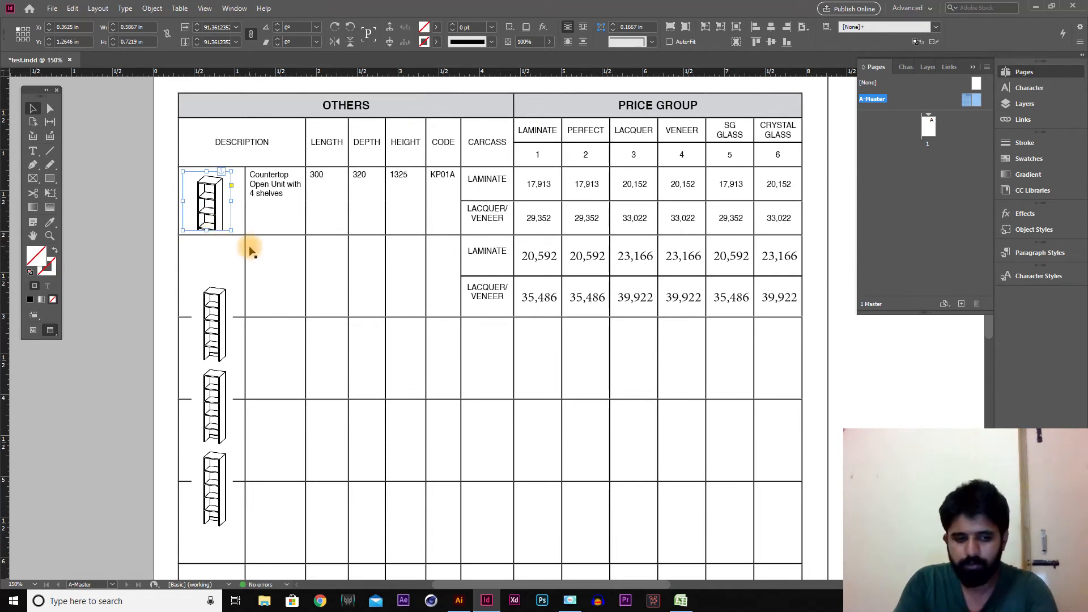
{"action": "key", "text": "ctrl+alt+shift+e"}
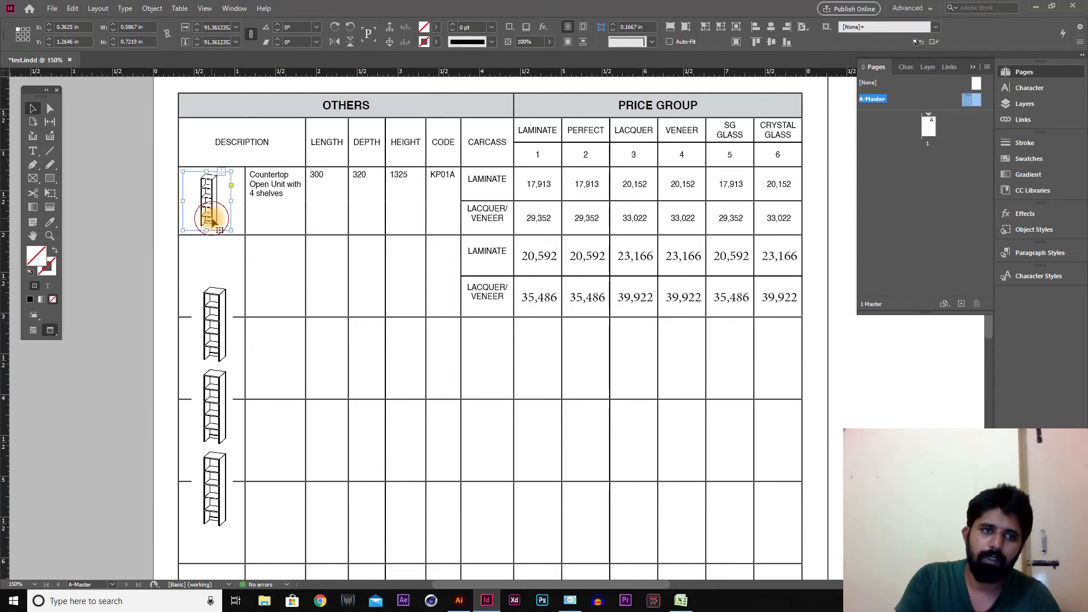
- Try to shift the first unit's picture horizontally toward the middle of its cell
{"action": "key", "text": "Right"}
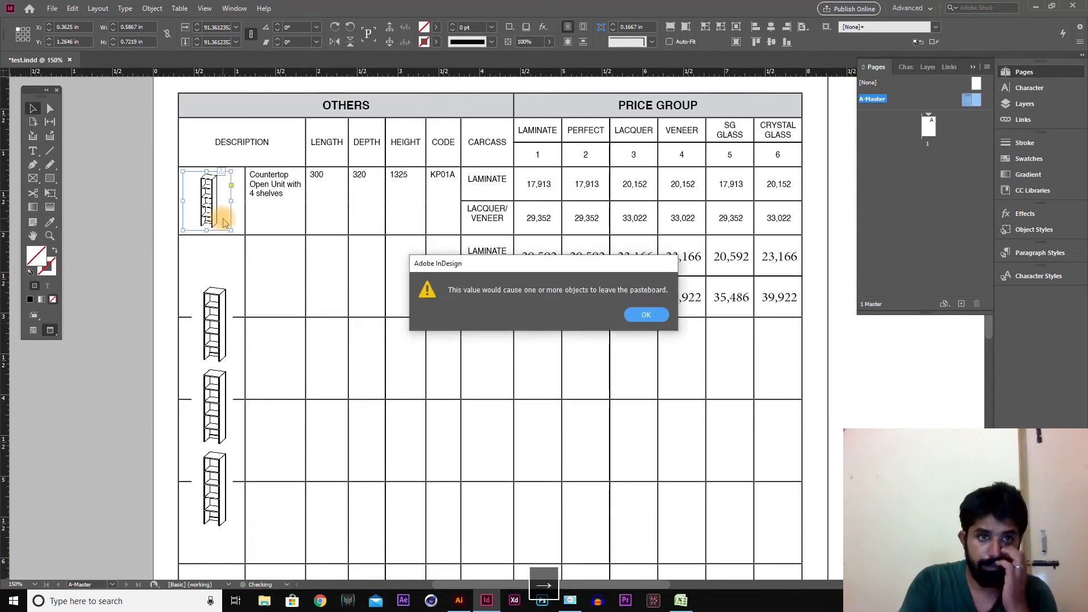
{"action": "key", "text": "Escape"}
{"action": "key", "text": "z"}
{"action": "left_click_drag", "start_coordinate": [160, 155], "coordinate": [406, 282]}
{"action": "key", "text": "v"}
{"action": "mouse_move", "coordinate": [235, 264]}
{"action": "left_mouse_down"}
{"action": "mouse_move", "coordinate": [226, 274]}
{"action": "mouse_move", "coordinate": [256, 278]}
{"action": "mouse_move", "coordinate": [249, 263]}
{"action": "left_mouse_up"}
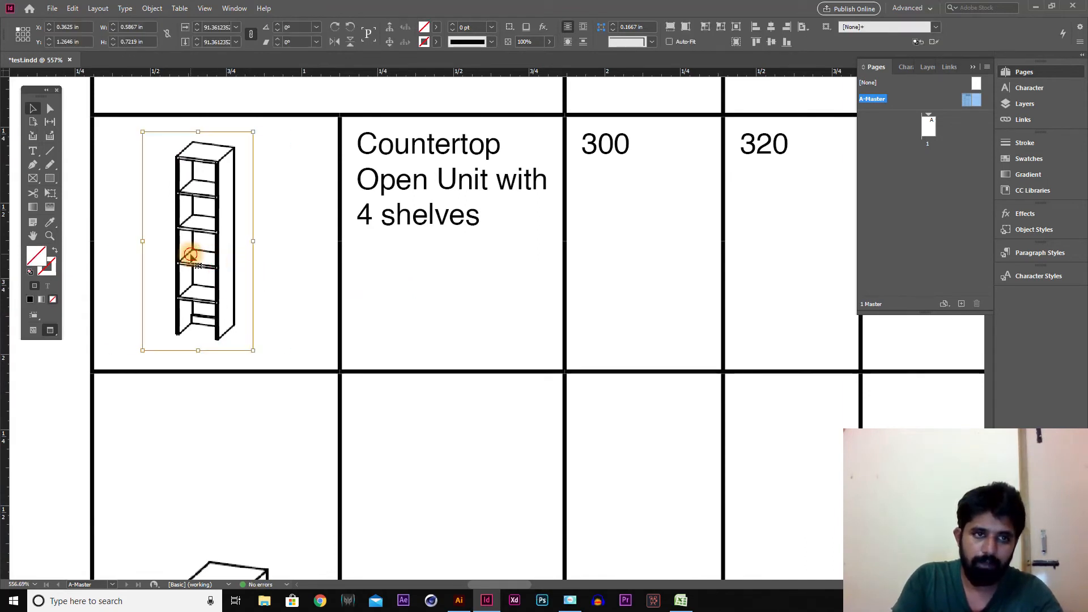
- Delete the first unit's picture and its empty inline frame from the picture cell
{"action": "left_click", "coordinate": [191, 256]}
{"action": "key", "text": "Delete"}
{"action": "left_click", "coordinate": [242, 274]}
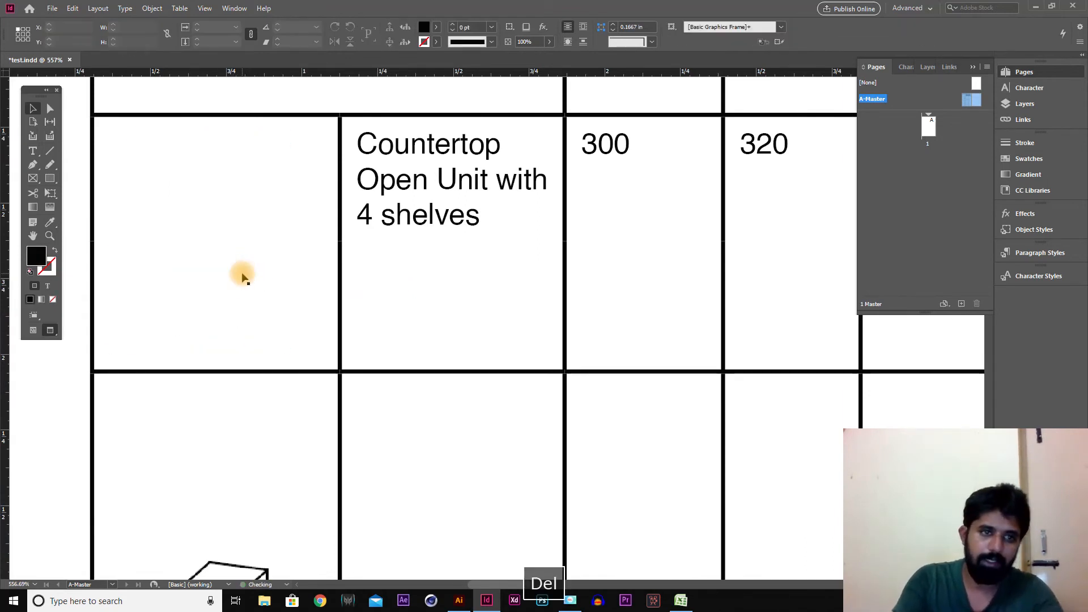
{"action": "left_click", "coordinate": [232, 275]}
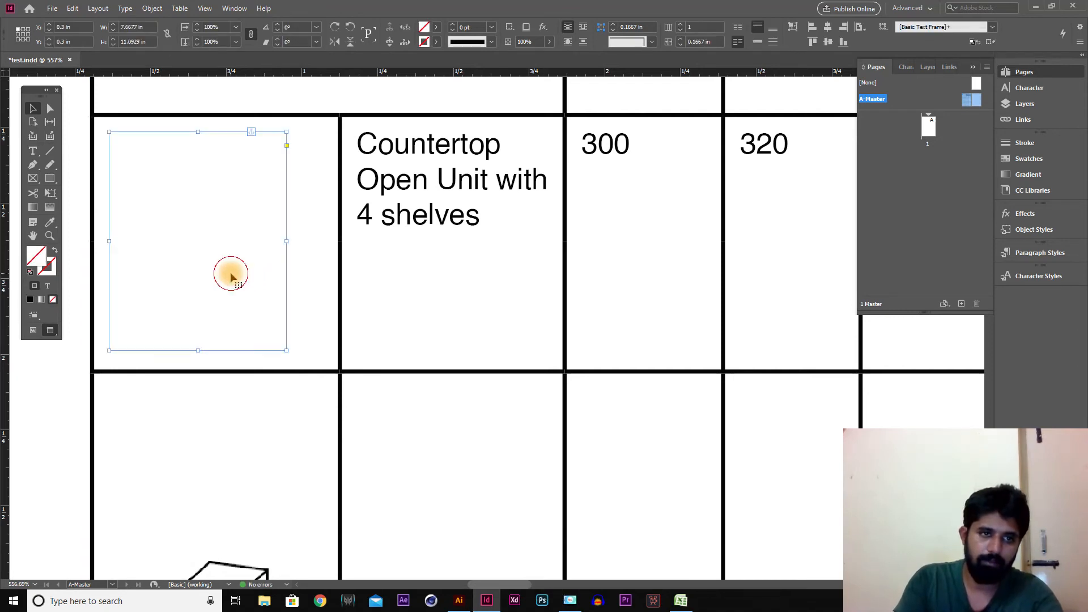
{"action": "key", "text": "Delete"}
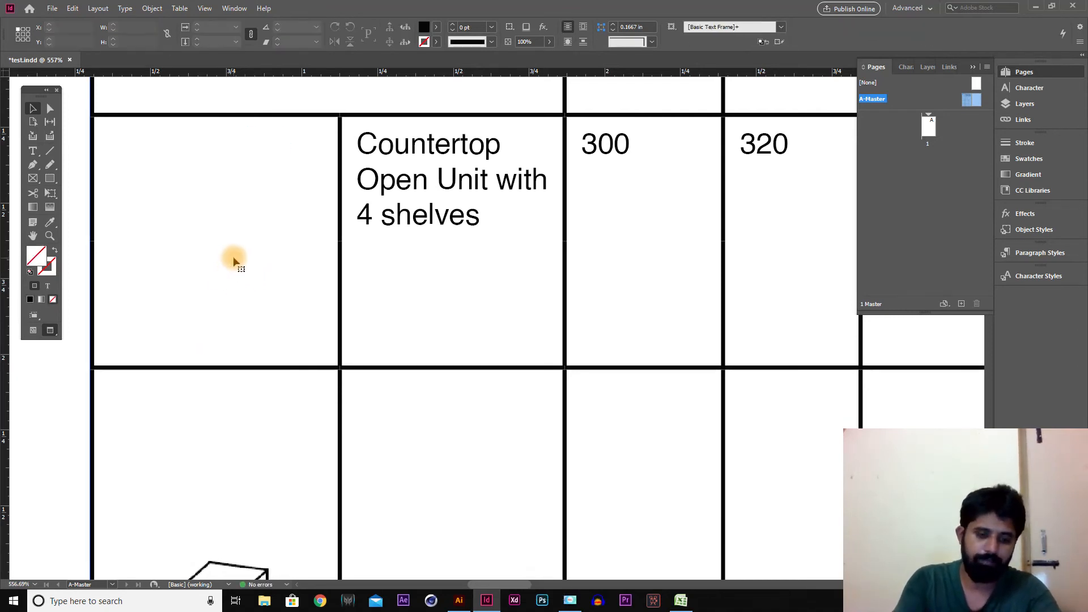
- Move the upper floating cabinet picture into the first unit's picture cell and extend its frame to the cell's top border, 0.84 in high
{"action": "key", "text": "m"}
{"action": "scroll", "coordinate": [238, 418], "scroll_direction": "down", "scroll_amount": 3}
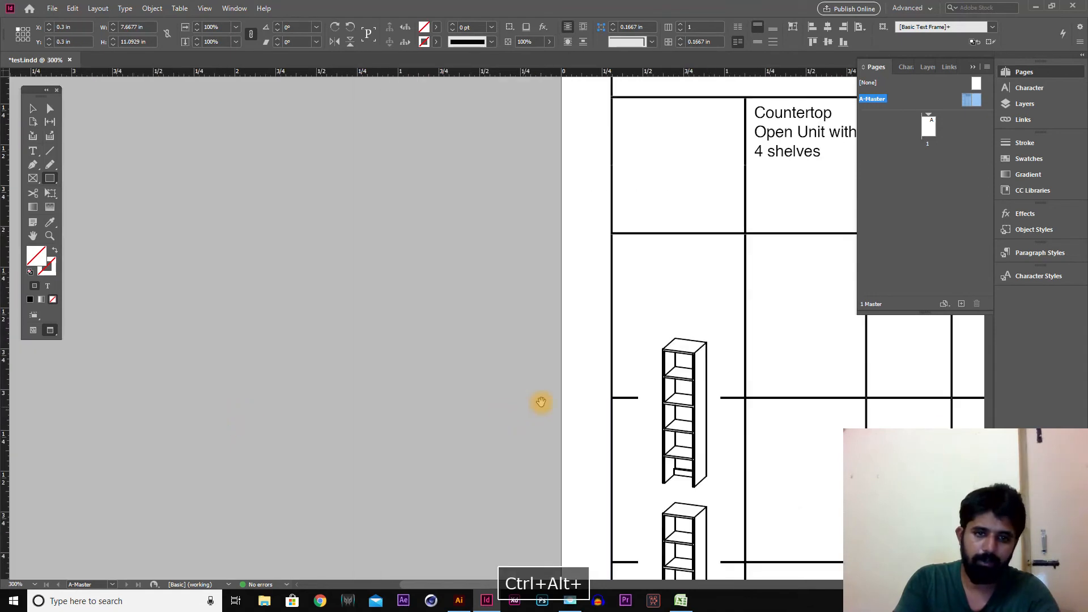
{"action": "key", "text": "v"}
{"action": "left_click", "coordinate": [165, 355]}
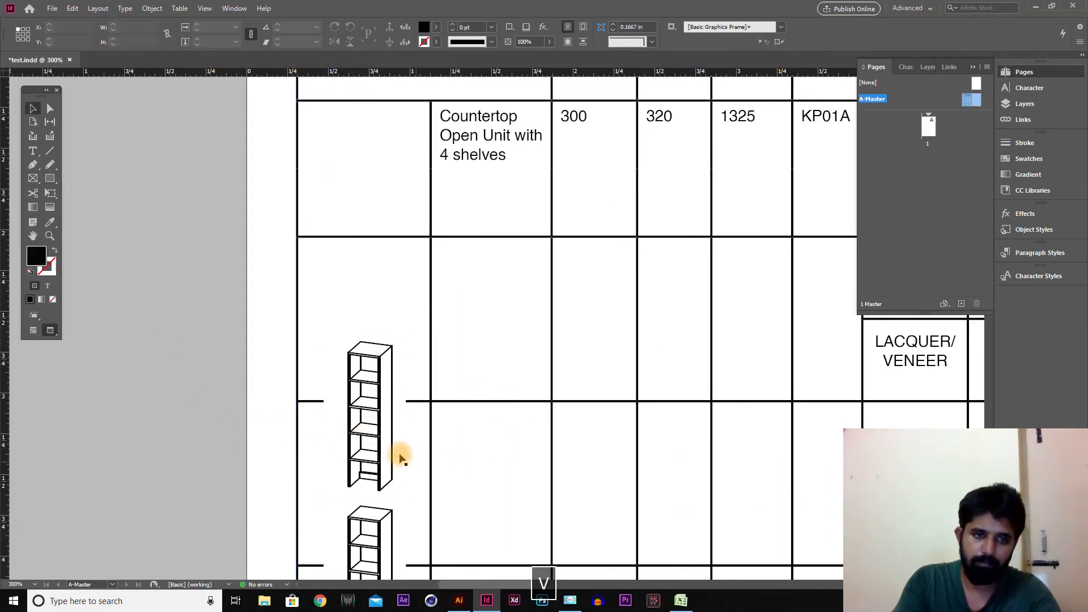
{"action": "left_click_drag", "start_coordinate": [383, 478], "coordinate": [369, 236]}
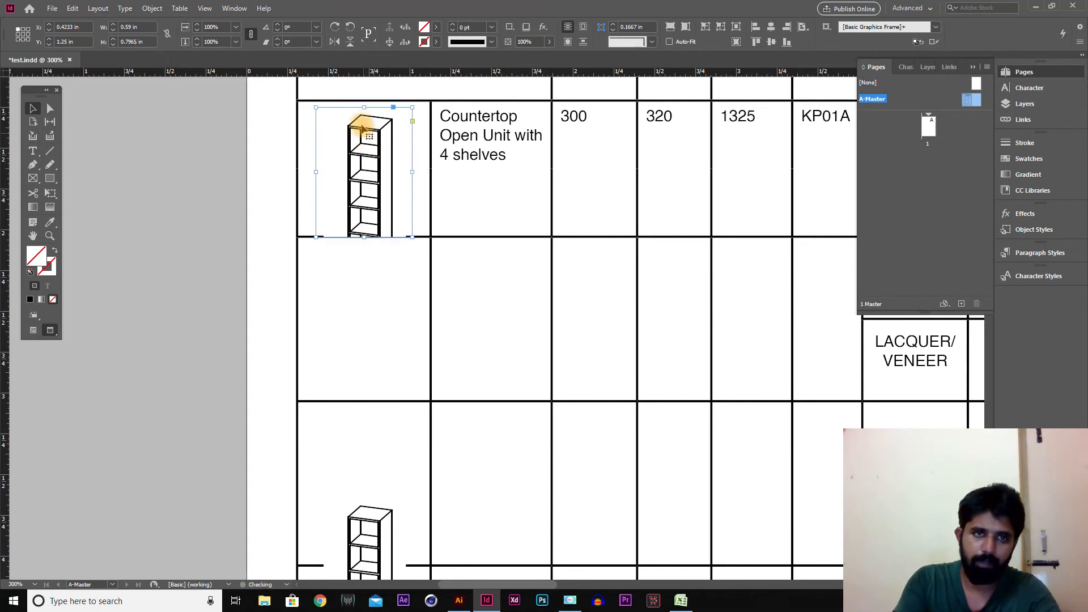
{"action": "left_click_drag", "start_coordinate": [362, 108], "coordinate": [362, 100]}
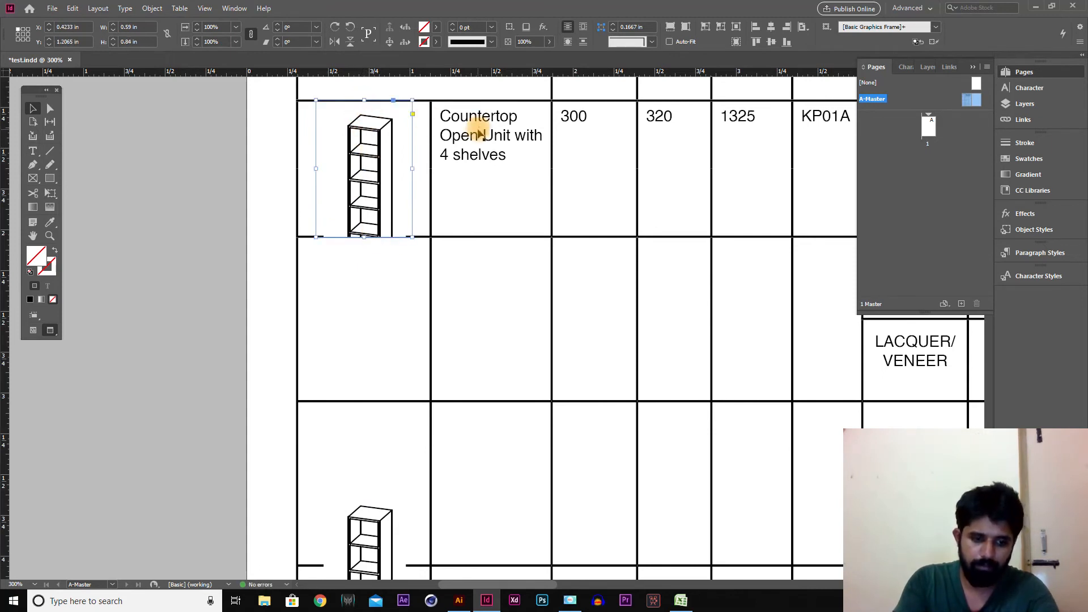
- Fit the first unit's picture proportionally inside its frame and send the frame behind the table
{"action": "key", "text": "ctrl+alt+shift+e"}
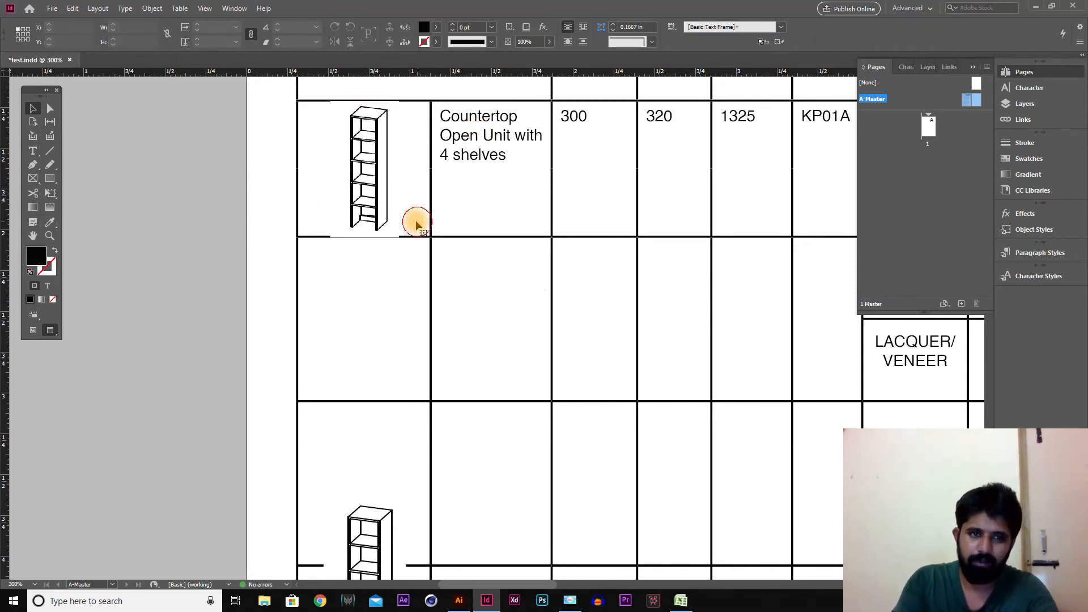
{"action": "left_click", "coordinate": [377, 213]}
{"action": "key", "text": "ctrl+shift+bracketleft"}
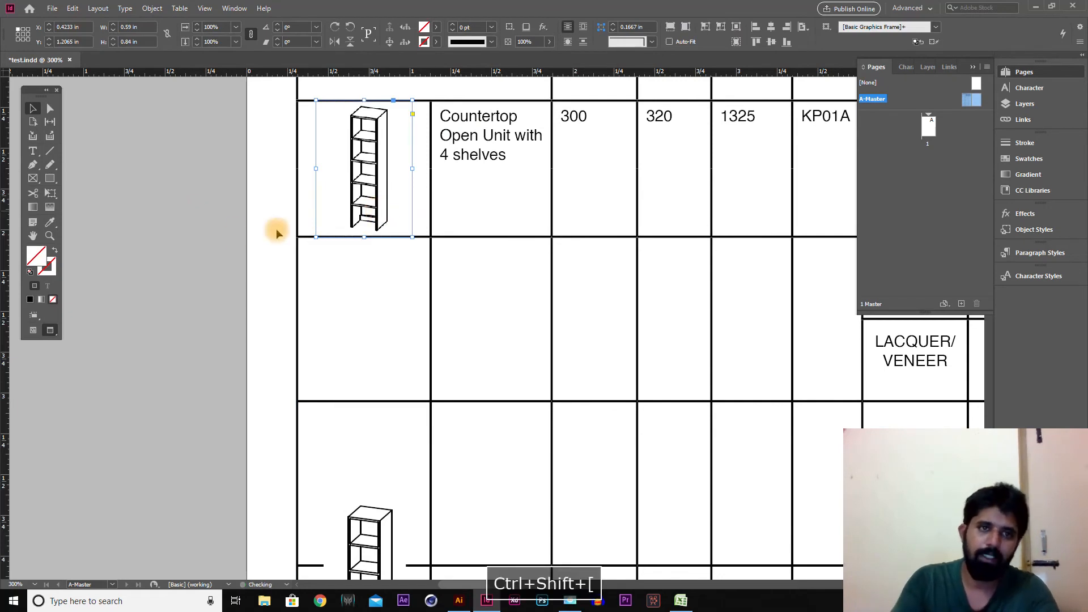
- Hide the side panels and distribute the first unit's two price rows evenly
{"action": "left_click", "coordinate": [529, 225], "text": "ctrl+alt"}
{"action": "key", "text": "Tab"}
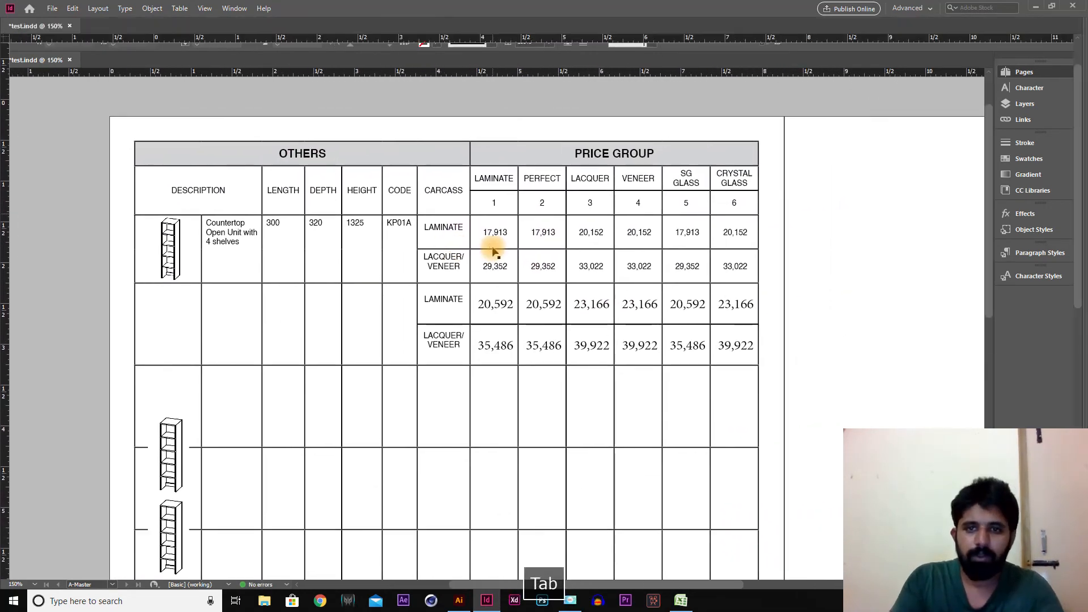
{"action": "left_click_drag", "start_coordinate": [913, 342], "coordinate": [916, 389]}
{"action": "left_click_drag", "start_coordinate": [769, 299], "coordinate": [766, 269]}
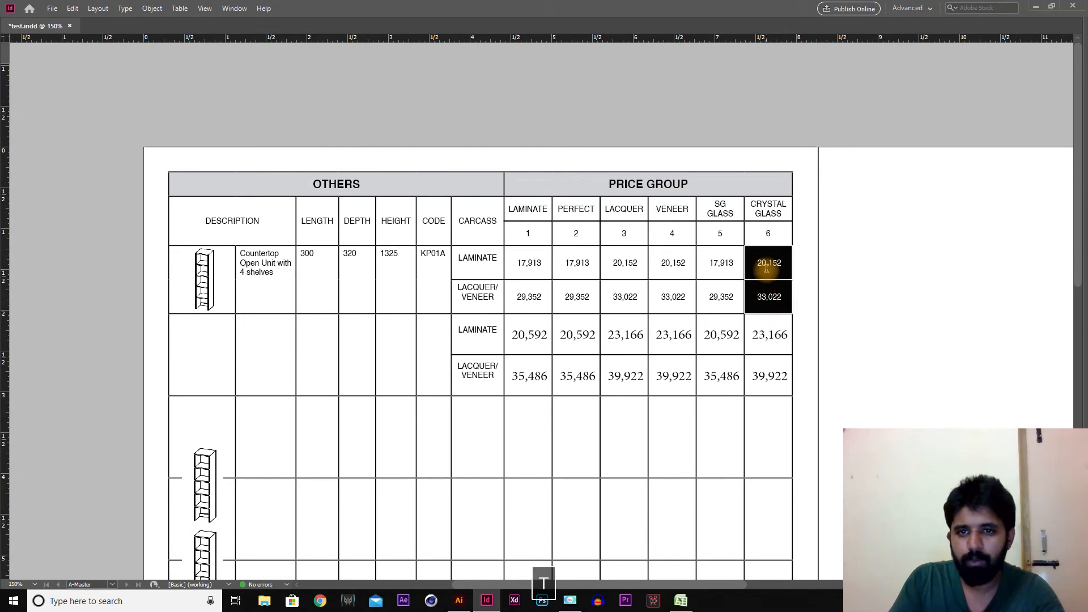
{"action": "right_click", "coordinate": [766, 269]}
{"action": "left_click", "coordinate": [801, 396]}
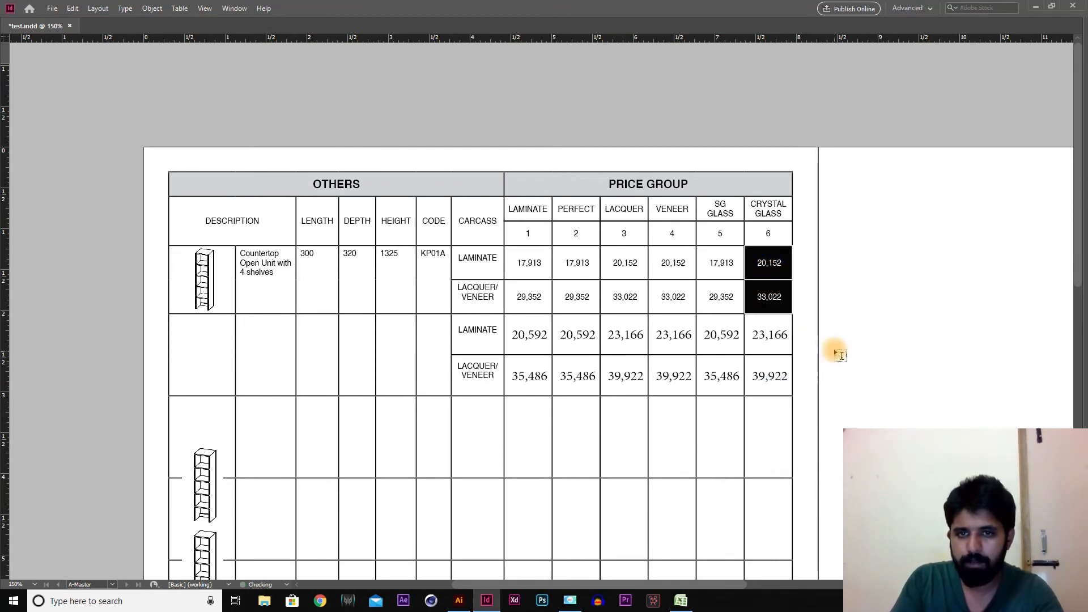
{"action": "key", "text": "Escape"}
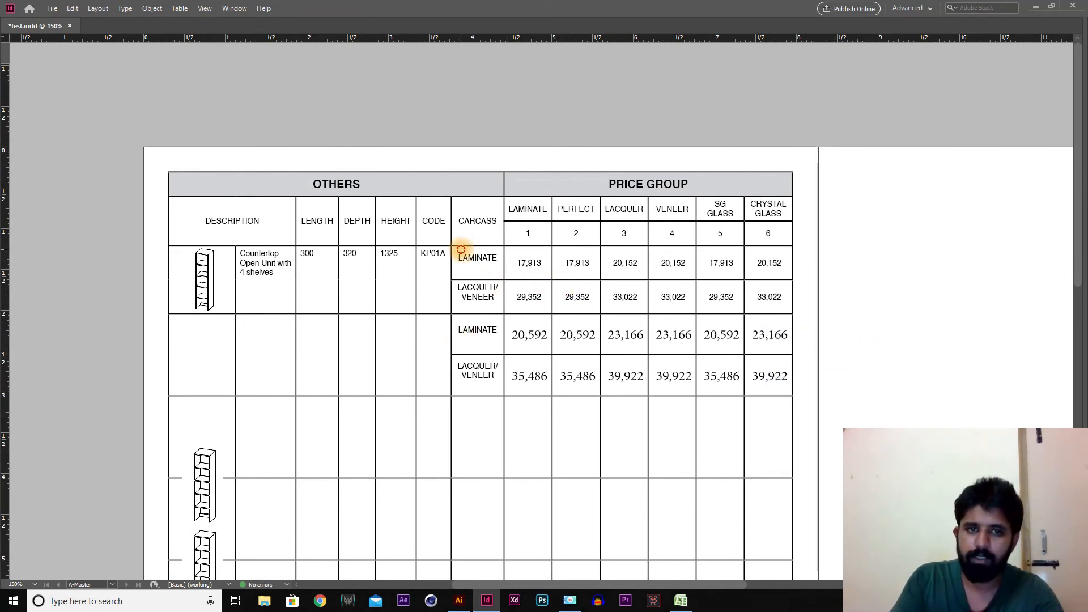
- Set the text in the second unit's carcass and price cells to 7 pt
{"action": "left_click_drag", "start_coordinate": [460, 248], "coordinate": [589, 303]}
{"action": "left_click_drag", "start_coordinate": [785, 387], "coordinate": [612, 325]}
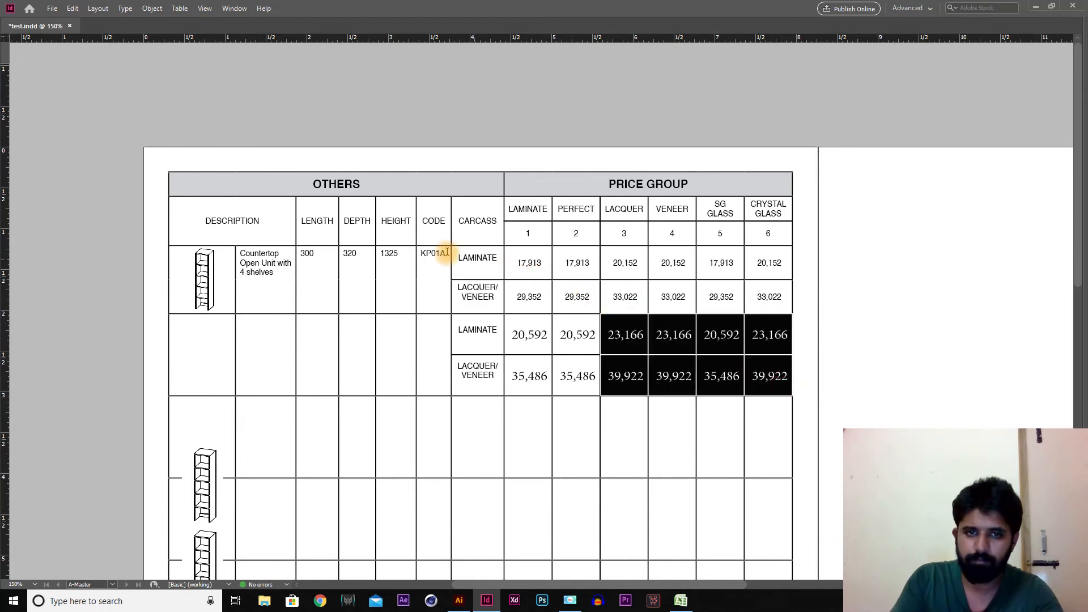
{"action": "left_click", "coordinate": [468, 337], "text": "shift"}
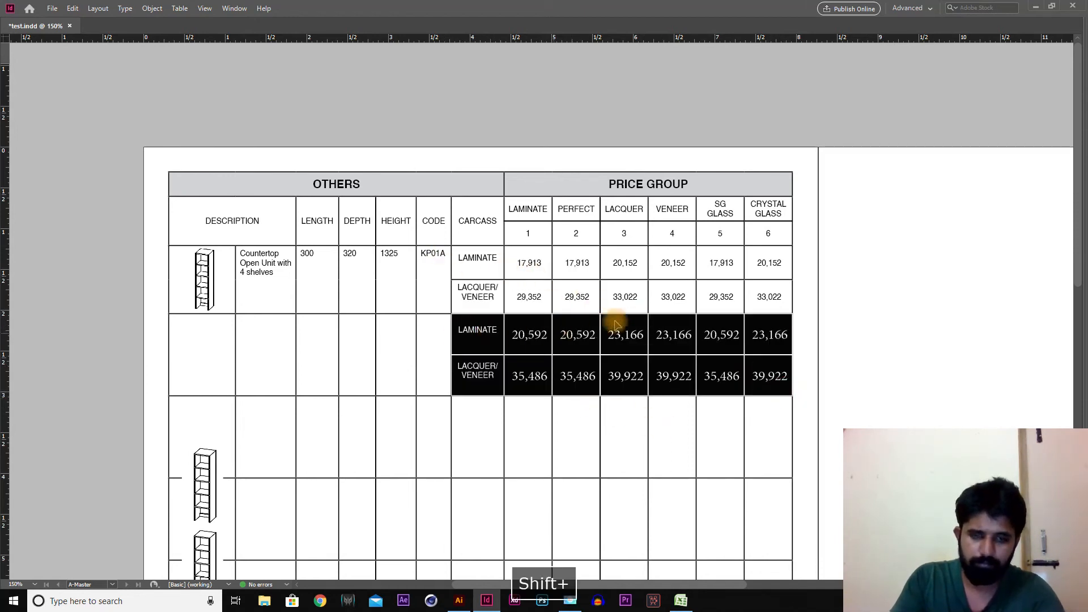
{"action": "key", "text": "ctrl+t"}
{"action": "left_click", "coordinate": [915, 83]}
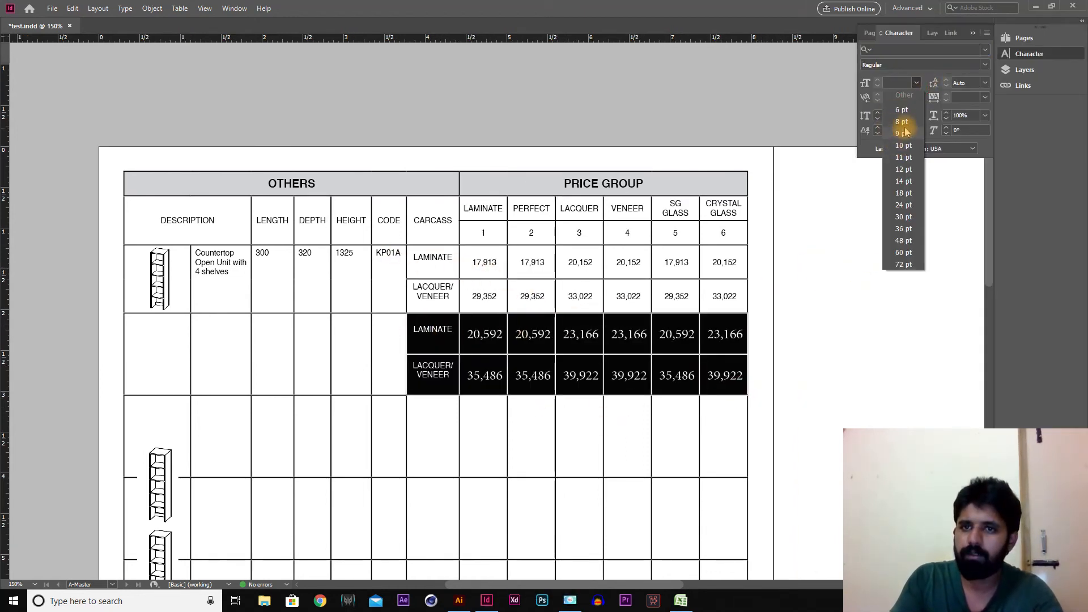
{"action": "left_click", "coordinate": [901, 121]}
{"action": "left_click", "coordinate": [902, 83]}
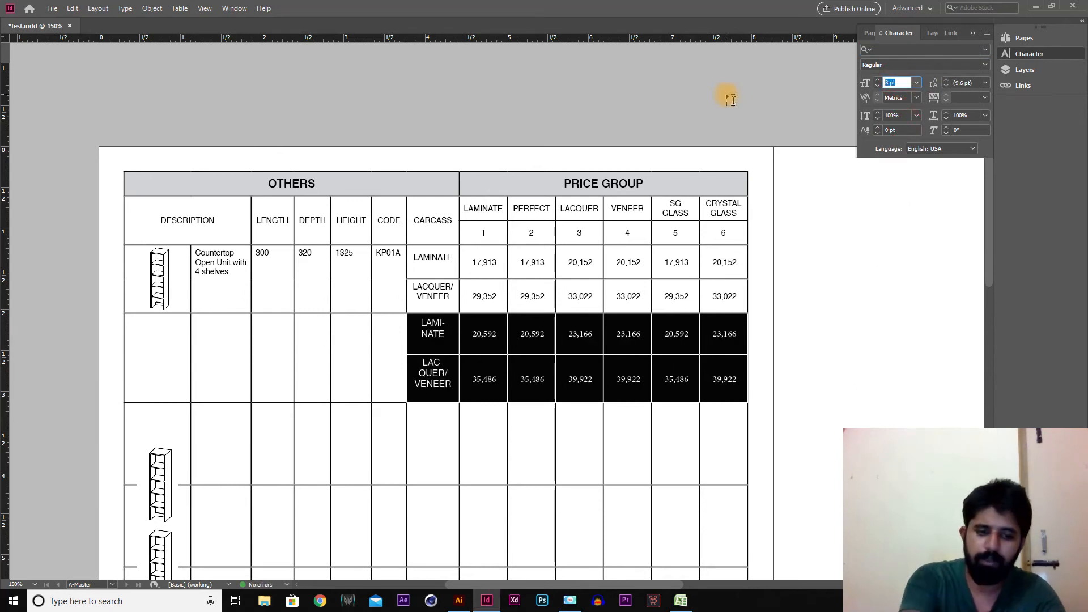
{"action": "type", "text": "7"}
{"action": "key", "text": "Tab"}
- Change the font of the second unit's carcass and price cells to Helvetica
{"action": "left_click", "coordinate": [985, 49]}
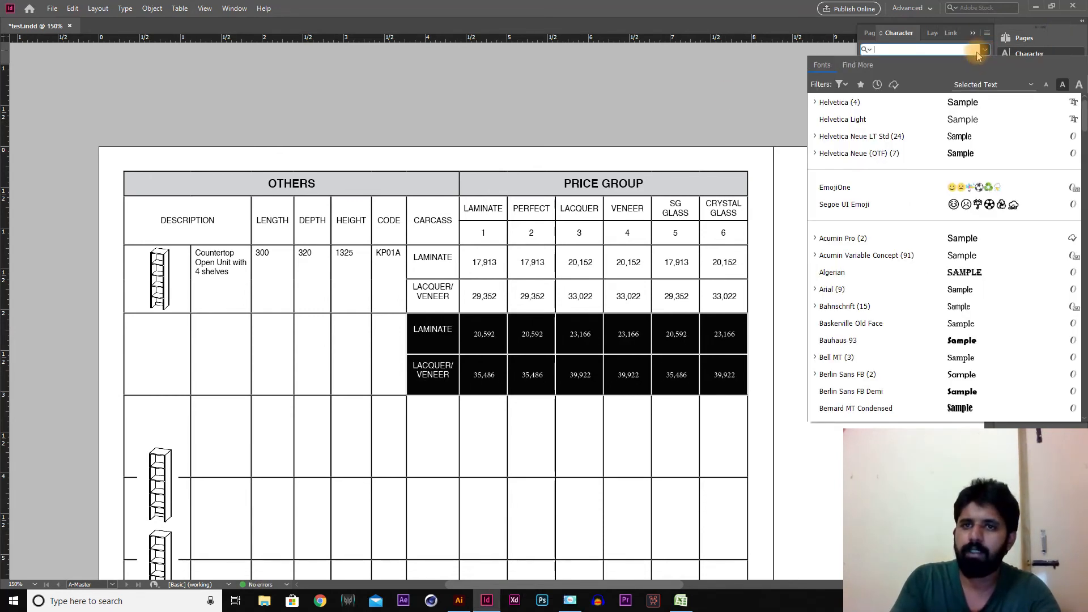
{"action": "left_click", "coordinate": [940, 97]}
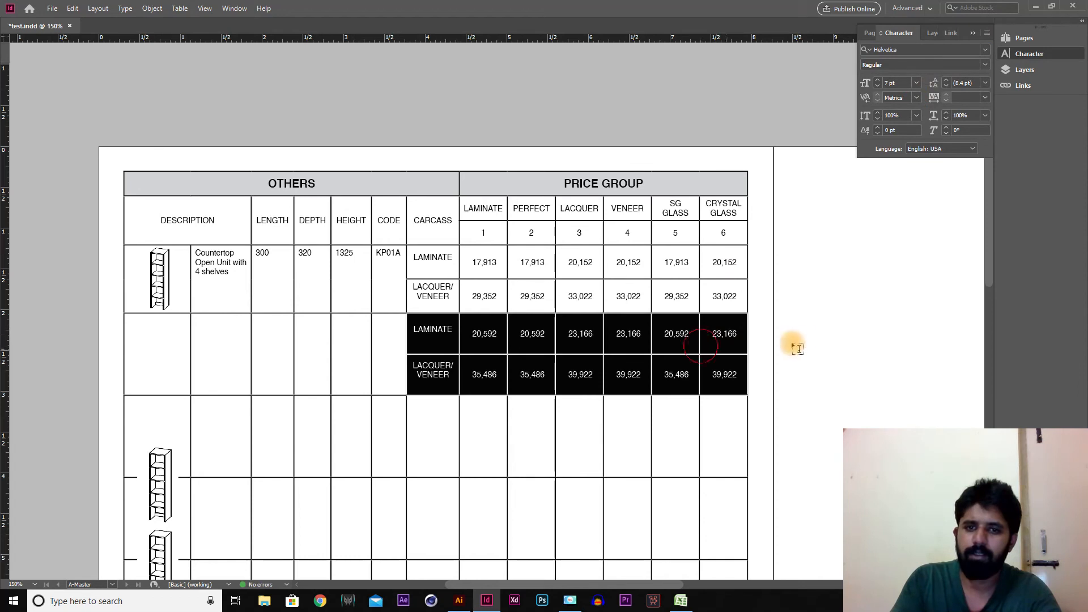
{"action": "key", "text": "Escape"}
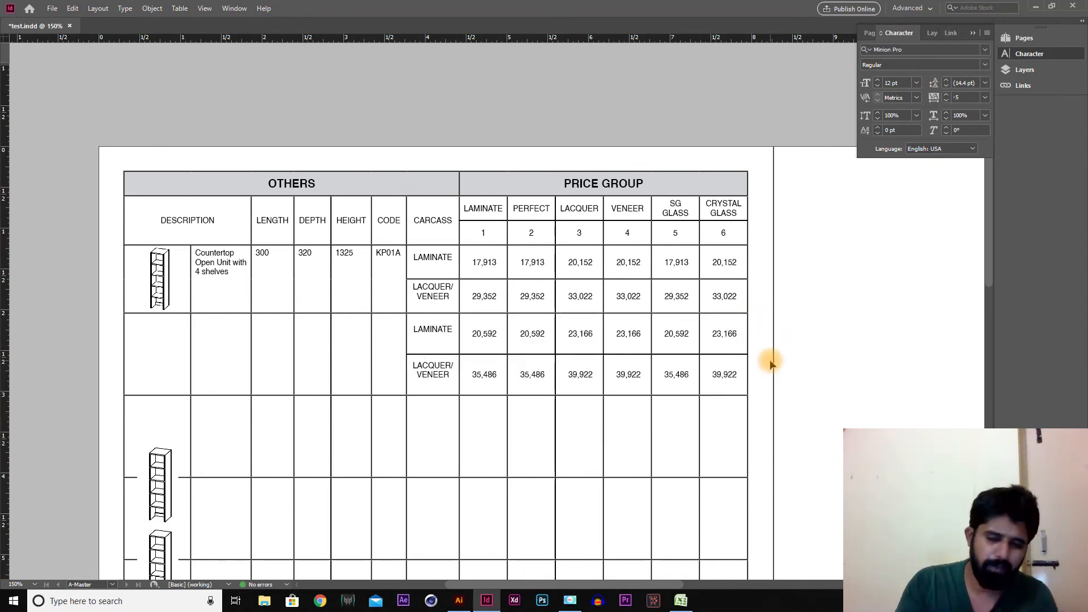
- Open page 1 of the document and add pages 2 and 3 based on A-Master
{"action": "key", "text": "ctrl+minus"}
{"action": "scroll", "coordinate": [770, 359], "scroll_direction": "down", "scroll_amount": 3}
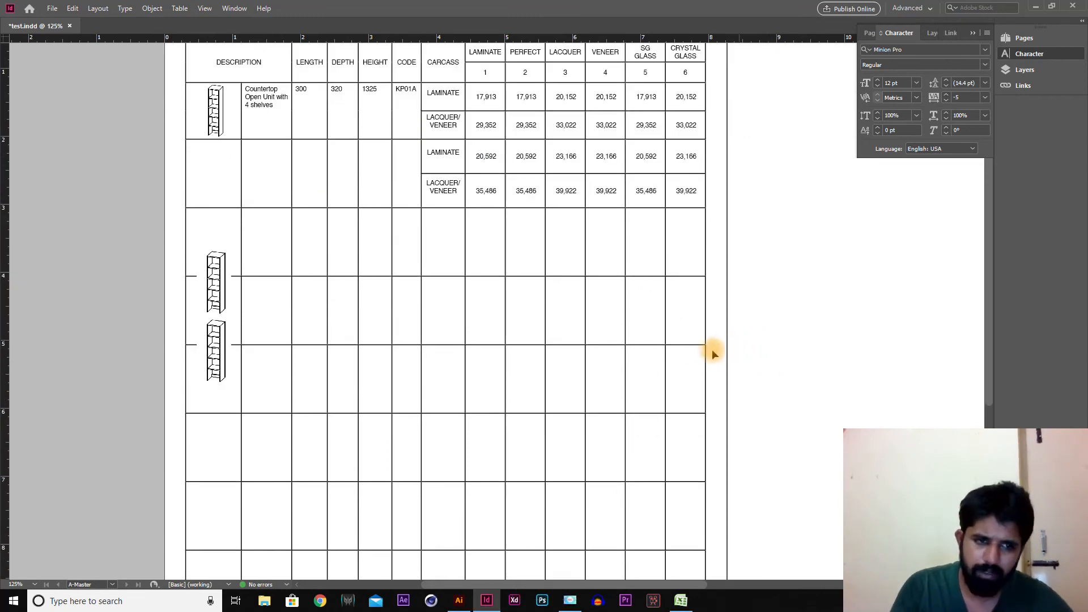
{"action": "scroll", "coordinate": [711, 349], "scroll_direction": "up", "scroll_amount": 3}
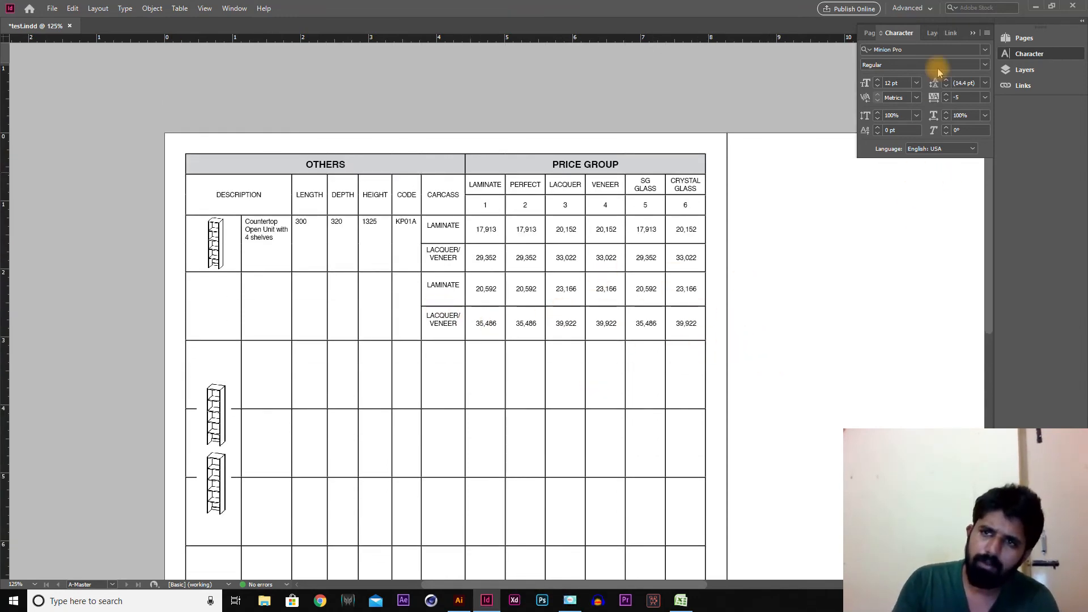
{"action": "left_click", "coordinate": [871, 34]}
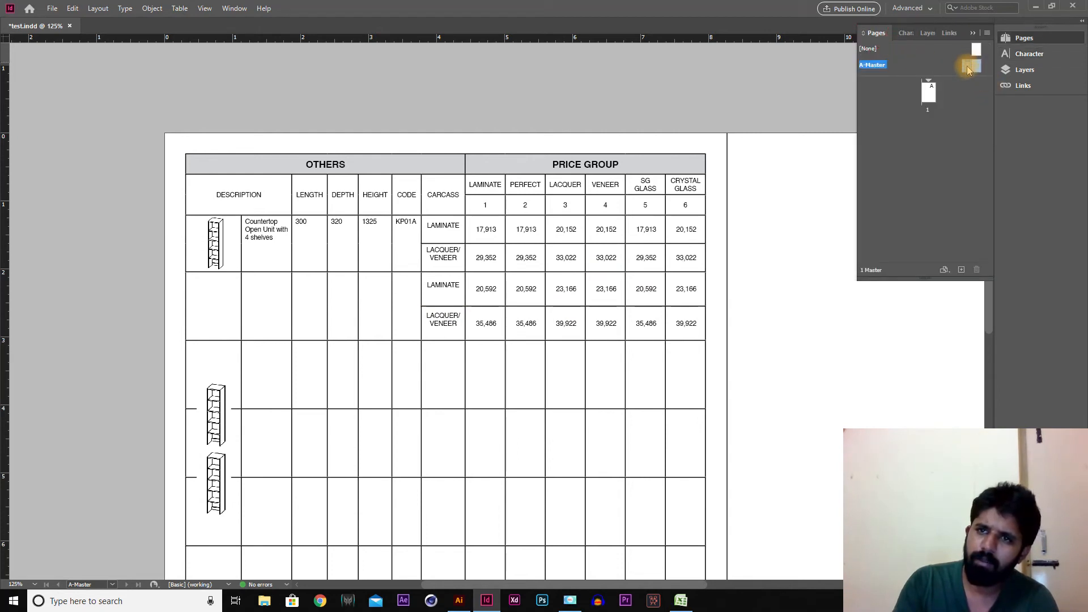
{"action": "double_click", "coordinate": [968, 67]}
{"action": "double_click", "coordinate": [927, 97]}
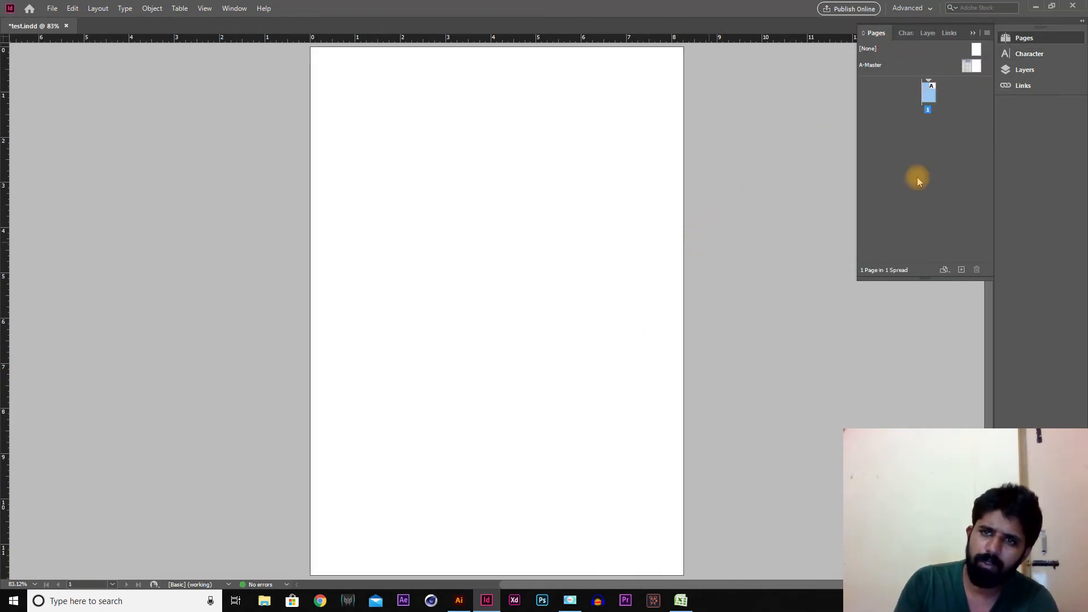
{"action": "left_click", "coordinate": [962, 270]}
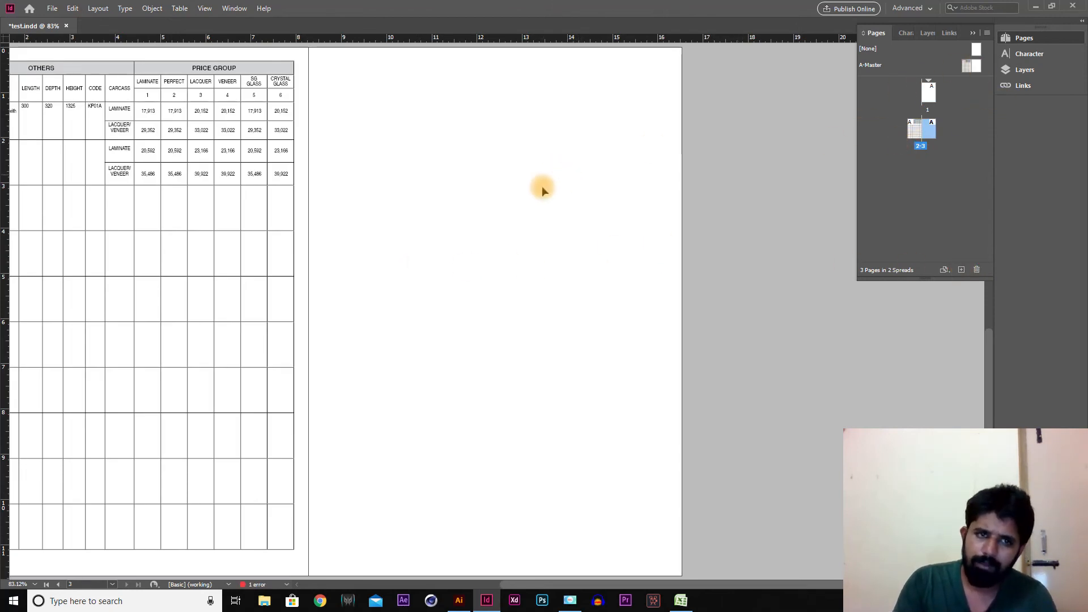
- Reopen the A-Master spread and review its left and right pages
{"action": "left_click", "coordinate": [913, 133]}
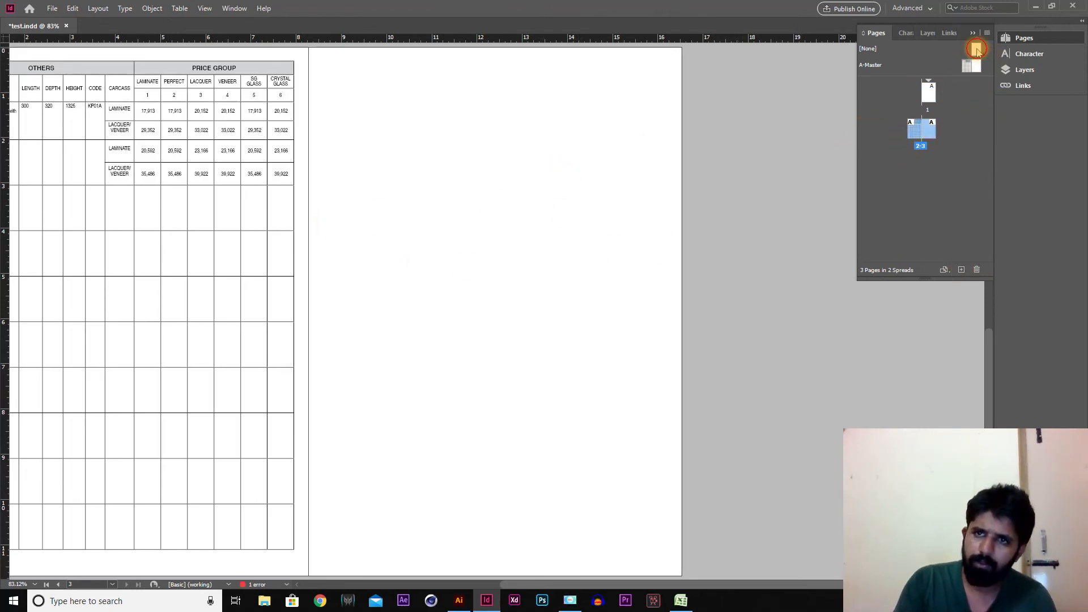
{"action": "left_click", "coordinate": [976, 50]}
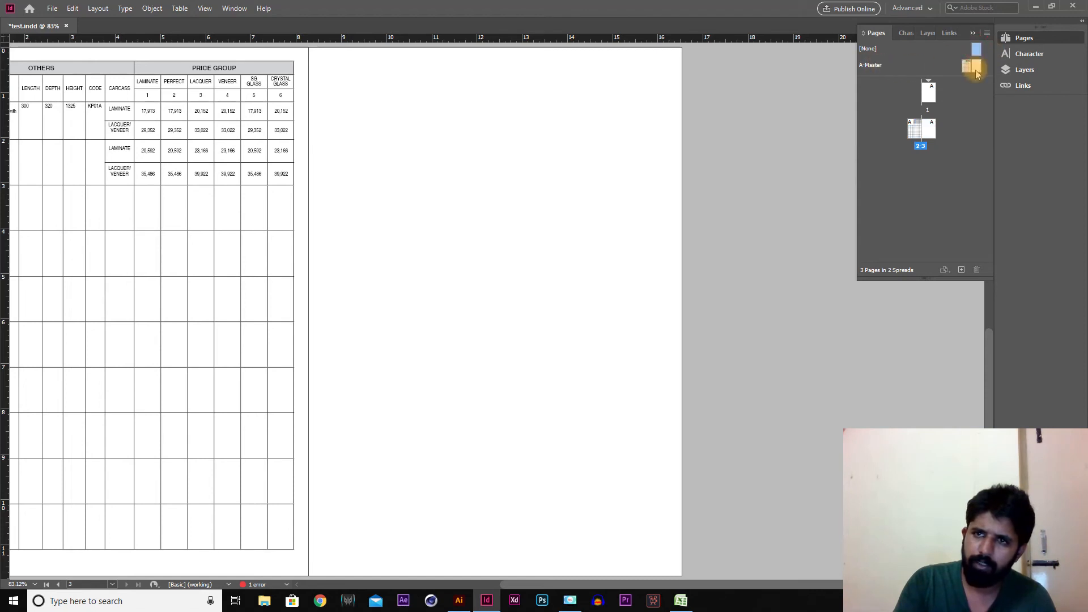
{"action": "double_click", "coordinate": [970, 66]}
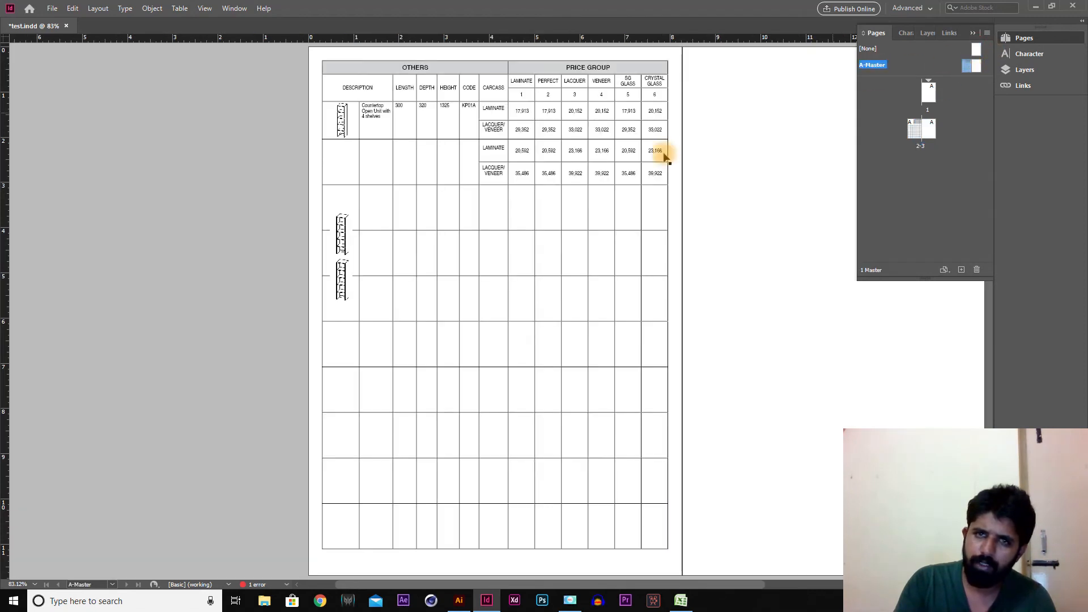
{"action": "double_click", "coordinate": [981, 67]}
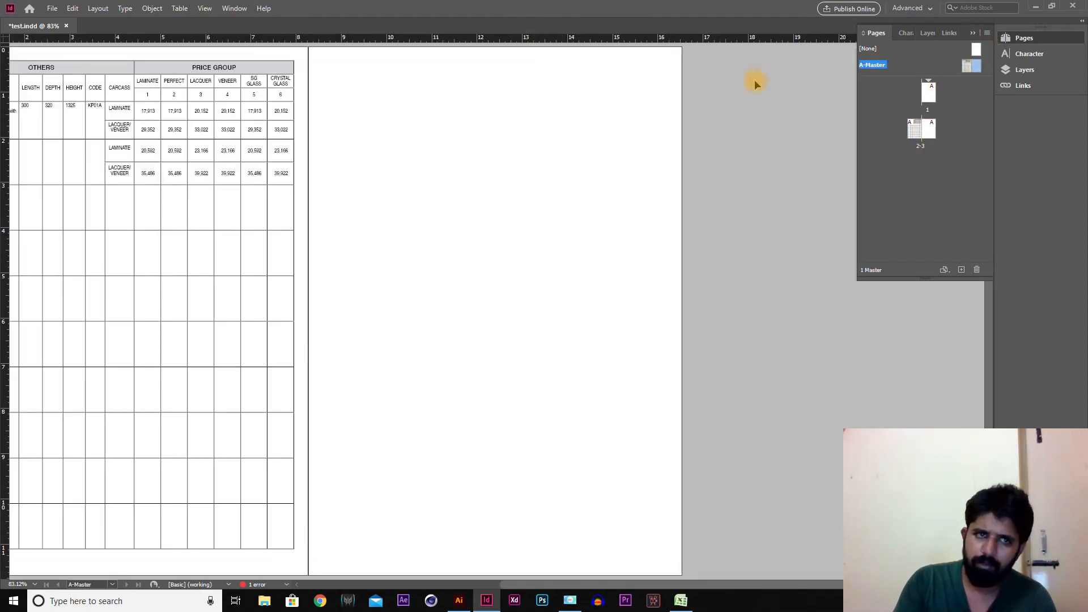
{"action": "double_click", "coordinate": [968, 64]}
- Move the two floating cabinet pictures up into the second and third units' picture cells
{"action": "key", "text": "ctrl+alt+minus"}
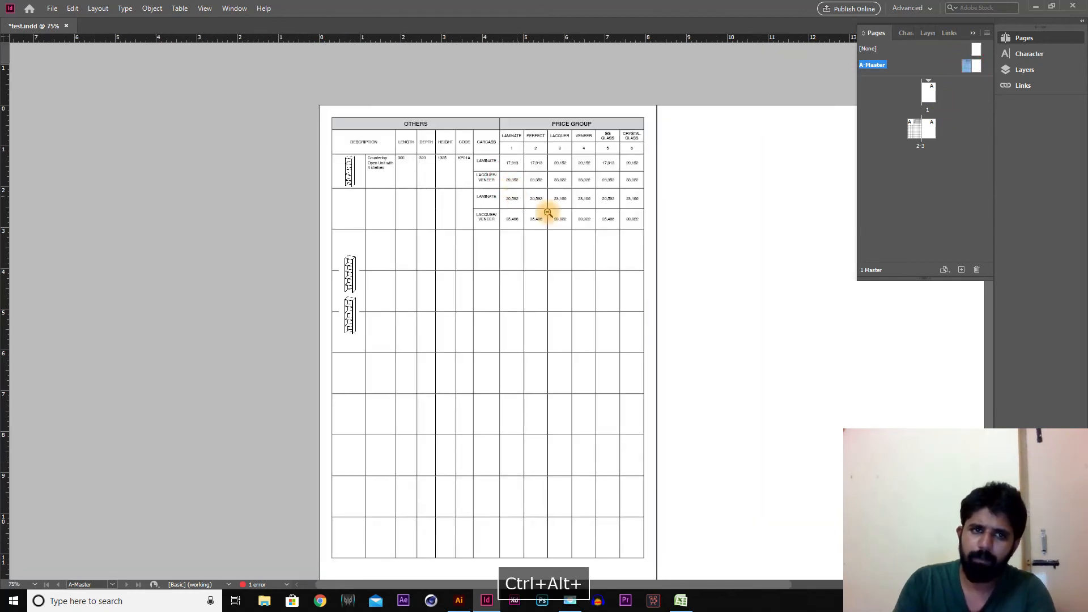
{"action": "key", "text": "space"}
{"action": "left_click_drag", "start_coordinate": [601, 238], "coordinate": [464, 175]}
{"action": "key", "text": "v"}
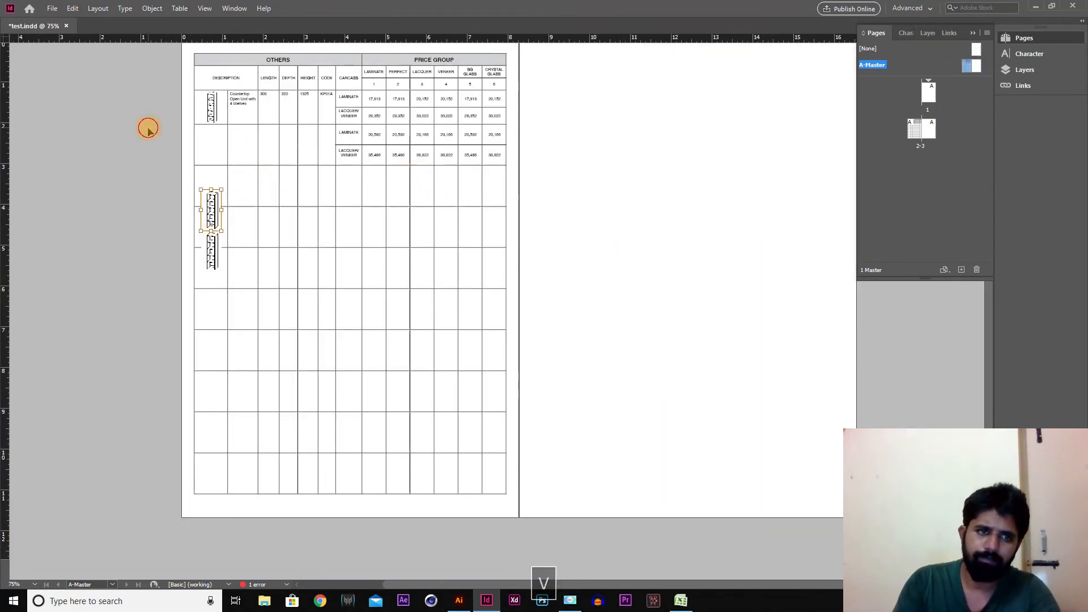
{"action": "left_click_drag", "start_coordinate": [213, 213], "coordinate": [213, 151]}
{"action": "left_click", "coordinate": [211, 254]}
{"action": "left_click_drag", "start_coordinate": [218, 263], "coordinate": [211, 196]}
{"action": "key", "text": "space"}
{"action": "left_click_drag", "start_coordinate": [188, 209], "coordinate": [168, 272]}
{"action": "scroll", "coordinate": [513, 561], "scroll_direction": "down", "scroll_amount": 2}
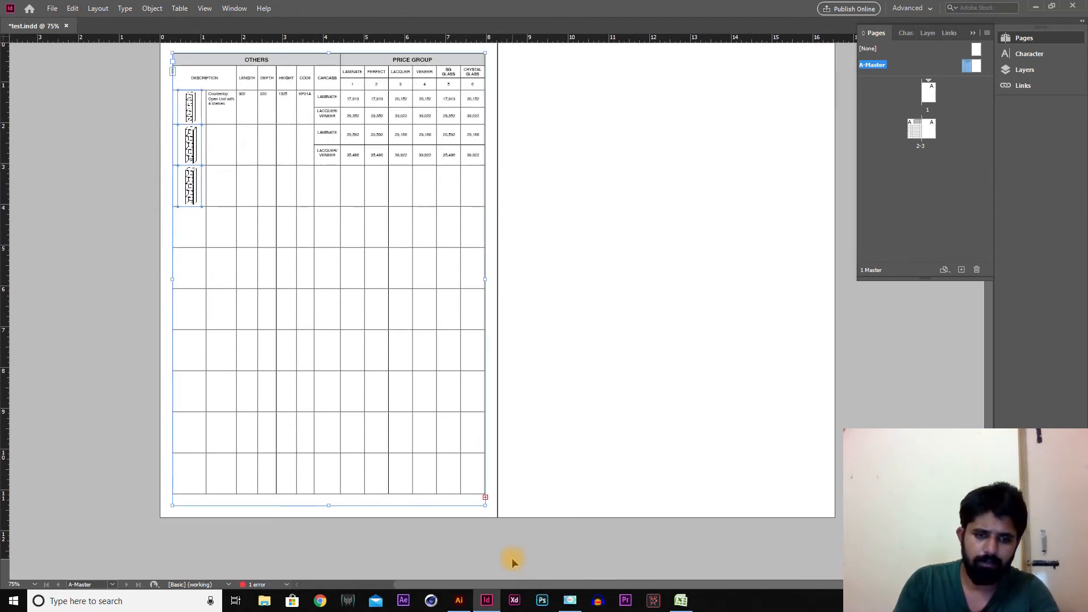
{"action": "left_click", "coordinate": [573, 494]}
{"action": "left_click", "coordinate": [481, 493]}
{"action": "key", "text": "space"}
{"action": "left_click_drag", "start_coordinate": [527, 449], "coordinate": [538, 449]}
{"action": "key", "text": "ctrl+z"}
{"action": "key", "text": "space"}
{"action": "left_click_drag", "start_coordinate": [494, 486], "coordinate": [496, 486]}
- Delete the last four visible rows of the A-Master table
{"action": "left_click", "coordinate": [232, 410]}
{"action": "left_click_drag", "start_coordinate": [202, 351], "coordinate": [487, 479]}
{"action": "right_click", "coordinate": [489, 480]}
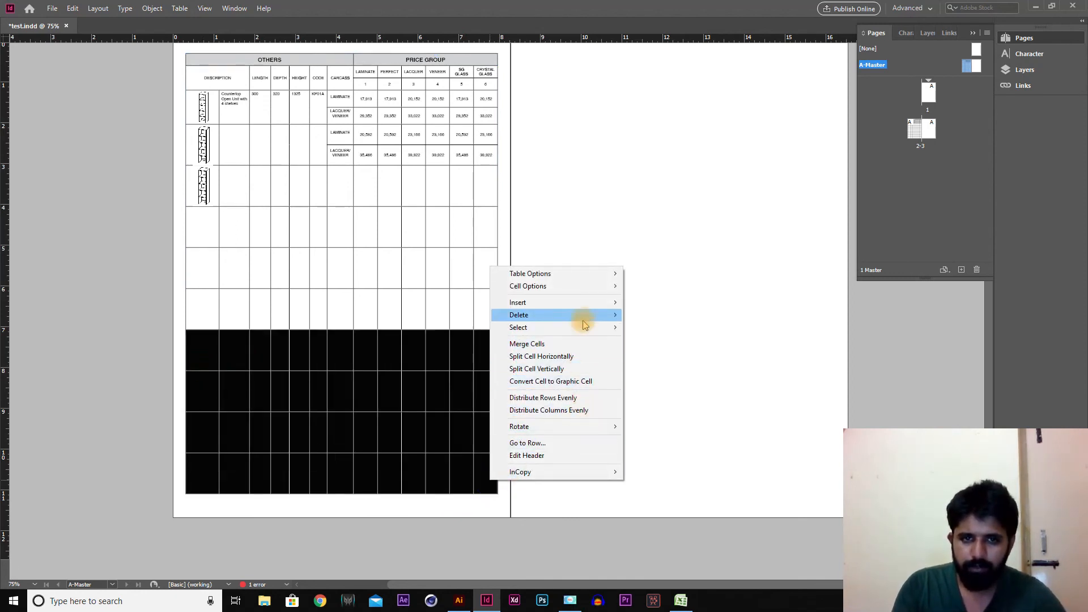
{"action": "mouse_move", "coordinate": [586, 315]}
{"action": "left_click", "coordinate": [689, 321]}
{"action": "key", "text": "Escape"}
- Fit the table's text frame to its content
{"action": "key", "text": "v"}
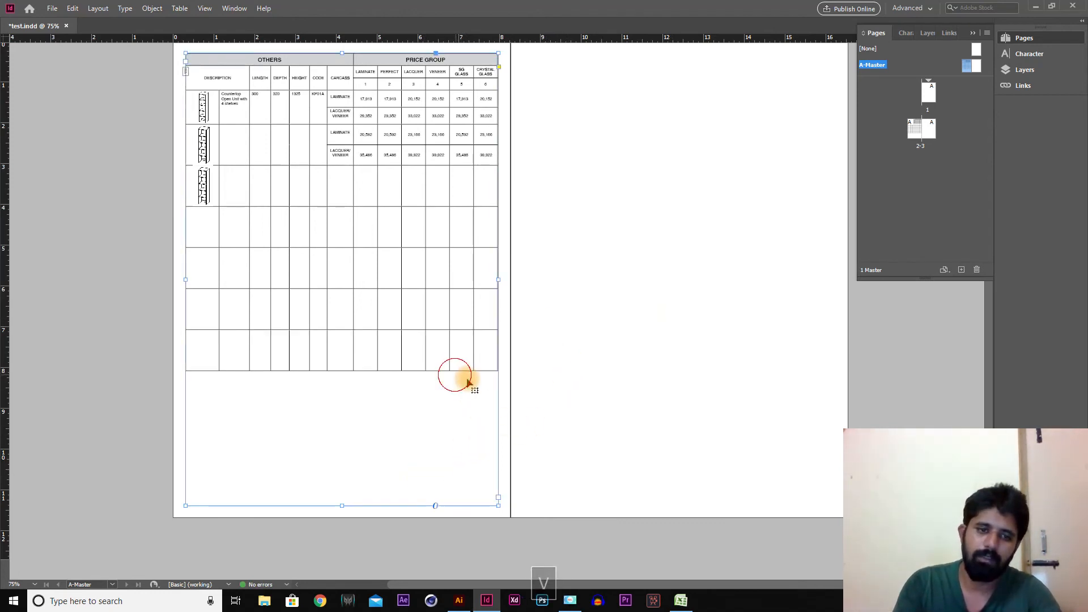
{"action": "key", "text": "ctrl+alt+c"}
{"action": "left_click_drag", "start_coordinate": [459, 493], "coordinate": [449, 556]}
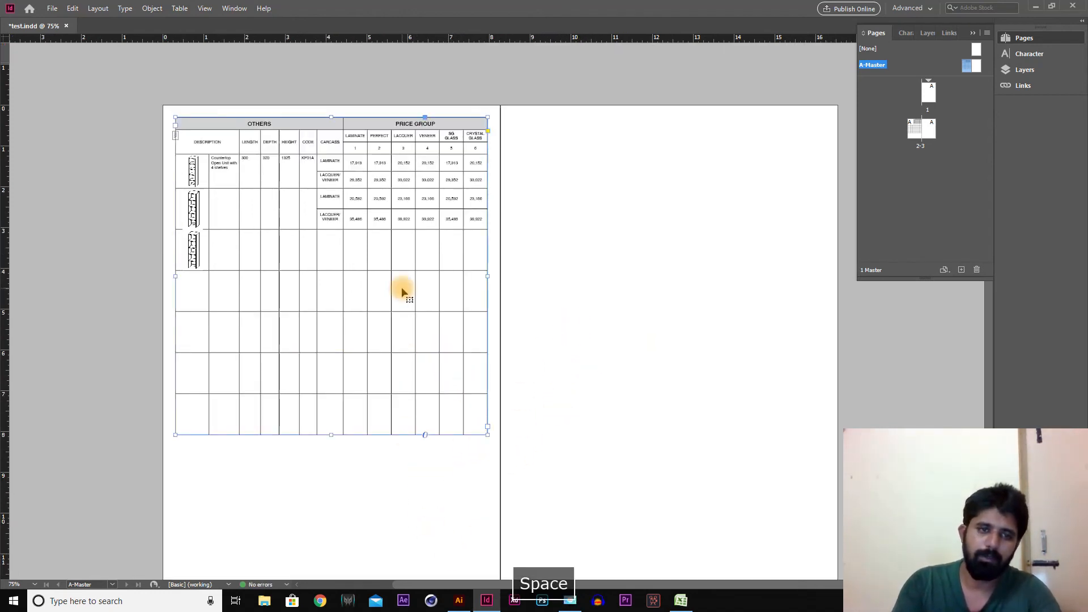
- Duplicate the table and its three cabinet pictures onto the right page of the A-Master spread and group the copy
{"action": "key", "text": "w"}
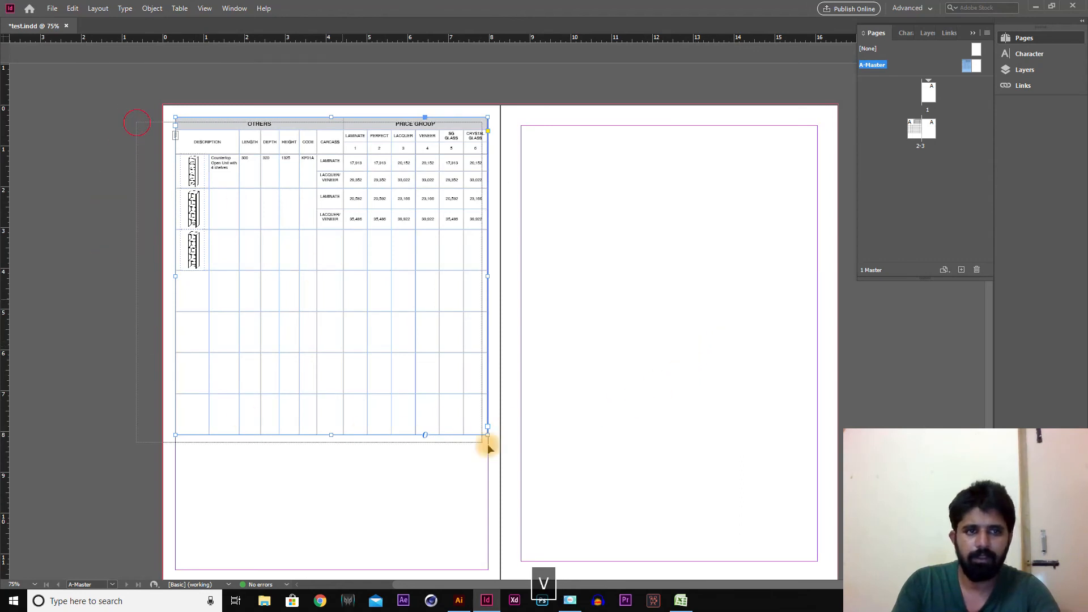
{"action": "key", "text": "ctrl+a"}
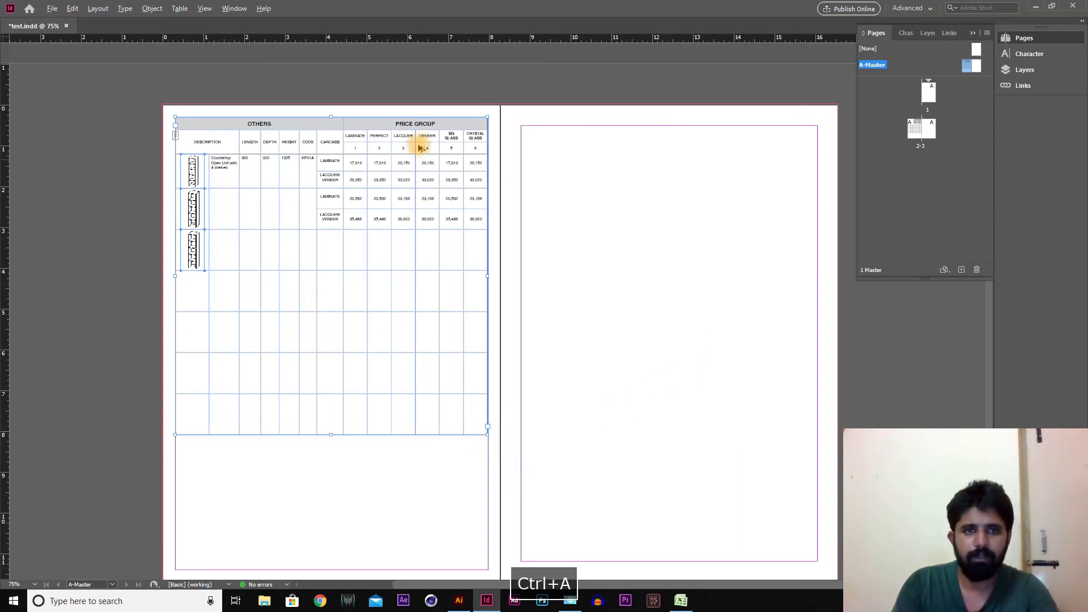
{"action": "left_click_drag", "start_coordinate": [413, 127], "coordinate": [758, 174]}
{"action": "key", "text": "ctrl+g"}
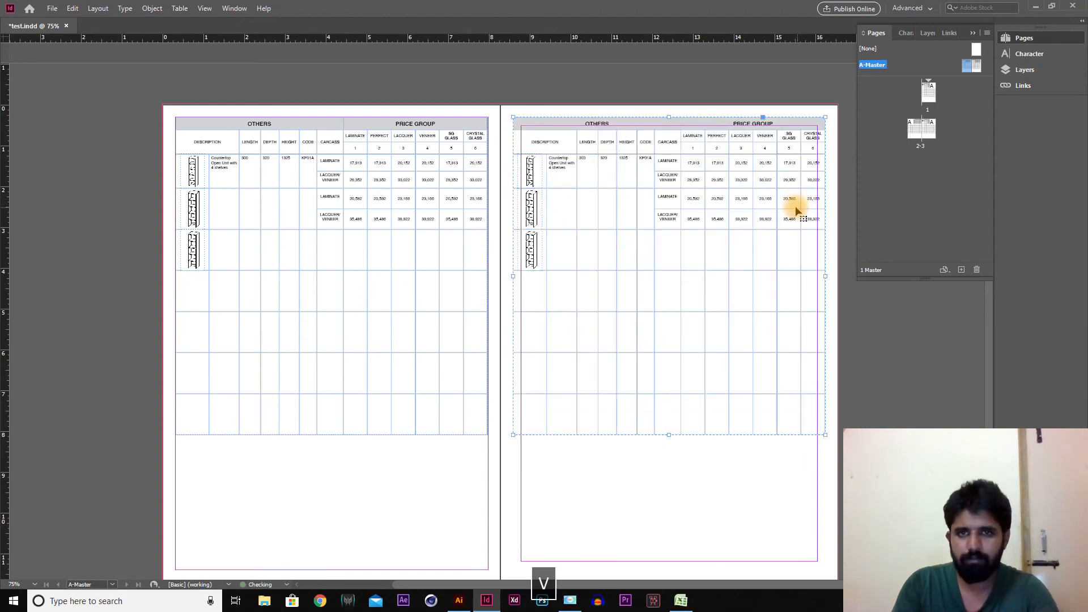
- Bring back the hidden panels, deselect the grouped table and open document pages 2-3
{"action": "key", "text": "Tab"}
{"action": "key", "text": "v"}
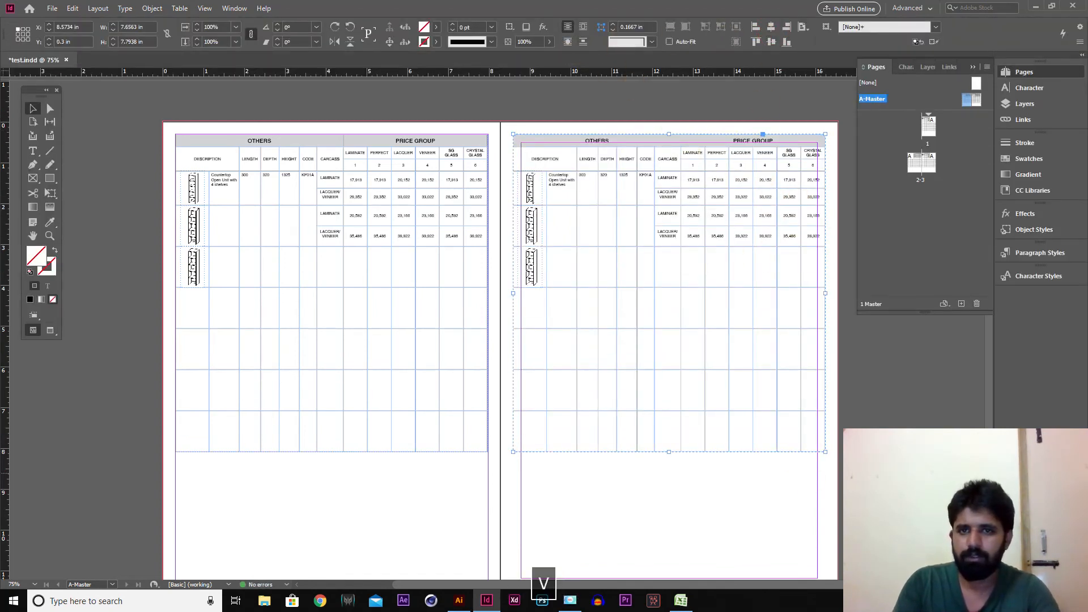
{"action": "left_click", "coordinate": [847, 215]}
{"action": "double_click", "coordinate": [915, 169]}
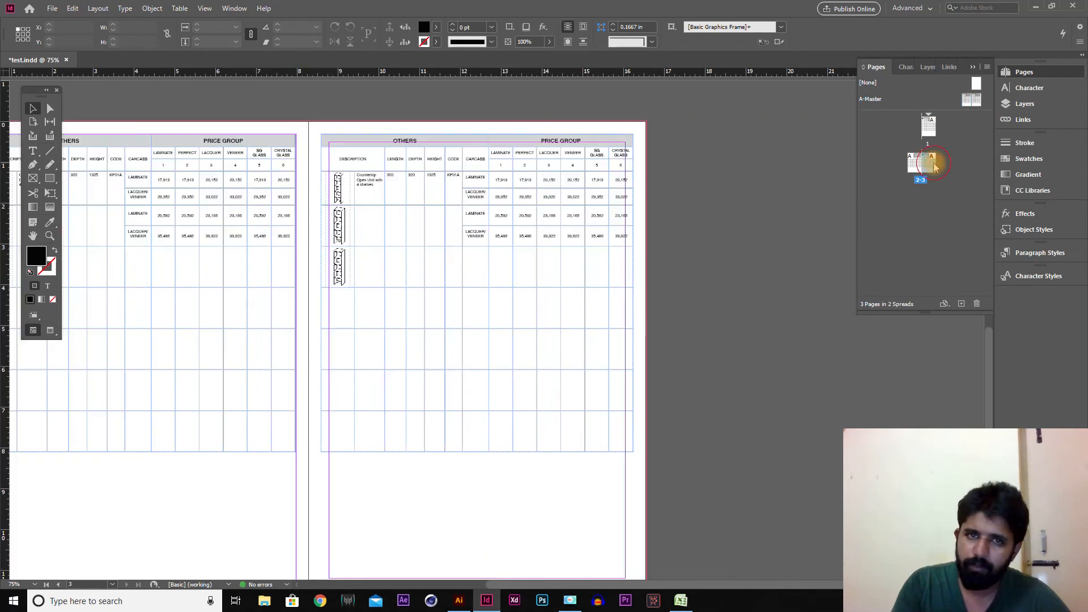
{"action": "left_click_drag", "start_coordinate": [918, 167], "coordinate": [936, 145]}
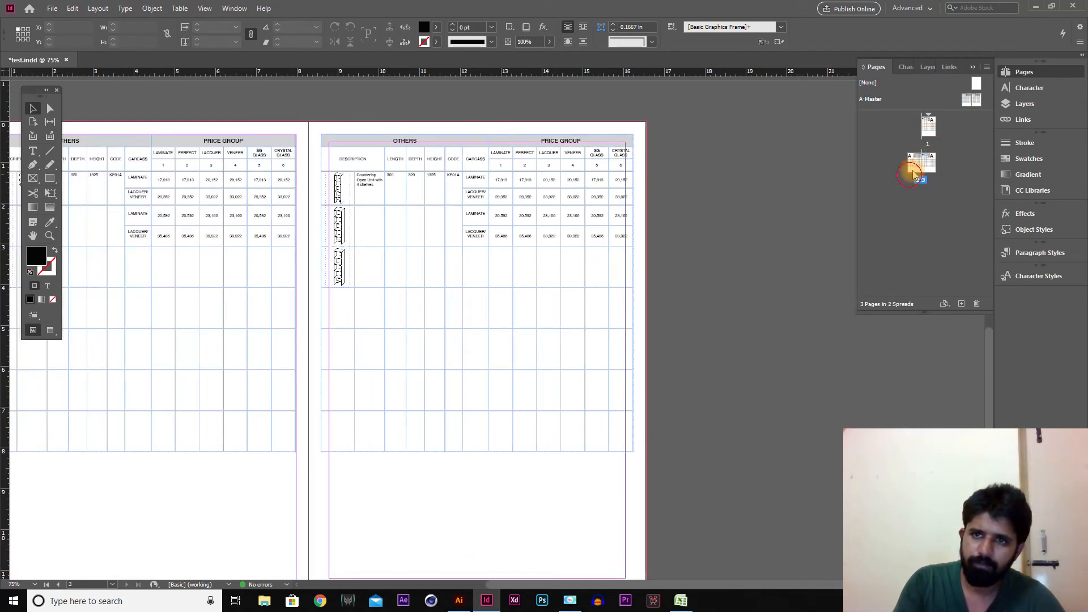
- Remove the master from page 1 by applying [None] to it
{"action": "right_click", "coordinate": [927, 129]}
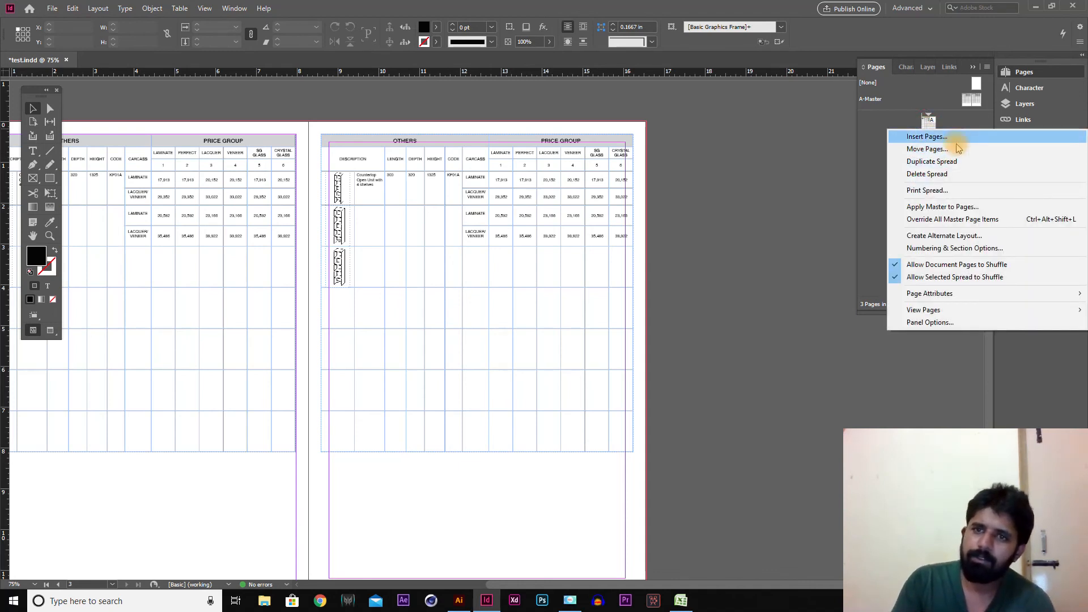
{"action": "left_click", "coordinate": [960, 207]}
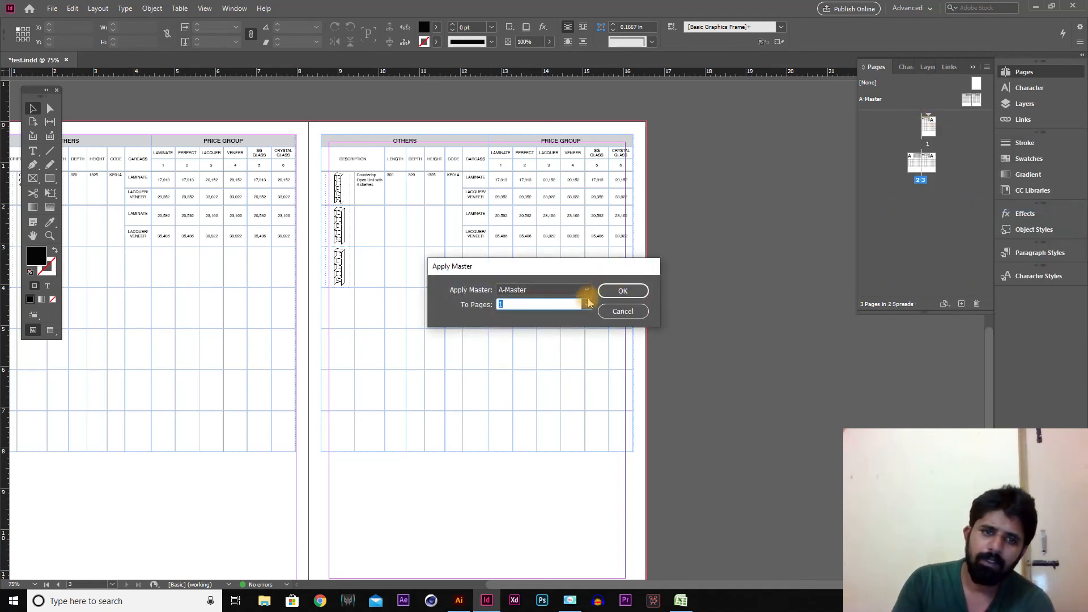
{"action": "left_click", "coordinate": [586, 289]}
{"action": "left_click", "coordinate": [584, 301]}
{"action": "left_click", "coordinate": [623, 290]}
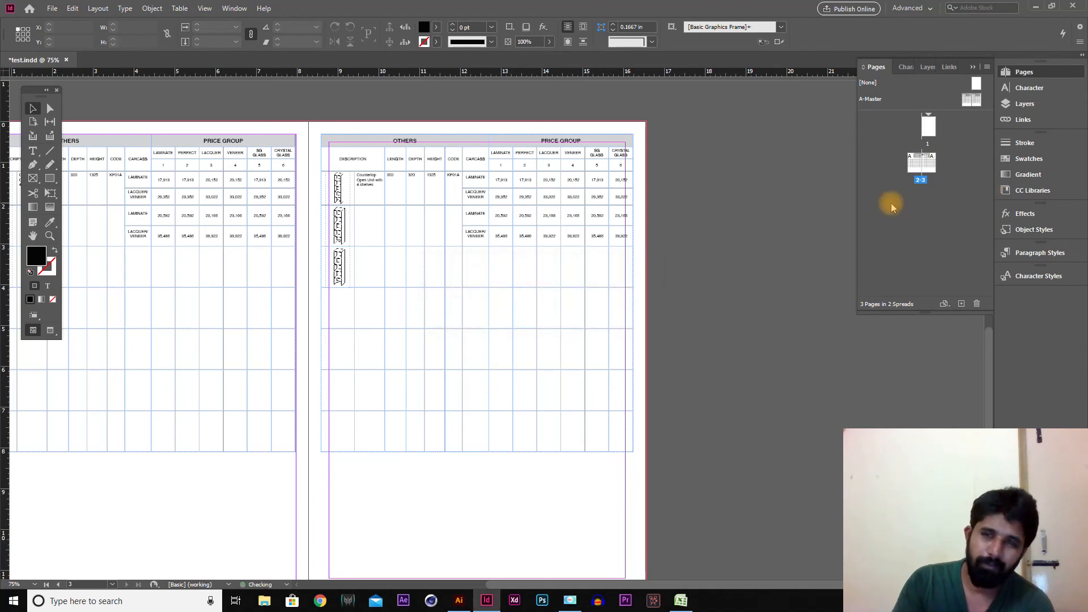
- Apply the [None] master to document pages 2-3 as well, clearing their master content
{"action": "scroll", "coordinate": [692, 250], "scroll_direction": "up", "scroll_amount": 6}
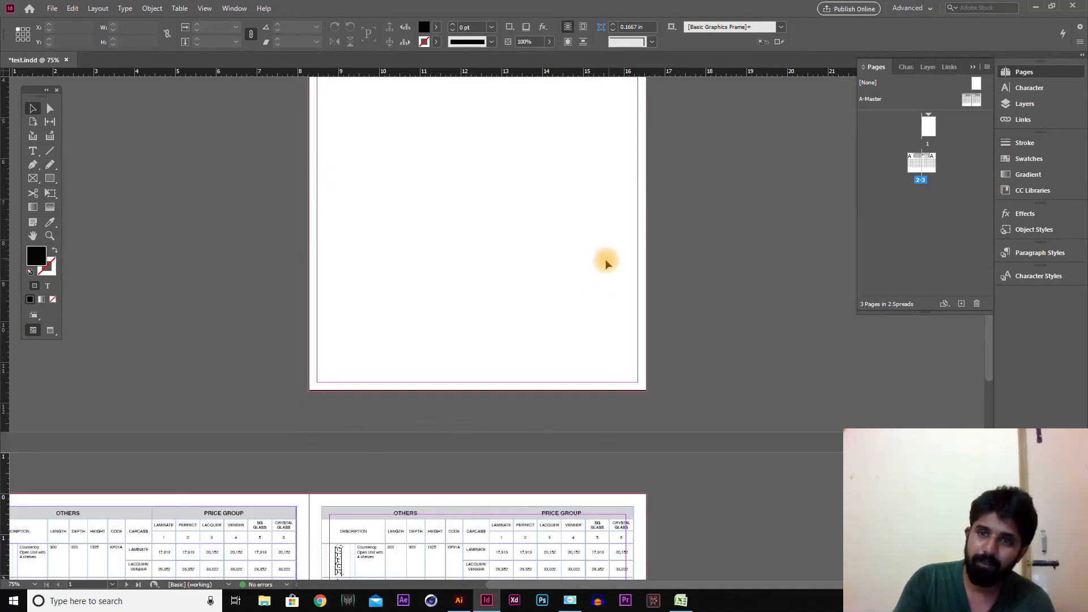
{"action": "scroll", "coordinate": [797, 176], "scroll_direction": "up", "scroll_amount": 3}
{"action": "right_click", "coordinate": [928, 128]}
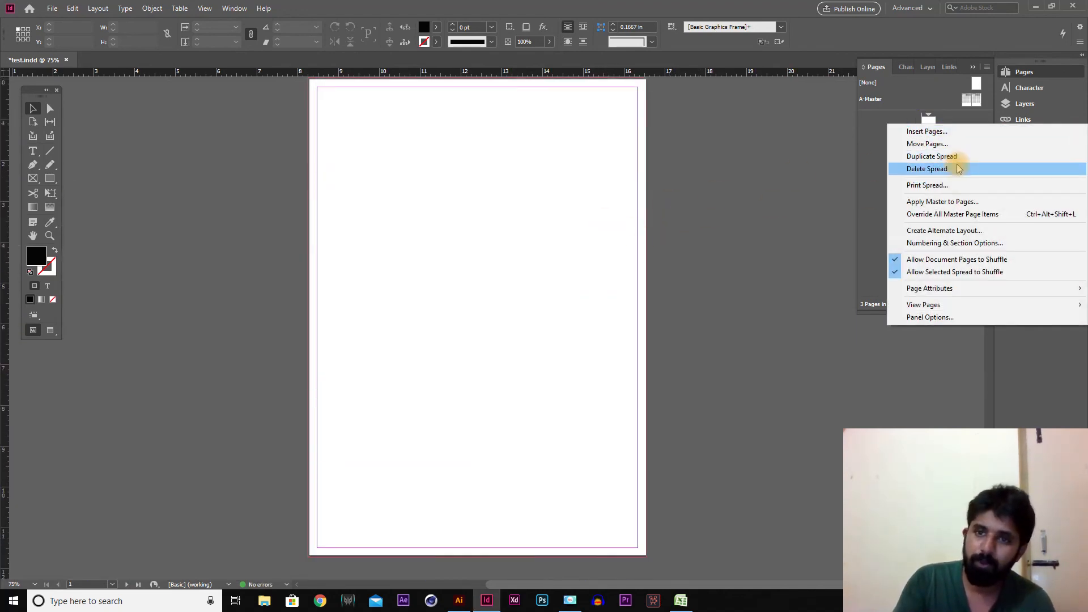
{"action": "left_click", "coordinate": [957, 203]}
{"action": "left_click", "coordinate": [586, 305]}
{"action": "left_click", "coordinate": [563, 312]}
{"action": "left_click", "coordinate": [623, 290]}
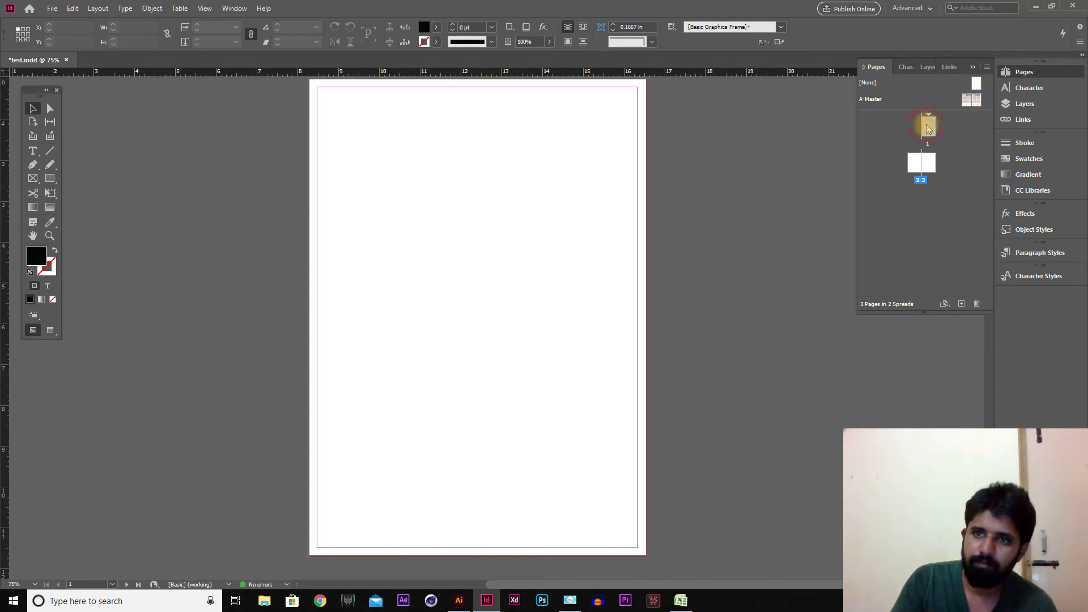
- Open page 1 and apply A-Master to it
{"action": "left_click", "coordinate": [927, 128]}
{"action": "right_click", "coordinate": [629, 192]}
{"action": "right_click", "coordinate": [928, 127]}
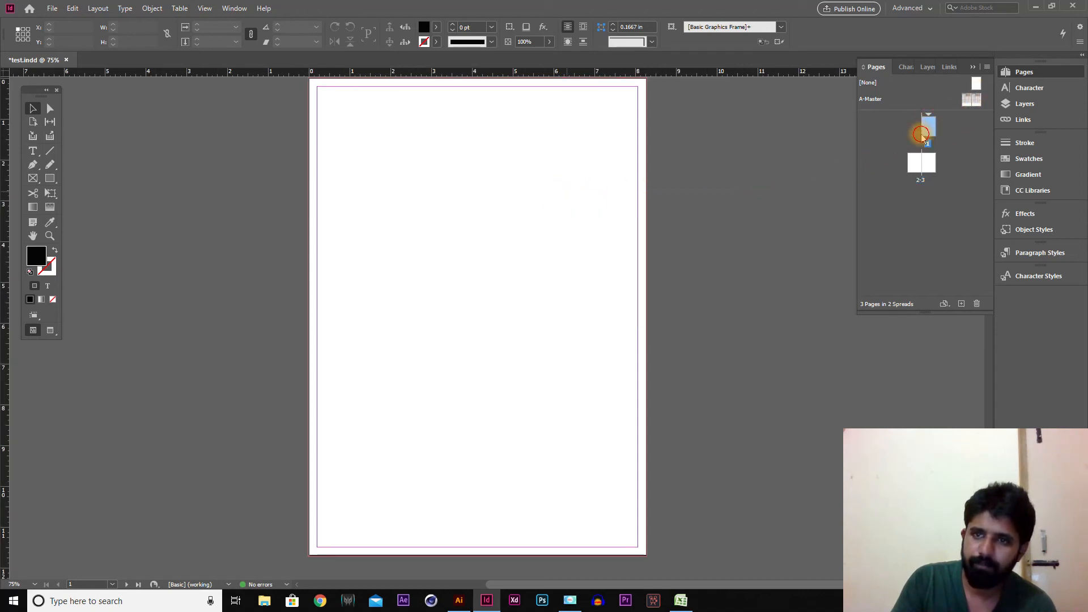
{"action": "left_click", "coordinate": [942, 204]}
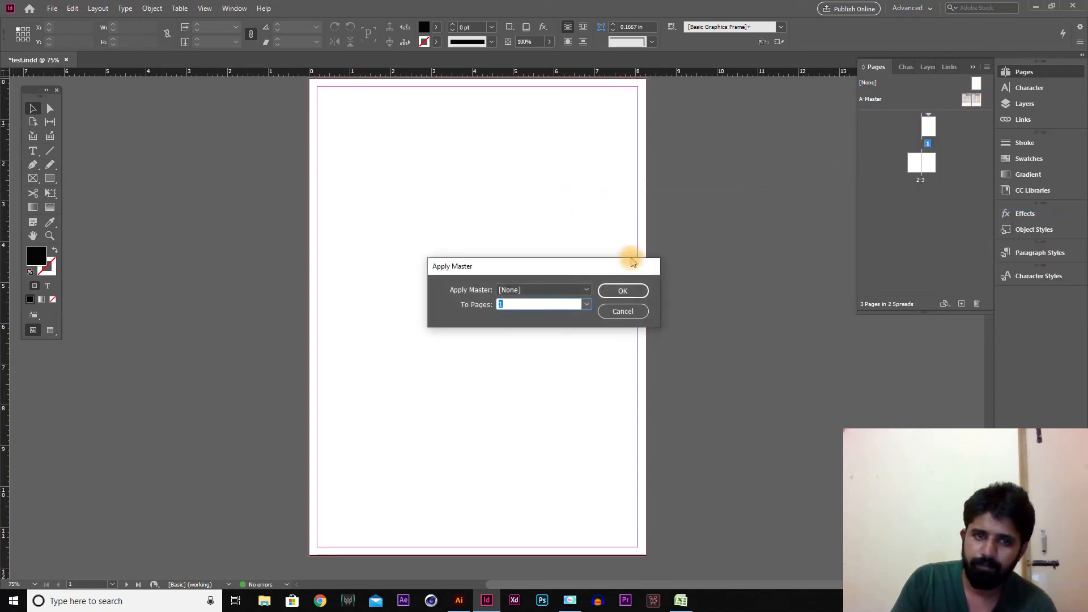
{"action": "left_click", "coordinate": [587, 289]}
{"action": "left_click", "coordinate": [576, 314]}
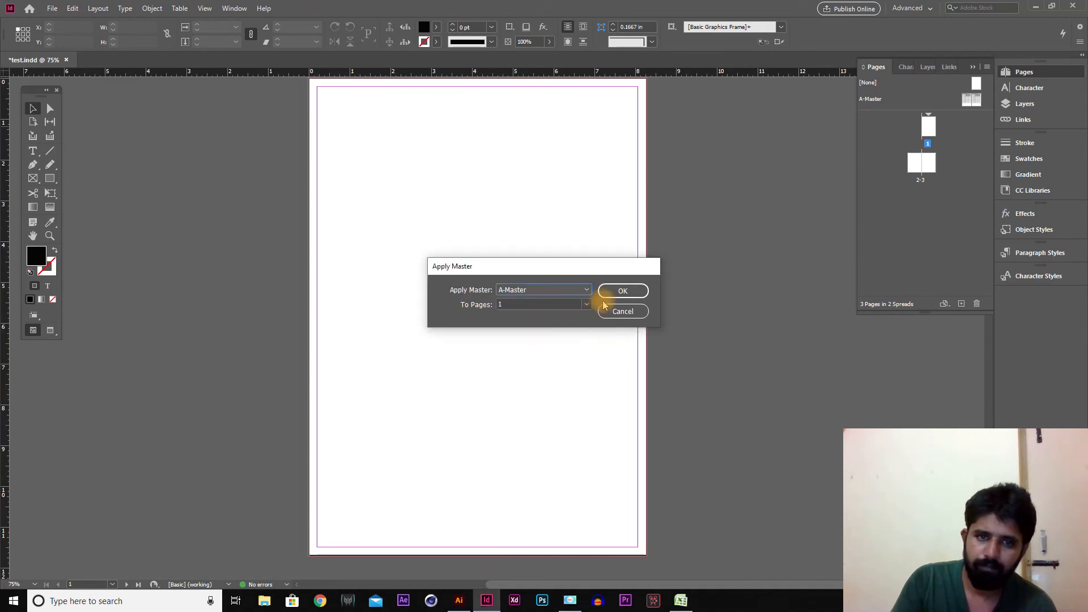
{"action": "left_click", "coordinate": [608, 292]}
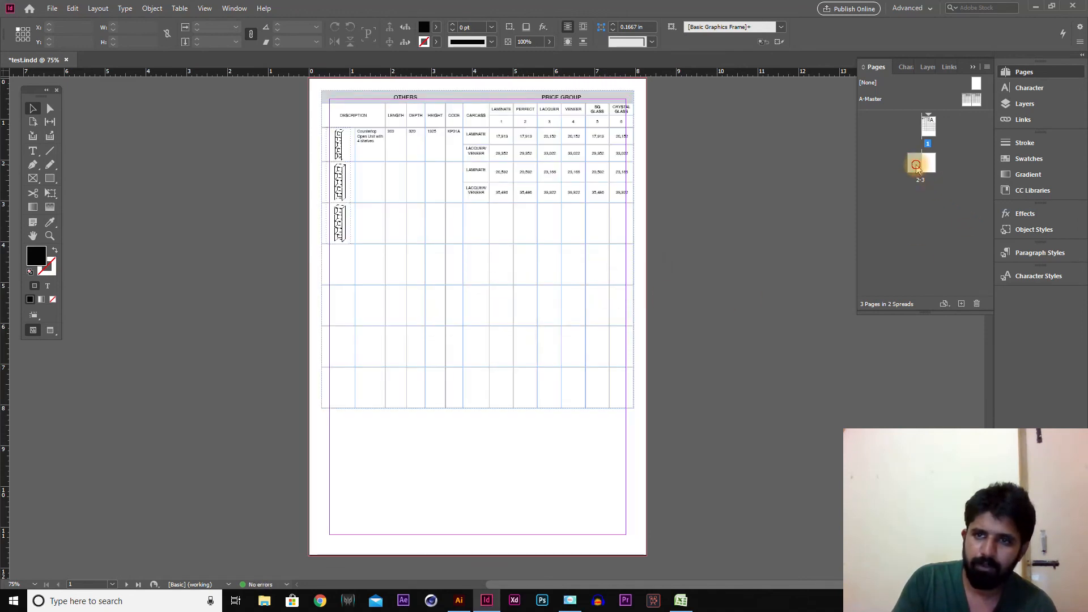
{"action": "double_click", "coordinate": [918, 166]}
{"action": "right_click", "coordinate": [629, 219]}
{"action": "right_click", "coordinate": [918, 163]}
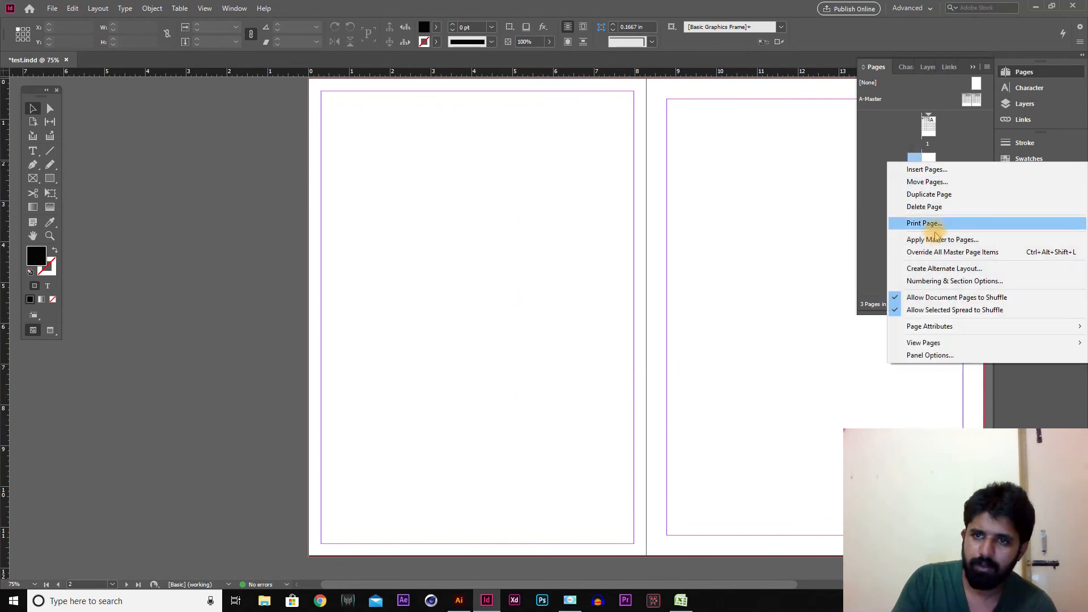
{"action": "left_click", "coordinate": [942, 239]}
{"action": "left_click", "coordinate": [619, 291]}
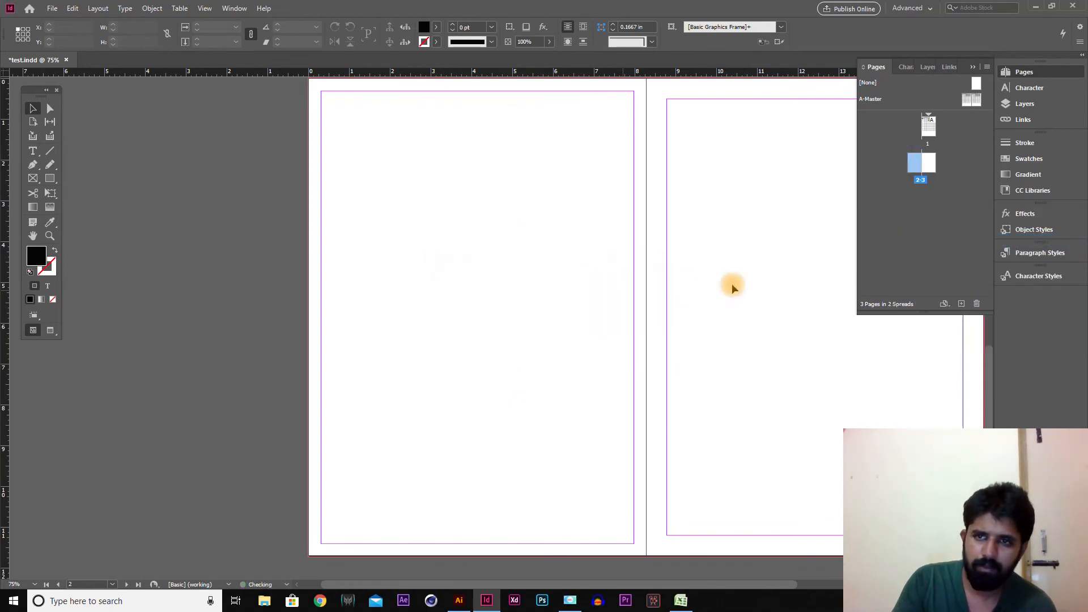
- Apply A-Master to page 2
{"action": "right_click", "coordinate": [914, 167]}
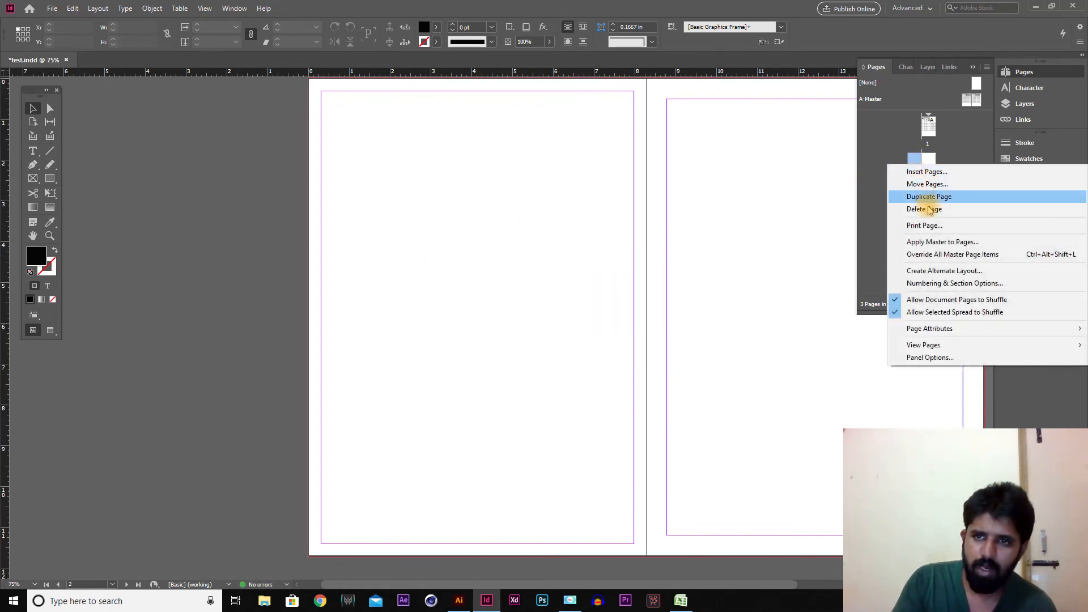
{"action": "left_click", "coordinate": [932, 240]}
{"action": "left_click", "coordinate": [551, 289]}
{"action": "left_click", "coordinate": [547, 313]}
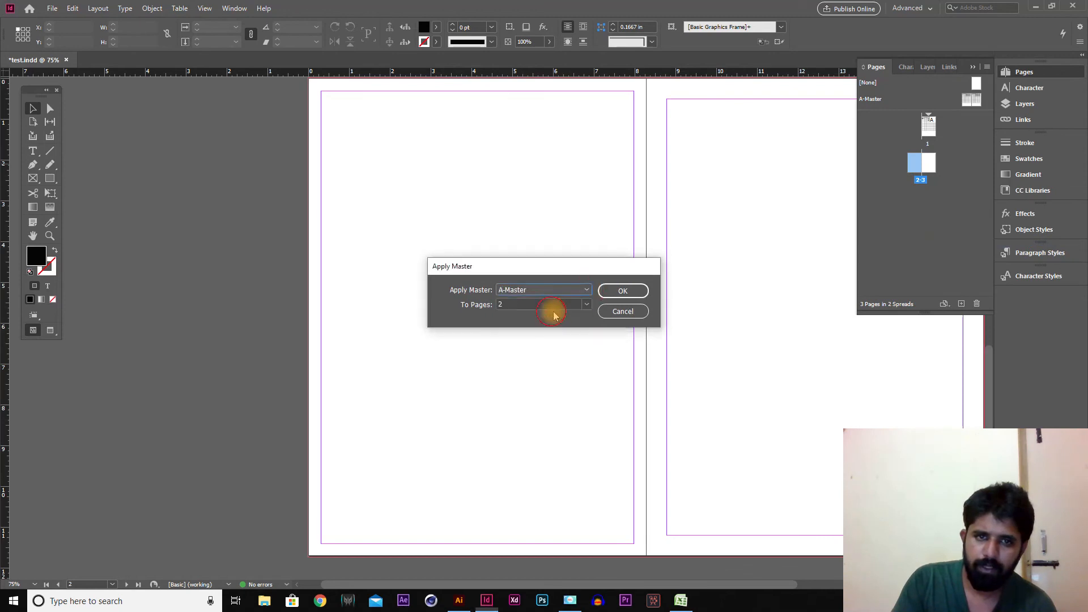
{"action": "left_click", "coordinate": [623, 291]}
- Apply A-Master to page 3 and check the table on both pages of the spread
{"action": "right_click", "coordinate": [929, 165]}
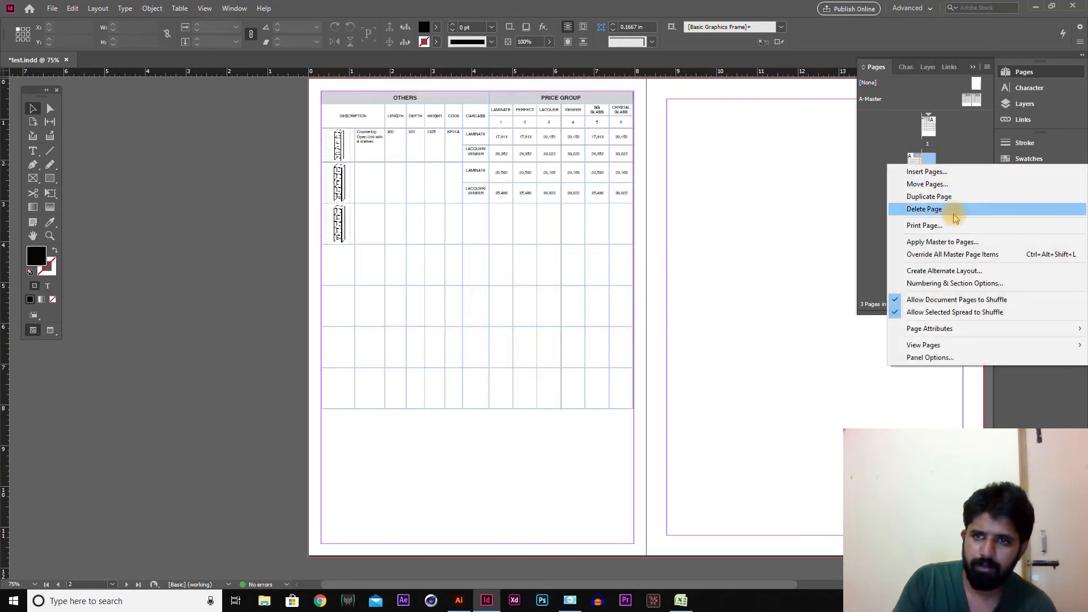
{"action": "left_click", "coordinate": [925, 241]}
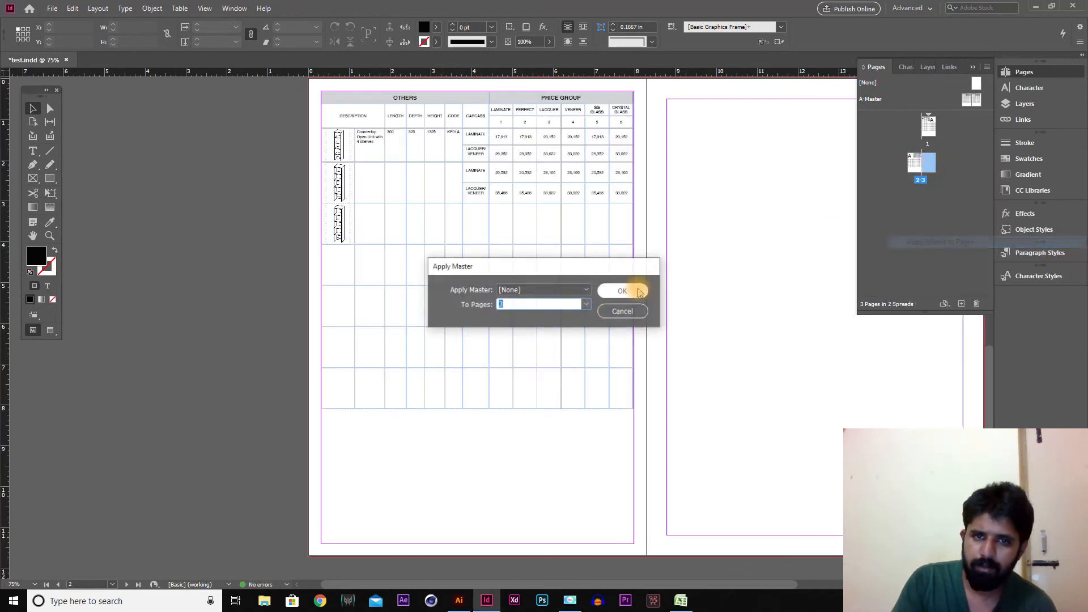
{"action": "left_click", "coordinate": [587, 305]}
{"action": "left_click", "coordinate": [561, 314]}
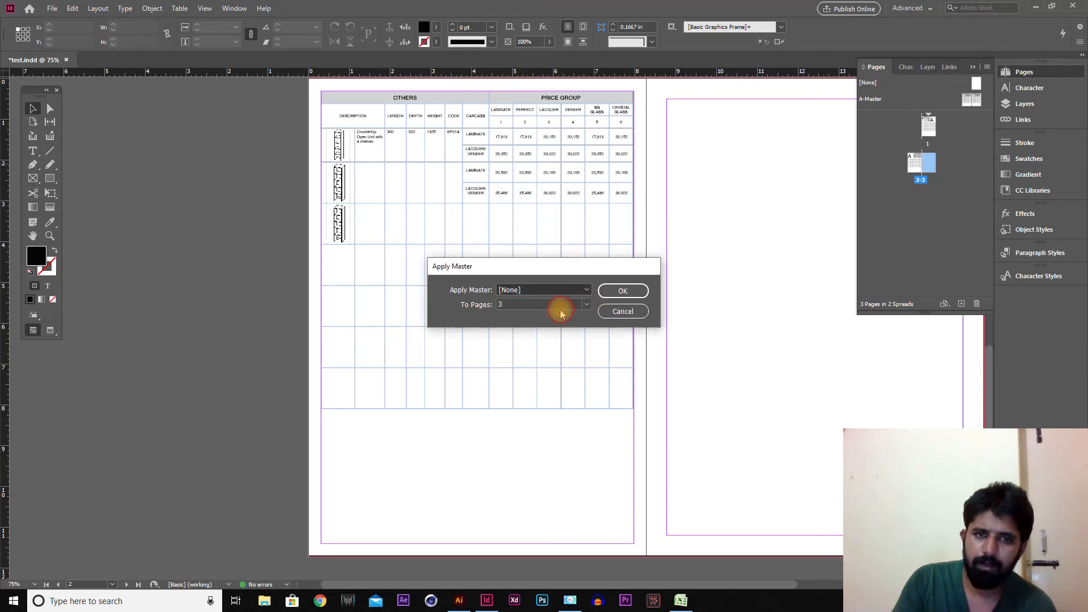
{"action": "left_click", "coordinate": [623, 291]}
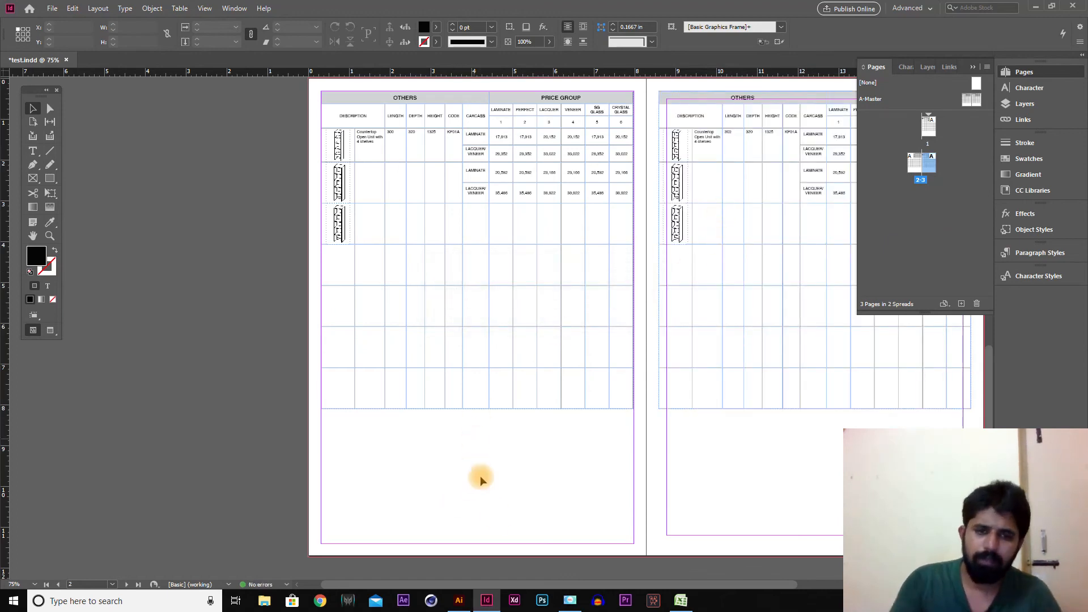
{"action": "key", "text": "space"}
{"action": "left_click_drag", "start_coordinate": [614, 226], "coordinate": [445, 389]}
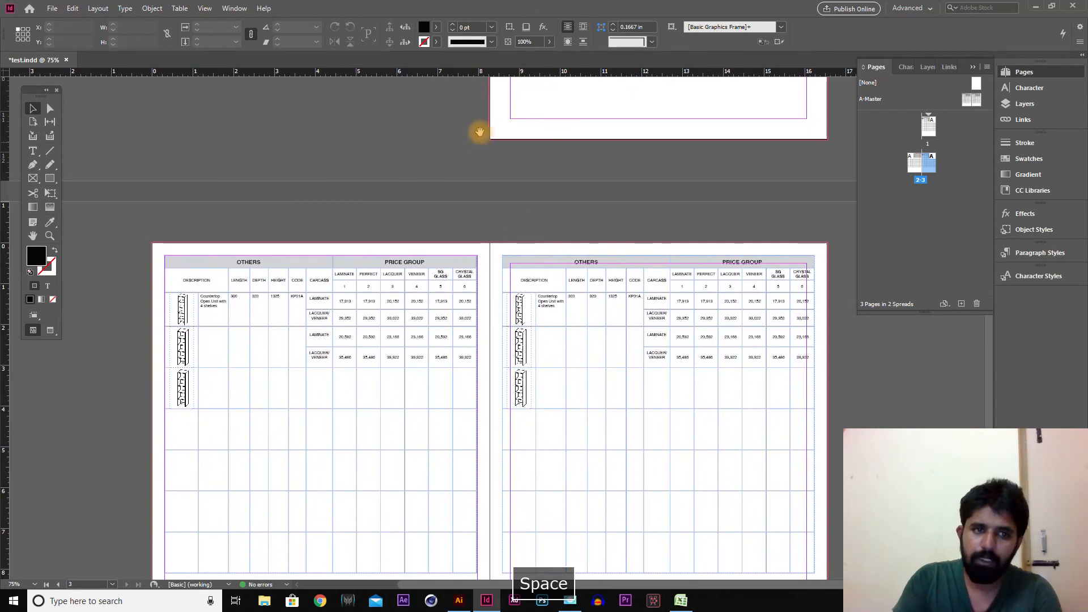
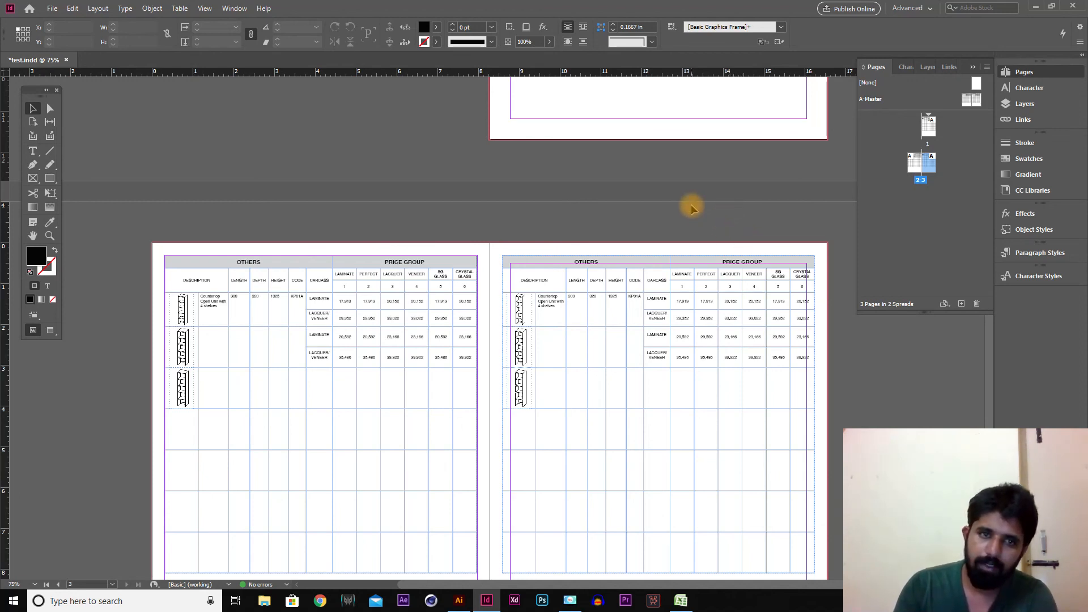
{"action": "left_click", "coordinate": [681, 601]}
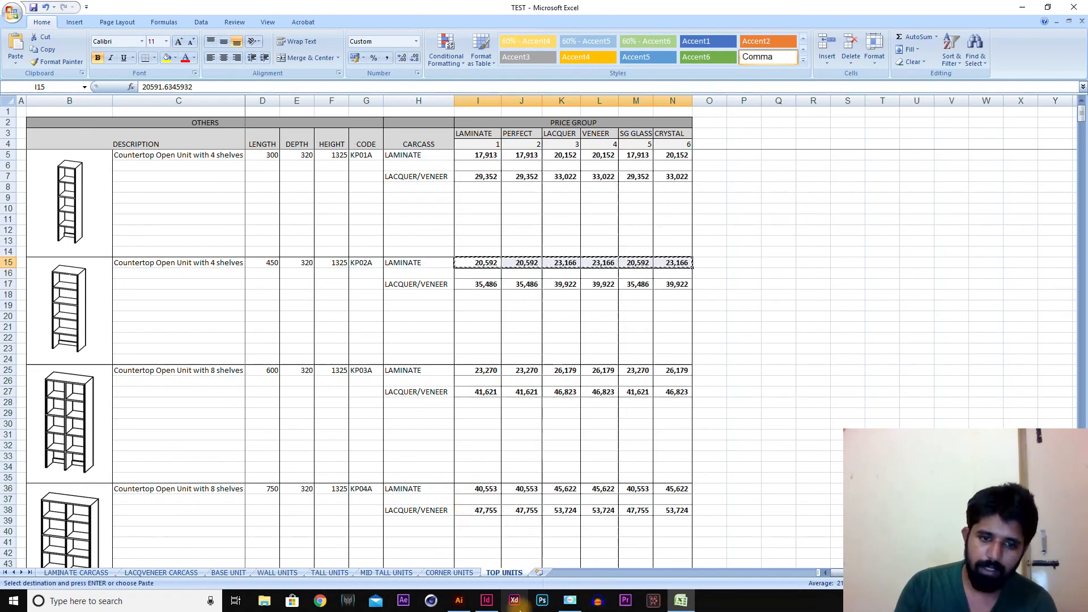
{"action": "left_click", "coordinate": [486, 600]}
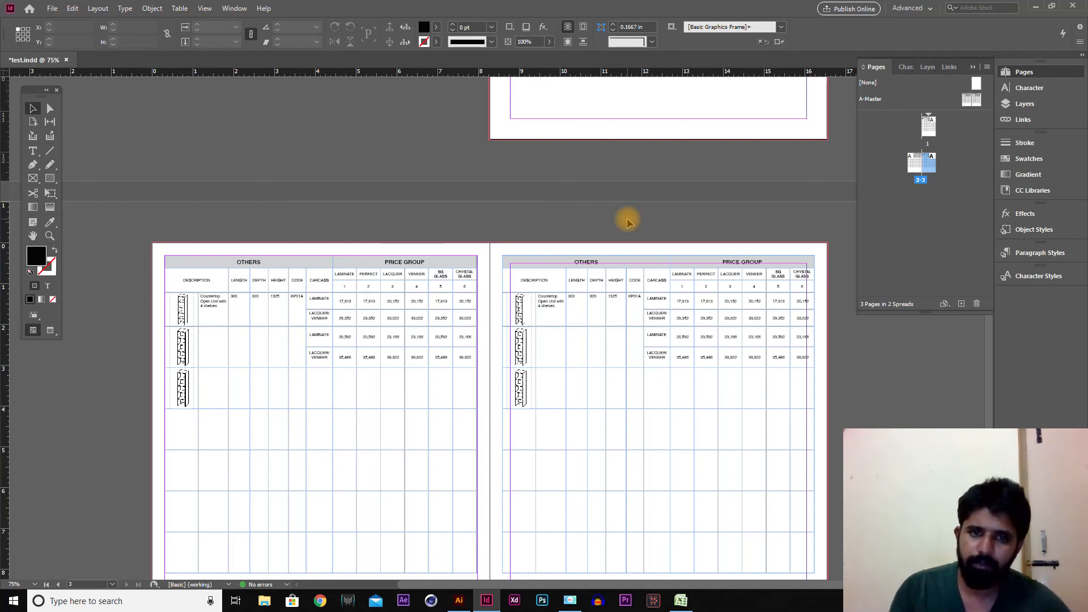
{"action": "left_click", "coordinate": [569, 601]}
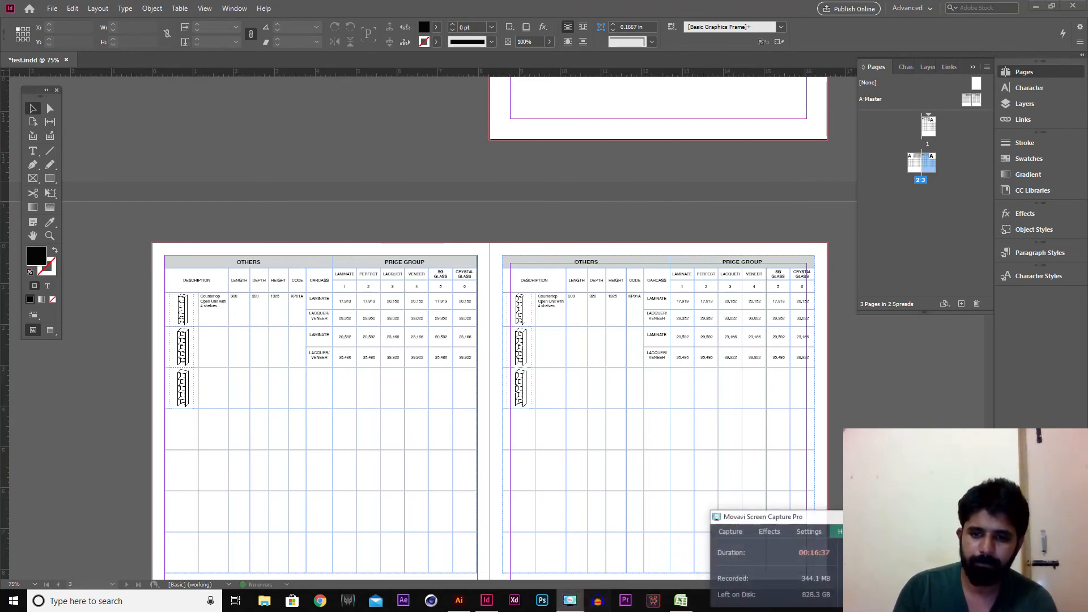